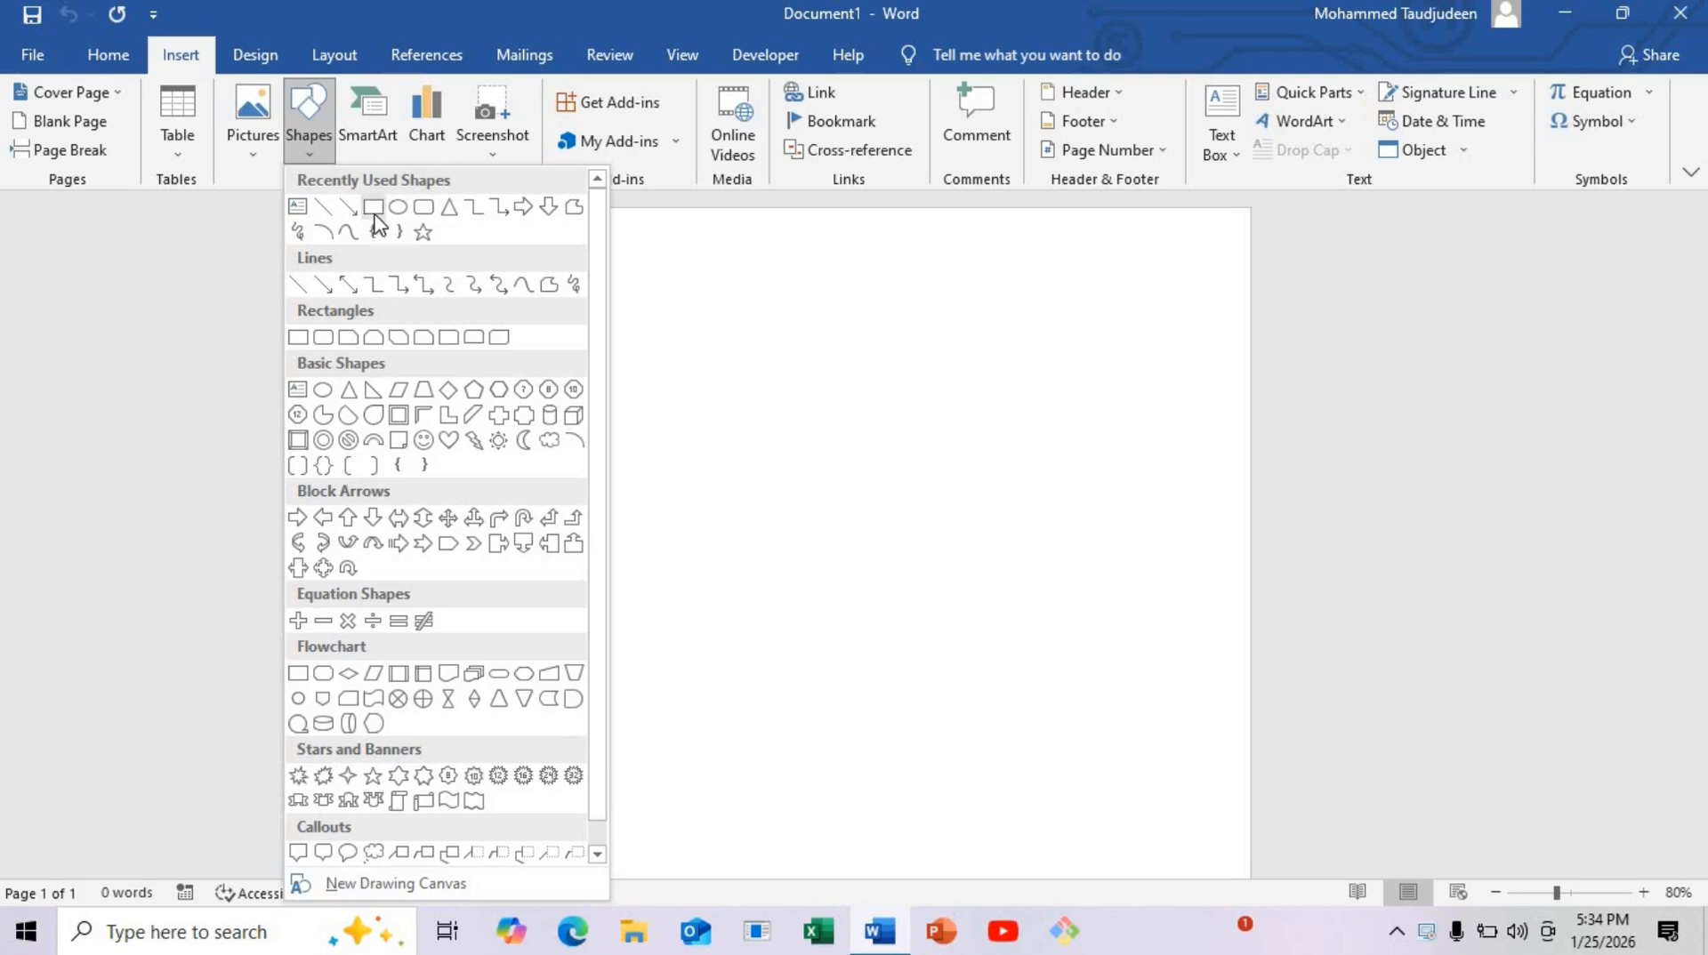
Step: Draw a rectangle about 7.43" wide and 5.75" high across the upper part of the blank page
{"action": "left_click", "coordinate": [373, 206]}
{"action": "left_click_drag", "start_coordinate": [480, 261], "coordinate": [491, 671]}
{"action": "mouse_move", "coordinate": [957, 794]}
{"action": "left_mouse_down"}
{"action": "mouse_move", "coordinate": [1159, 795]}
{"action": "mouse_move", "coordinate": [1199, 816]}
{"action": "left_mouse_up"}
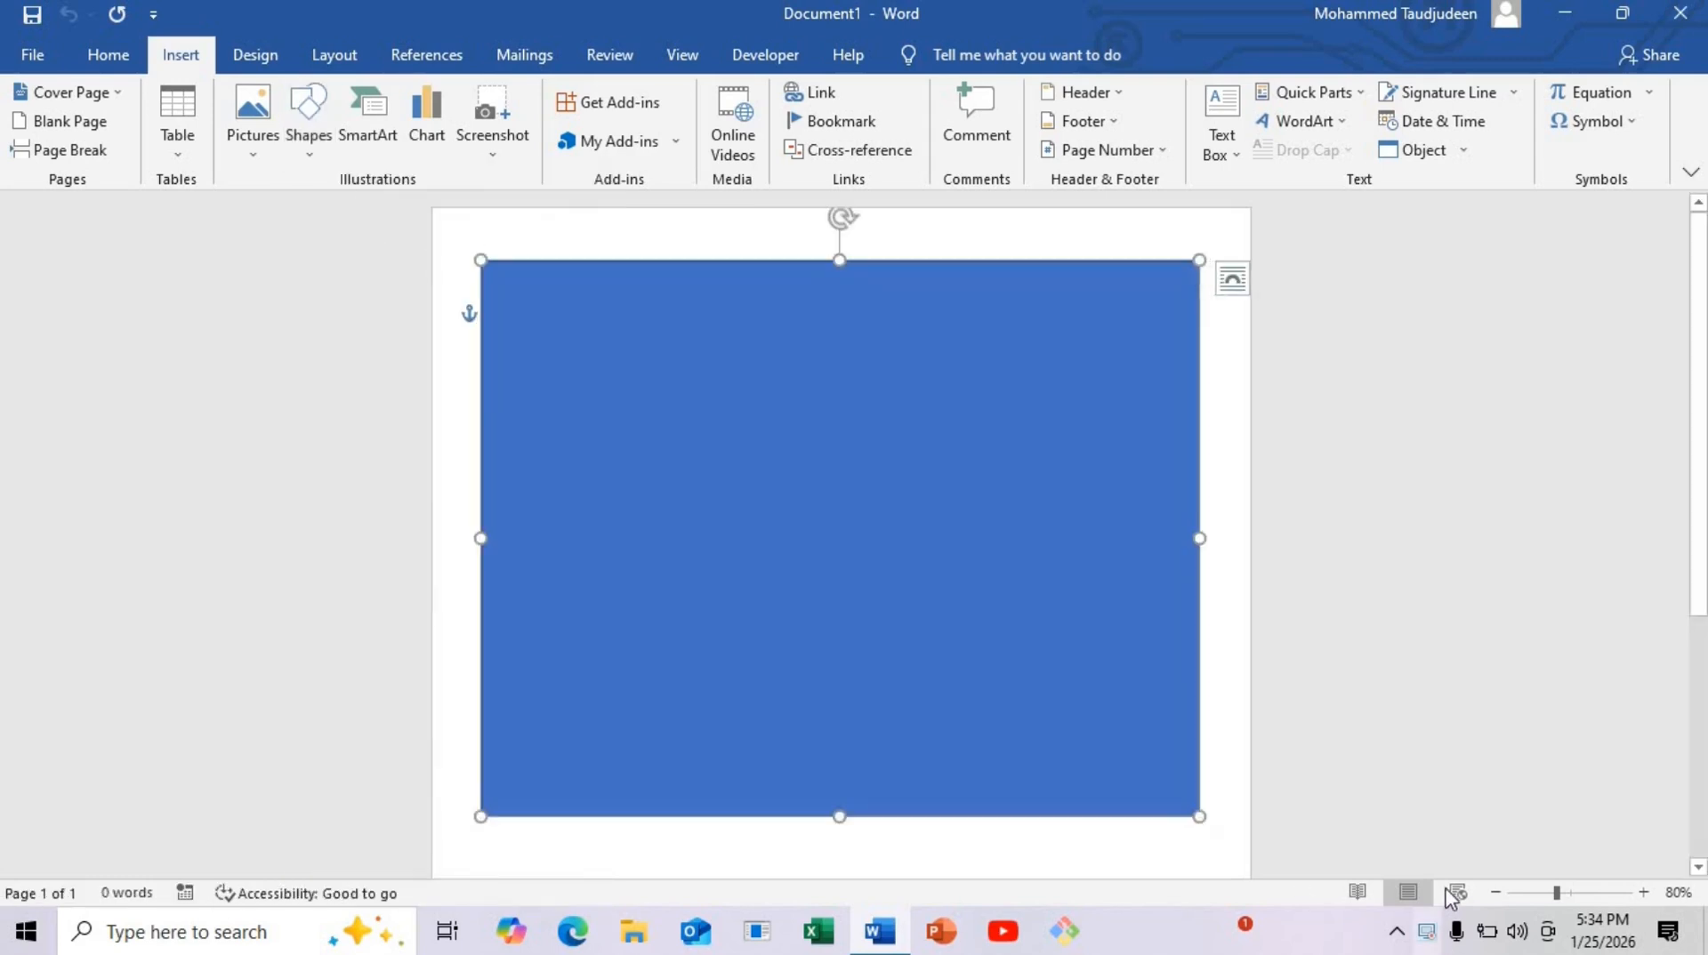
Step: Enlarge the rectangle to about 10.23" high and 7.49" wide and centre it on the page as a border
{"action": "left_click", "coordinate": [1495, 891]}
{"action": "left_click", "coordinate": [1495, 891]}
{"action": "left_click", "coordinate": [1494, 891]}
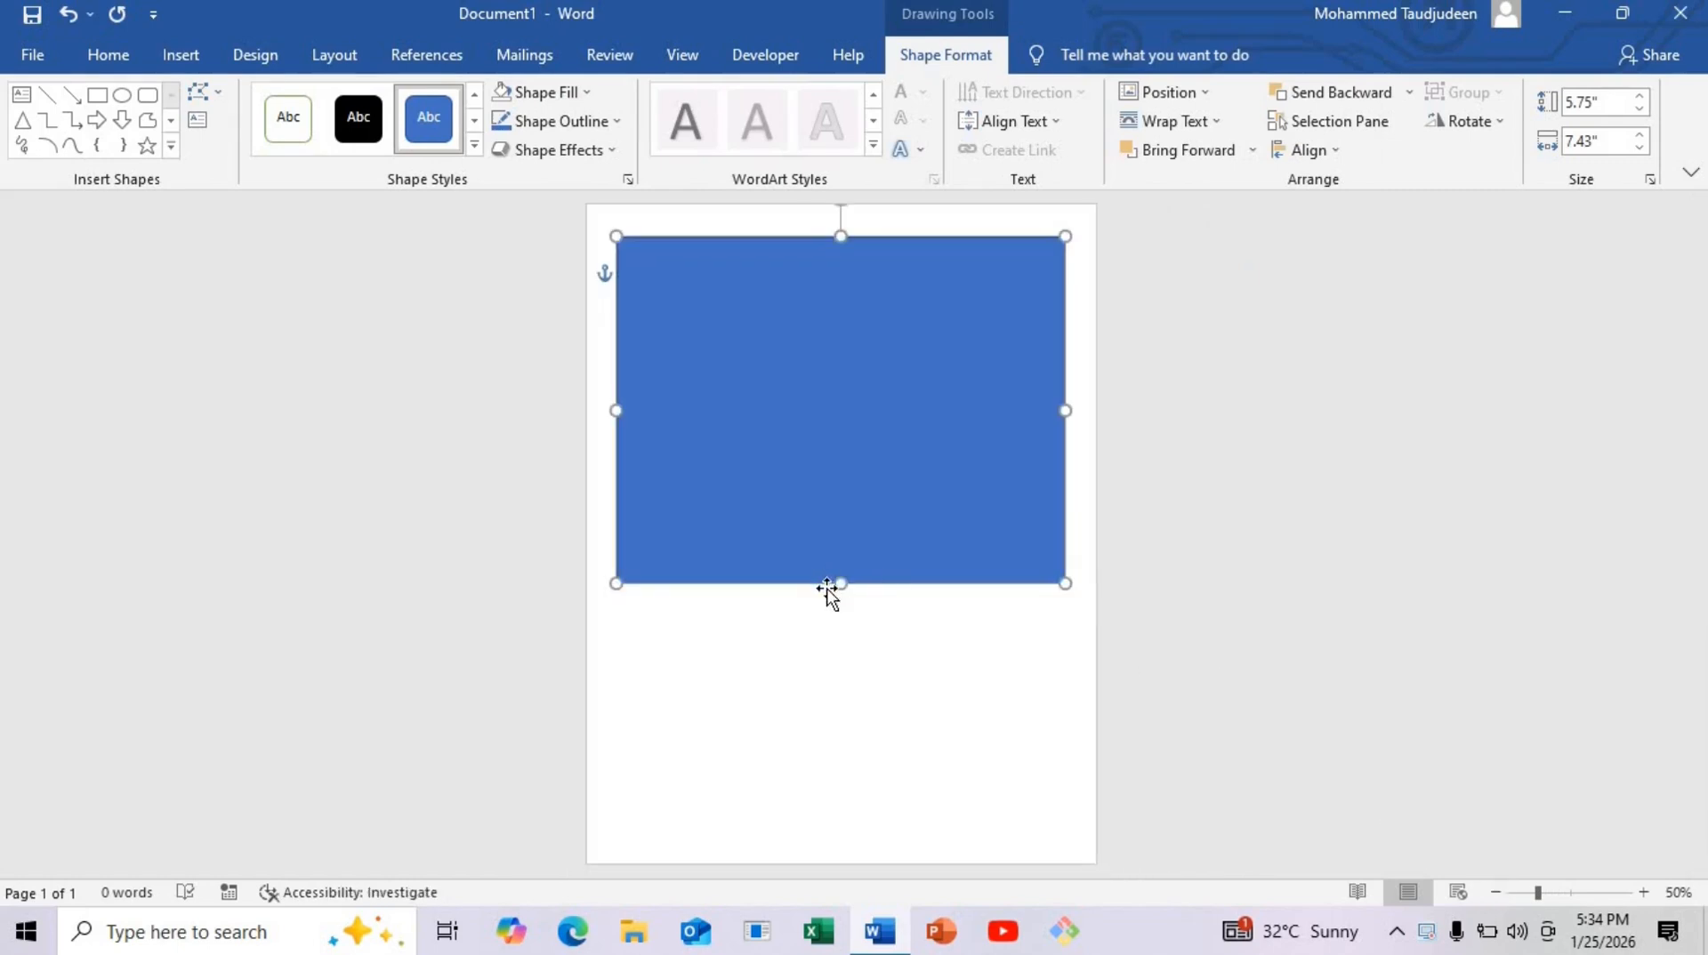
{"action": "left_click_drag", "start_coordinate": [841, 580], "coordinate": [831, 840]}
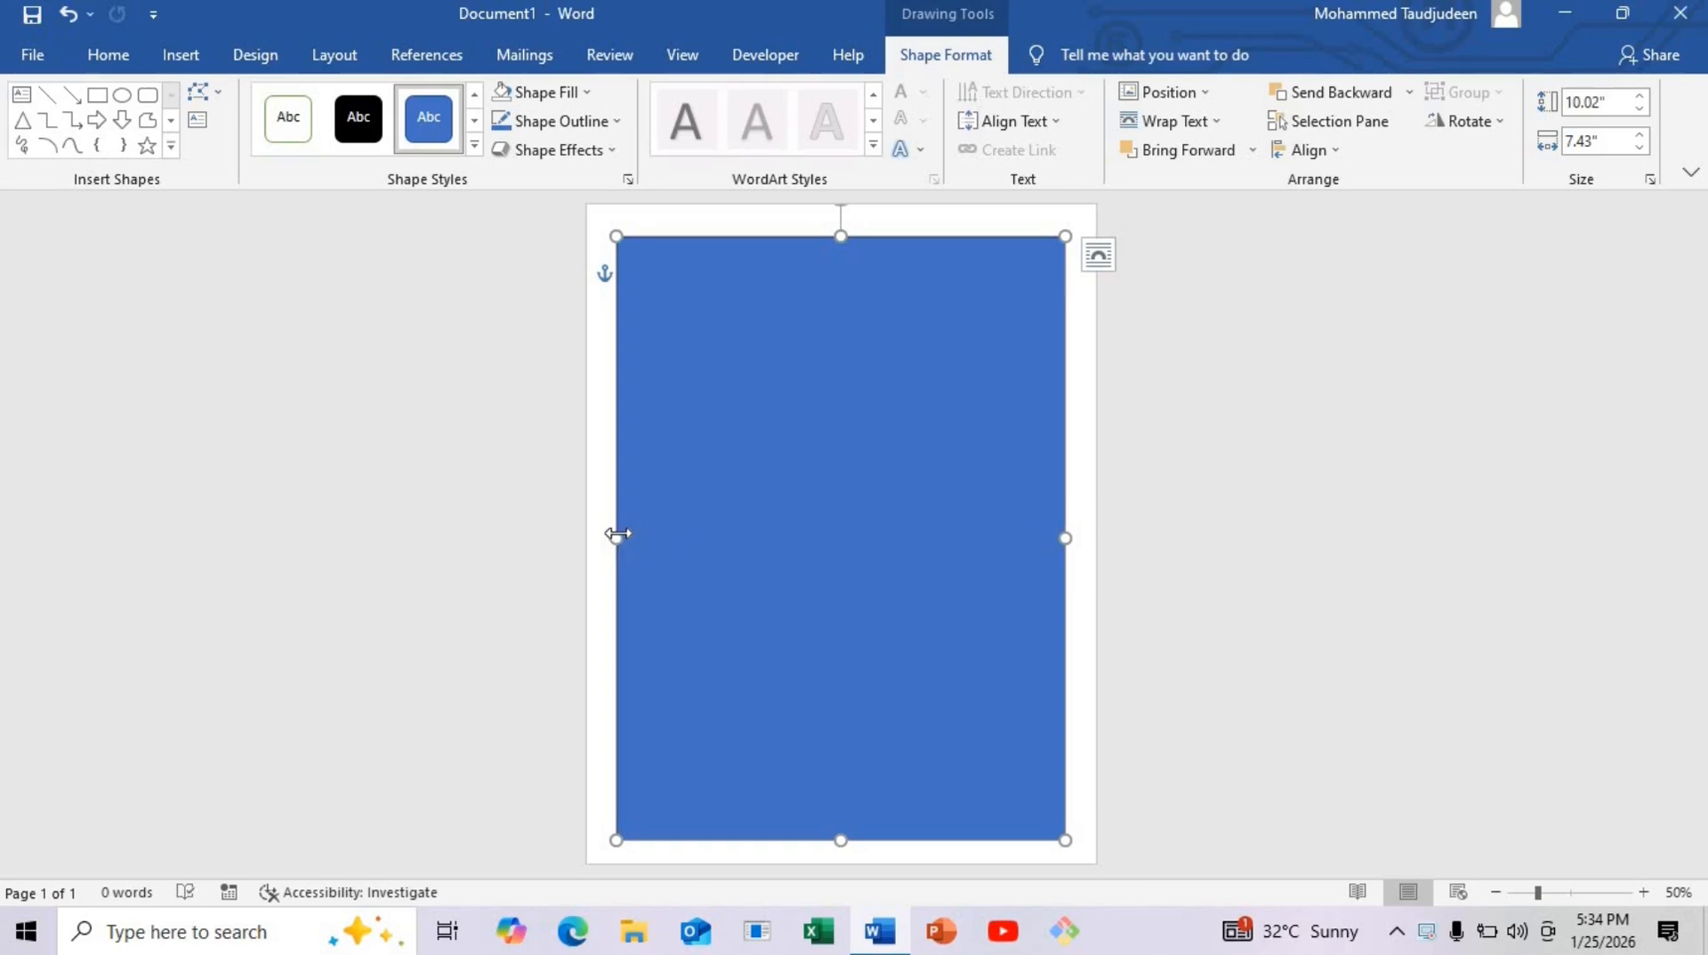
{"action": "left_click_drag", "start_coordinate": [618, 534], "coordinate": [613, 534]}
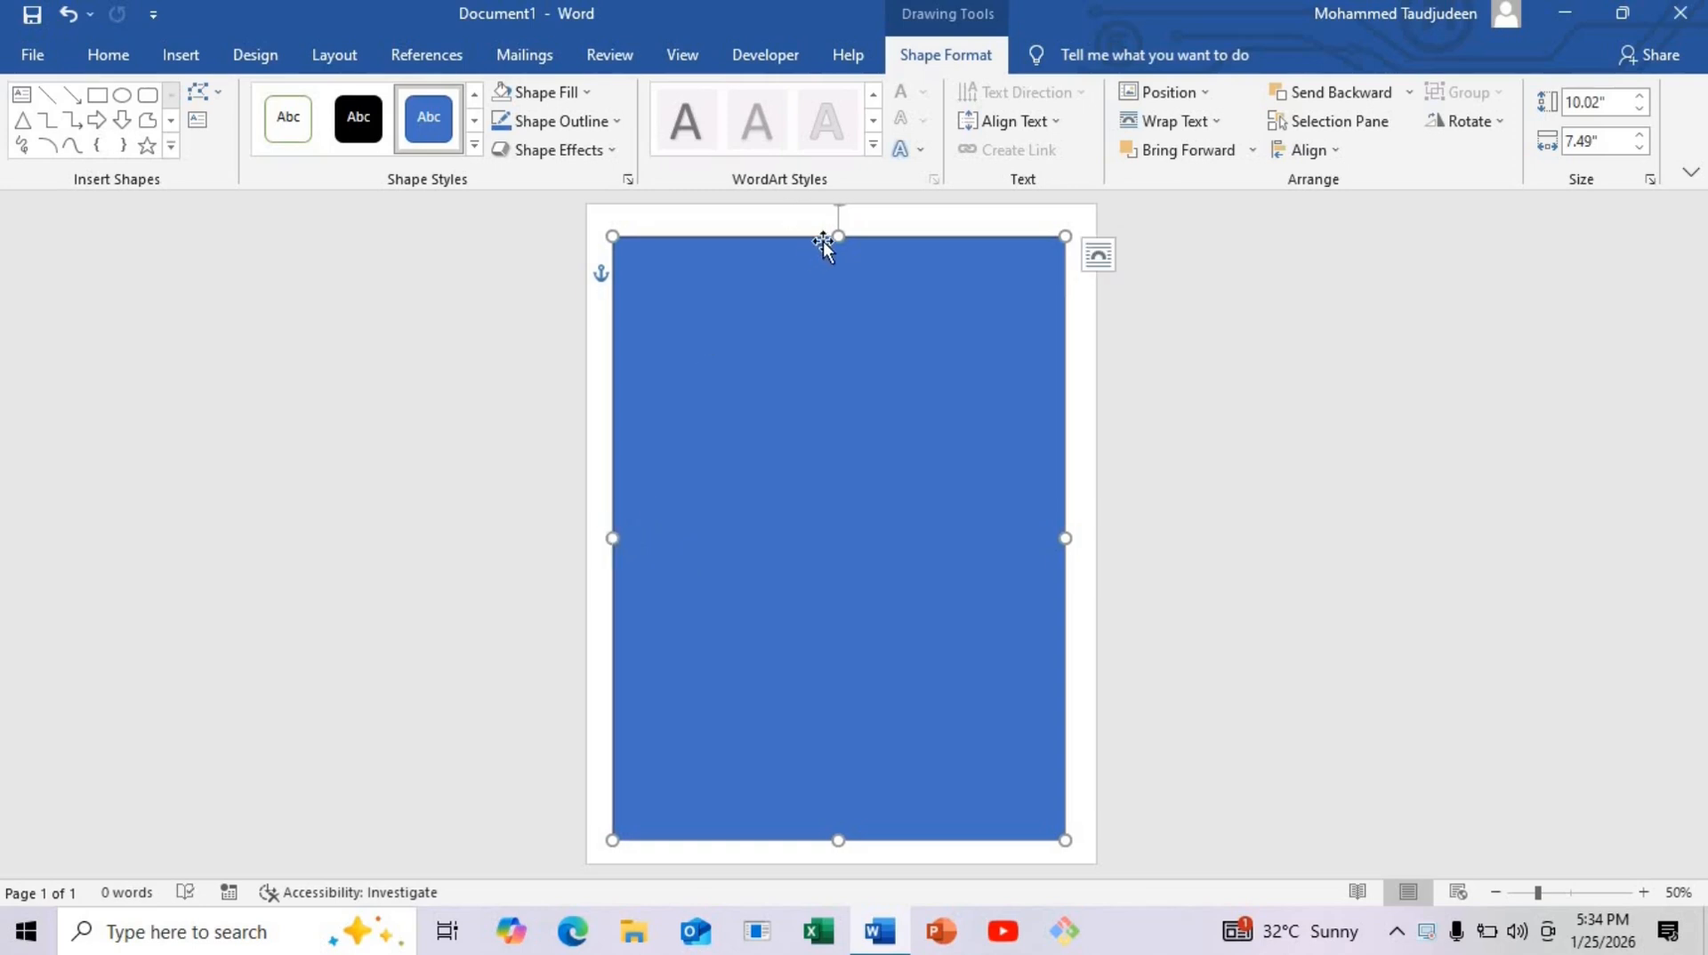
{"action": "left_click_drag", "start_coordinate": [836, 228], "coordinate": [836, 222]}
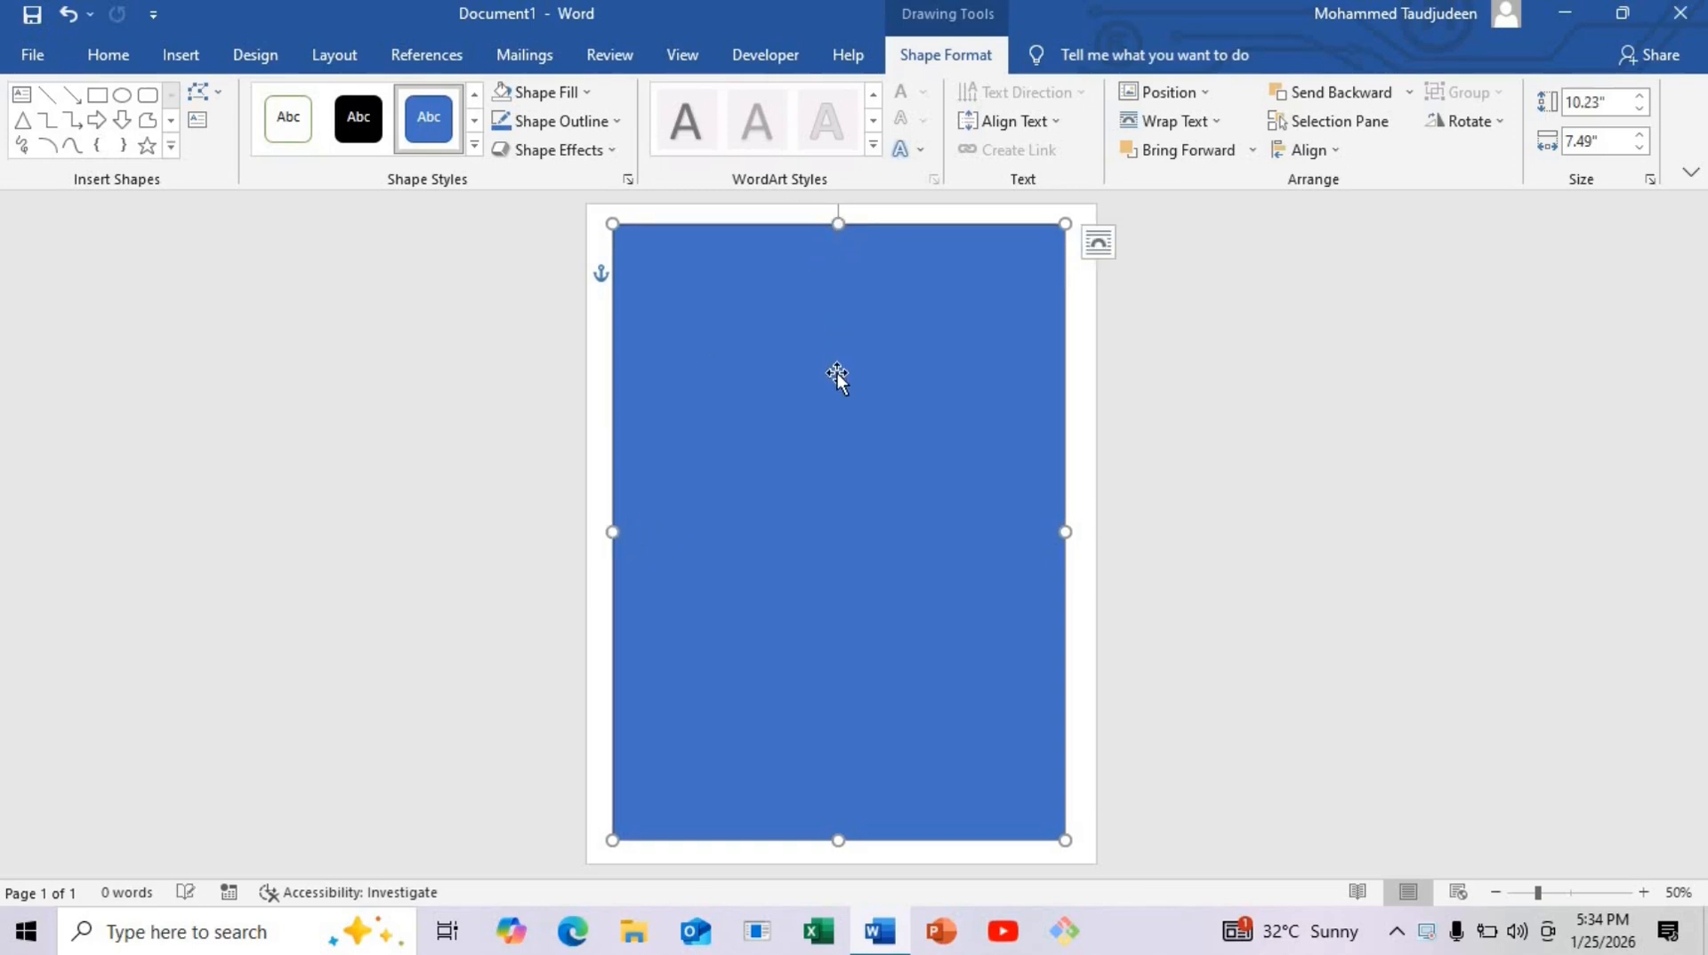
{"action": "left_click_drag", "start_coordinate": [832, 370], "coordinate": [845, 378]}
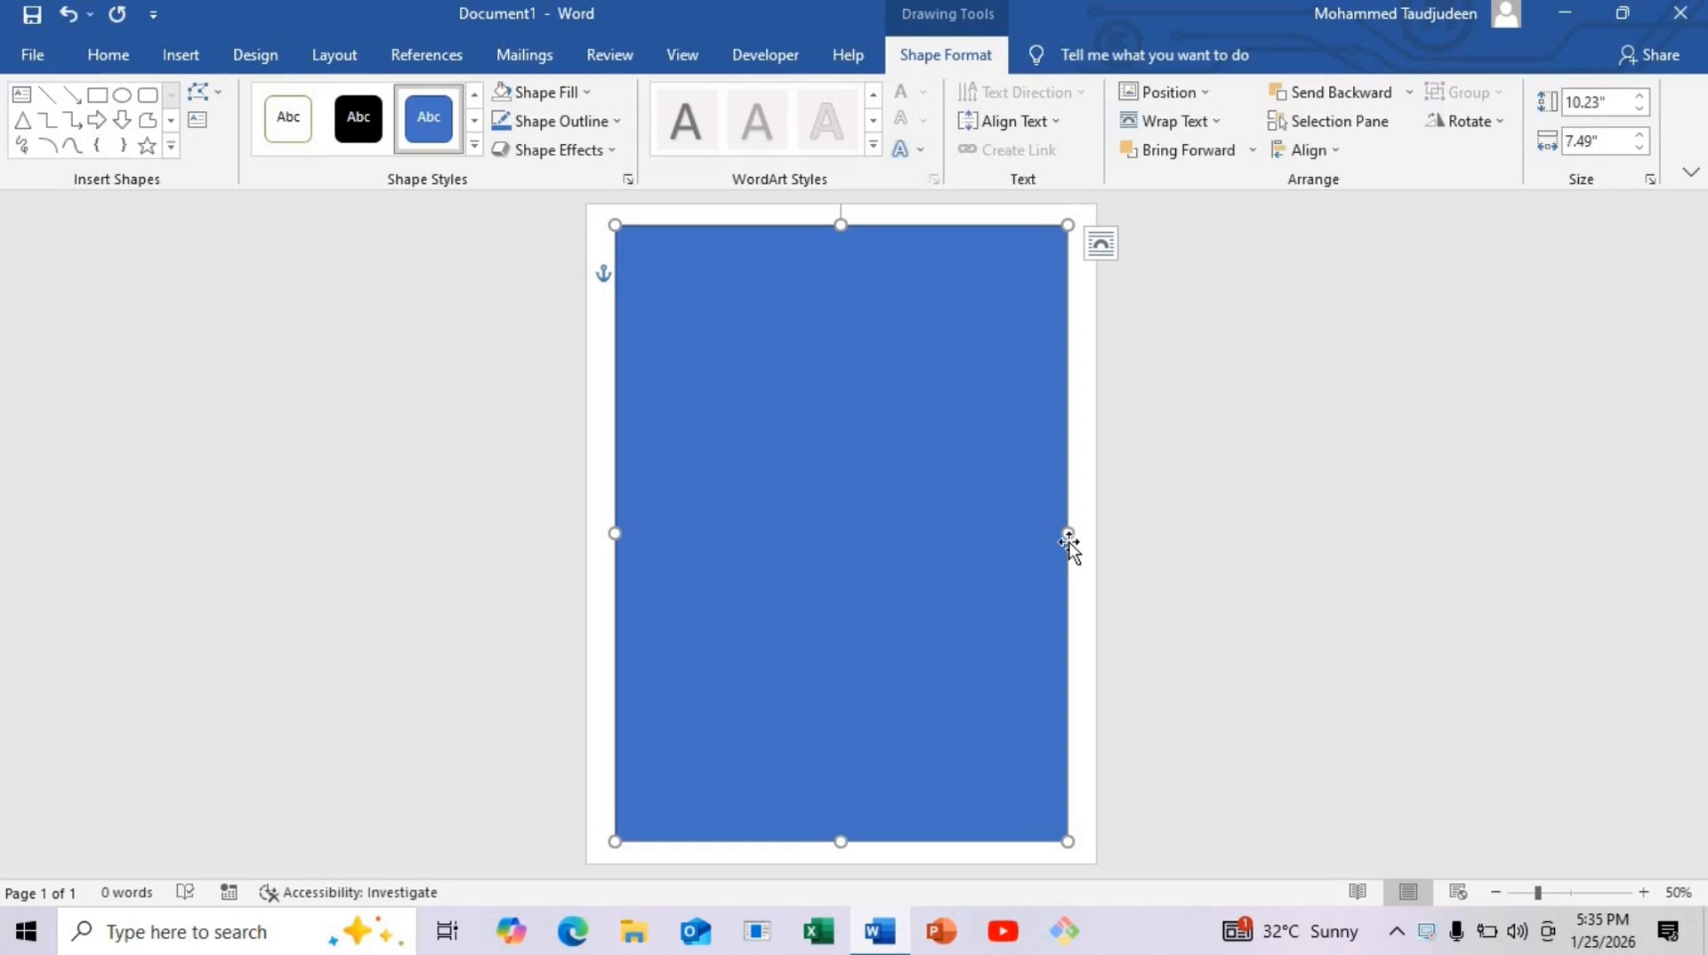
Step: Remove the fill from the page-sized rectangle
{"action": "right_click", "coordinate": [734, 318]}
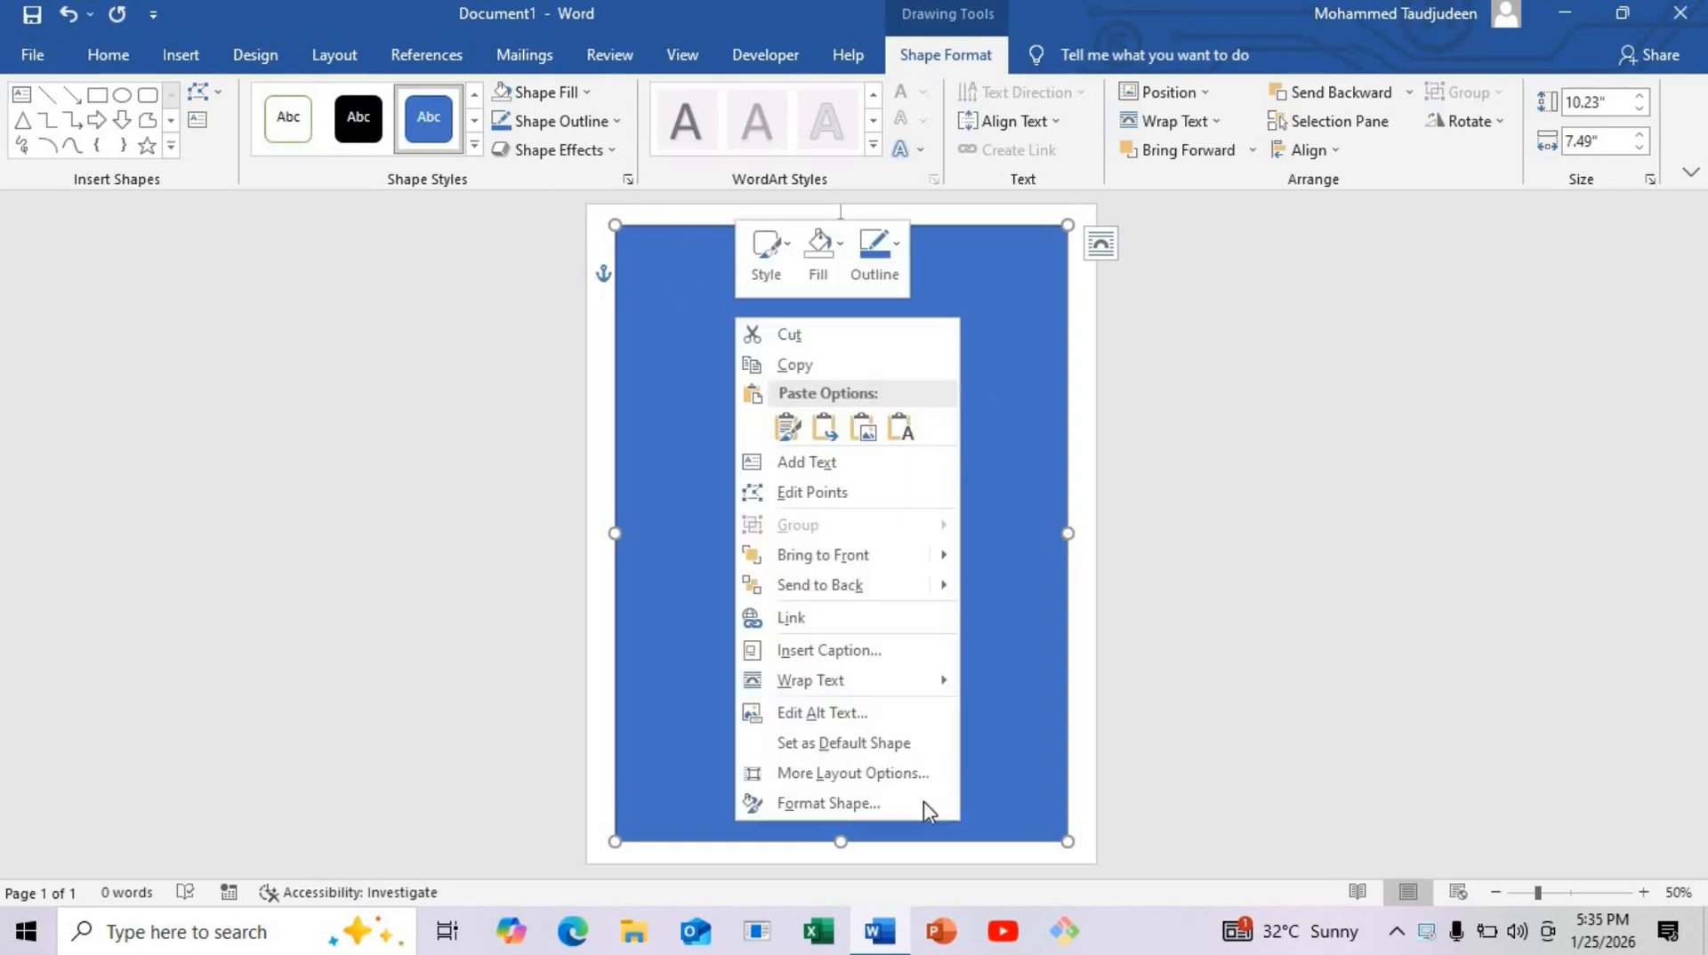
{"action": "left_click", "coordinate": [845, 806]}
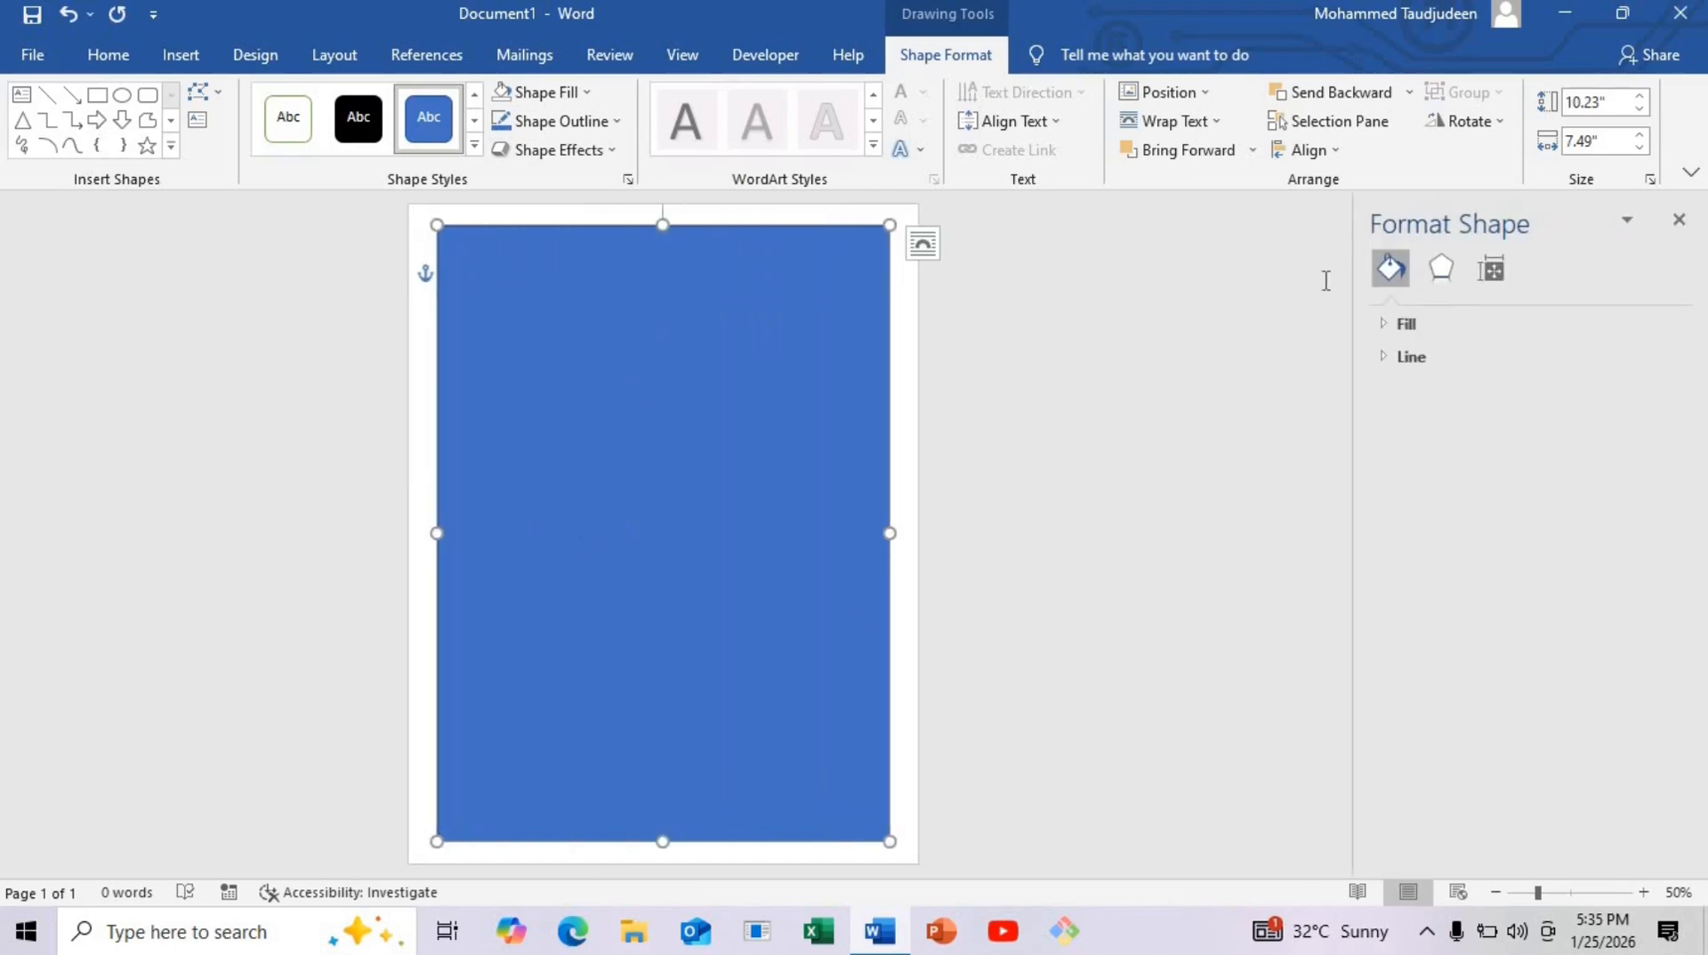
{"action": "left_click", "coordinate": [1407, 325]}
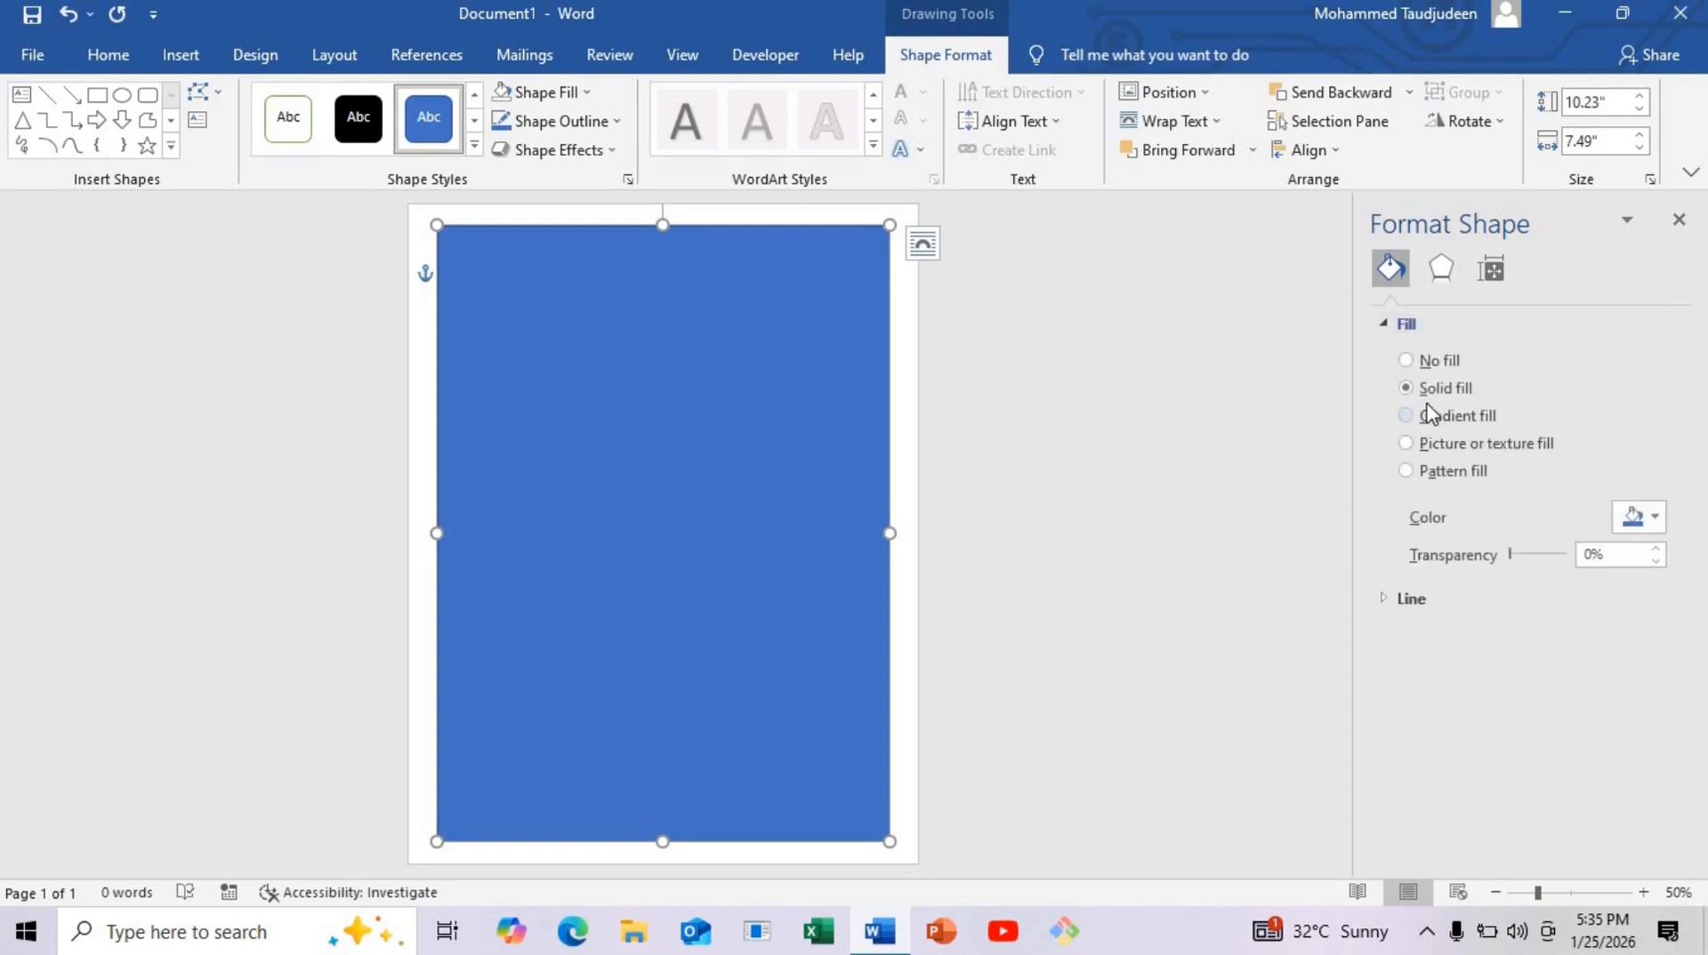
{"action": "left_click", "coordinate": [1418, 362]}
Step: Give the rectangle a solid dark gold outline 5 pt wide and close the shape formatting options
{"action": "left_click", "coordinate": [1424, 514]}
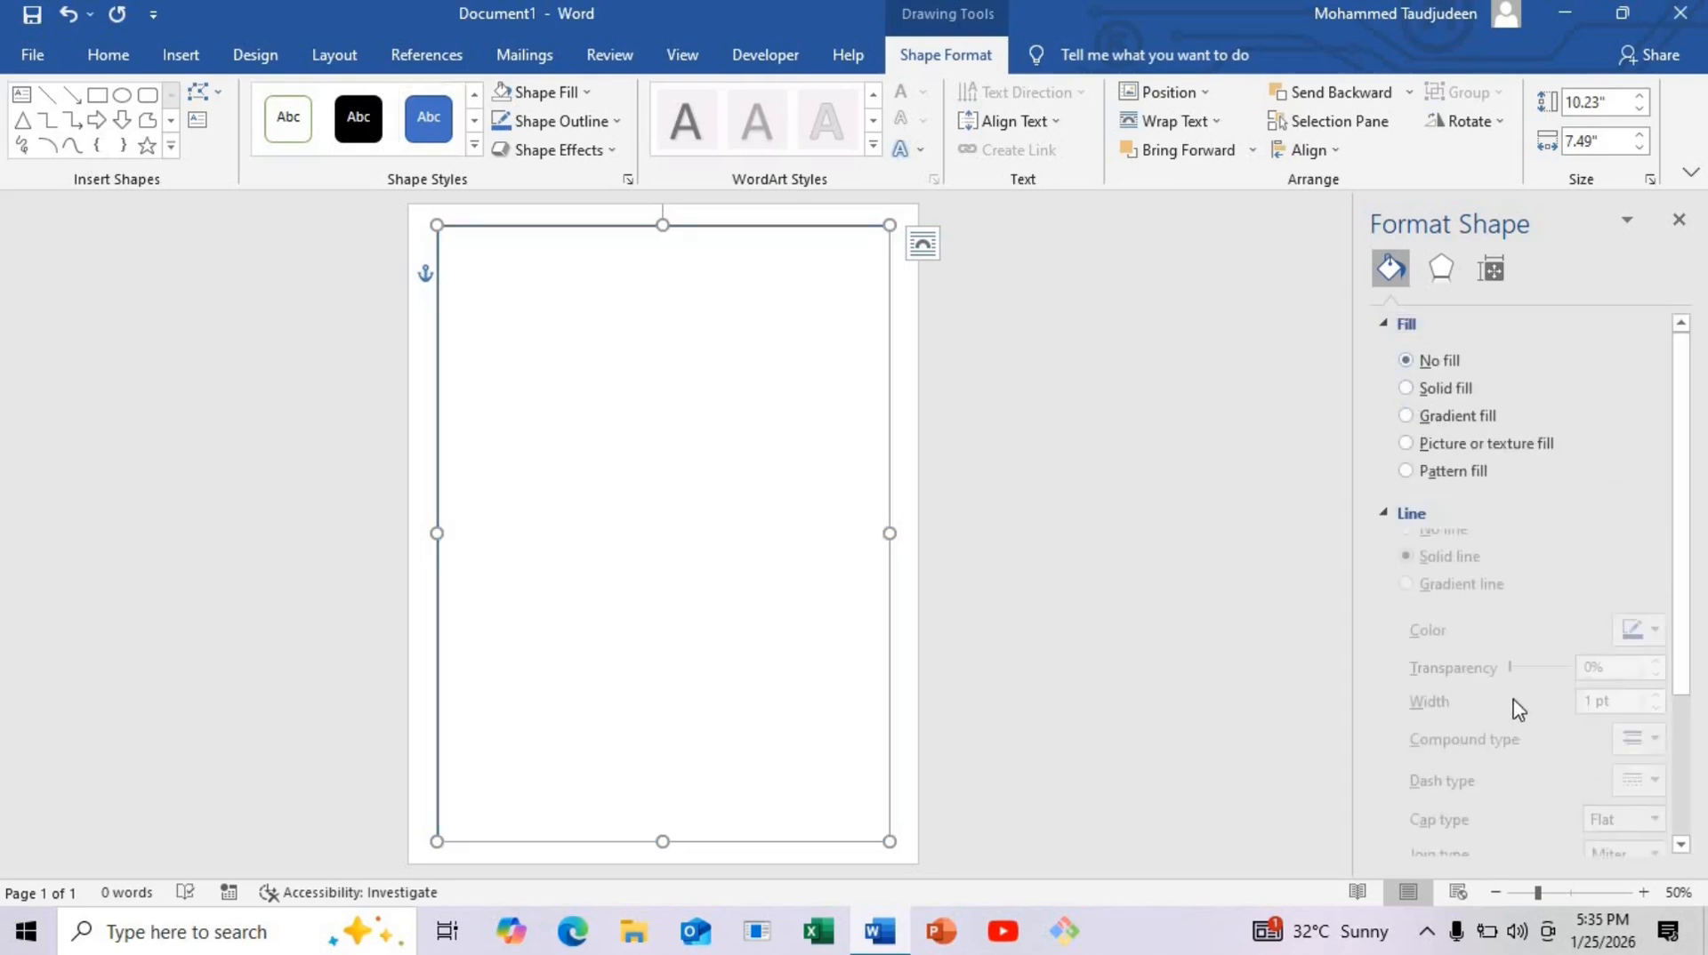
{"action": "scroll", "coordinate": [1512, 705], "scroll_direction": "down", "scroll_amount": 2}
{"action": "double_click", "coordinate": [1590, 603]}
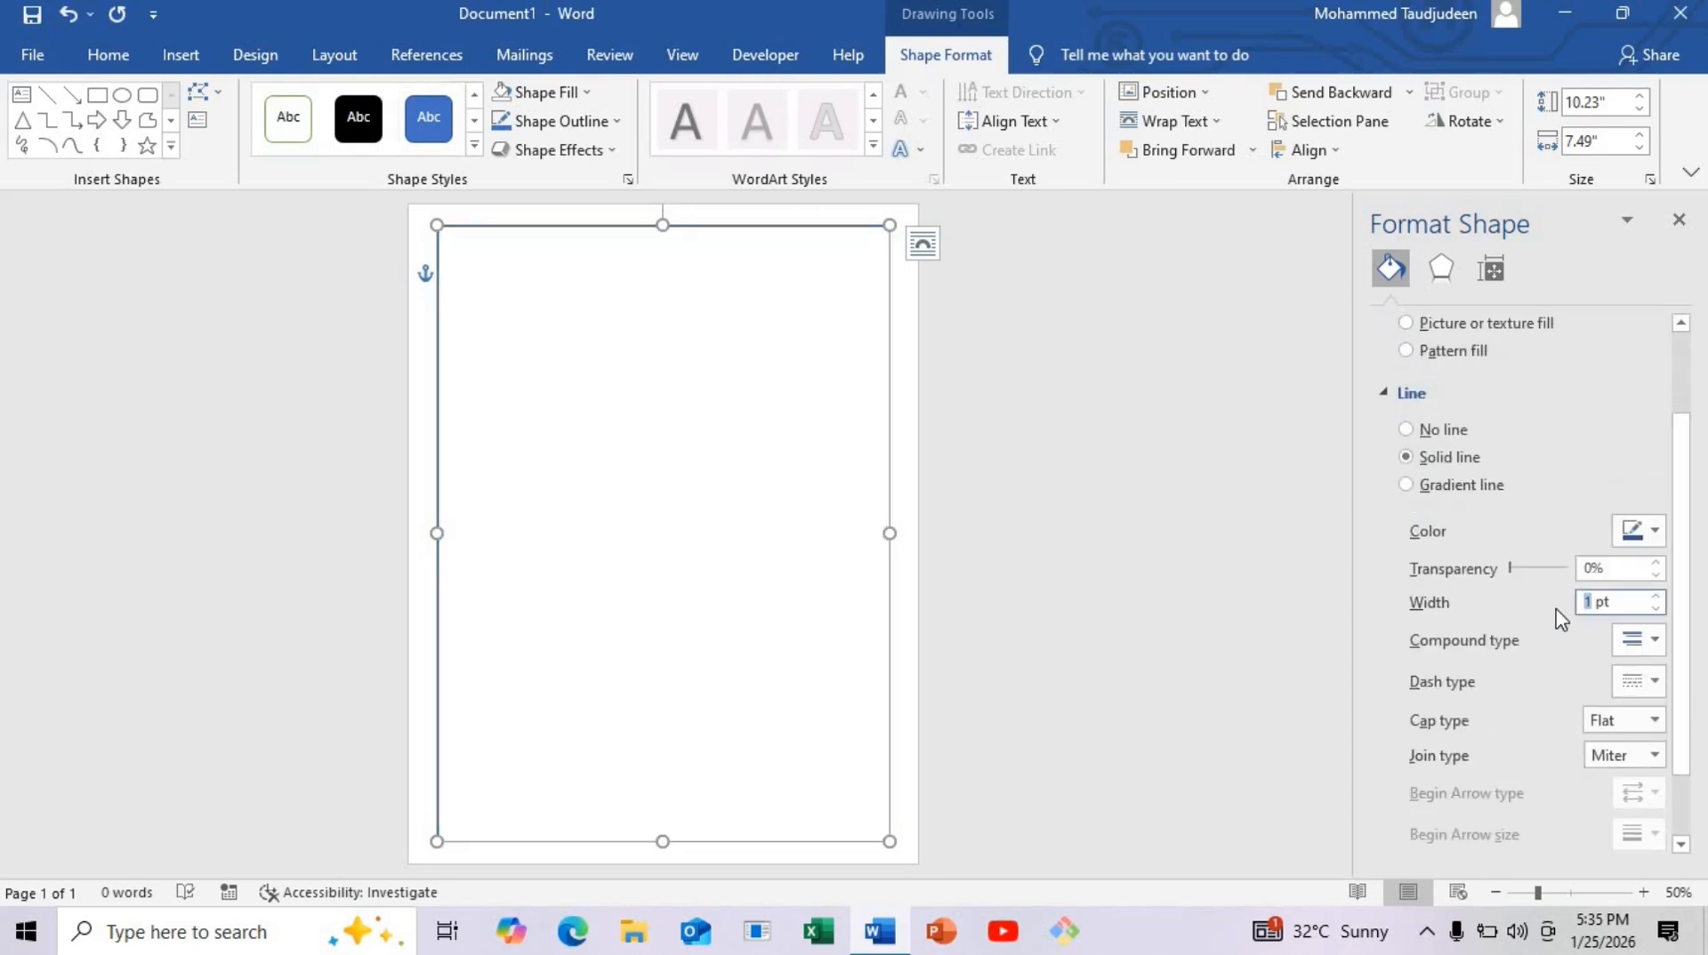
{"action": "left_click", "coordinate": [1654, 531]}
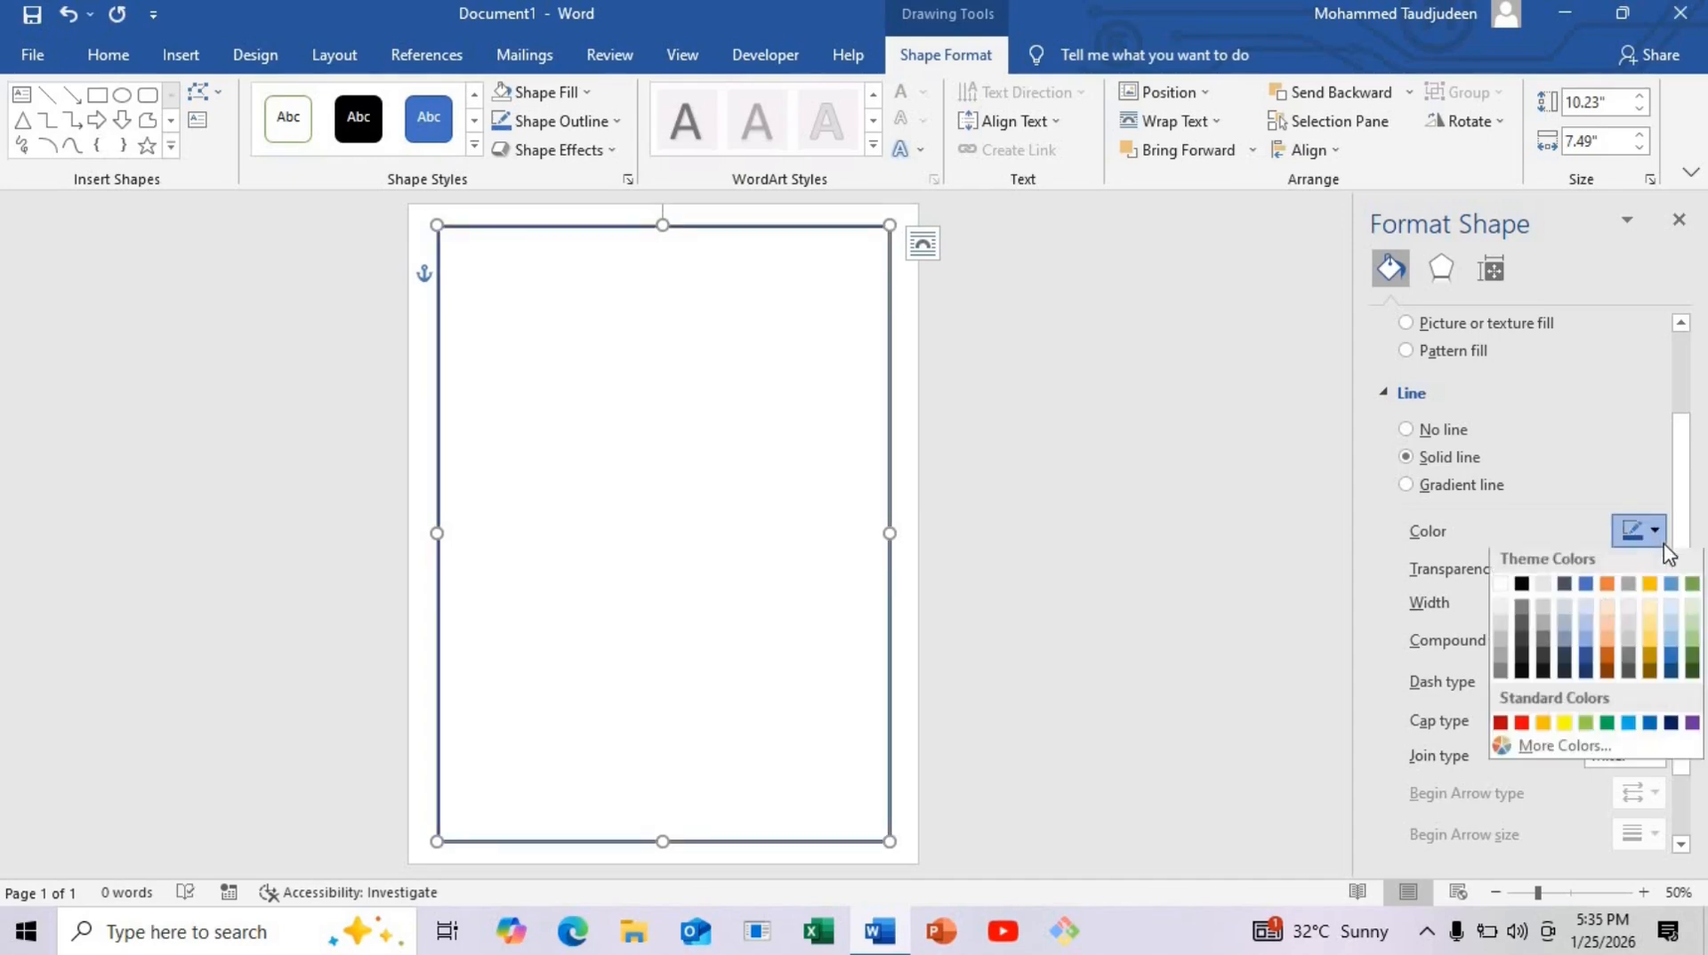
{"action": "left_click", "coordinate": [1651, 667]}
{"action": "left_click", "coordinate": [654, 322]}
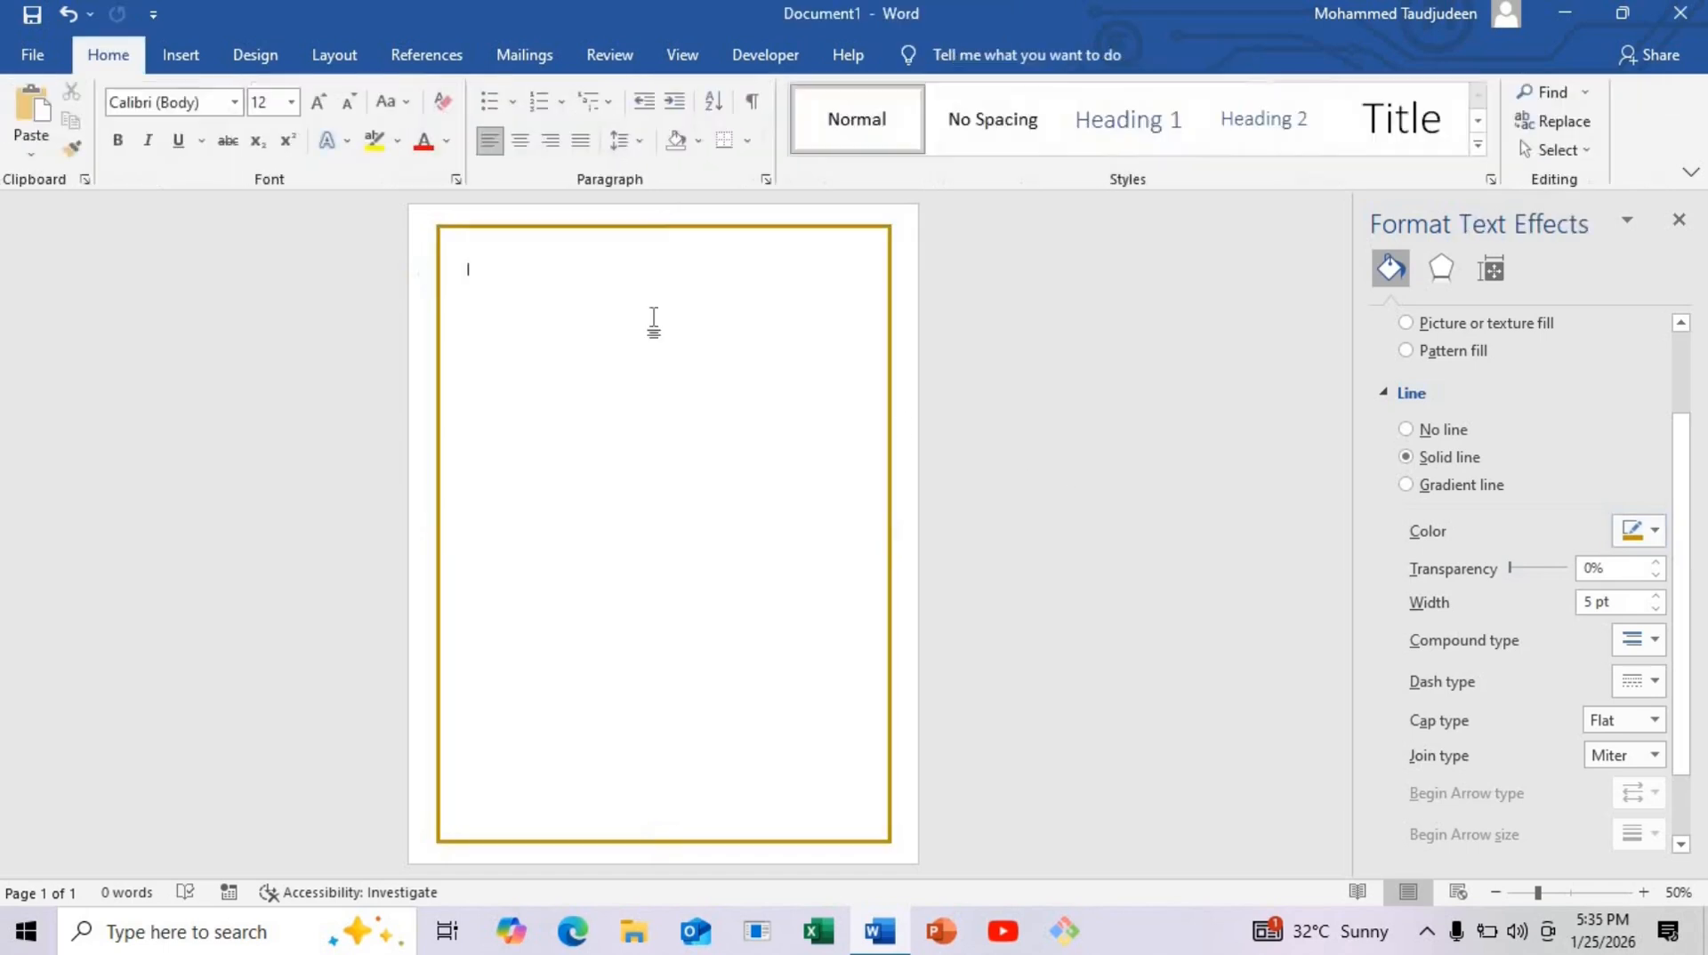
{"action": "left_click", "coordinate": [1678, 220]}
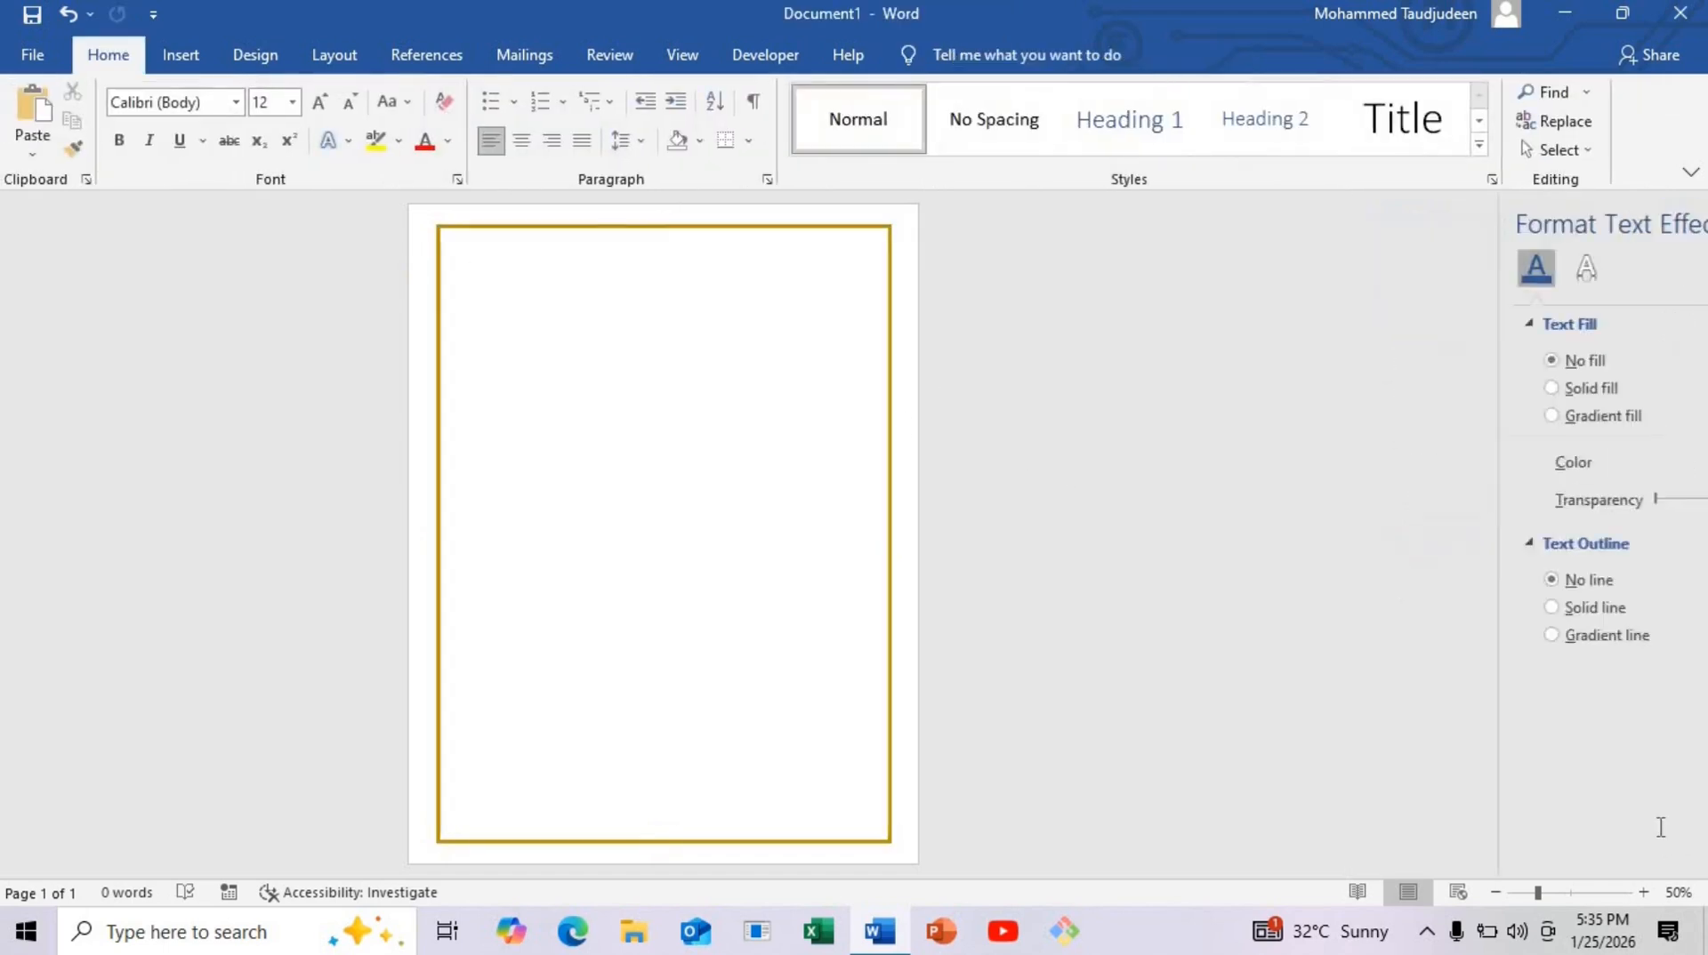
Step: Draw a text box about 1" high and 1.52" wide inside the upper-left corner of the gold border
{"action": "left_click", "coordinate": [1644, 892]}
{"action": "left_click", "coordinate": [1644, 893]}
{"action": "left_click", "coordinate": [1644, 892]}
{"action": "left_click", "coordinate": [1644, 892]}
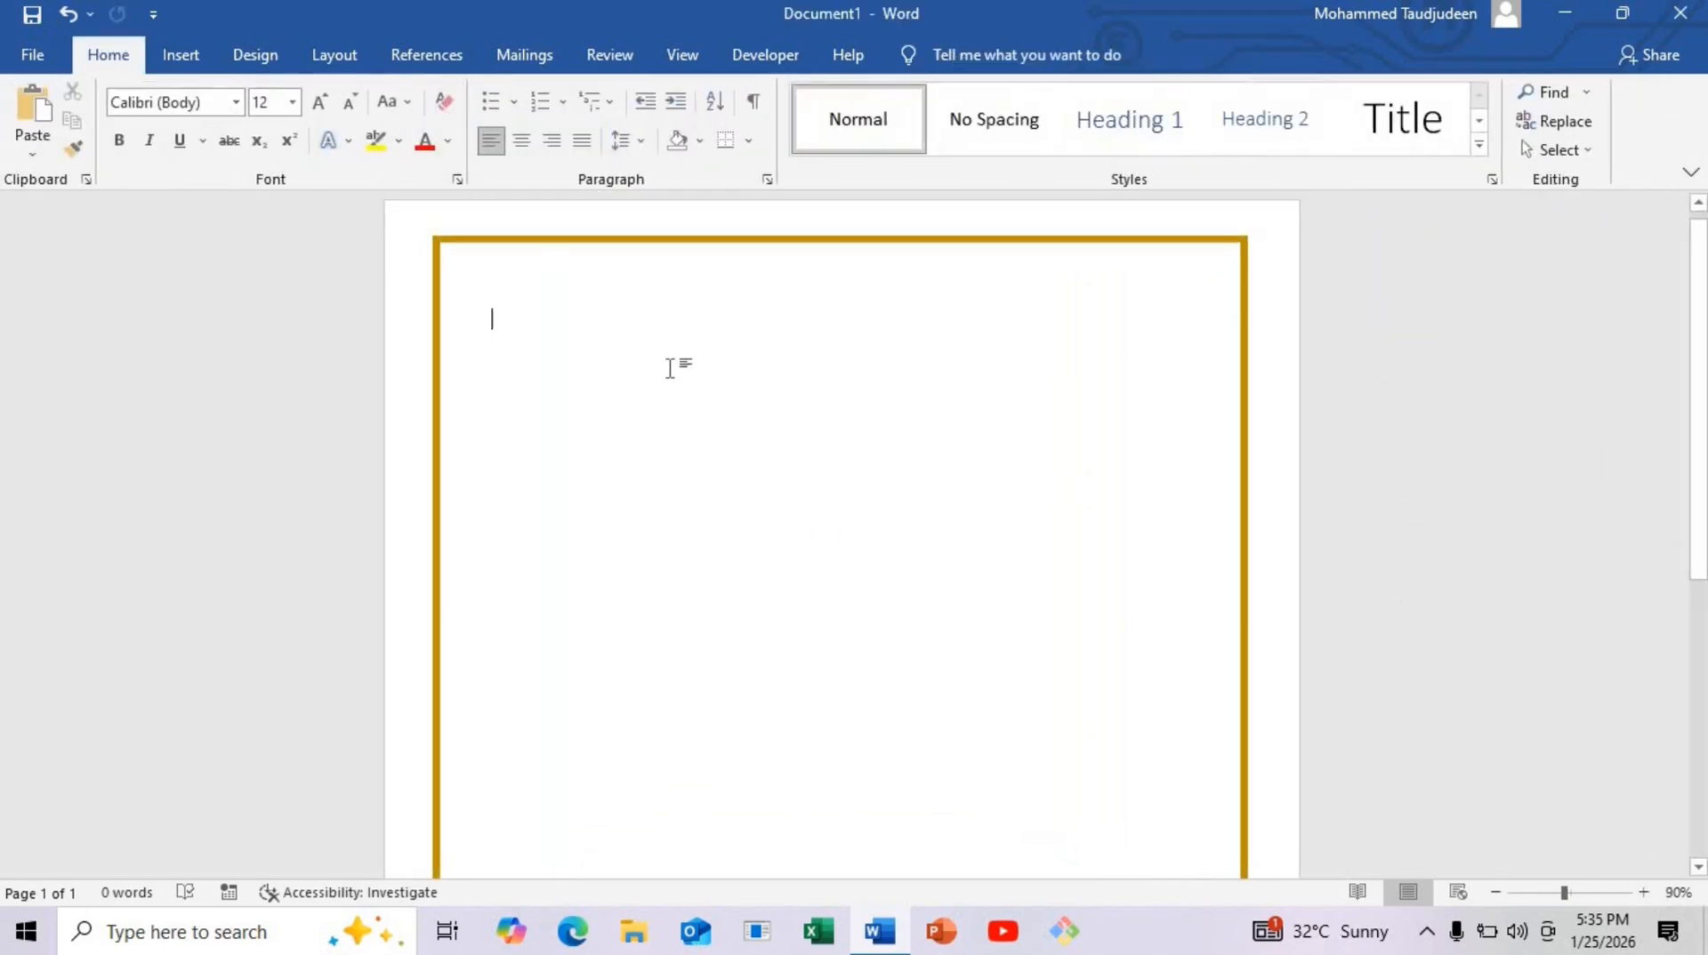
{"action": "left_click", "coordinate": [169, 54]}
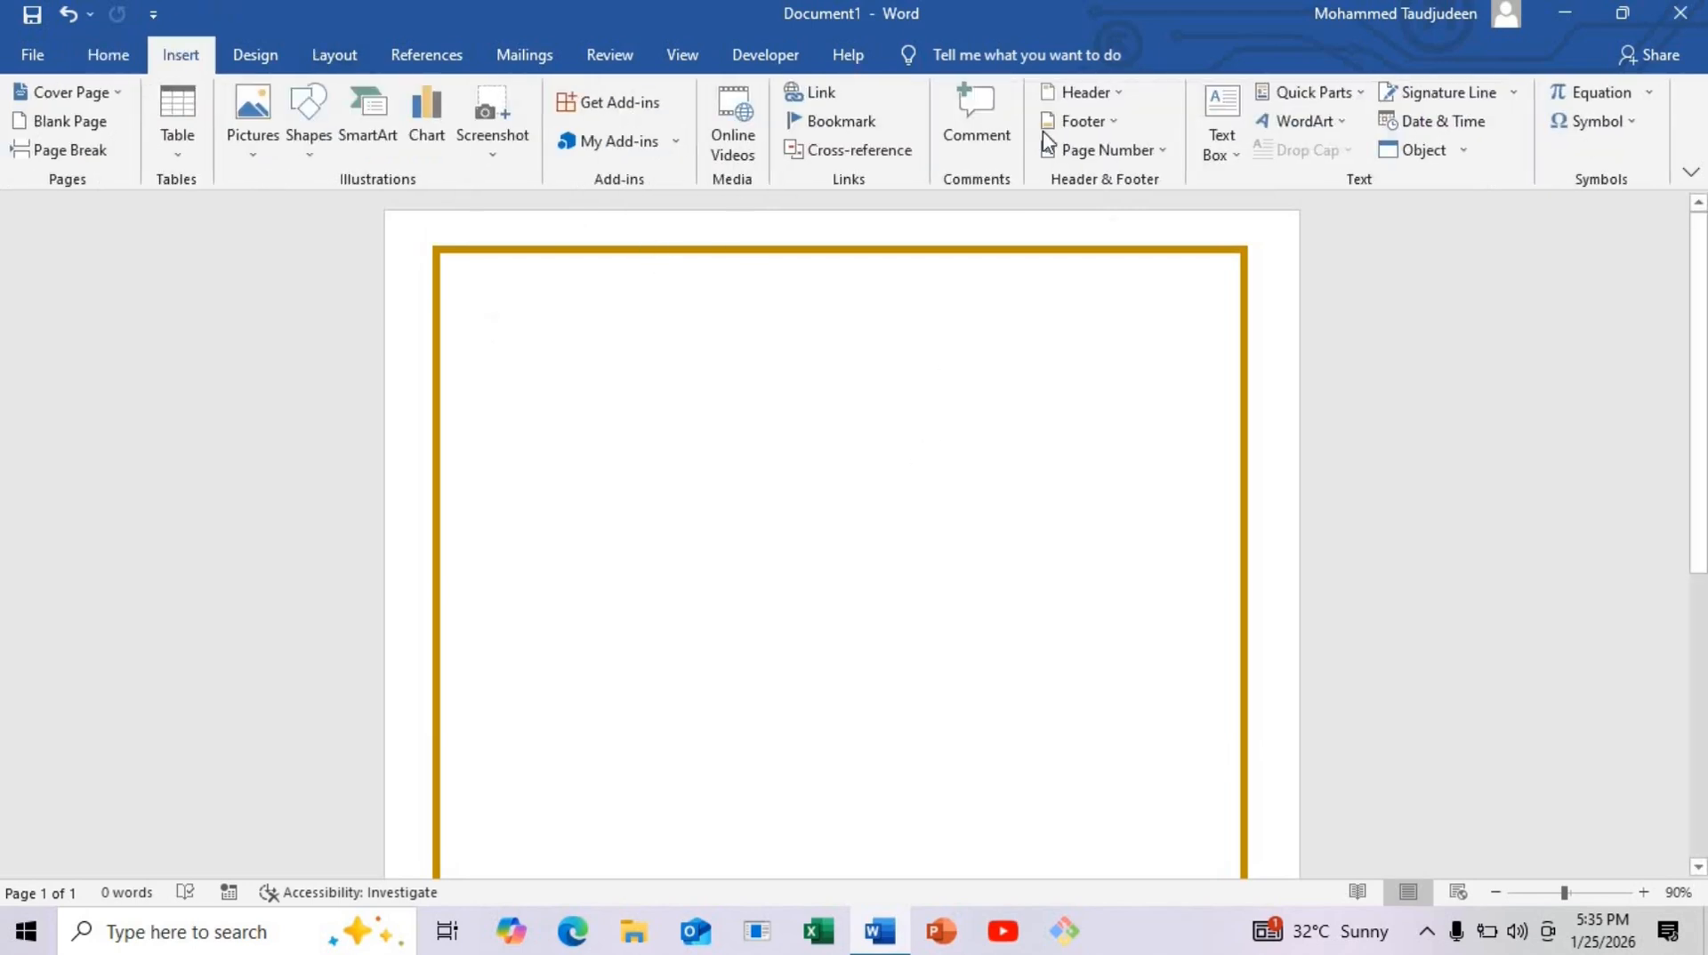
{"action": "left_click", "coordinate": [1221, 142]}
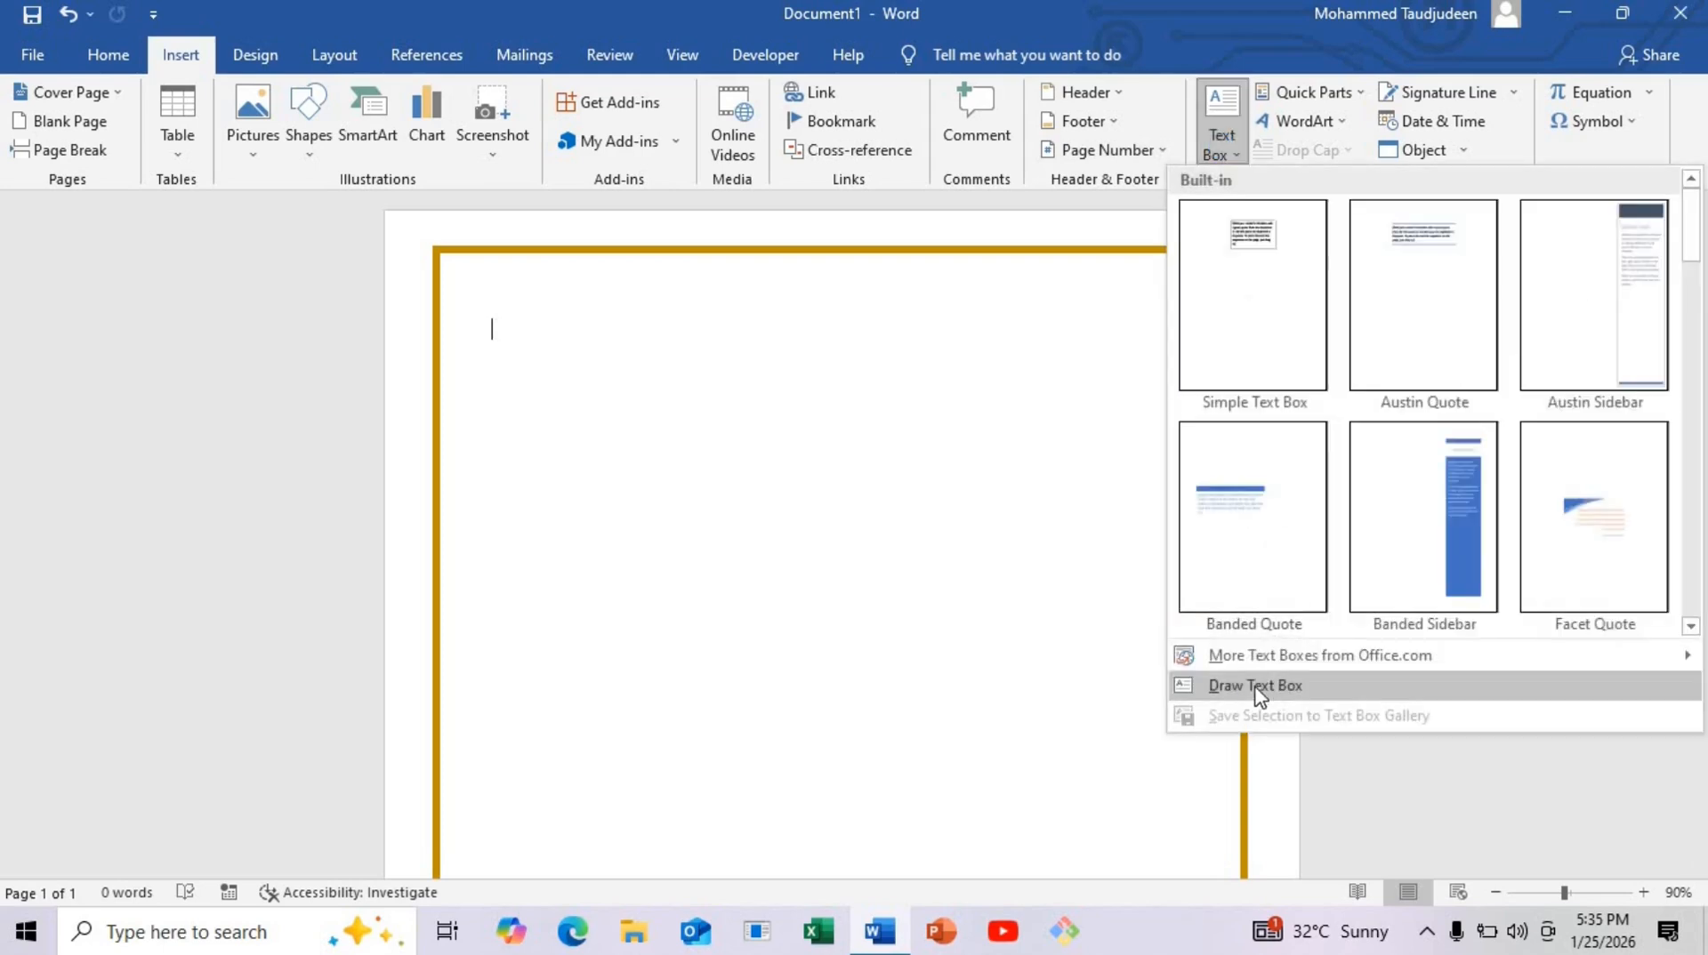
{"action": "left_click", "coordinate": [1254, 689]}
{"action": "mouse_move", "coordinate": [547, 325]}
{"action": "left_mouse_down"}
{"action": "mouse_move", "coordinate": [581, 434]}
{"action": "mouse_move", "coordinate": [712, 380]}
{"action": "left_mouse_up"}
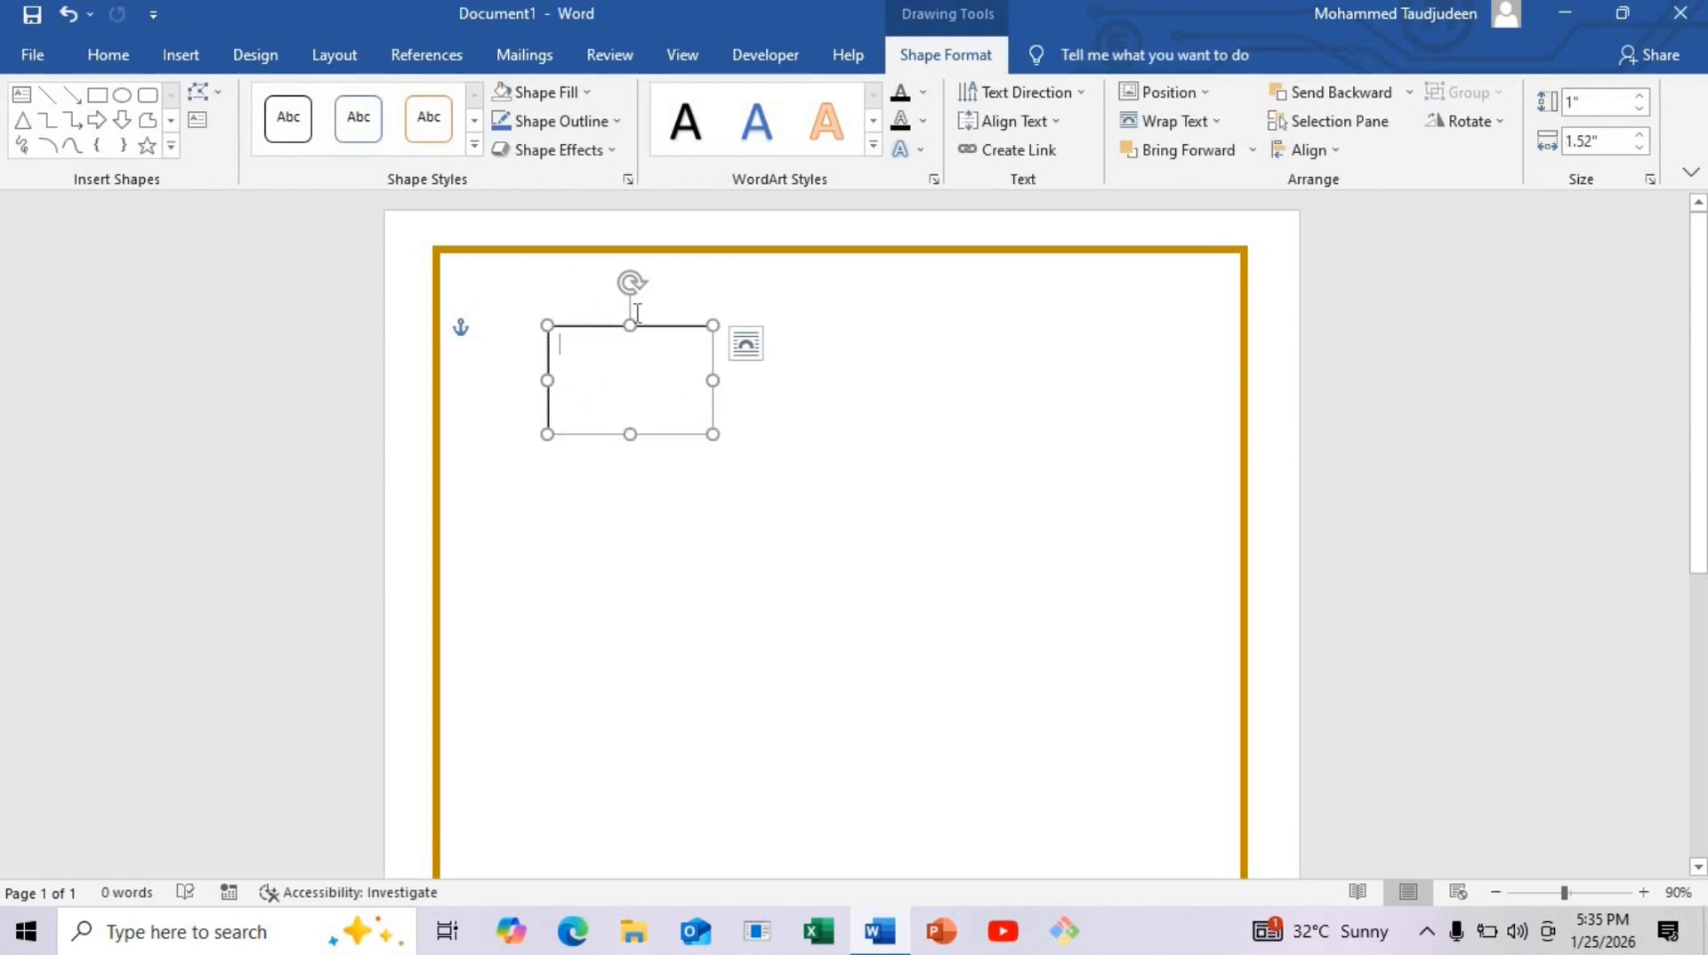
Step: Remove the text box's outline and fill, and enter INVOICE in it
{"action": "left_click", "coordinate": [590, 124]}
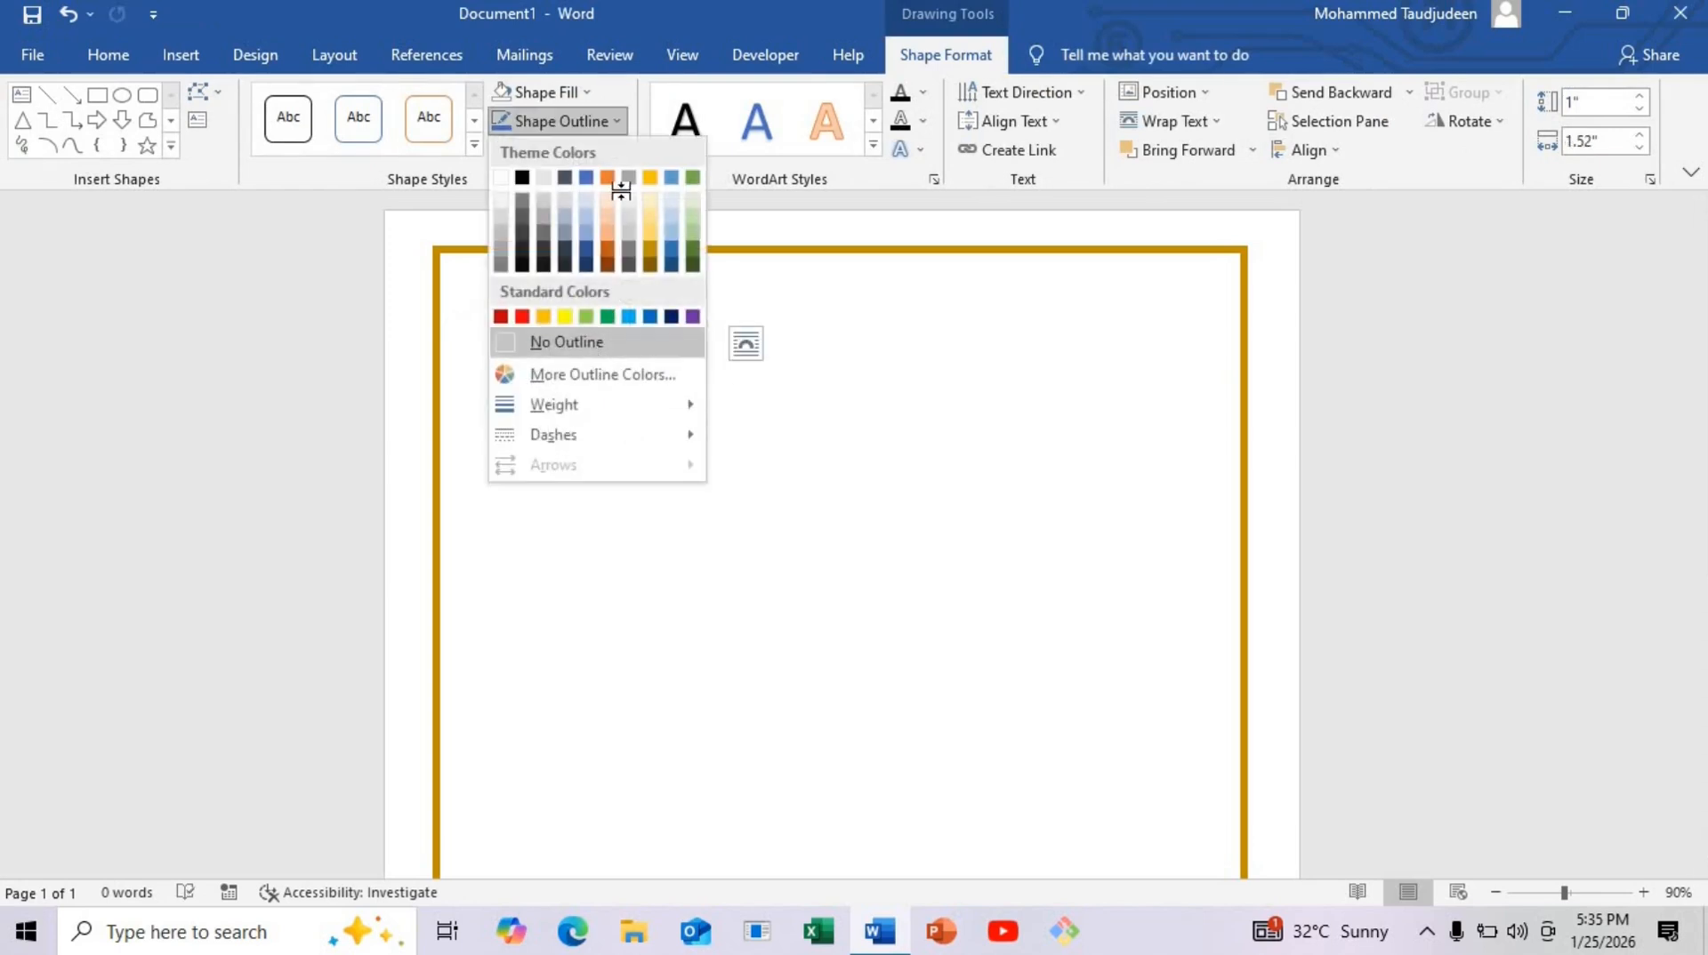
{"action": "left_click", "coordinate": [566, 342]}
{"action": "left_click", "coordinate": [586, 92]}
{"action": "left_click", "coordinate": [547, 310]}
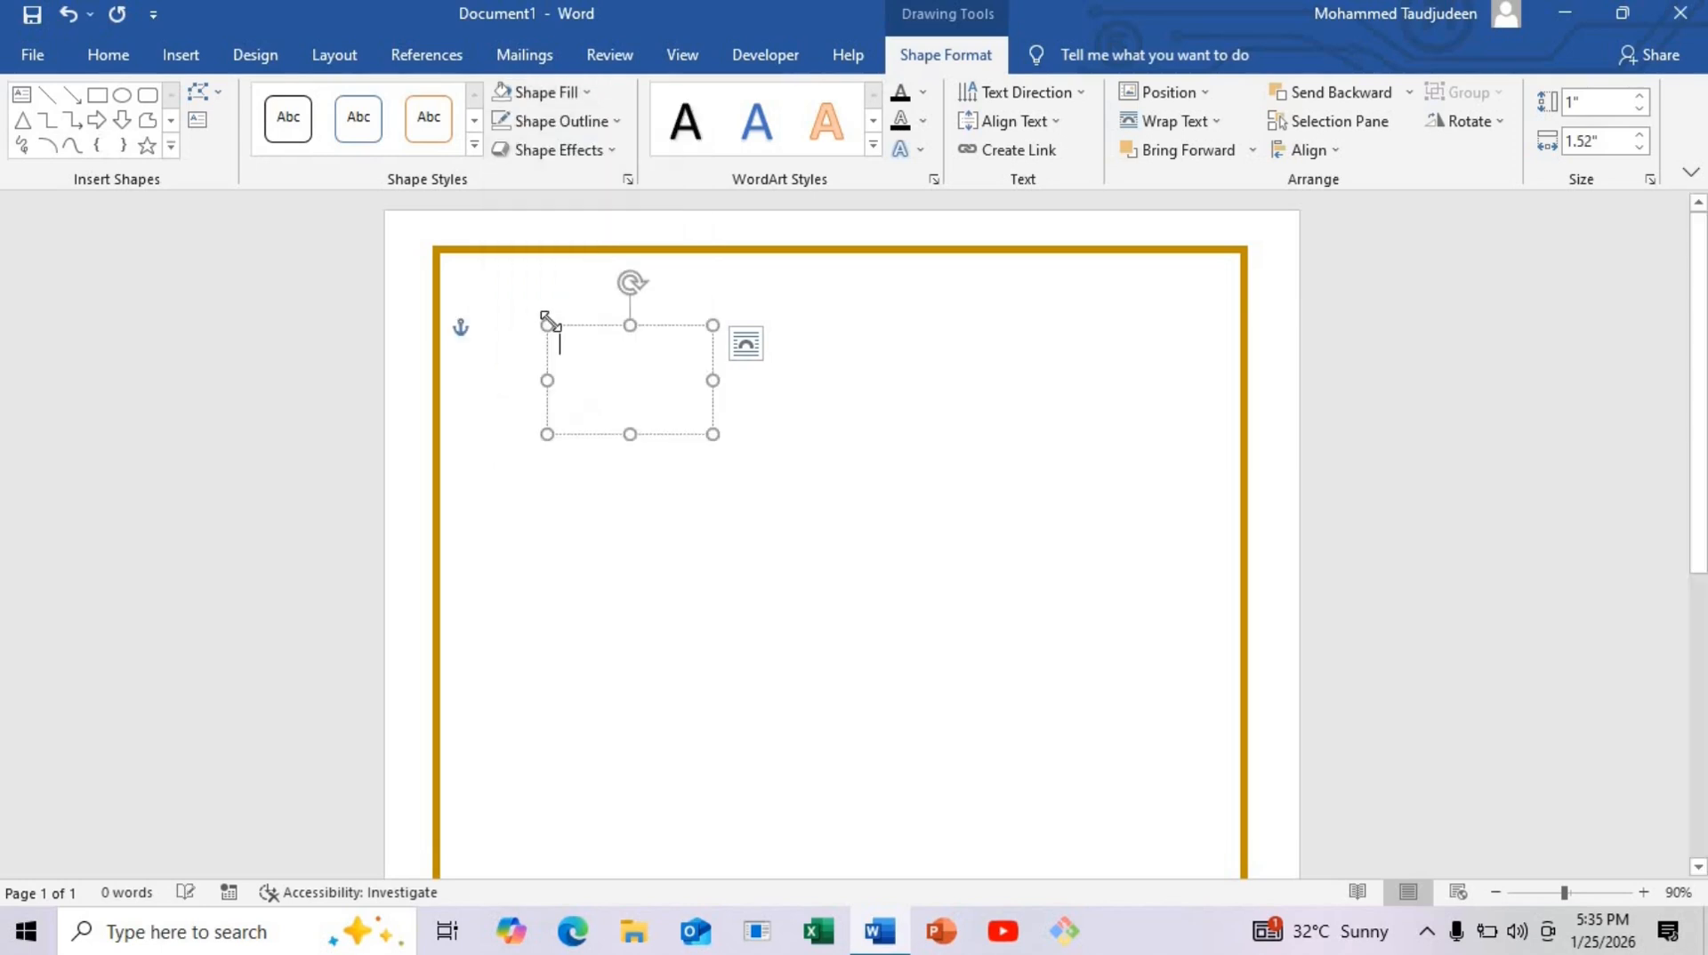
{"action": "type", "text": "INV"}
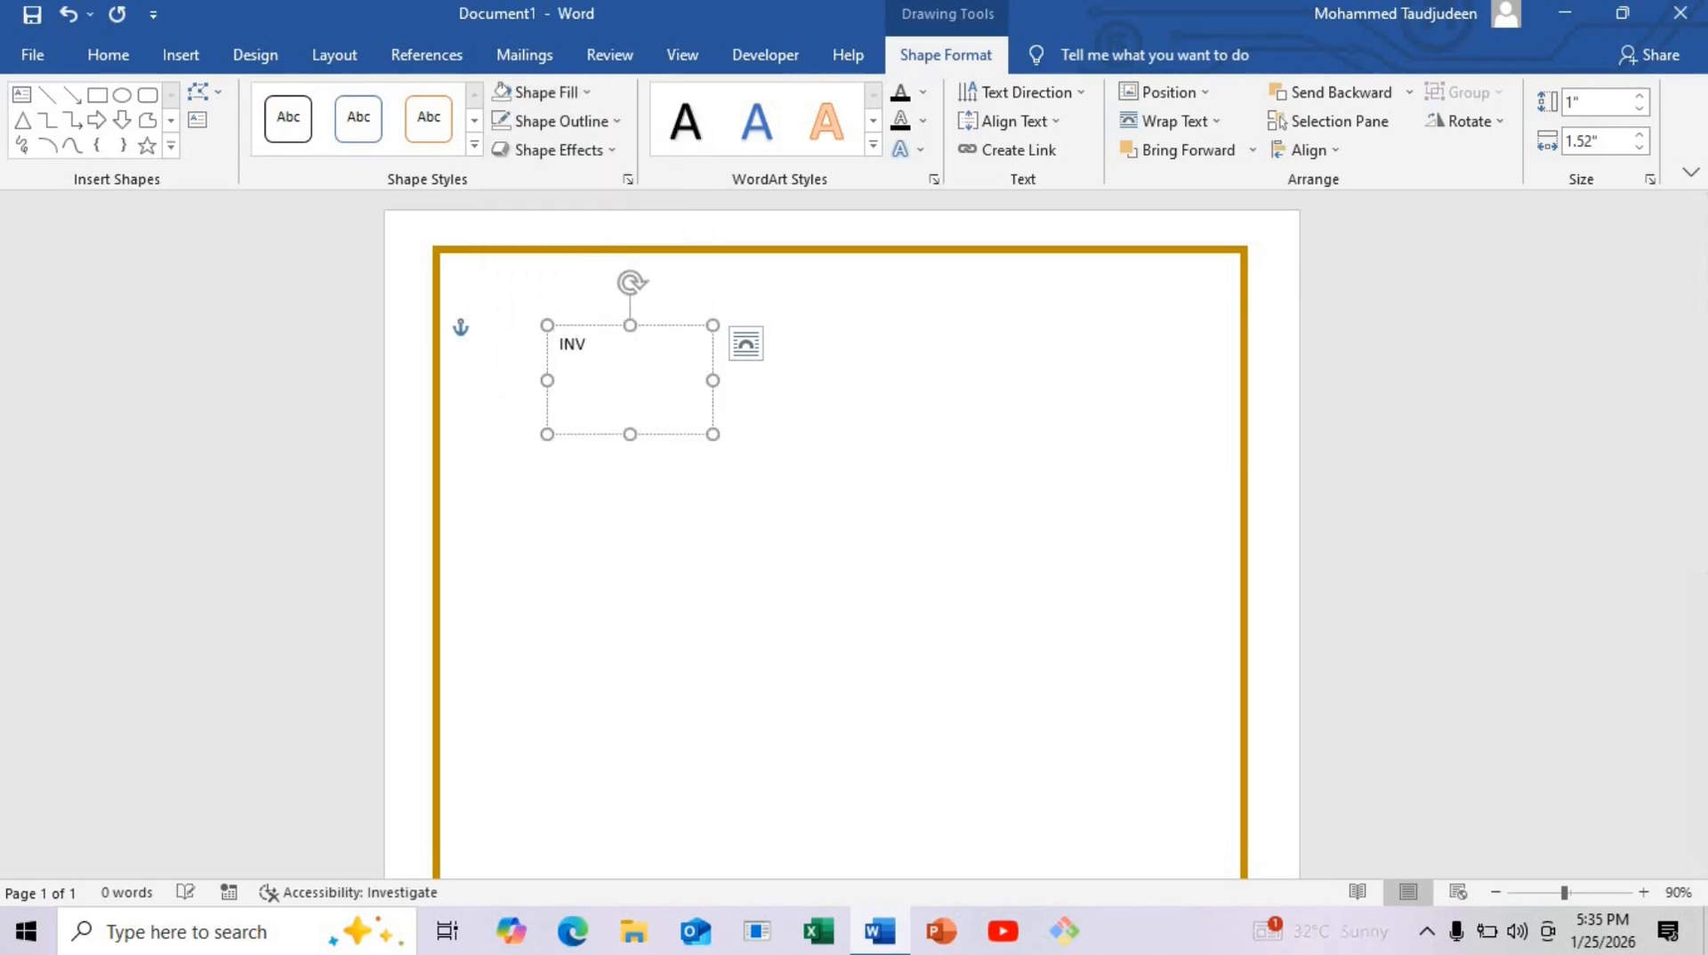
{"action": "type", "text": "OICE"}
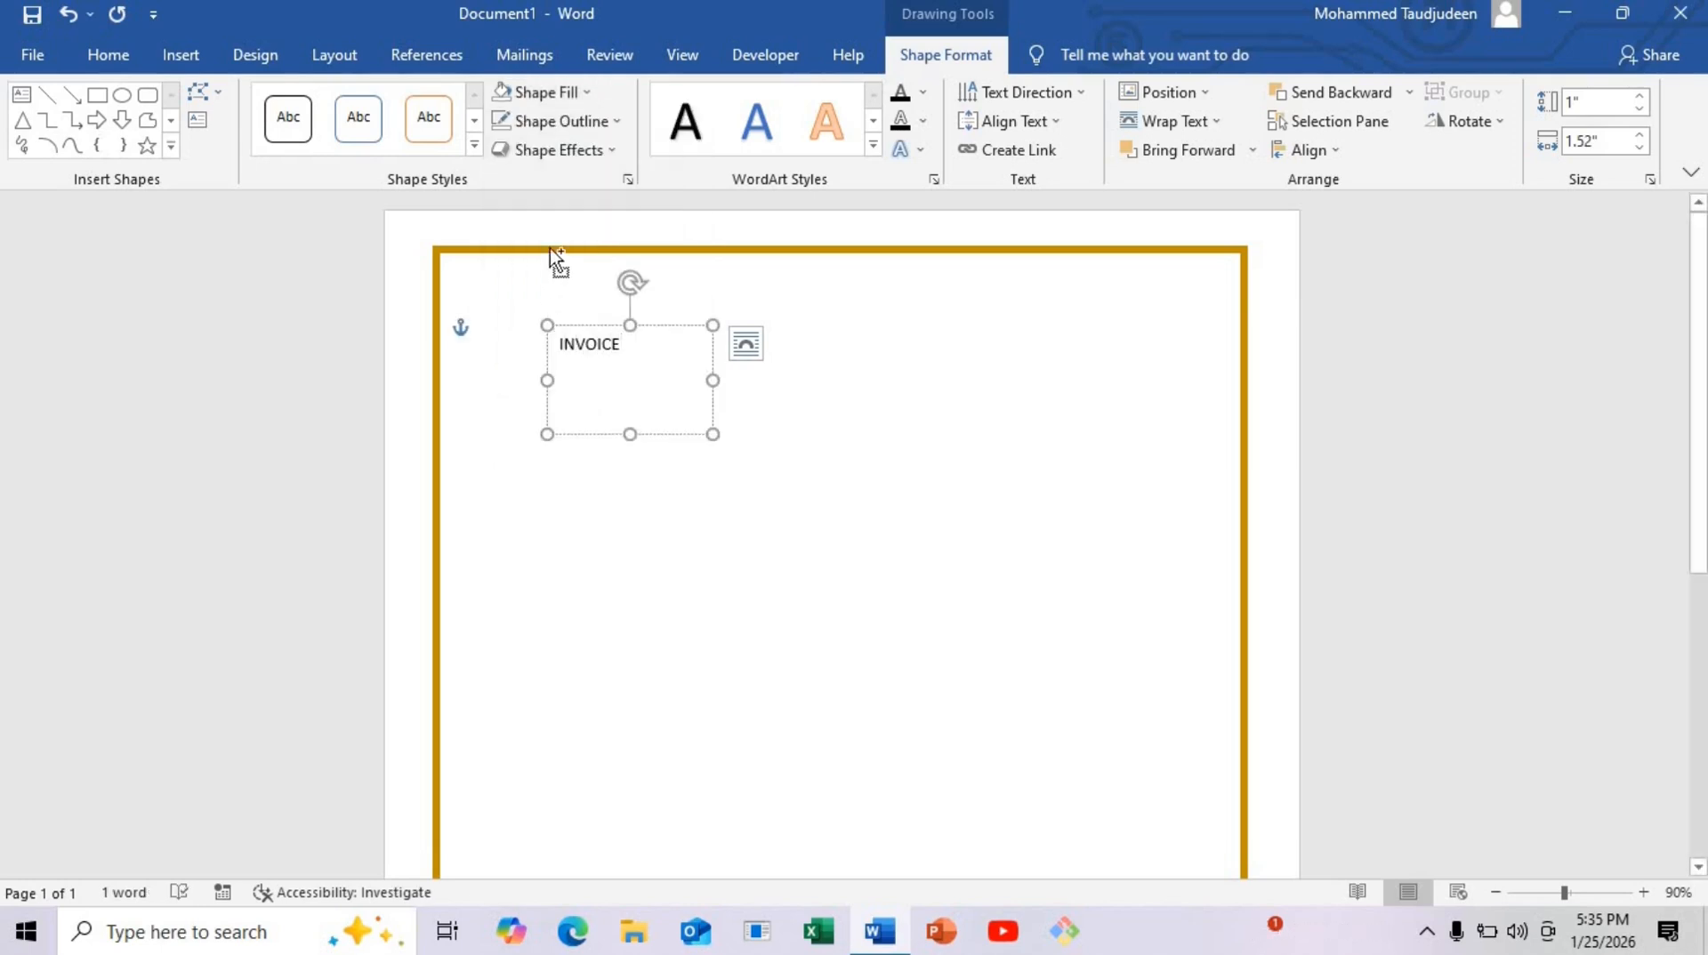
Step: Format the INVOICE text in Bahnschrift SemiBold SemiConden, 24 pt, dark gold
{"action": "key", "text": "ctrl+a"}
{"action": "left_click", "coordinate": [102, 53]}
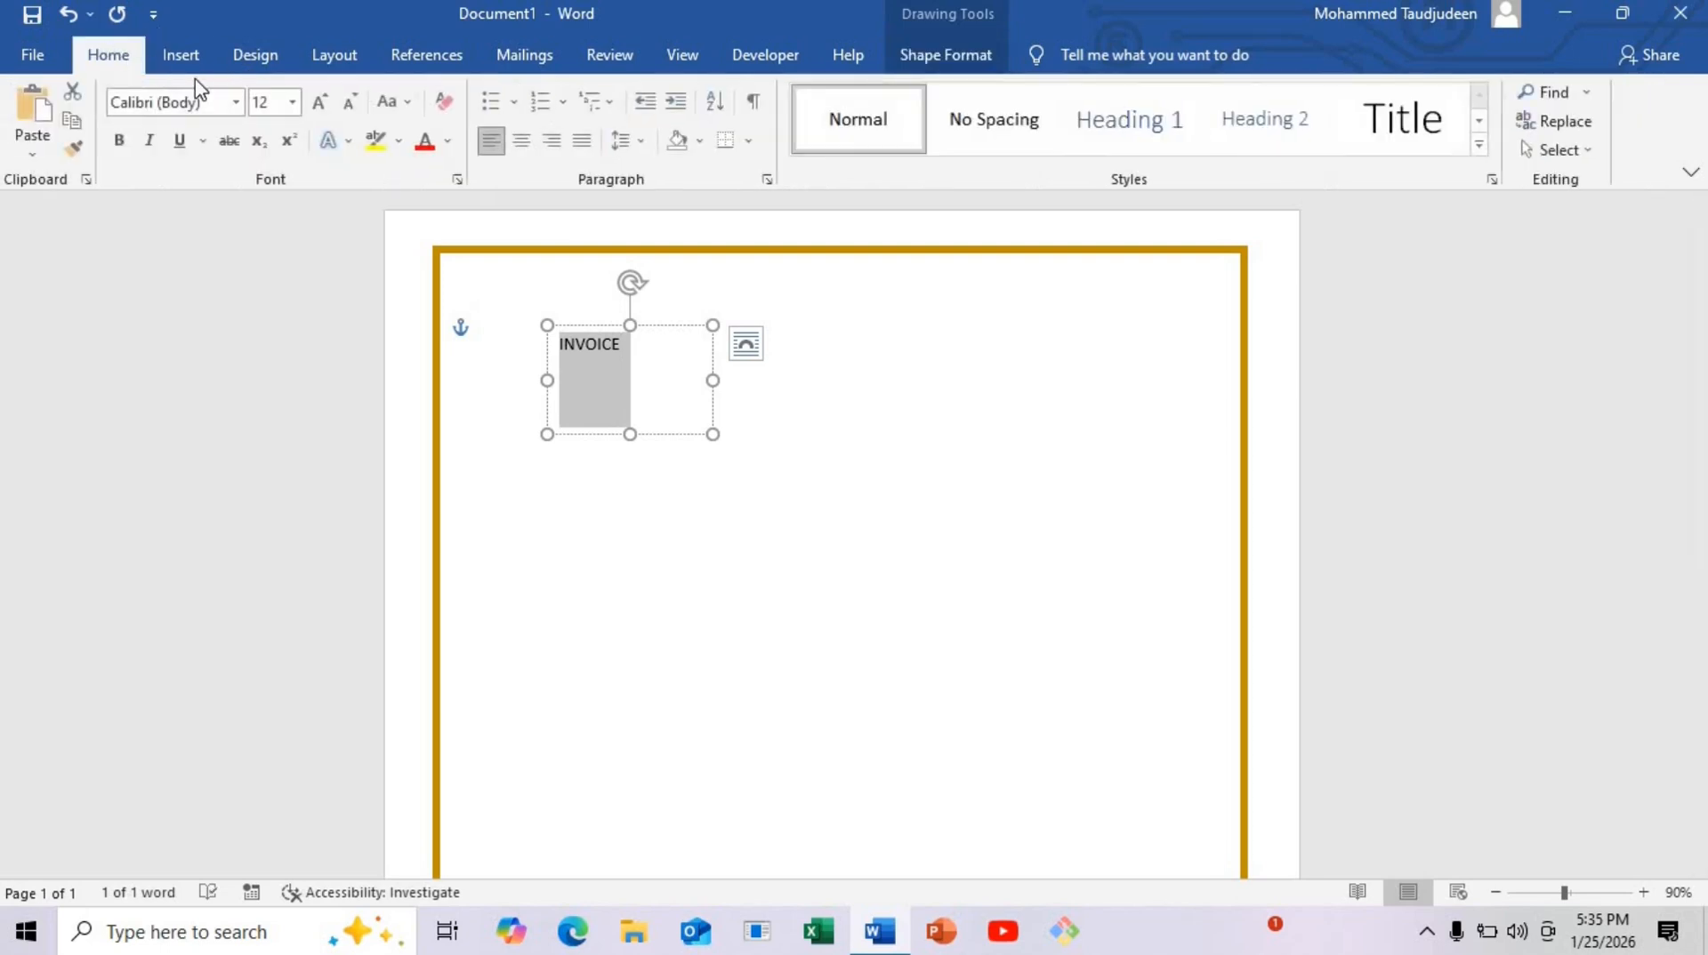
{"action": "left_click", "coordinate": [235, 101]}
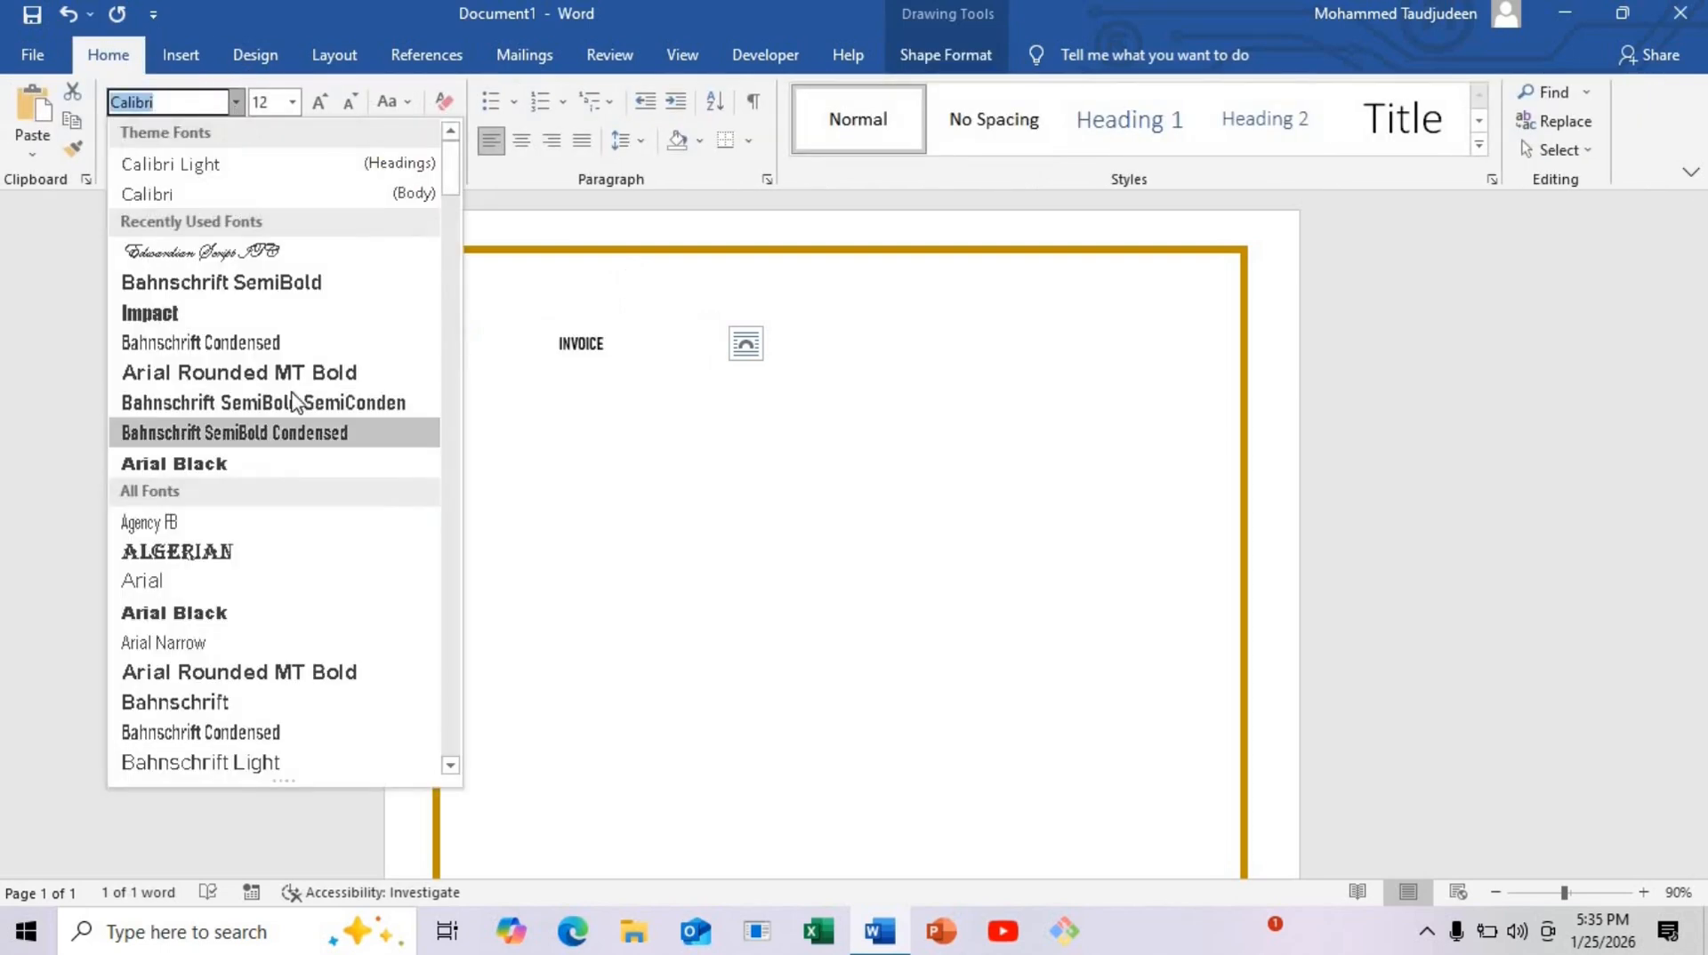
{"action": "left_click", "coordinate": [299, 400]}
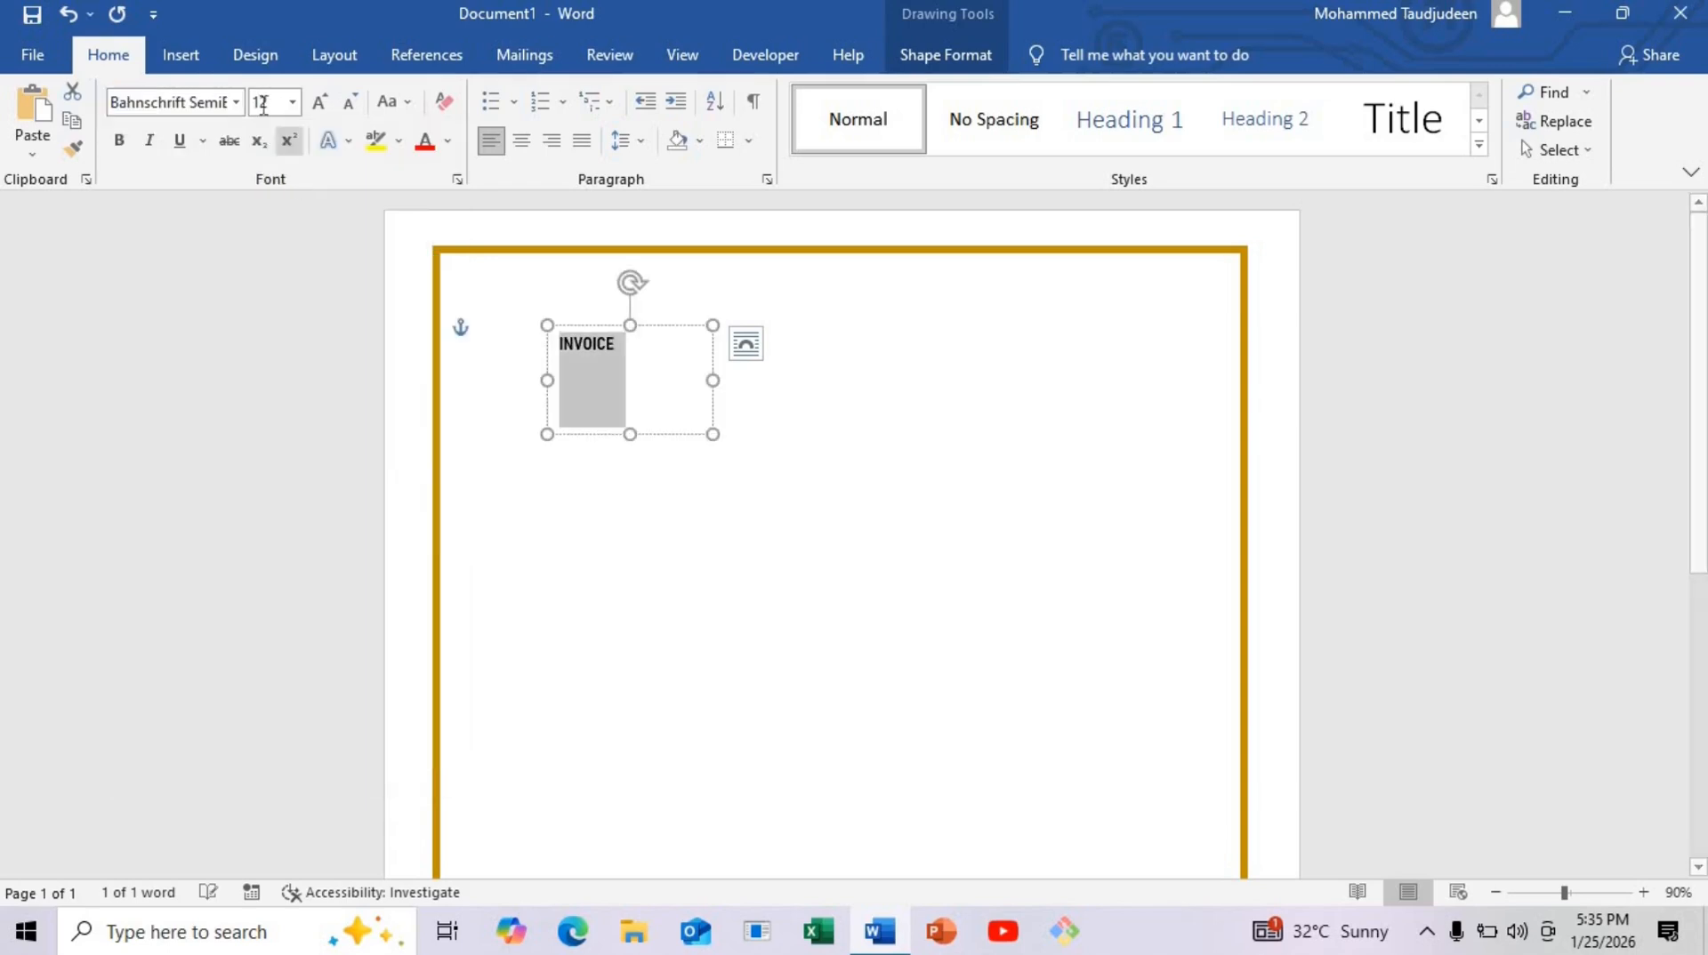
{"action": "left_click", "coordinate": [291, 101]}
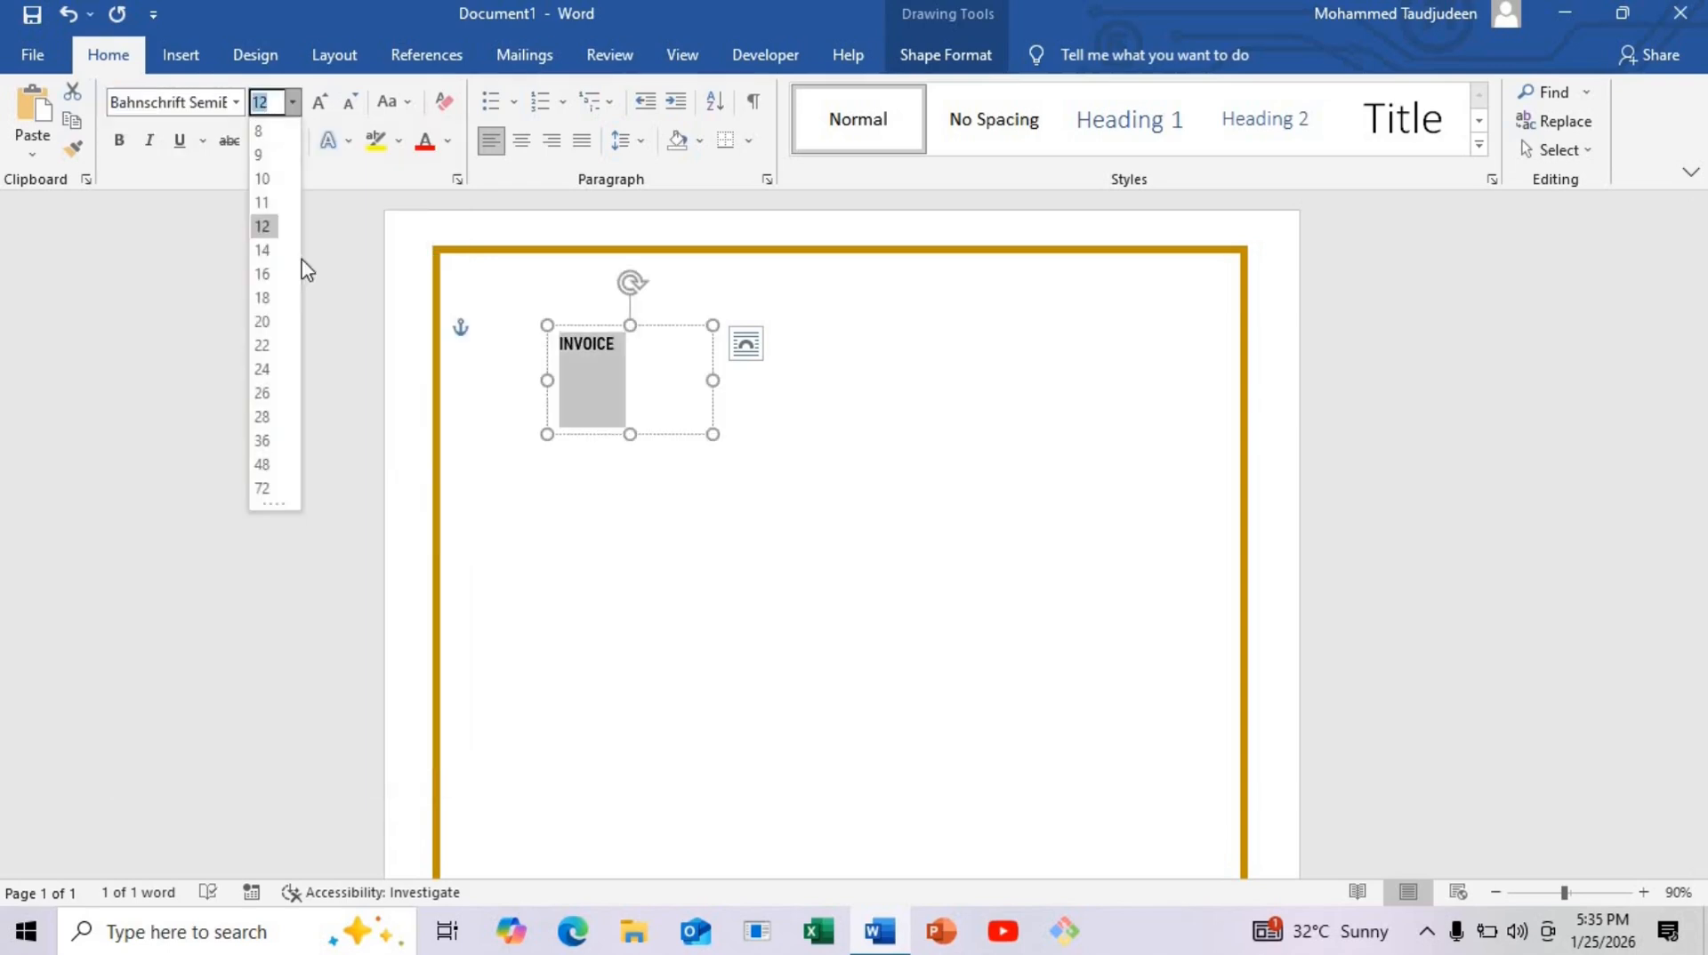
{"action": "left_click", "coordinate": [281, 372]}
{"action": "left_click", "coordinate": [447, 140]}
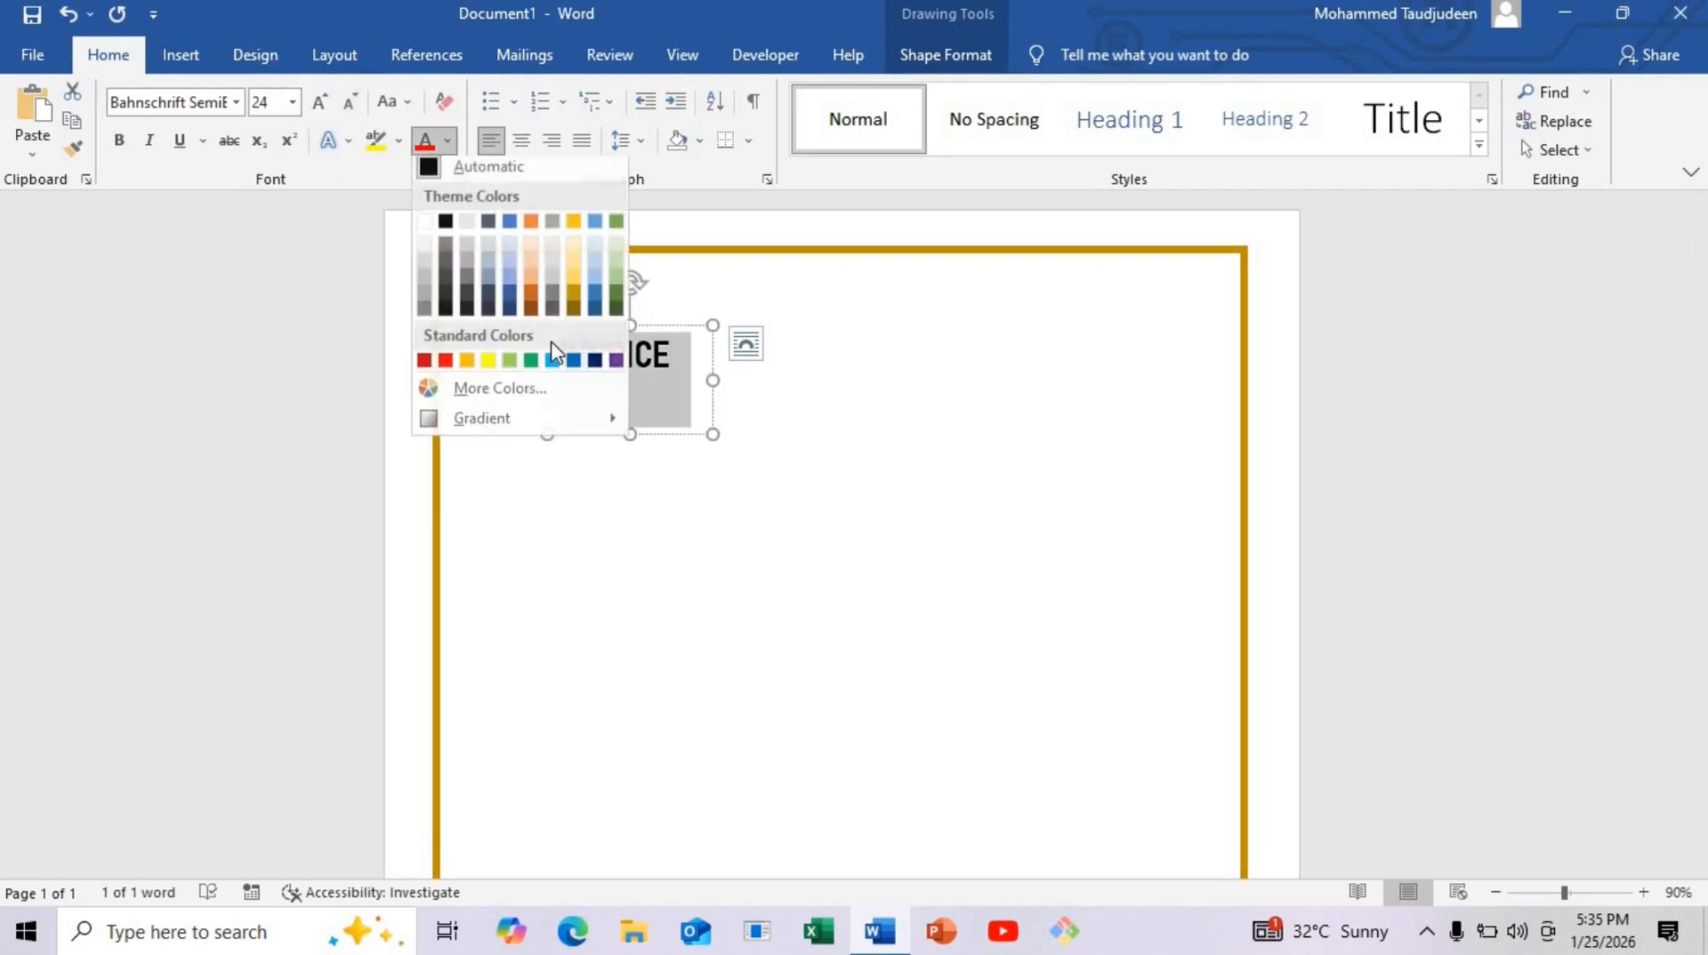
{"action": "left_click", "coordinate": [574, 298]}
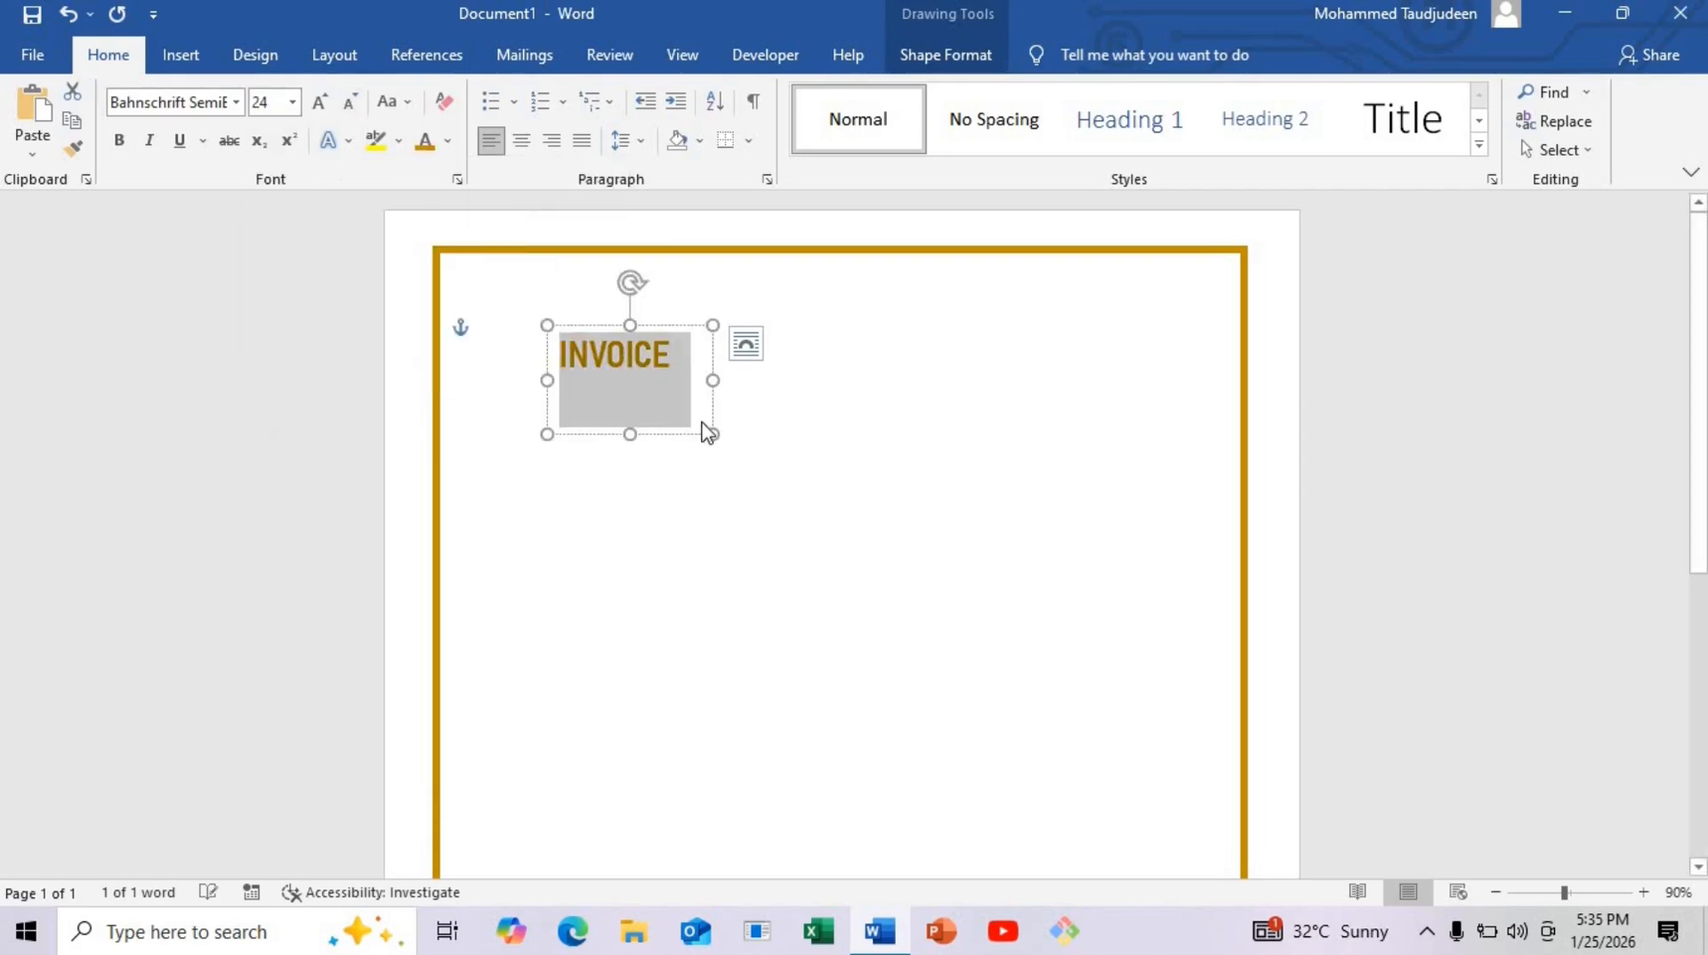
Step: Shrink the text box around INVOICE, place a copy below it, and colour the copy's text black
{"action": "left_click_drag", "start_coordinate": [713, 434], "coordinate": [579, 481]}
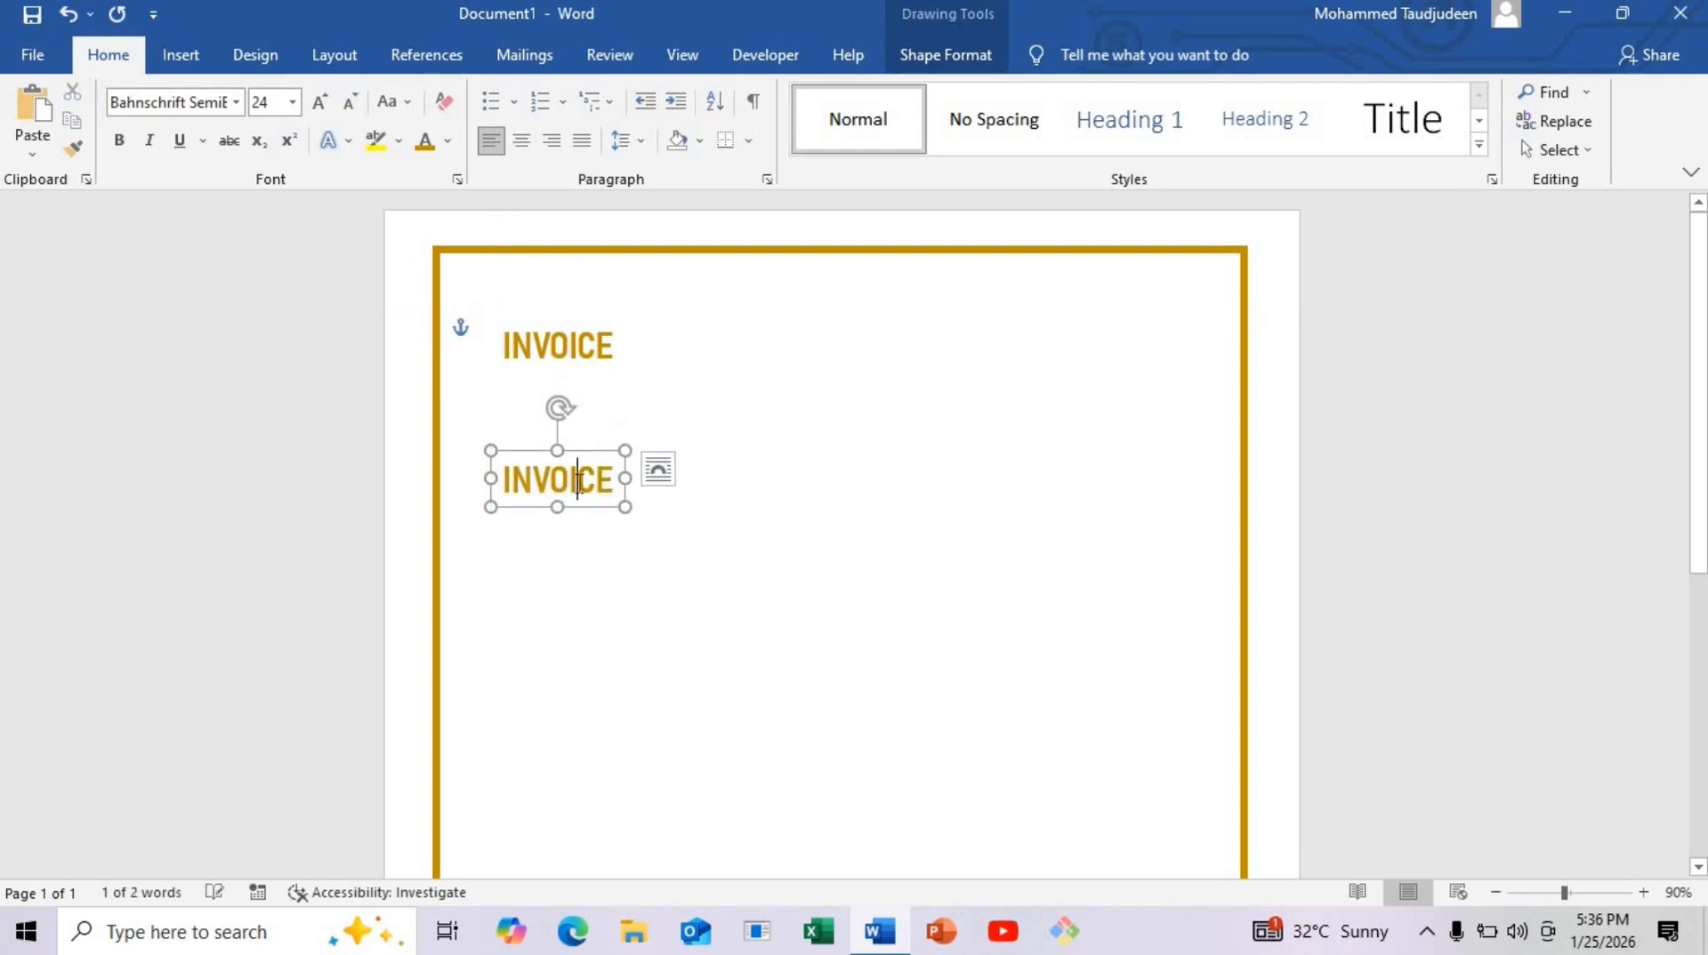
{"action": "double_click", "coordinate": [574, 479]}
{"action": "left_click", "coordinate": [448, 142]}
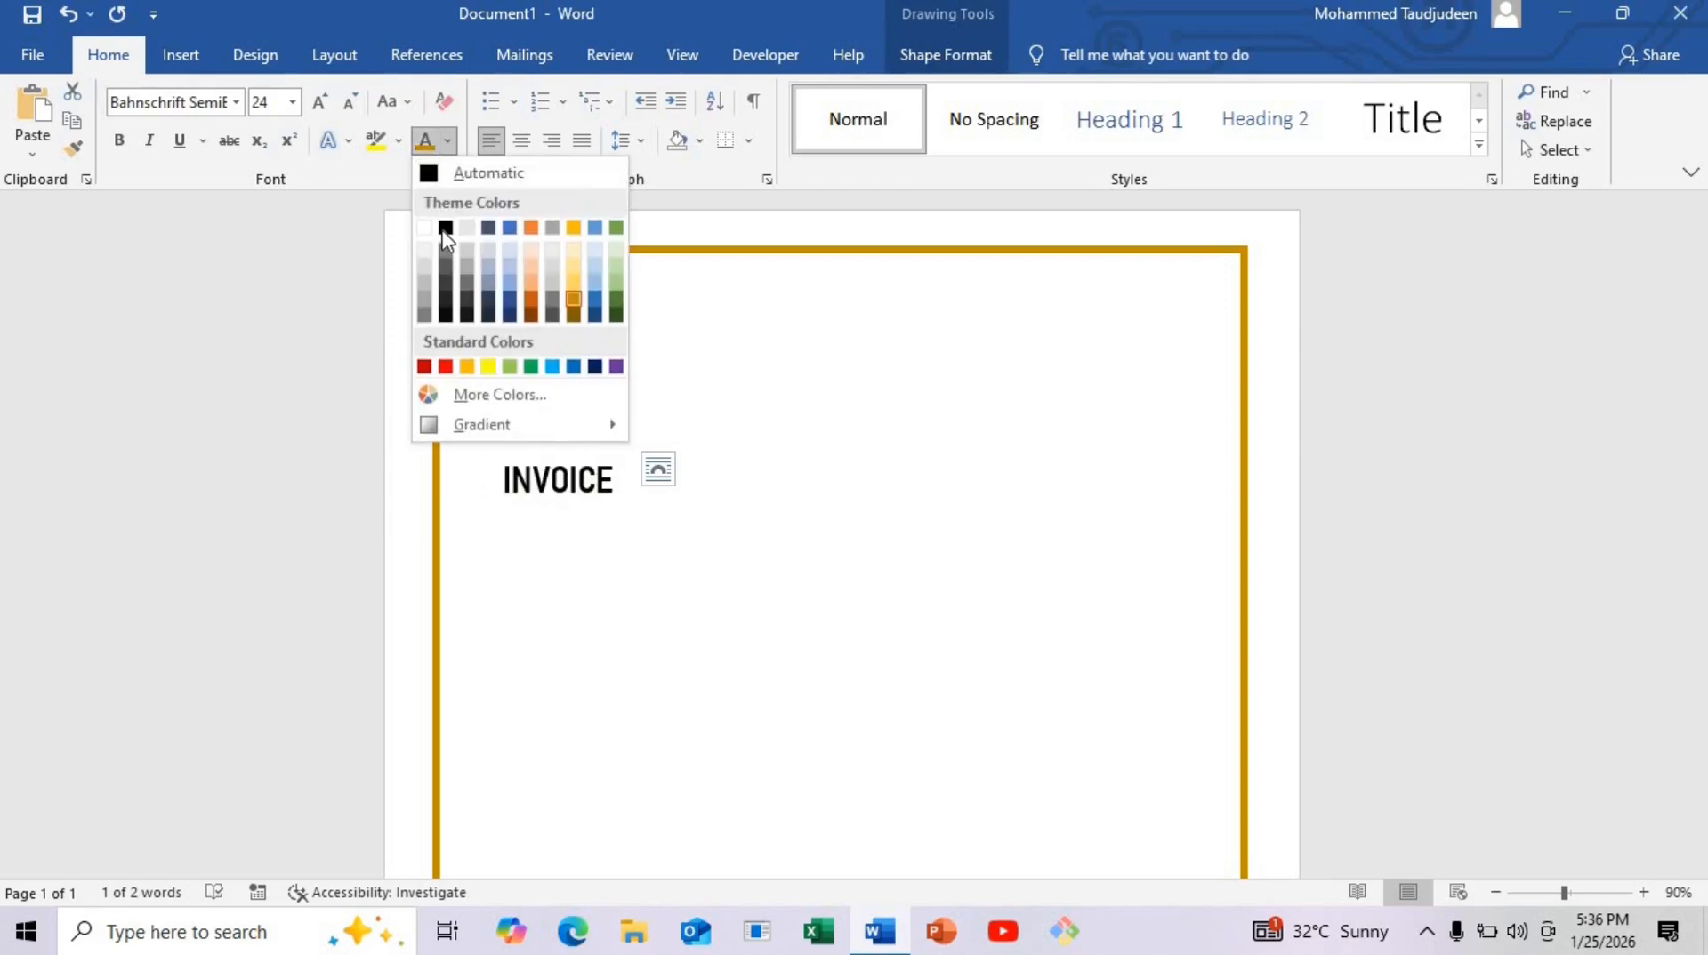
{"action": "left_click", "coordinate": [445, 228]}
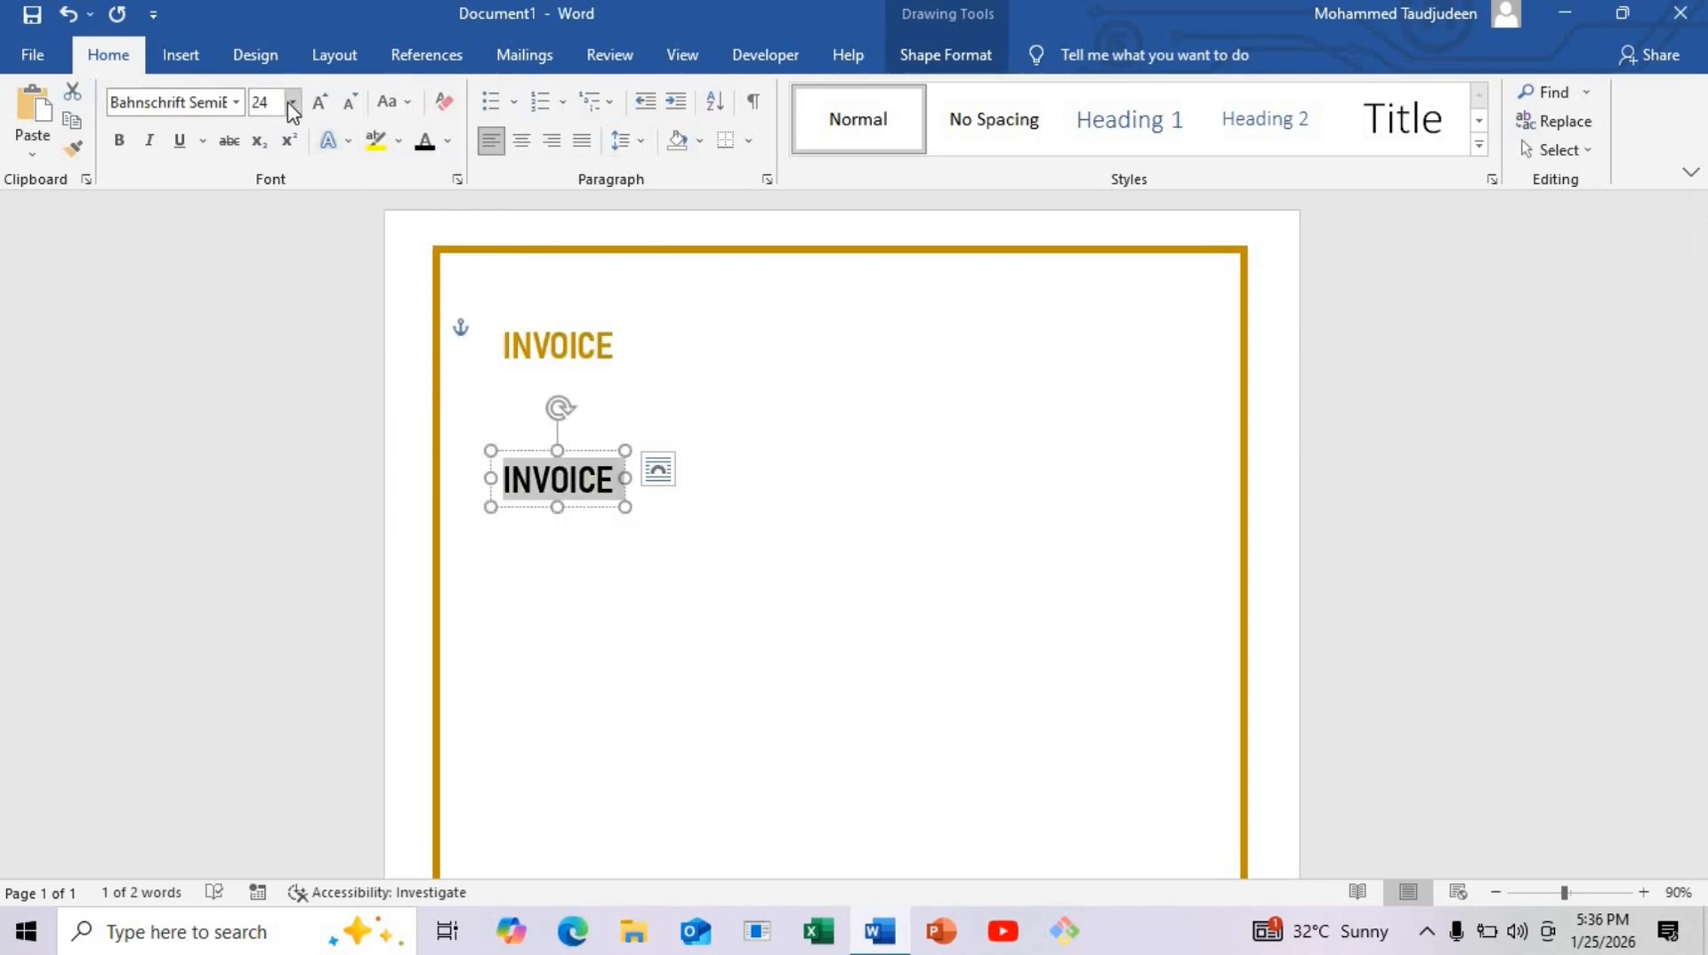
Step: Set the copied INVOICE text to 14 pt Bahnschrift SemiBold
{"action": "left_click", "coordinate": [292, 102]}
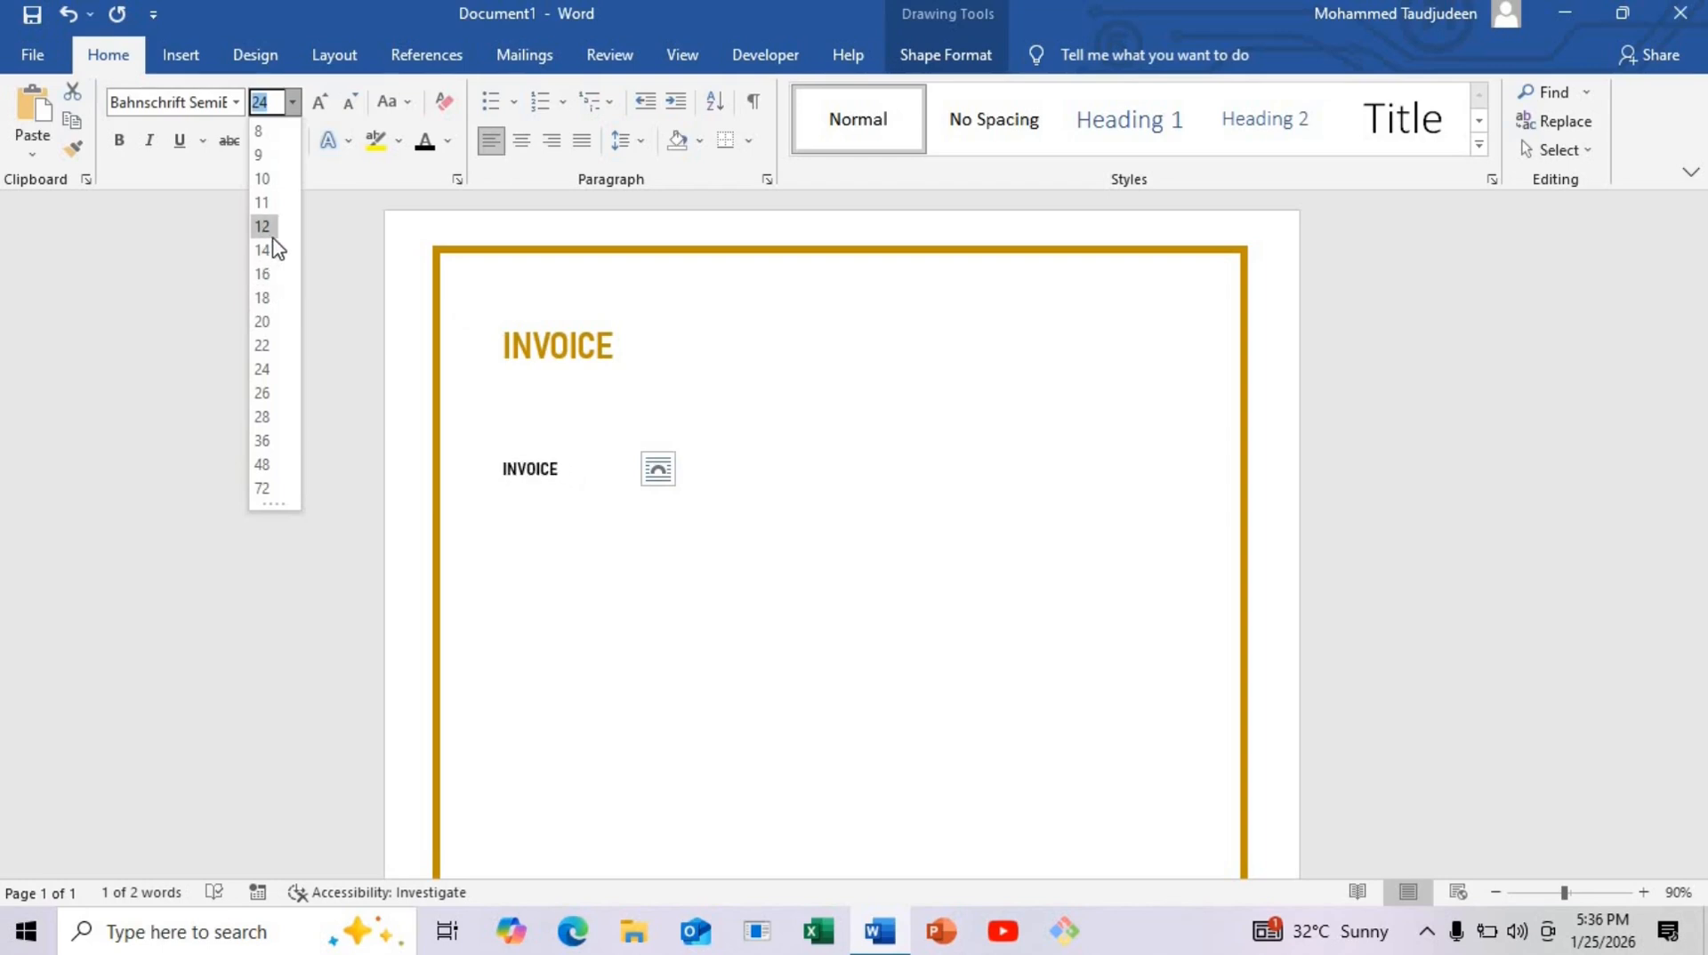
{"action": "left_click", "coordinate": [273, 260]}
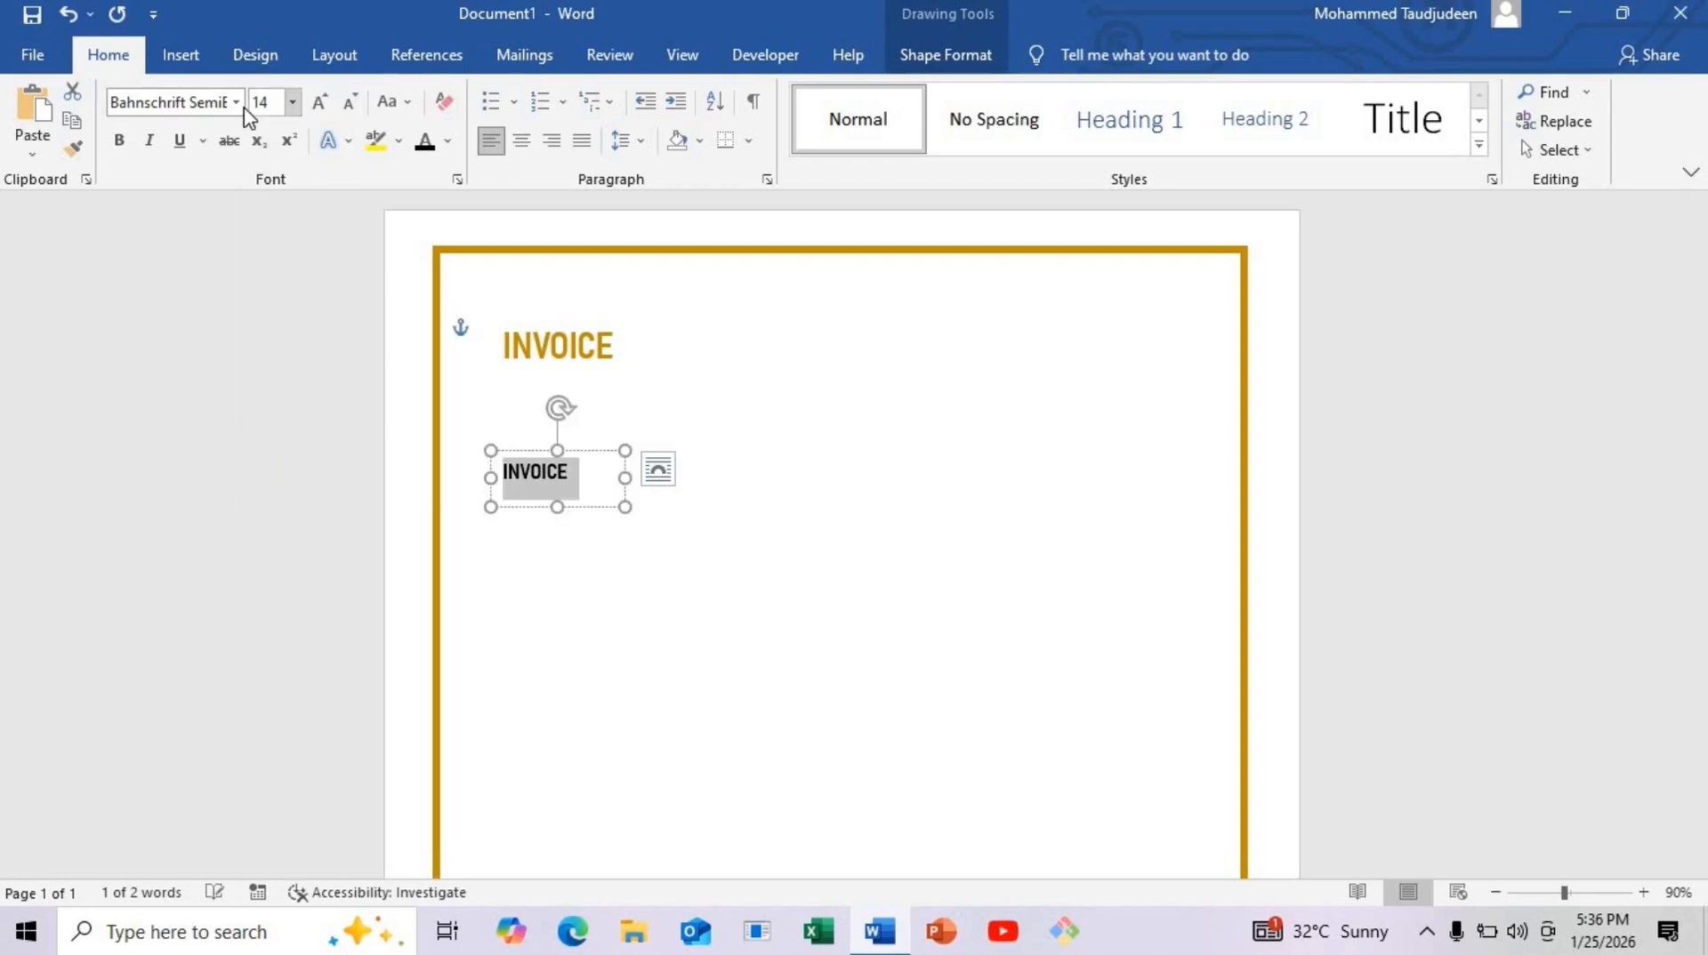
{"action": "left_click", "coordinate": [236, 101]}
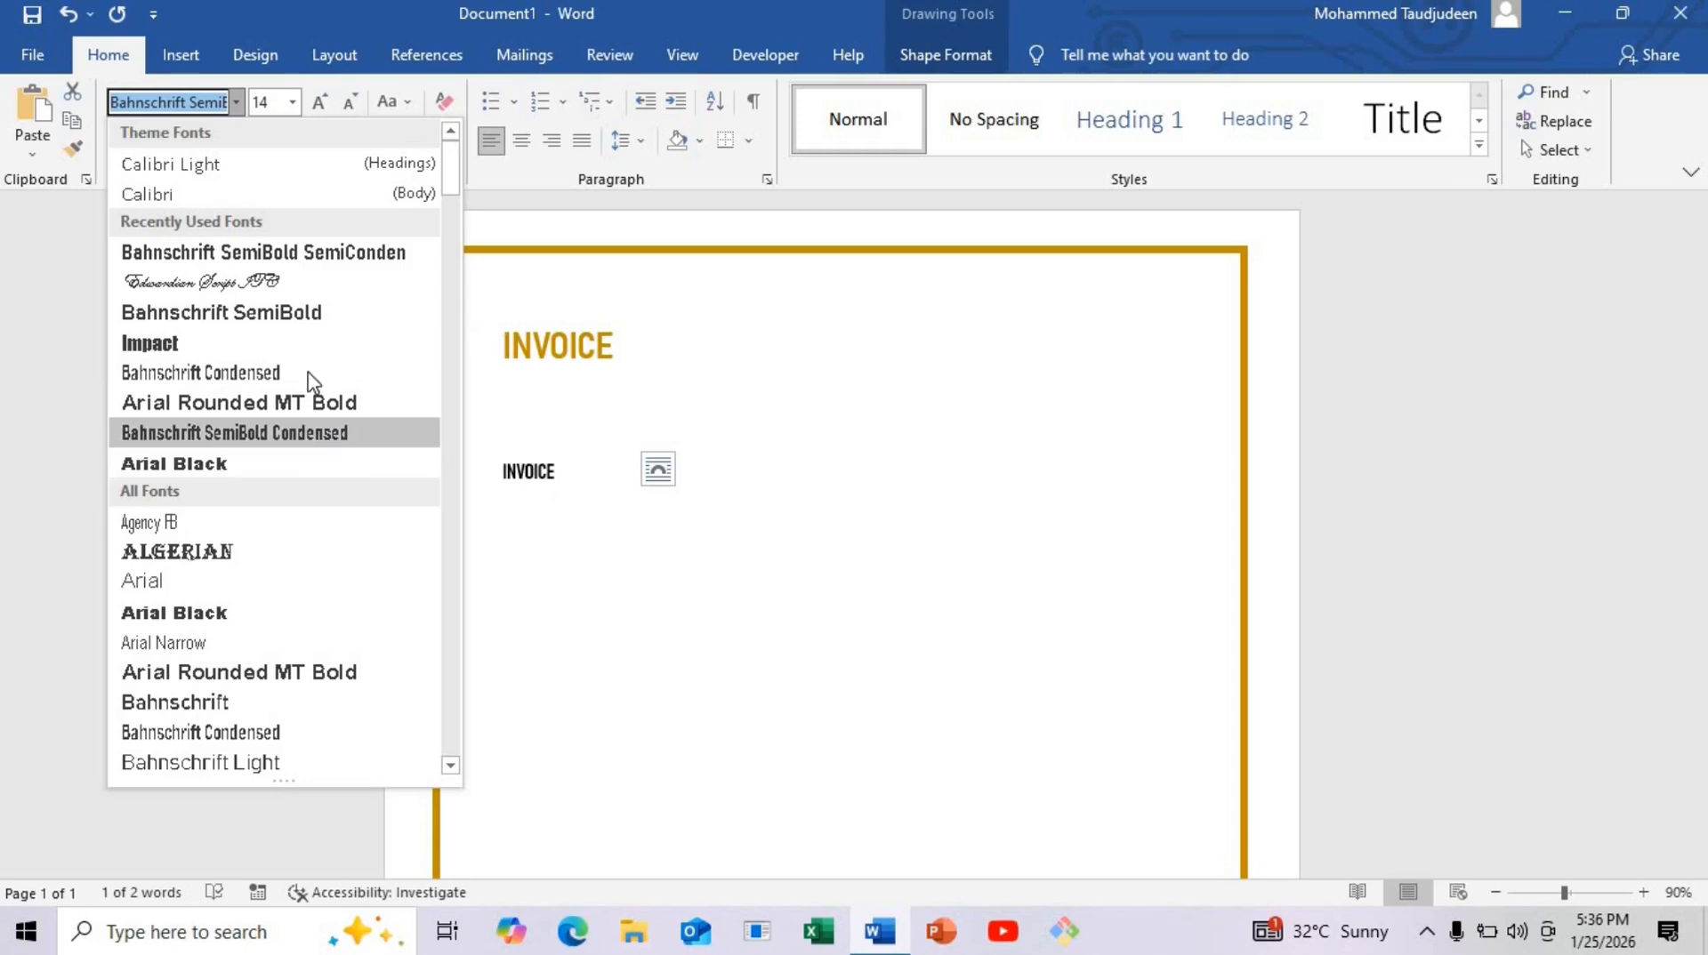
{"action": "left_click", "coordinate": [314, 318]}
{"action": "left_click", "coordinate": [587, 492]}
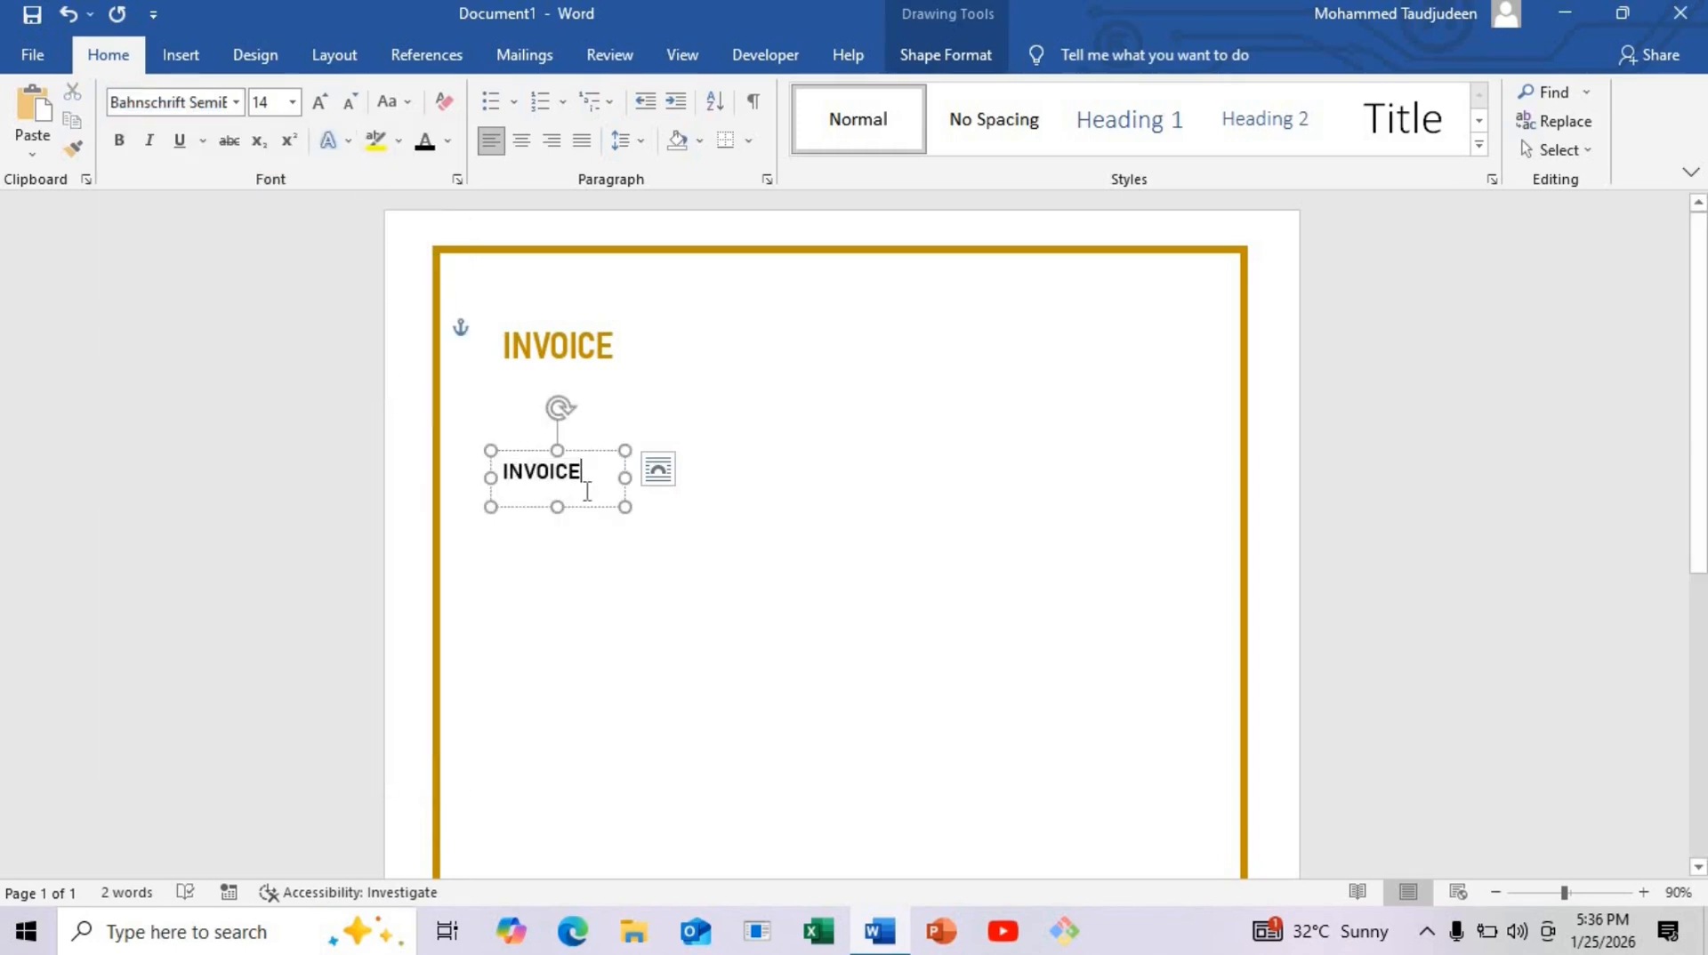
Step: Replace the copied INVOICE text with [Company Name] and enlarge its text box so the name fits on one line
{"action": "left_click_drag", "start_coordinate": [514, 485], "coordinate": [508, 483]}
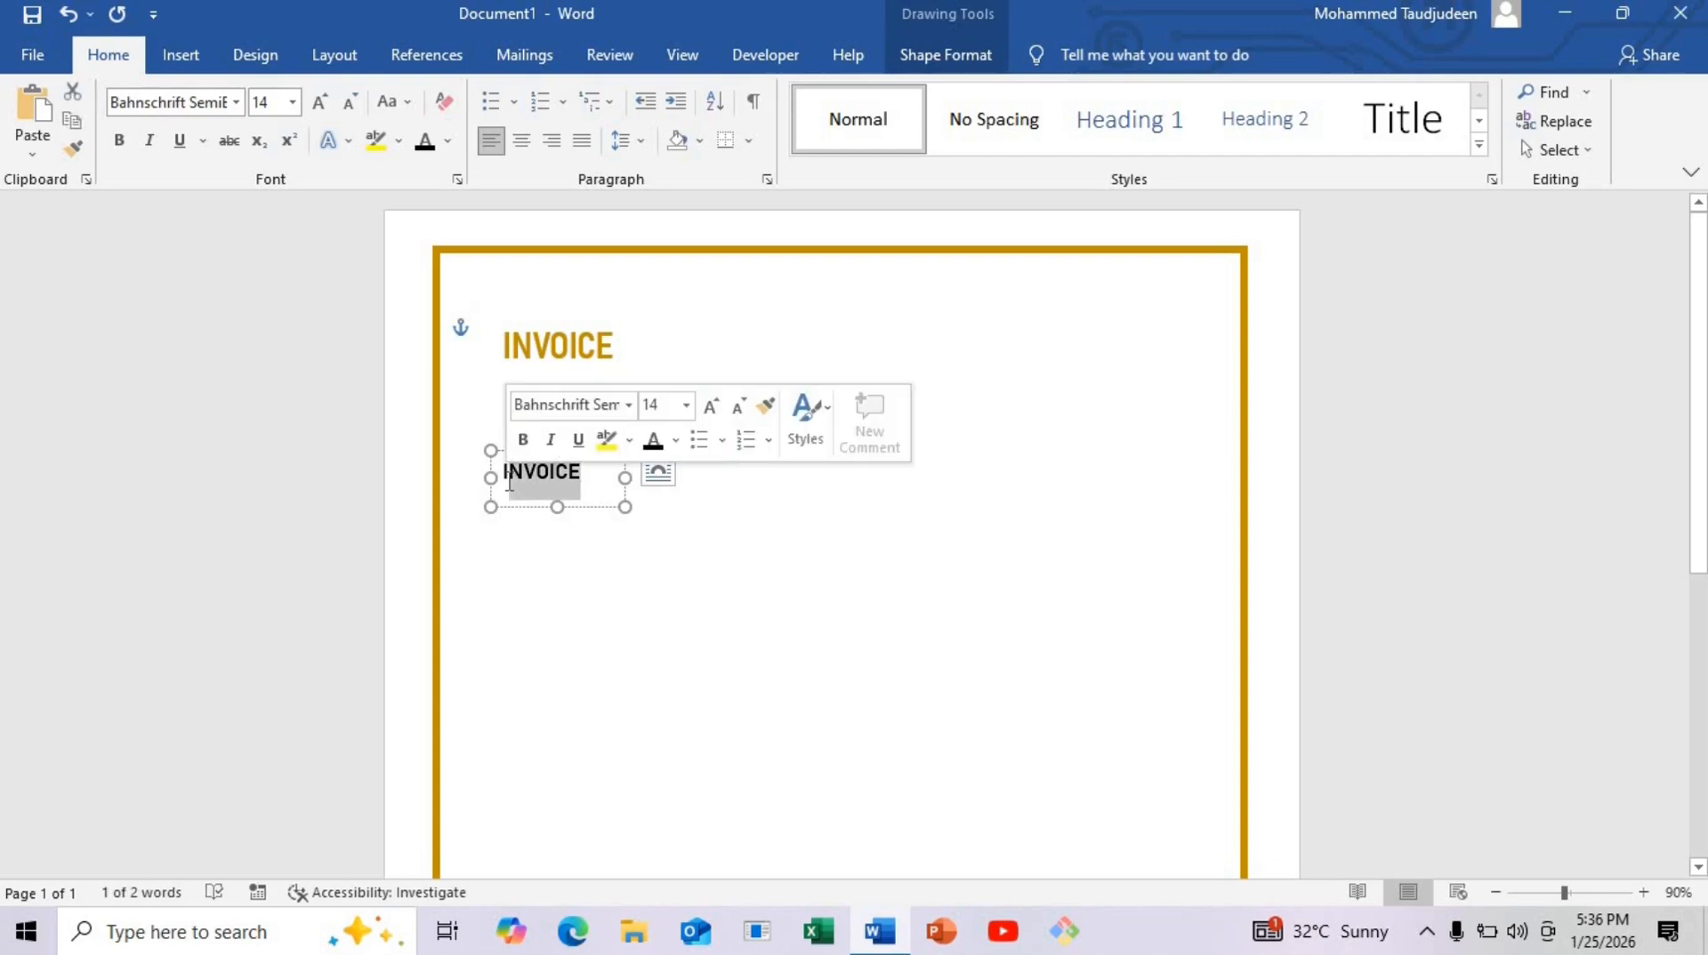
{"action": "key", "text": "BackSpace"}
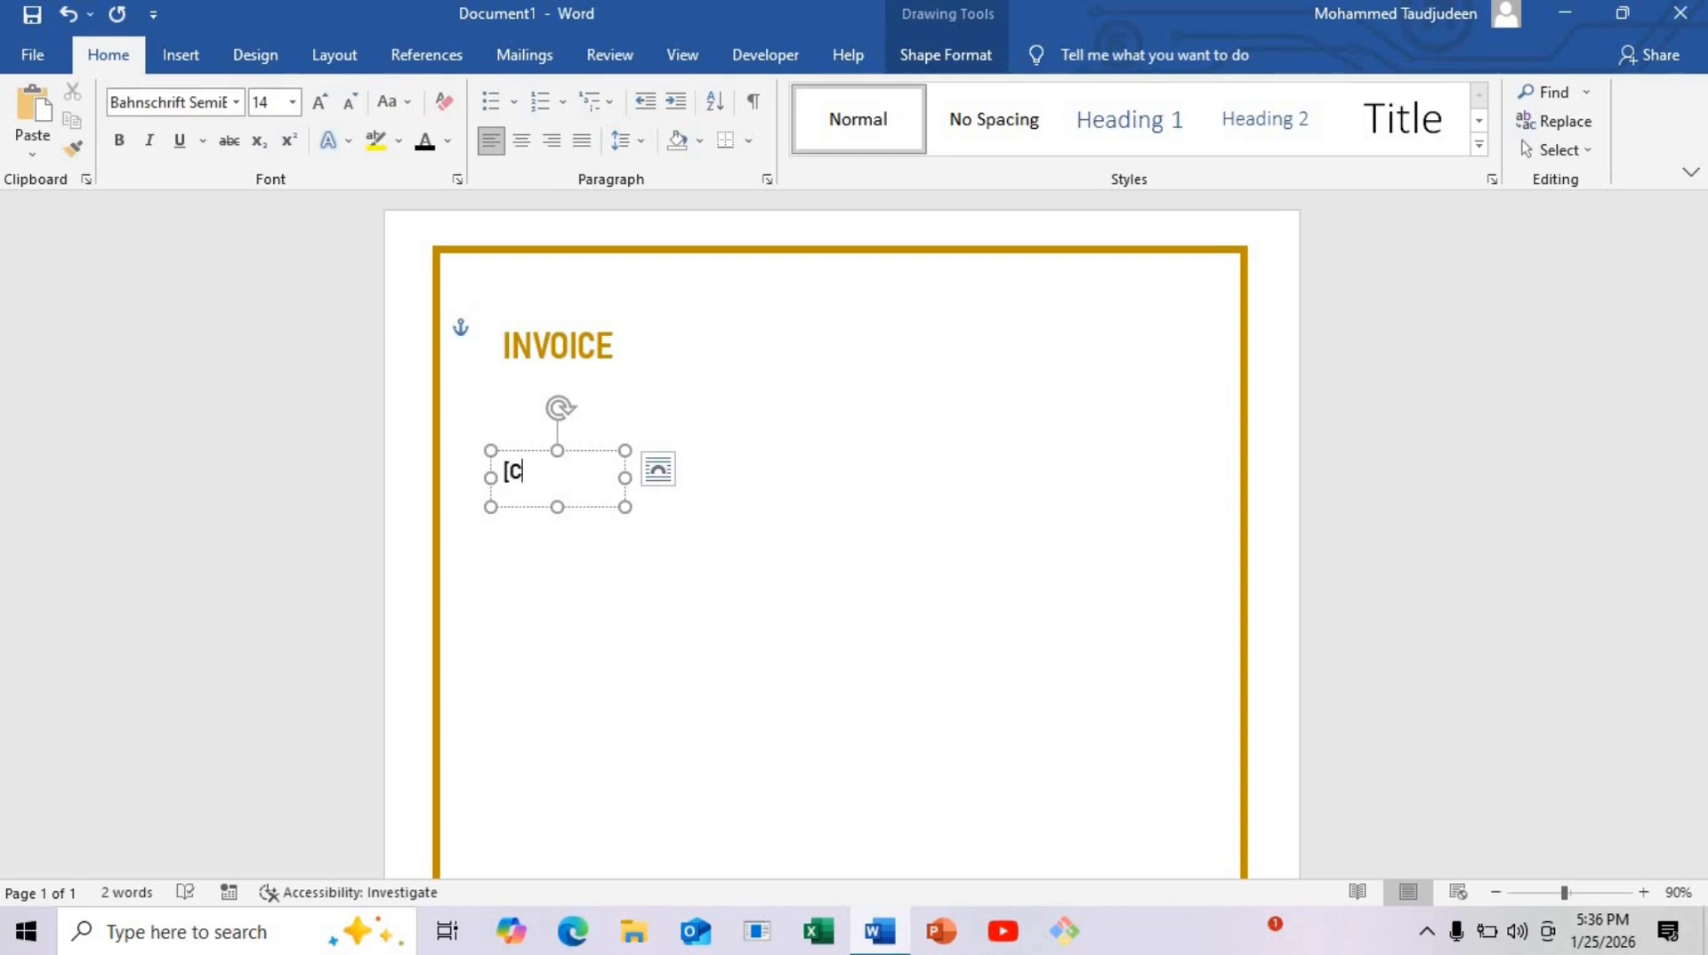
{"action": "type", "text": "pany"}
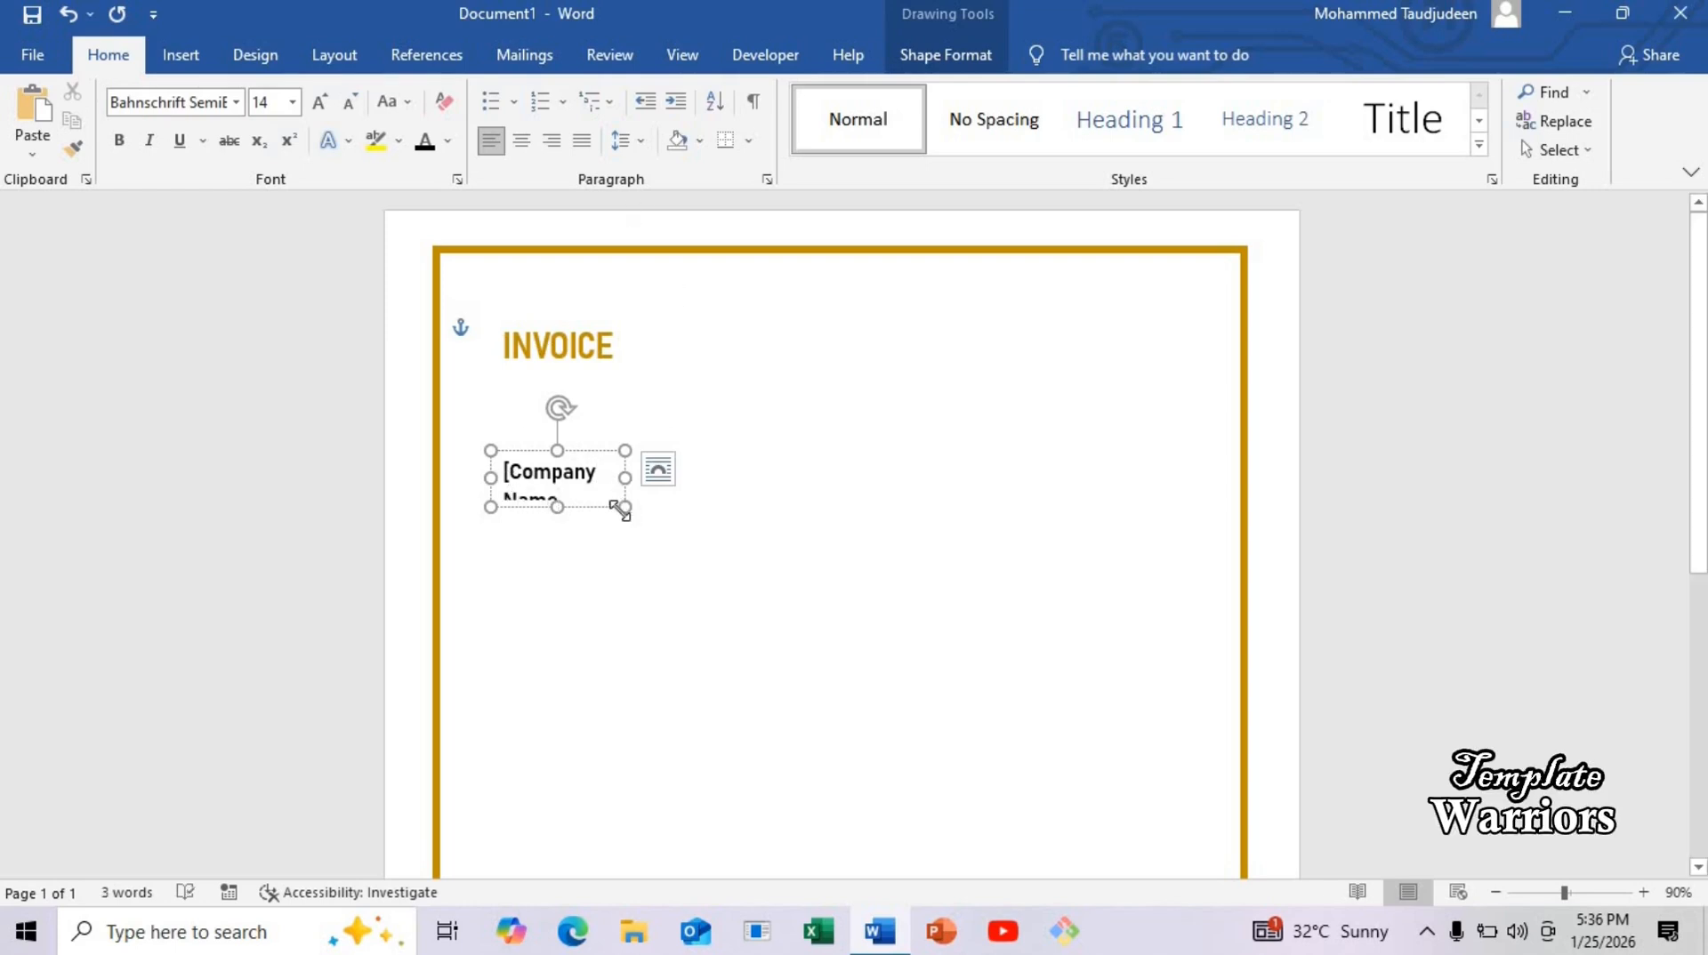
{"action": "left_click_drag", "start_coordinate": [620, 509], "coordinate": [741, 582]}
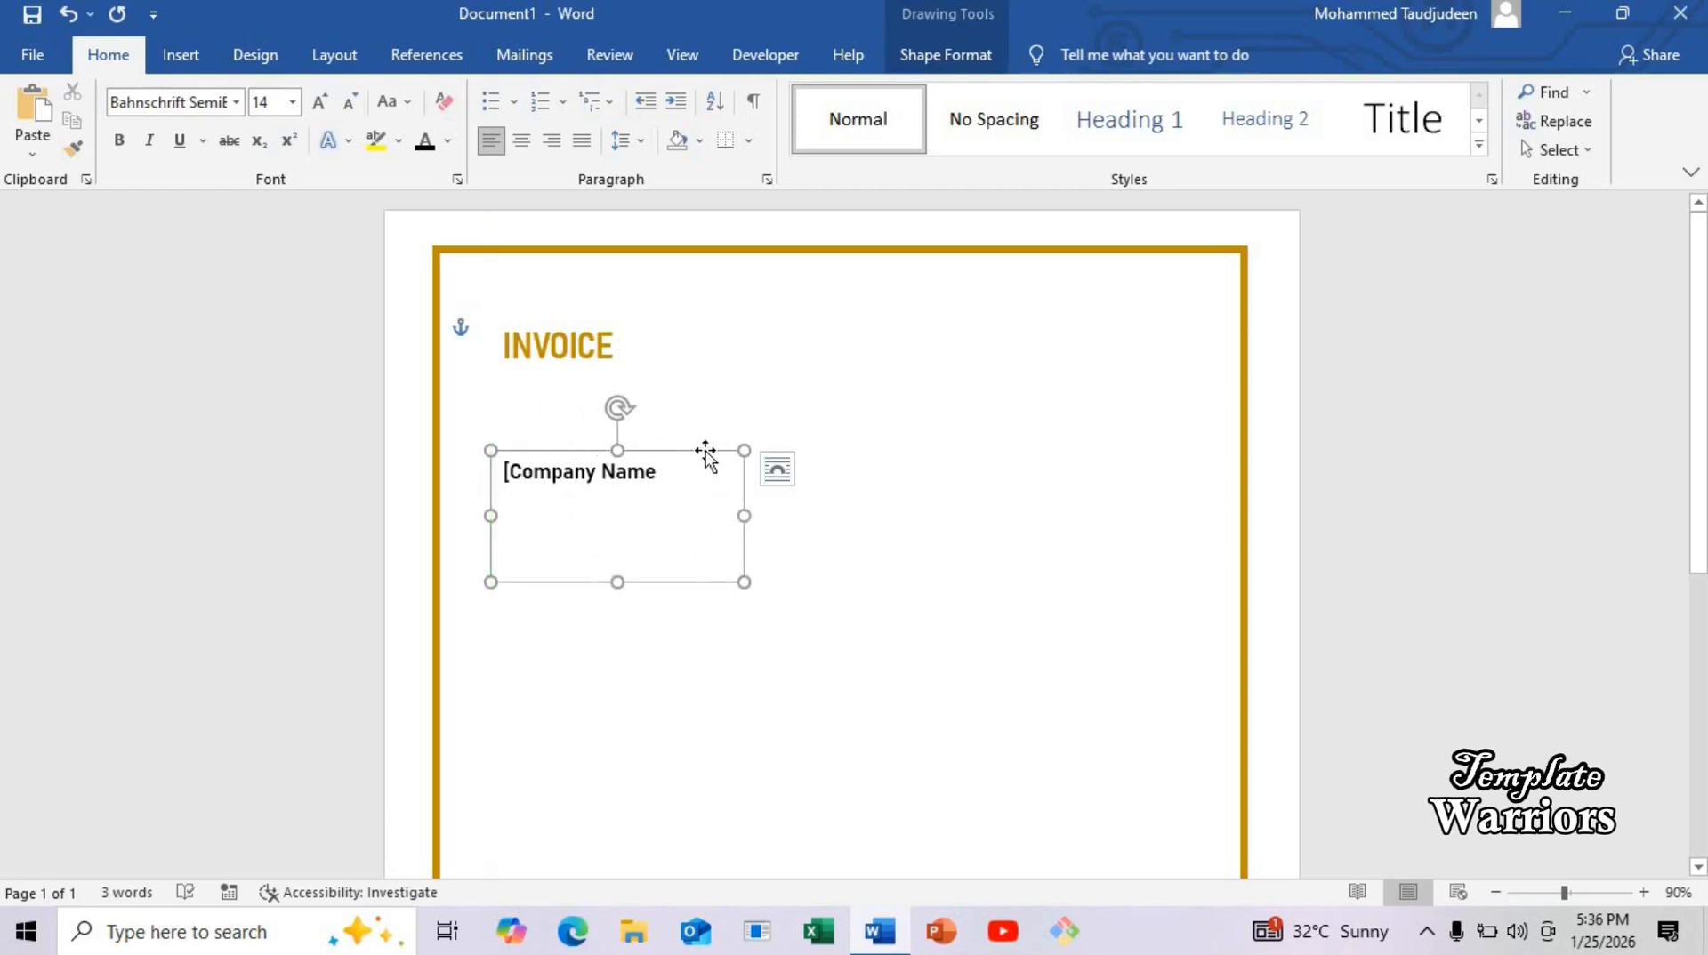
{"action": "type", "text": "]"}
Step: Set the paragraph spacing after to 0 pt in the company box and add the lines [Address], [Phone Number] and [Email]
{"action": "key", "text": "ctrl+a"}
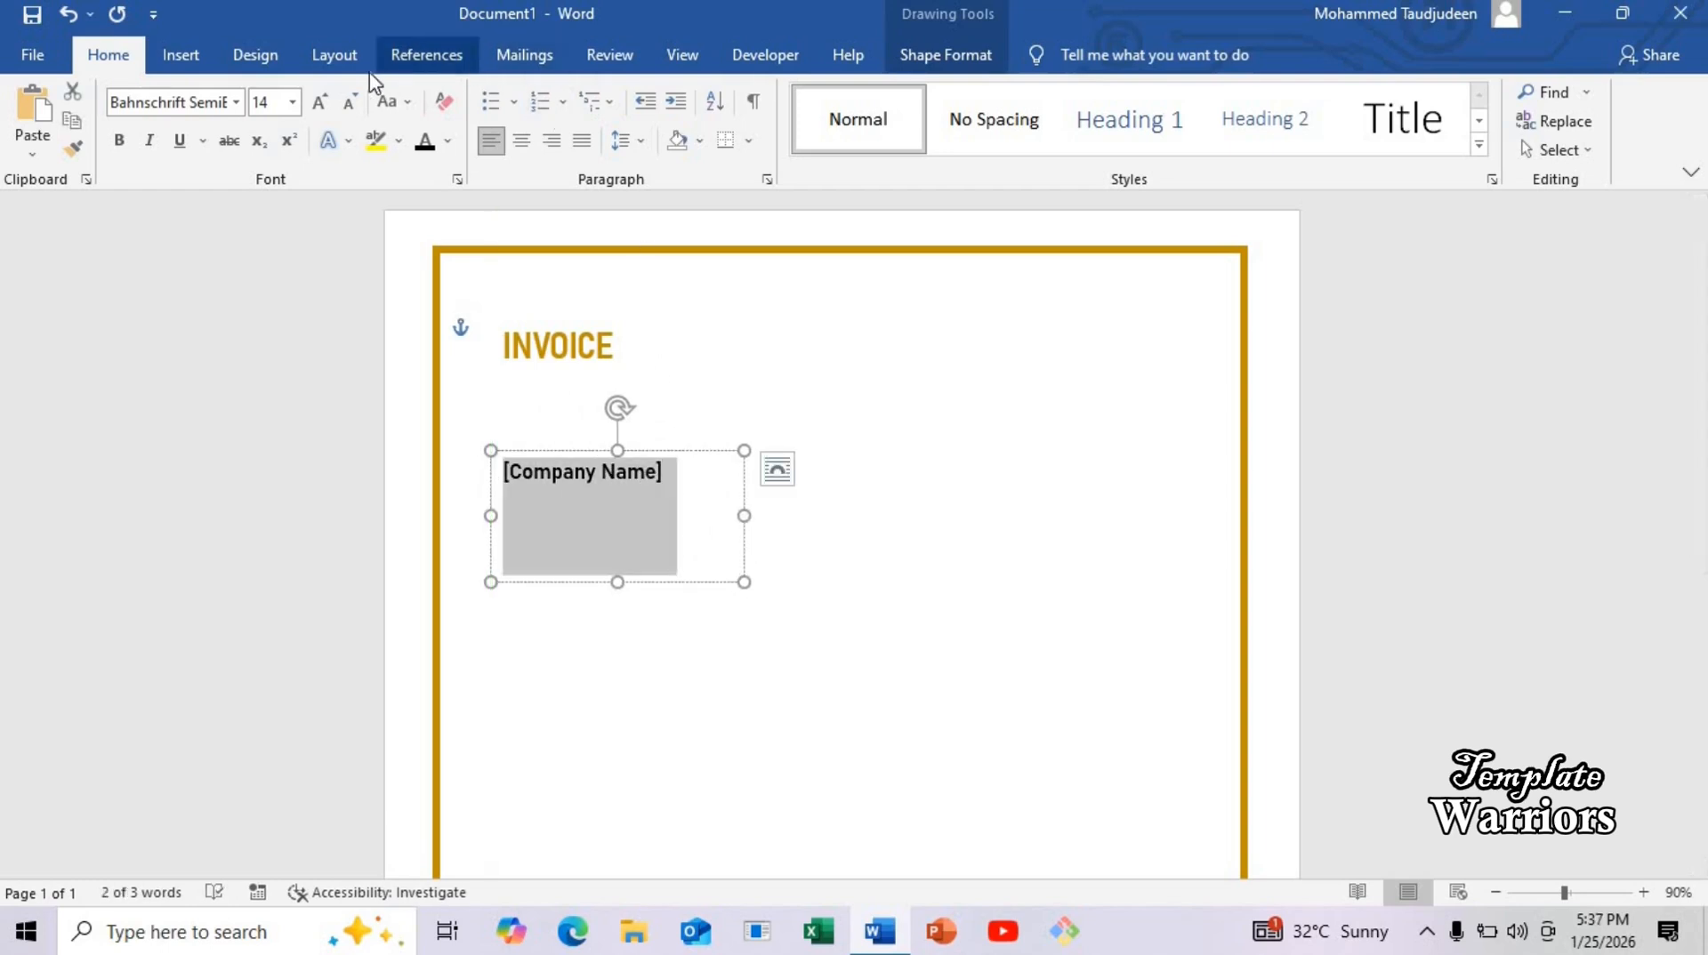
{"action": "left_click", "coordinate": [361, 64]}
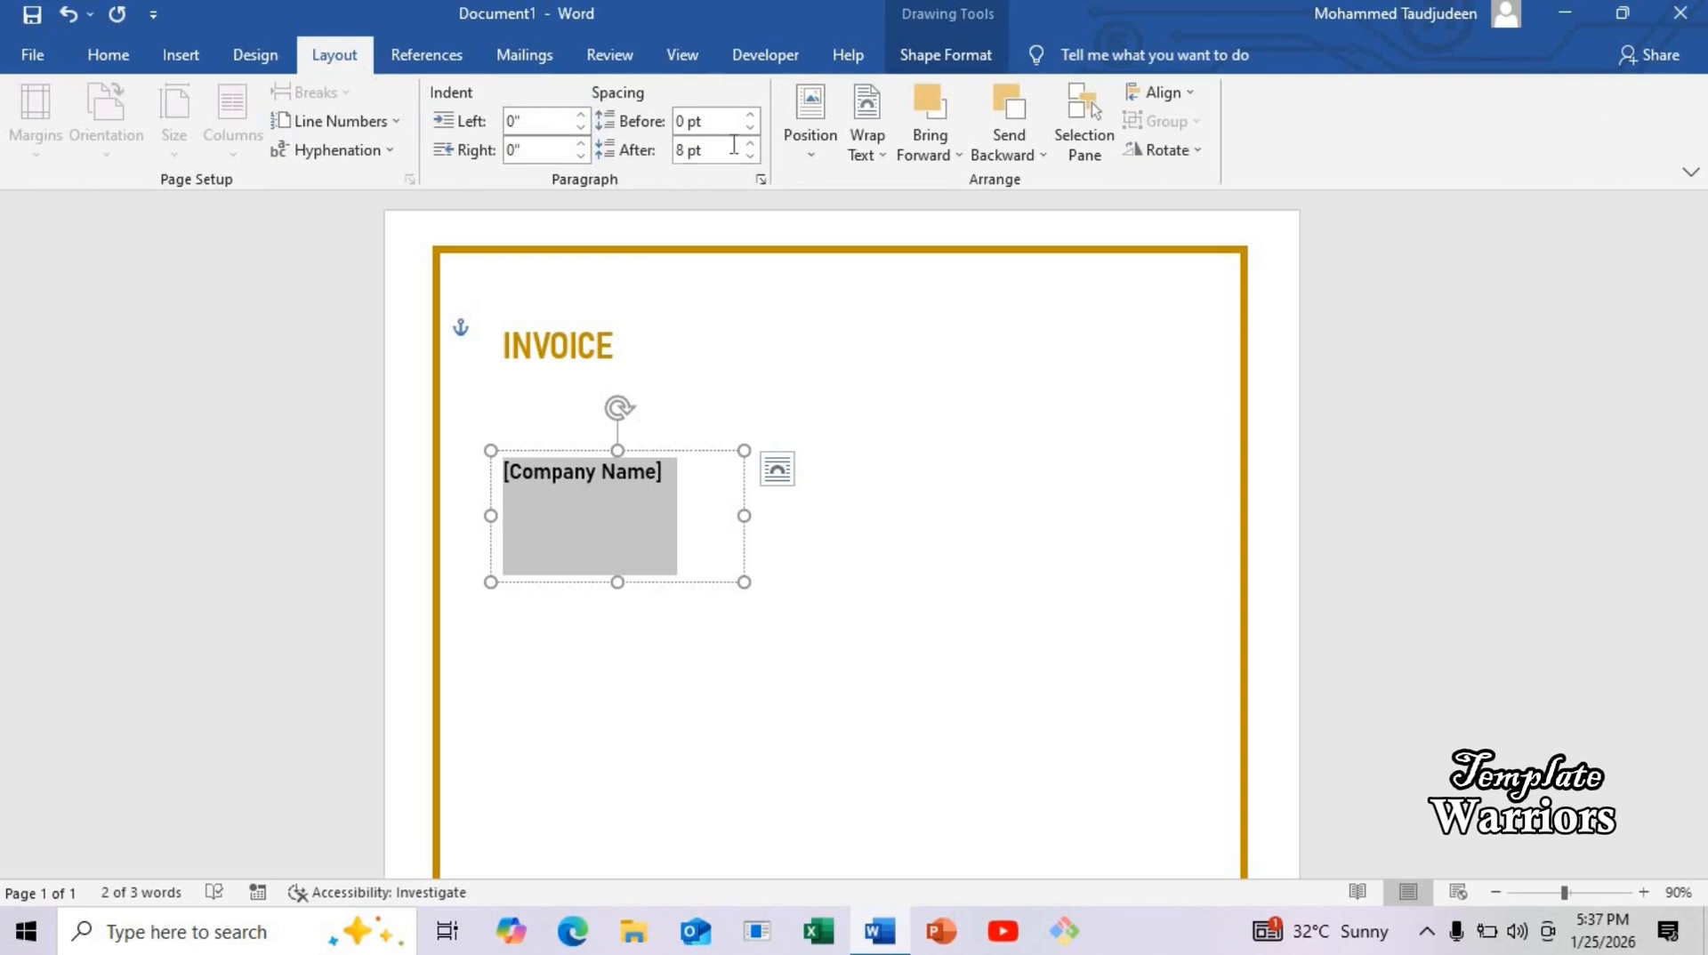
{"action": "left_click", "coordinate": [697, 481]}
{"action": "key", "text": "Return"}
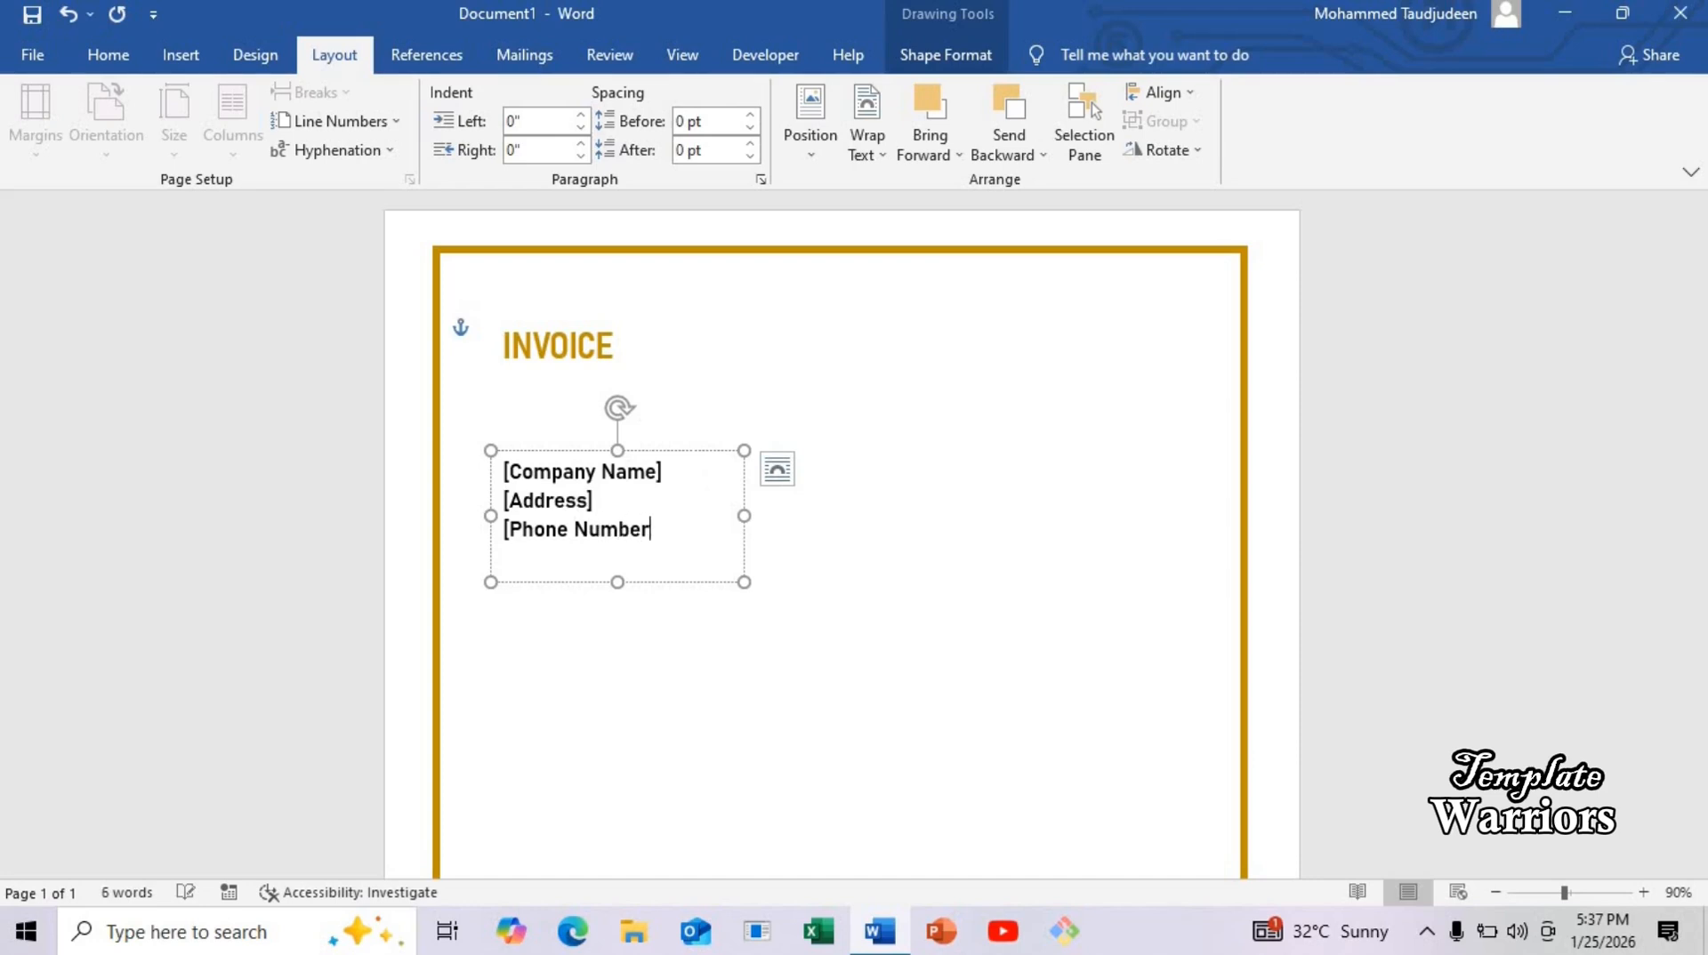
{"action": "key", "text": "Return"}
{"action": "type", "text": "[Email"}
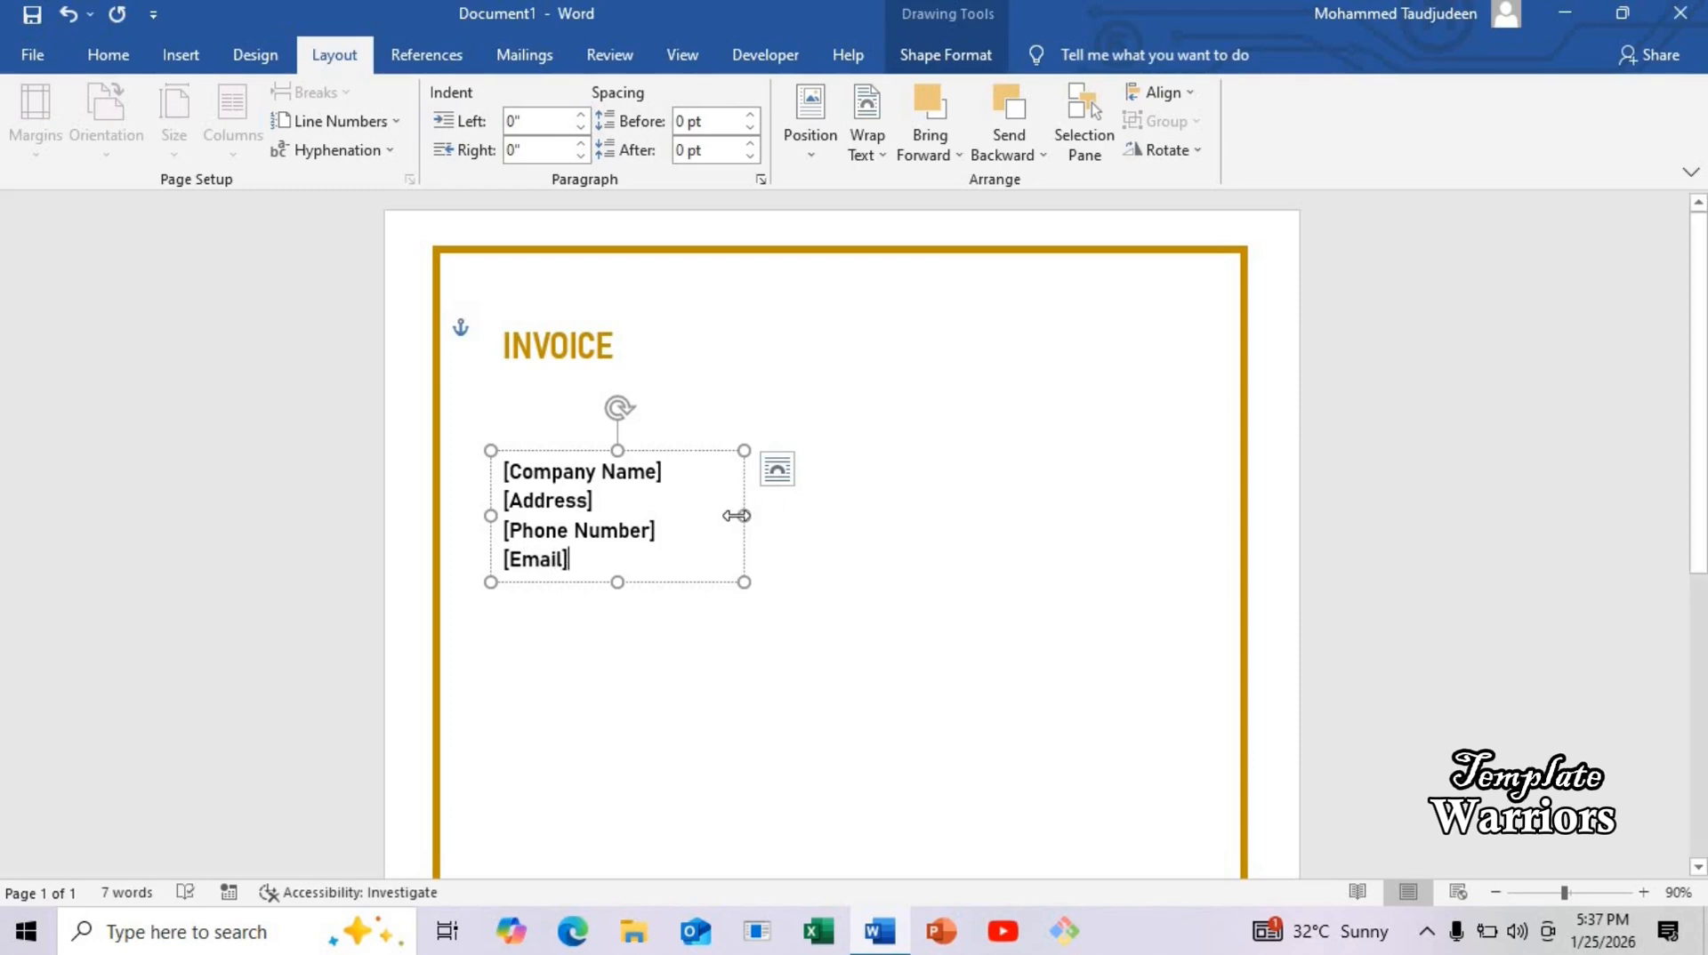
Step: Place a narrower copy of the company details box near the page's right border and add Bill To: as its first line
{"action": "left_click_drag", "start_coordinate": [744, 516], "coordinate": [1173, 514]}
{"action": "left_click", "coordinate": [1014, 463]}
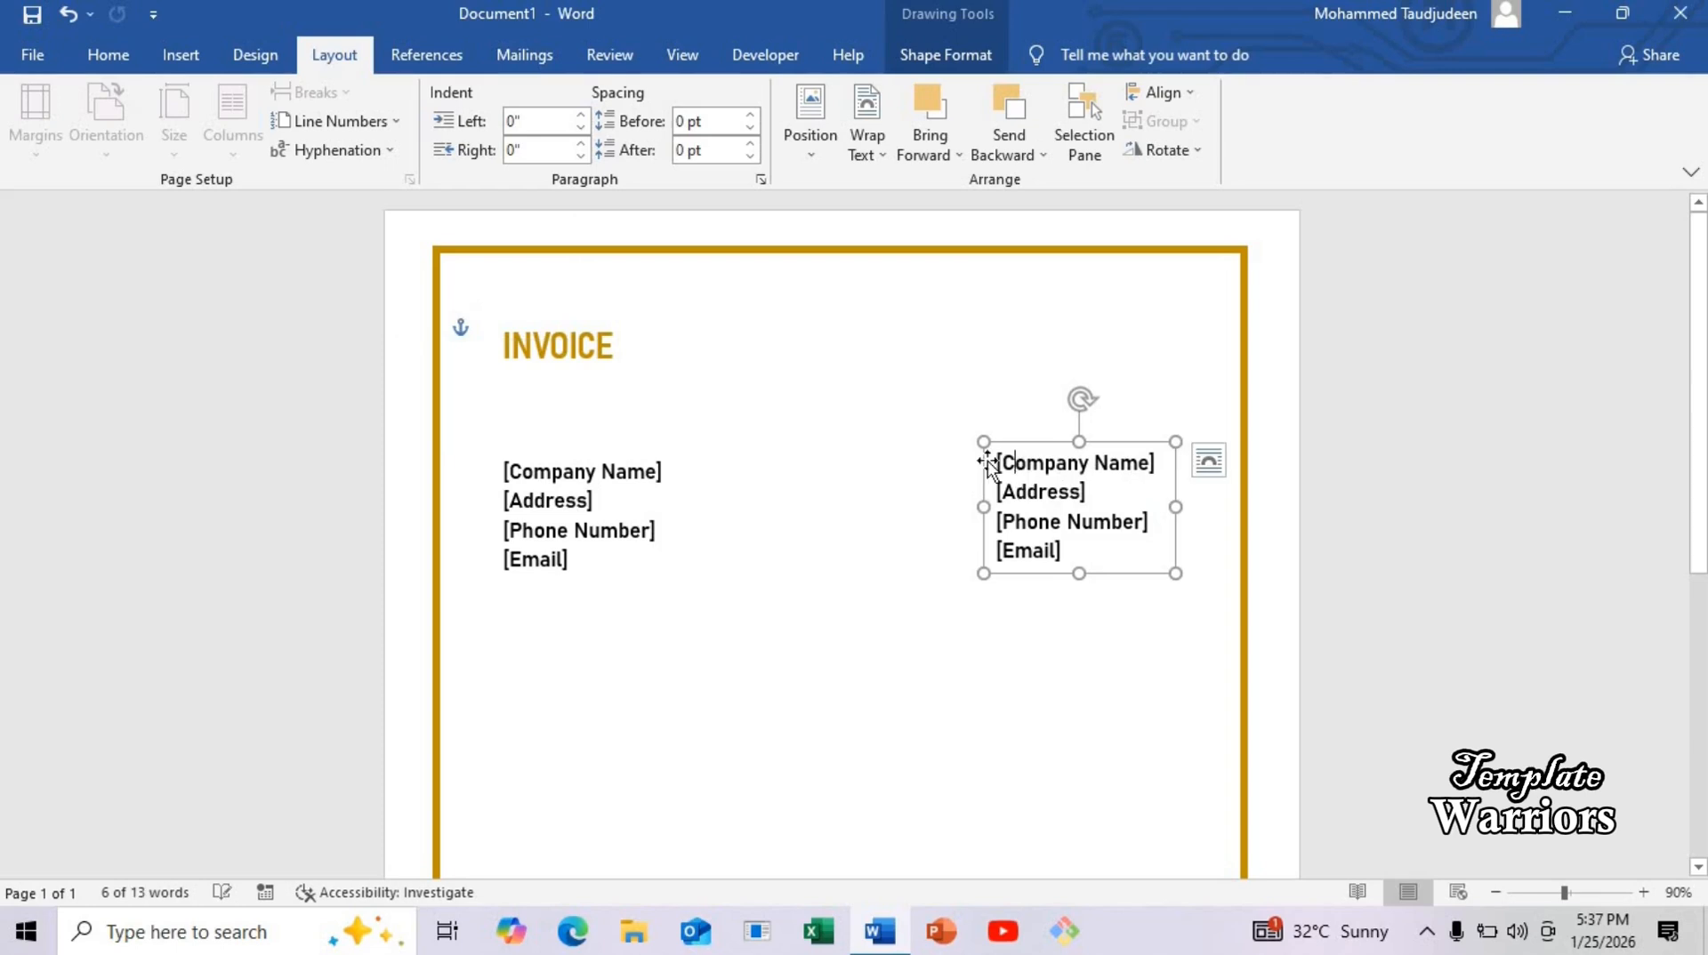
{"action": "key", "text": "Return"}
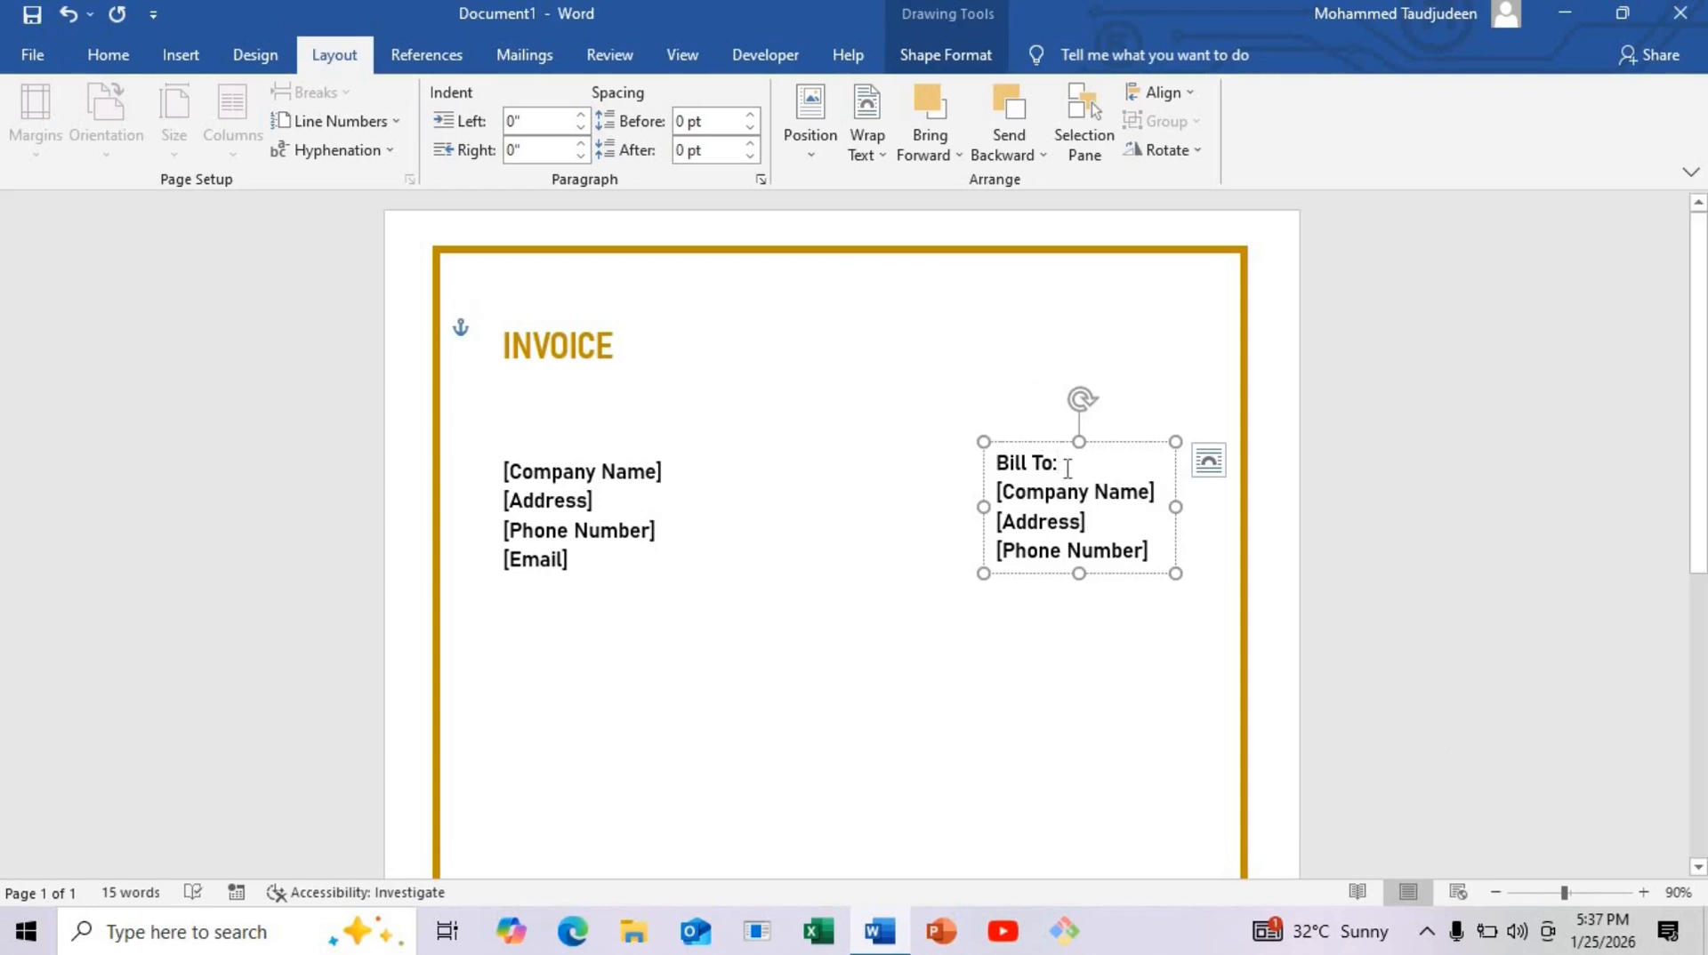
Step: Format the Bill To: line in dark gold at 16 pt and move its text box slightly lower on the page
{"action": "left_click_drag", "start_coordinate": [994, 463], "coordinate": [1063, 463]}
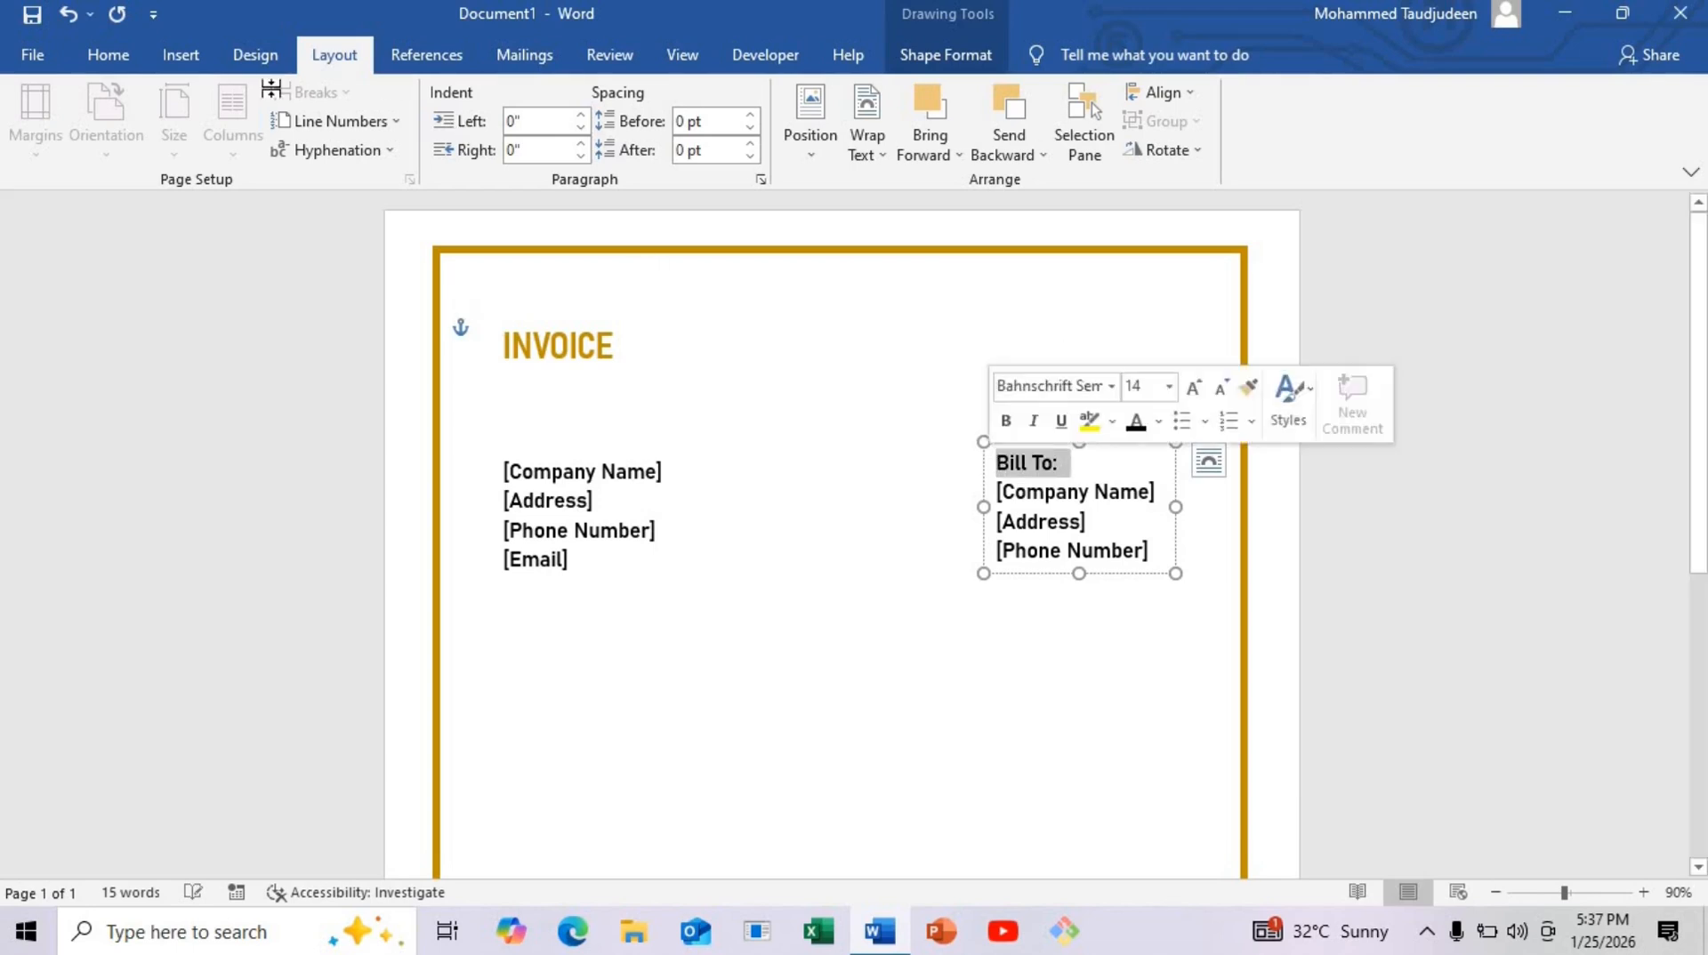
{"action": "left_click", "coordinate": [108, 54]}
{"action": "left_click", "coordinate": [447, 140]}
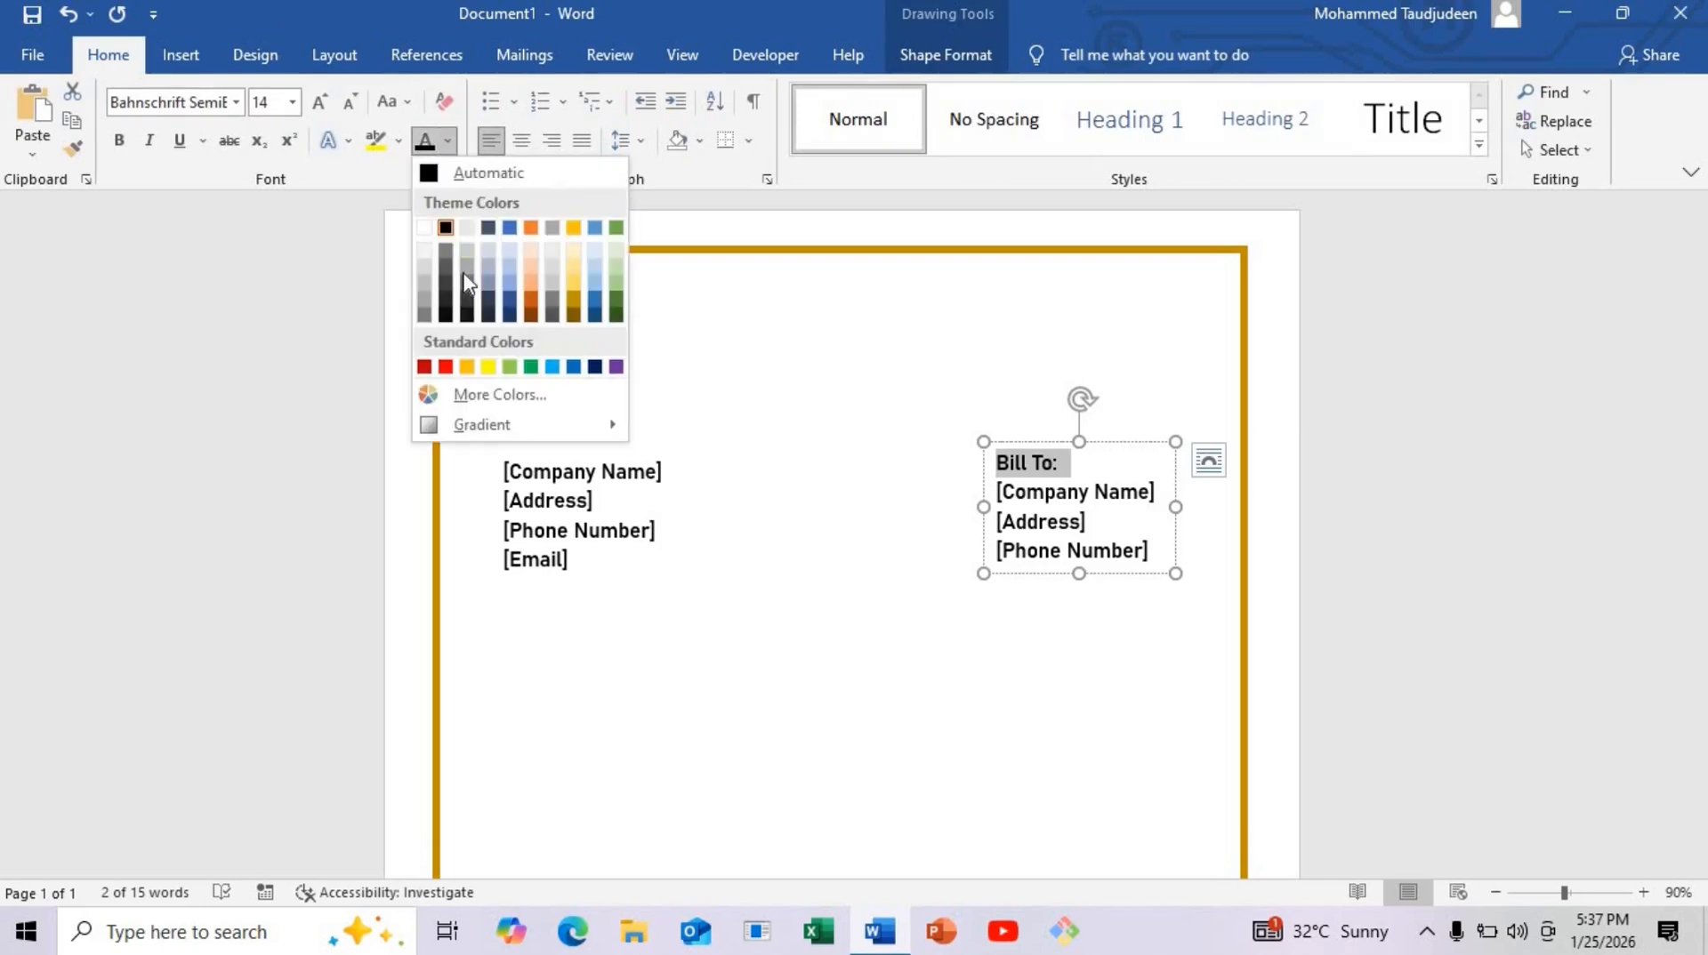
{"action": "left_click", "coordinate": [574, 309]}
{"action": "left_click", "coordinate": [319, 102]}
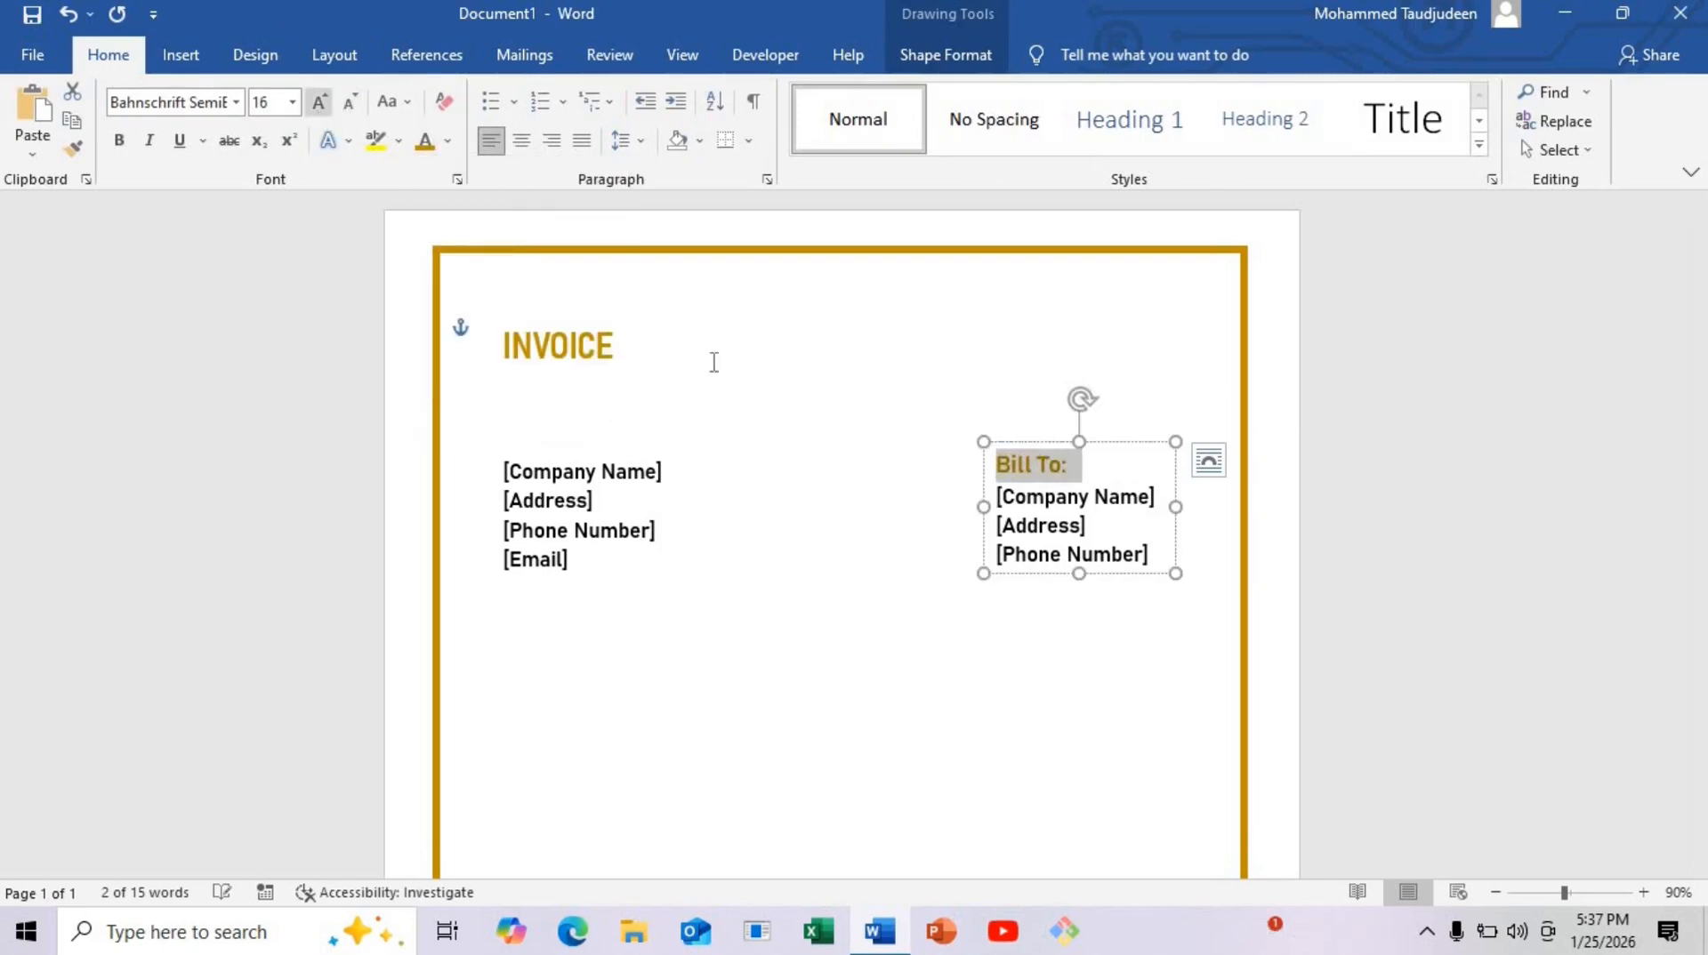
{"action": "left_click", "coordinate": [1045, 497]}
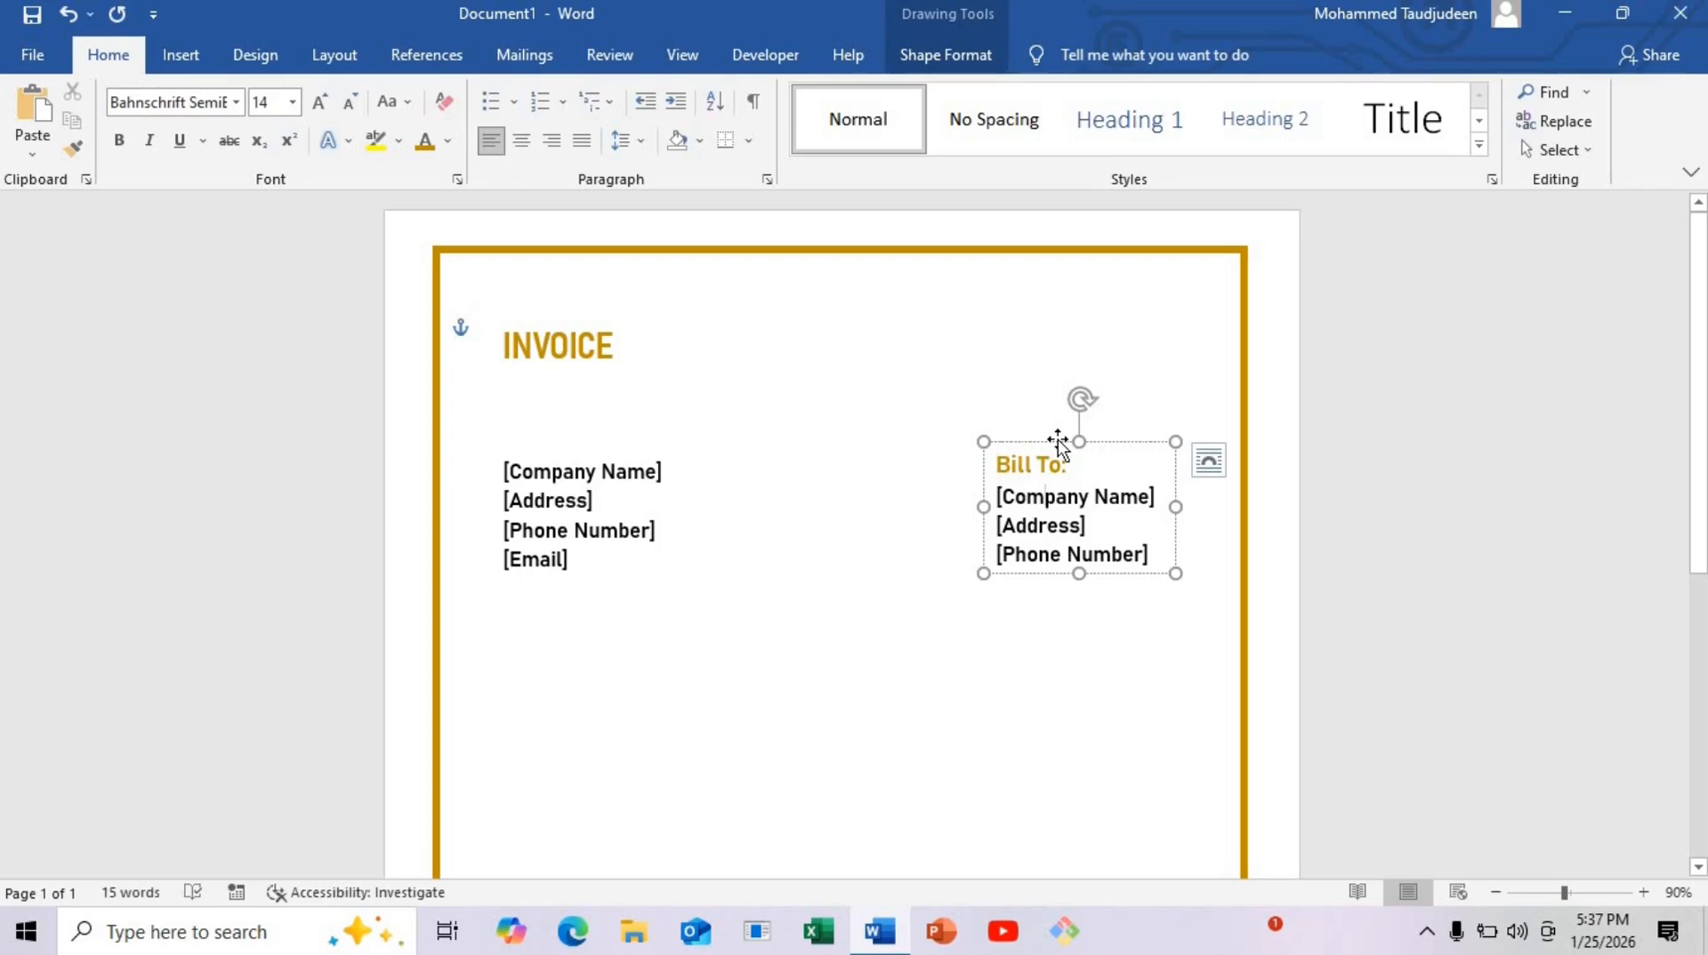
{"action": "mouse_move", "coordinate": [1059, 442]}
{"action": "left_mouse_down"}
{"action": "mouse_move", "coordinate": [1037, 420]}
{"action": "mouse_move", "coordinate": [1045, 469]}
{"action": "left_mouse_up"}
{"action": "left_click", "coordinate": [824, 397]}
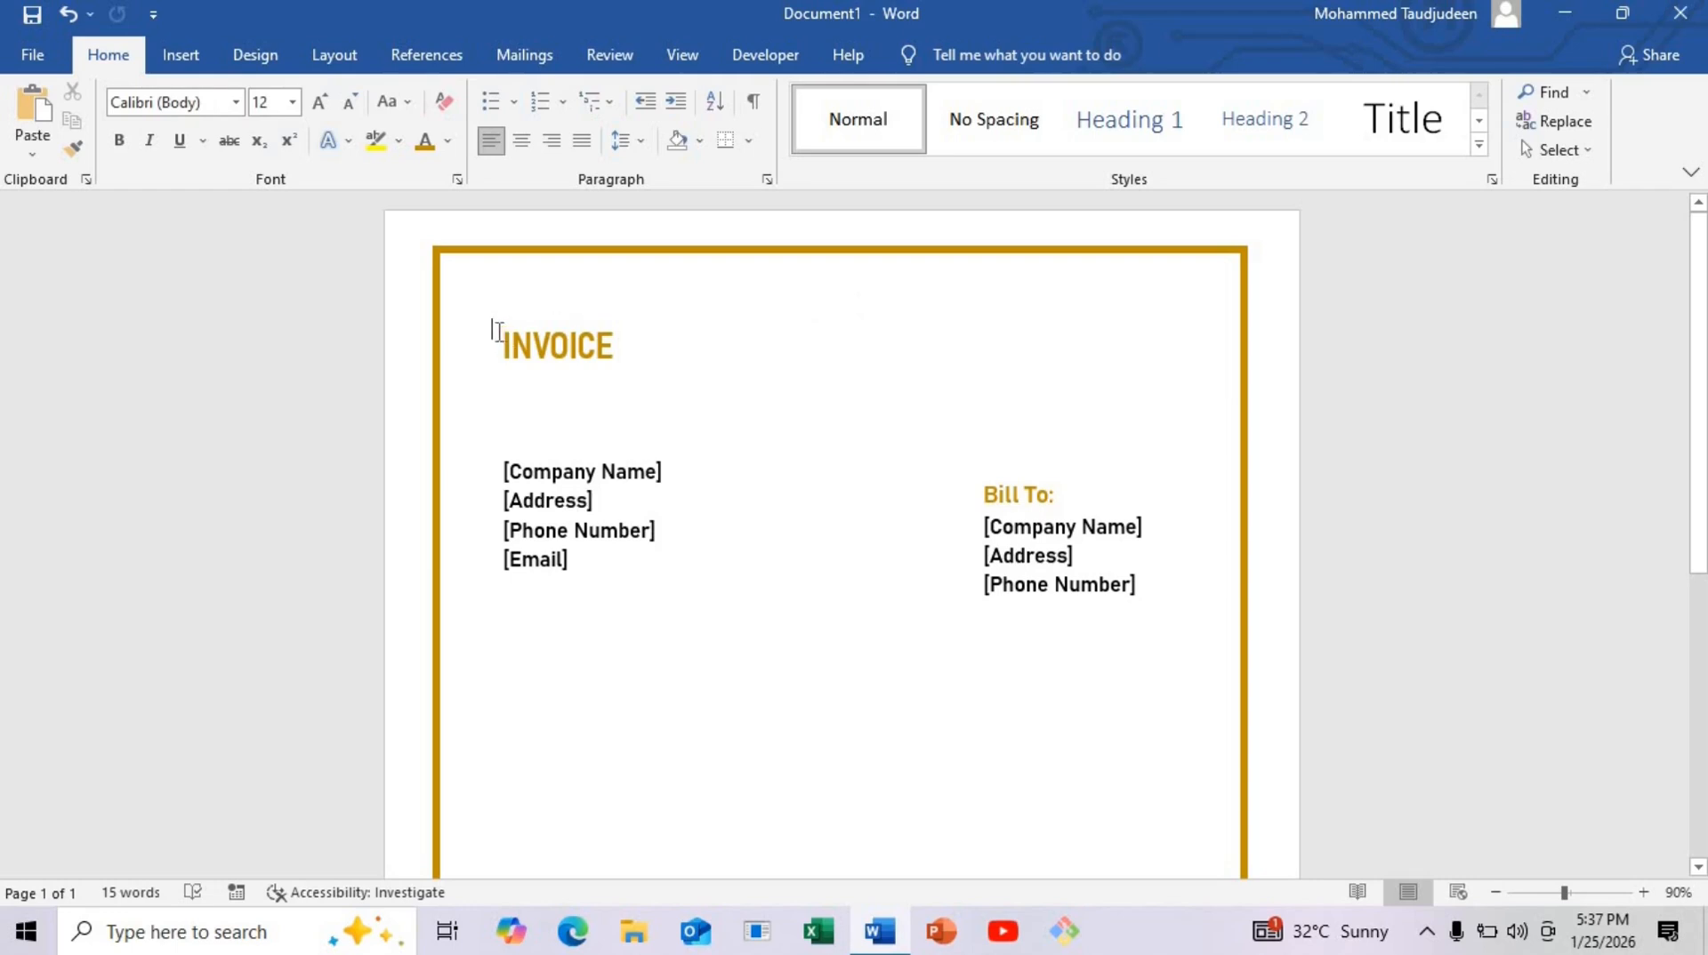
Step: Insert a 2x2 table at the top of the page and resize its columns so it sits beside the INVOICE heading
{"action": "triple_click", "coordinate": [892, 326]}
{"action": "key", "text": "ctrl+z"}
{"action": "left_click", "coordinate": [172, 49]}
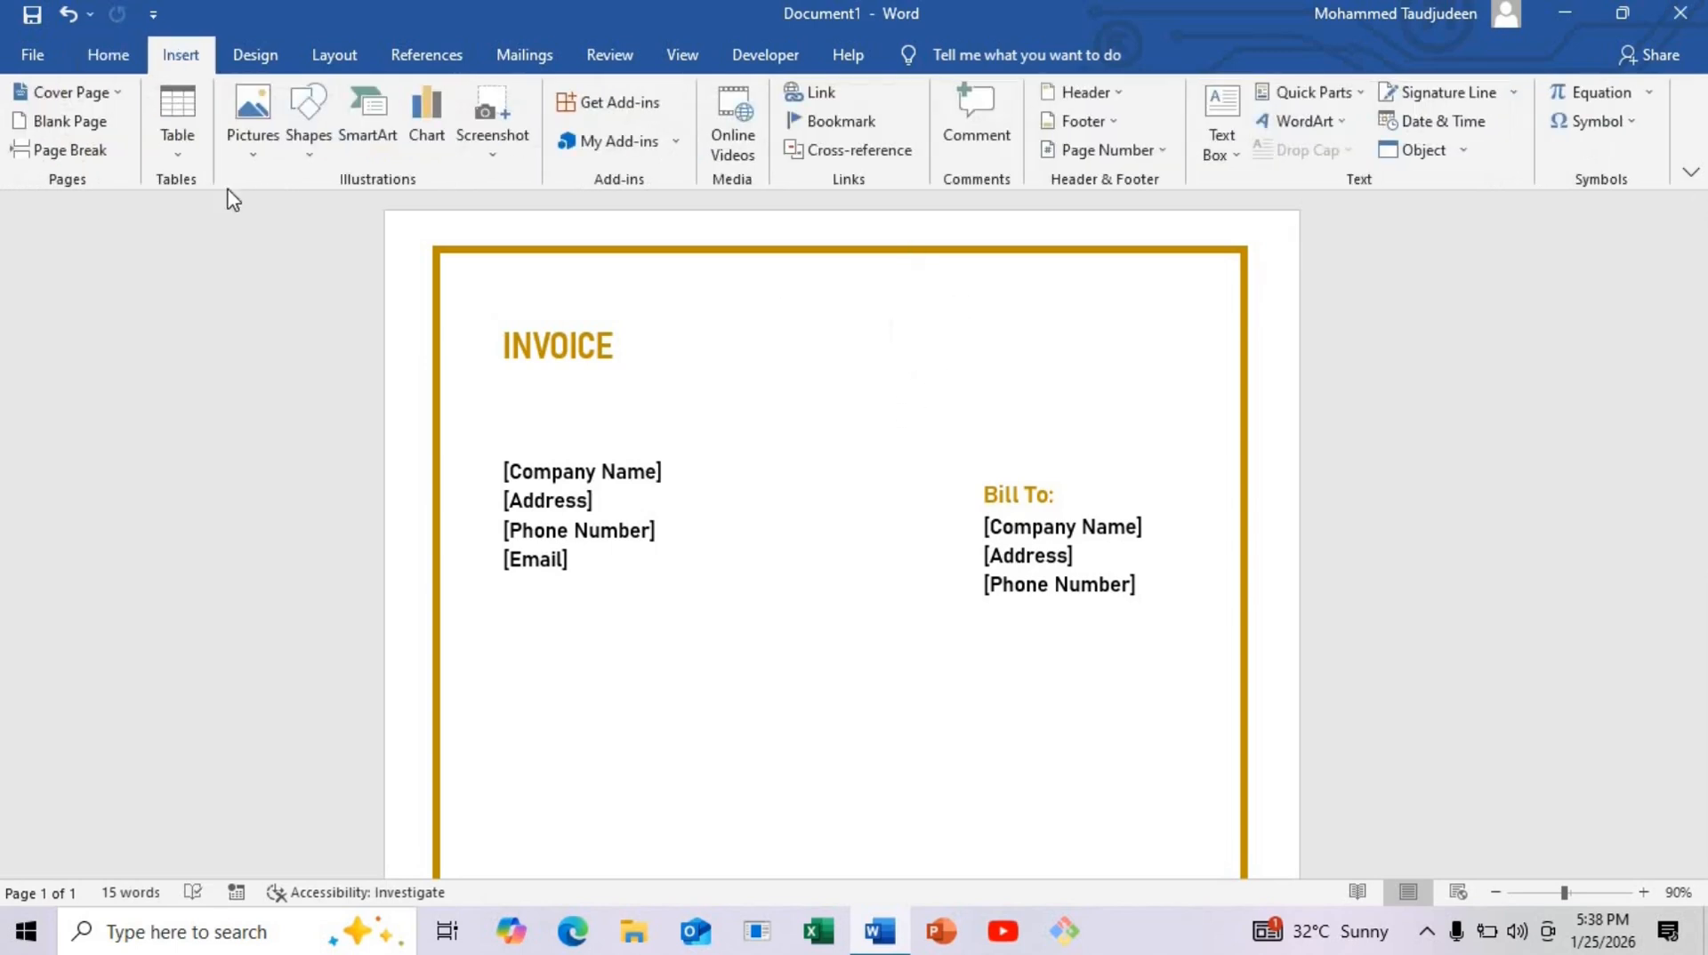
{"action": "left_click", "coordinate": [190, 155]}
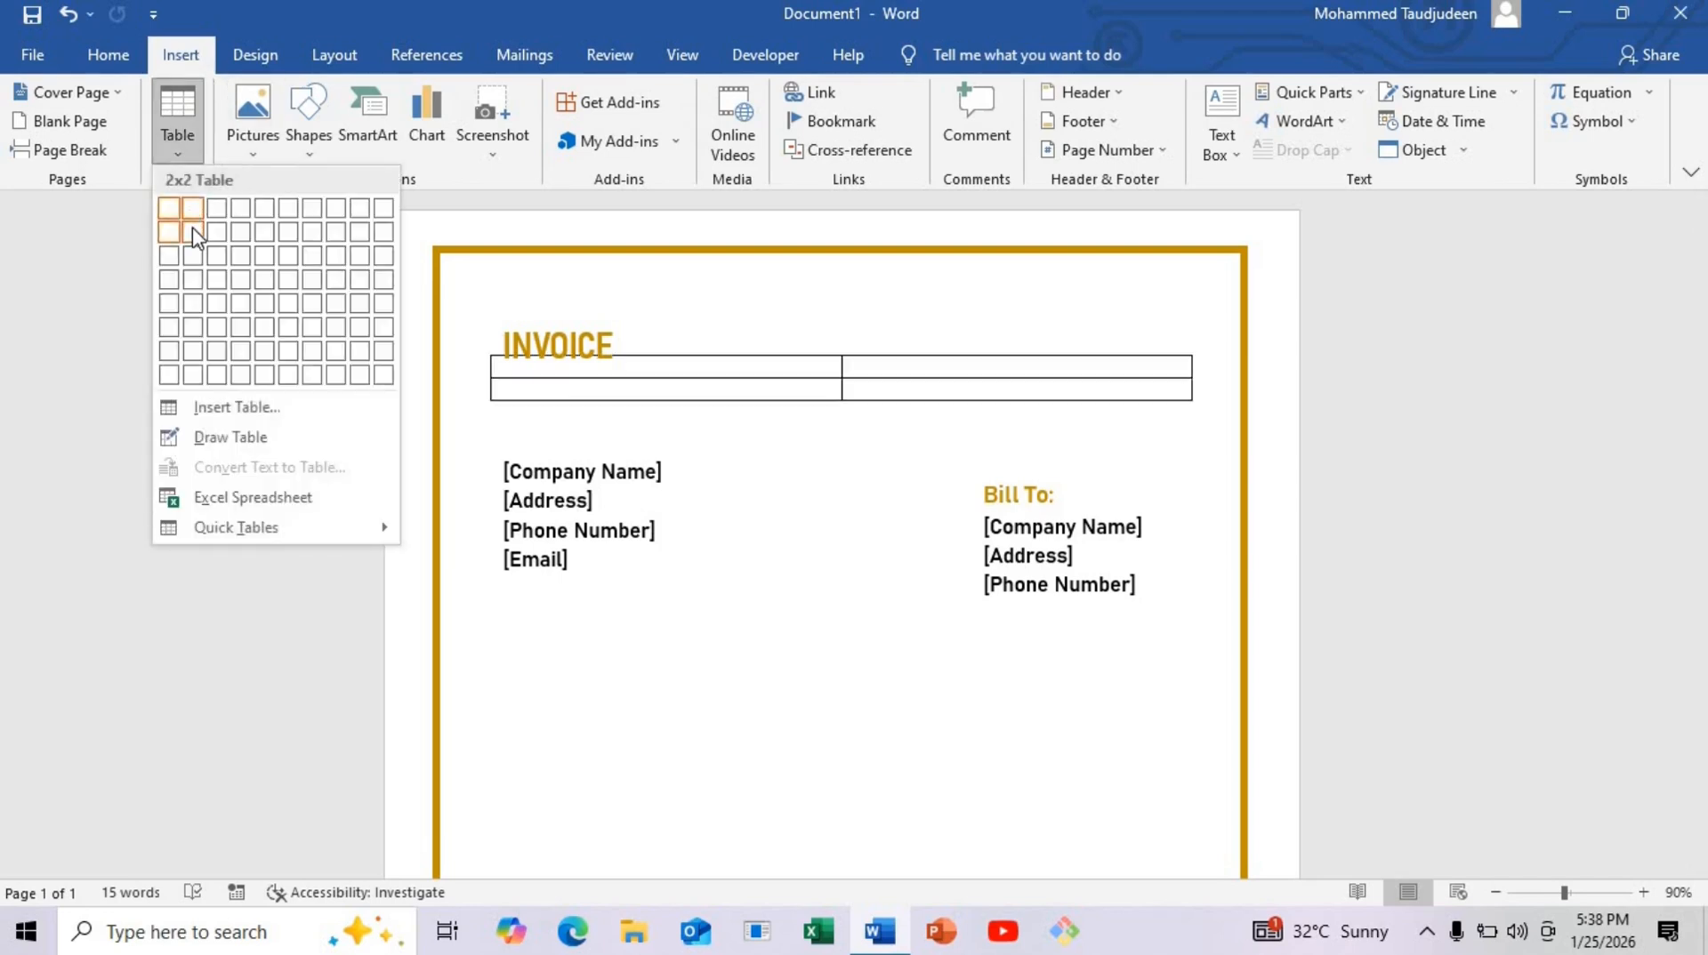
{"action": "left_click", "coordinate": [185, 237]}
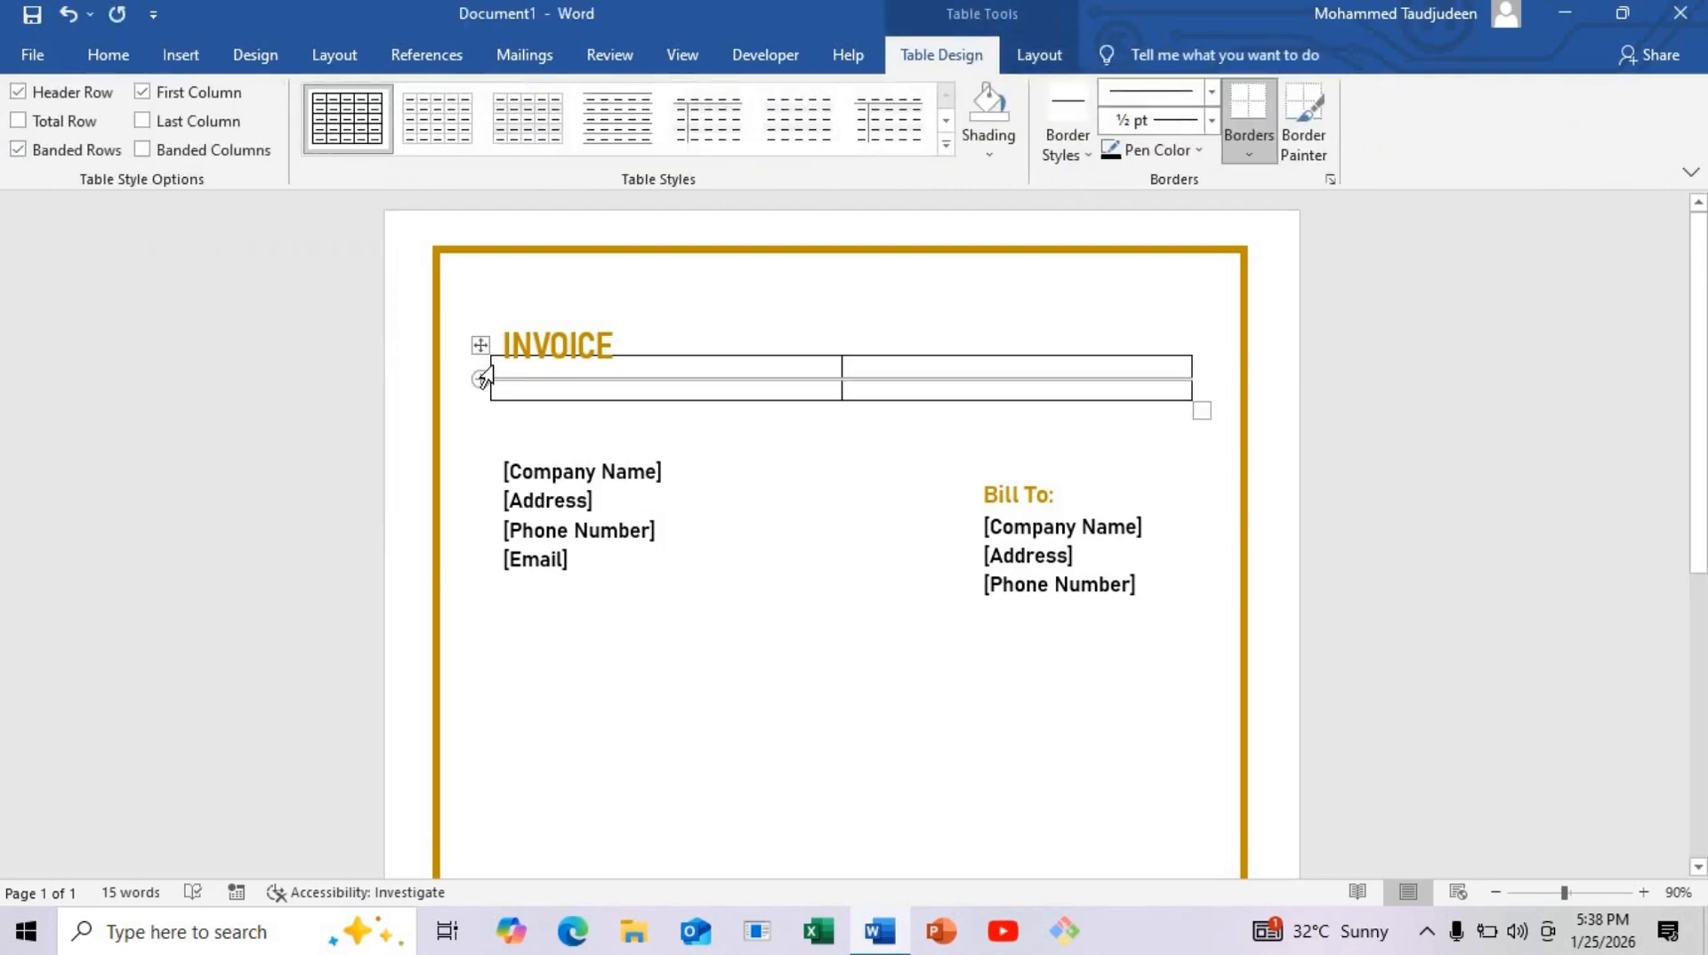
{"action": "left_click_drag", "start_coordinate": [488, 369], "coordinate": [1004, 368]}
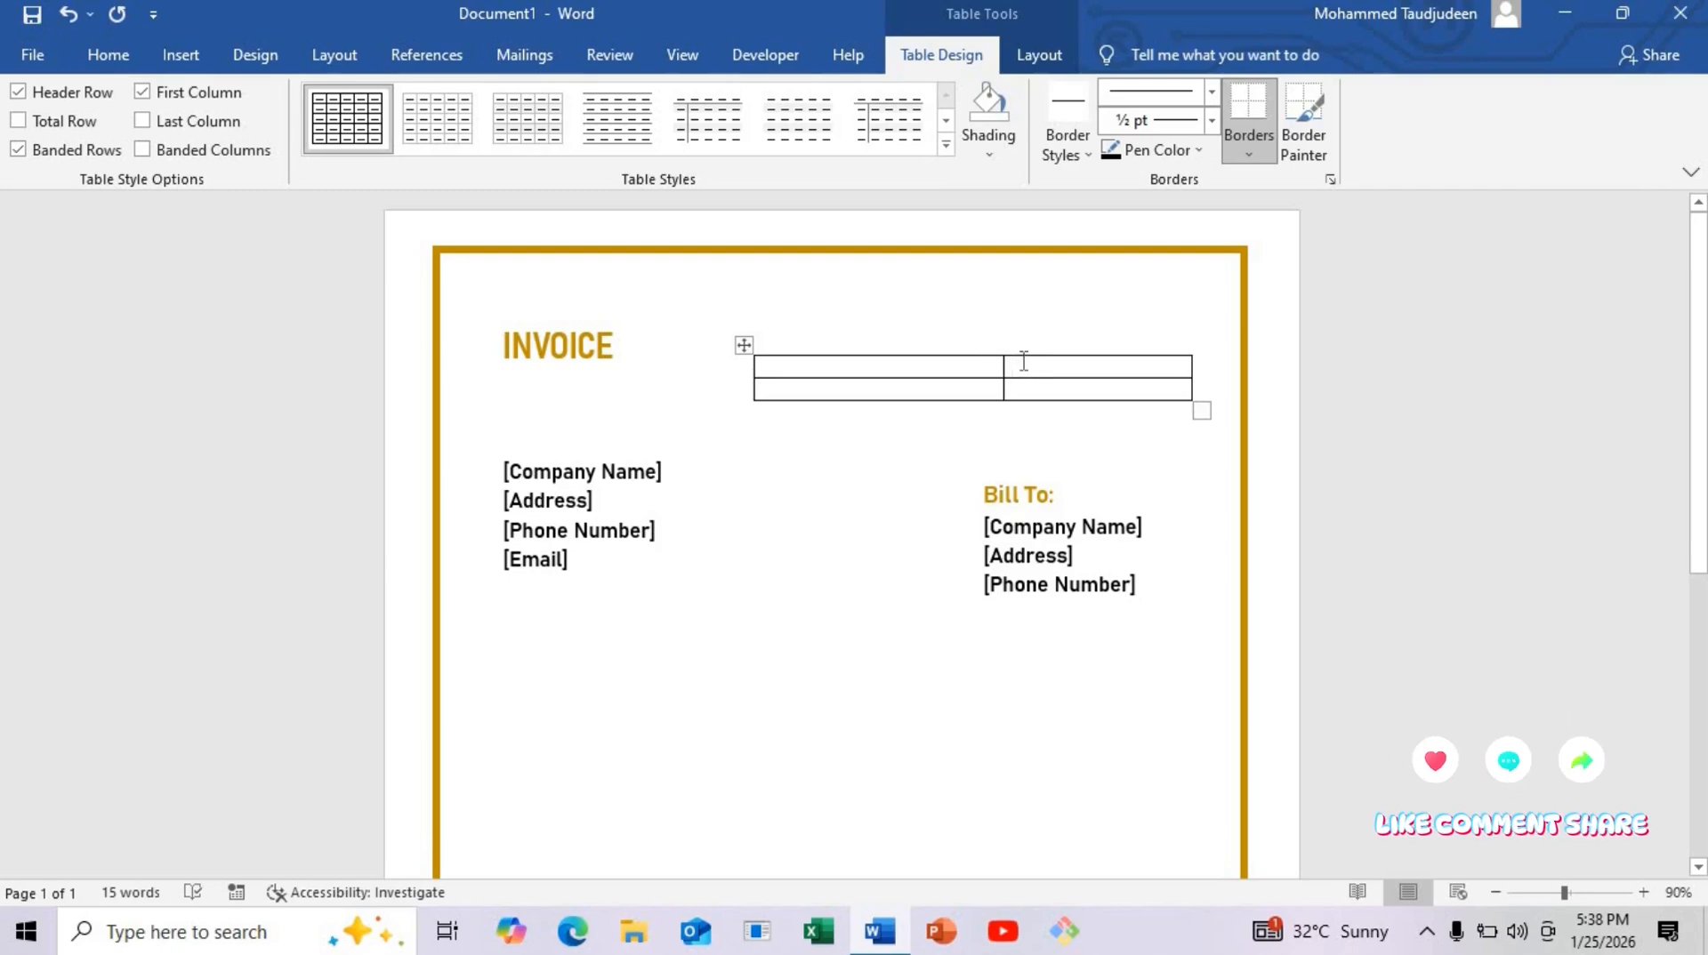
Step: Enter DATE and INVOICE # as the column headers in the table's first row
{"action": "left_click", "coordinate": [1024, 362]}
{"action": "type", "text": "INVOICE #"}
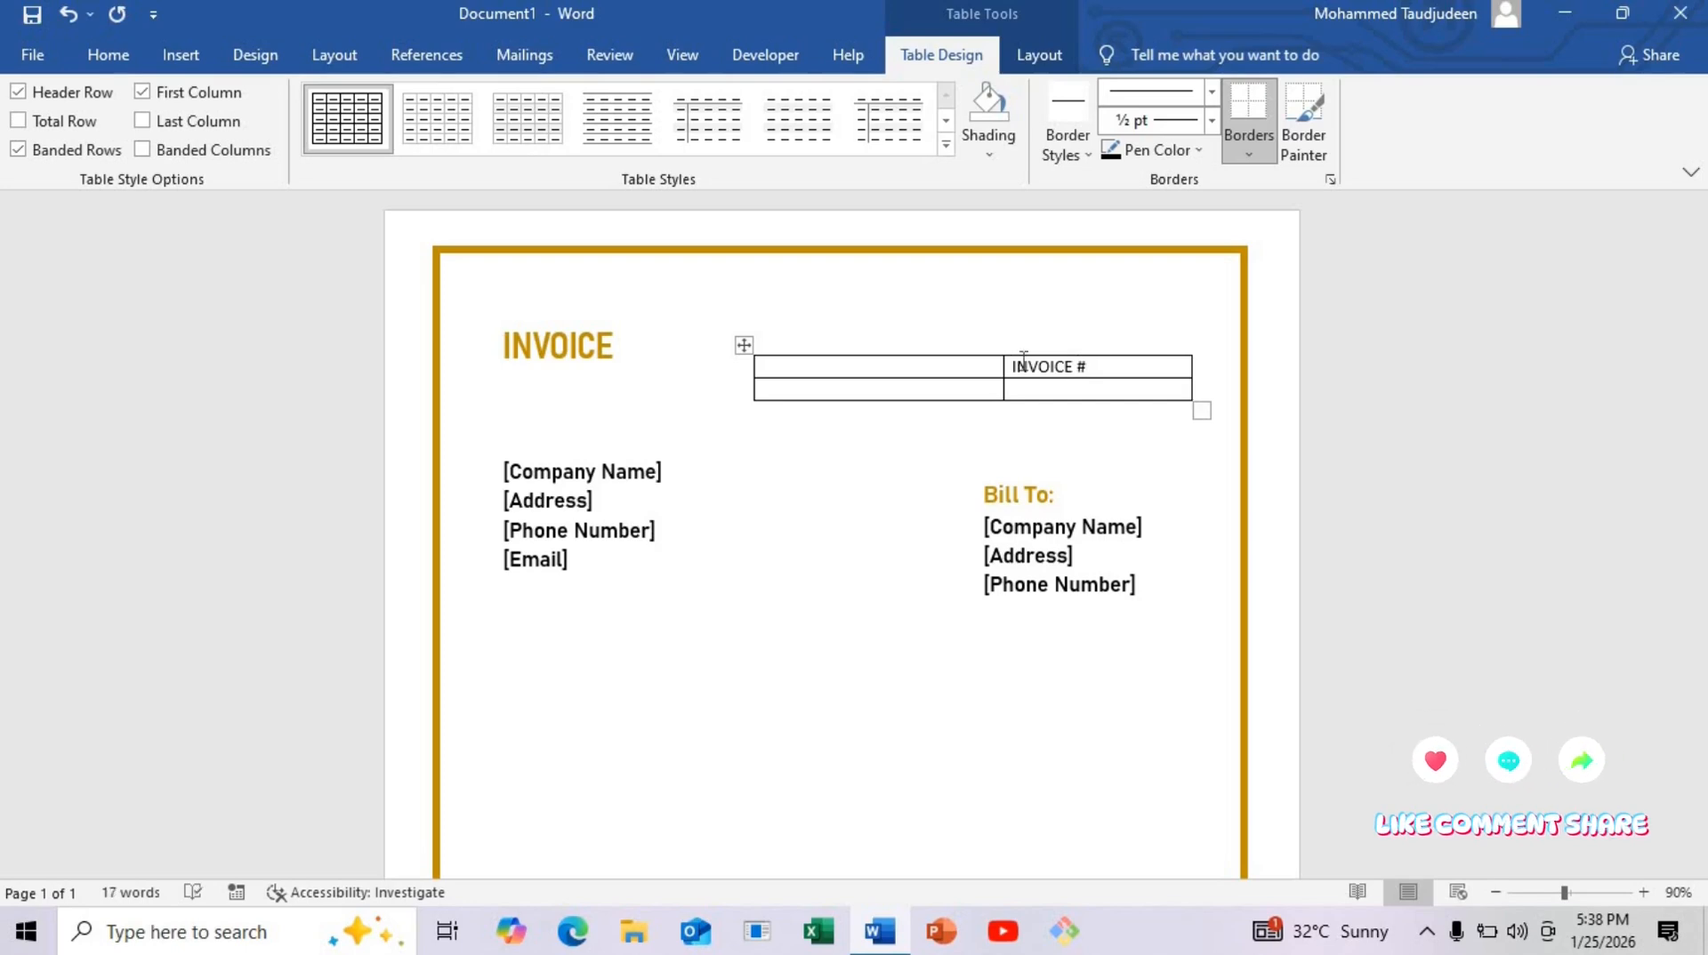
{"action": "left_click", "coordinate": [946, 362]}
{"action": "type", "text": "DATE"}
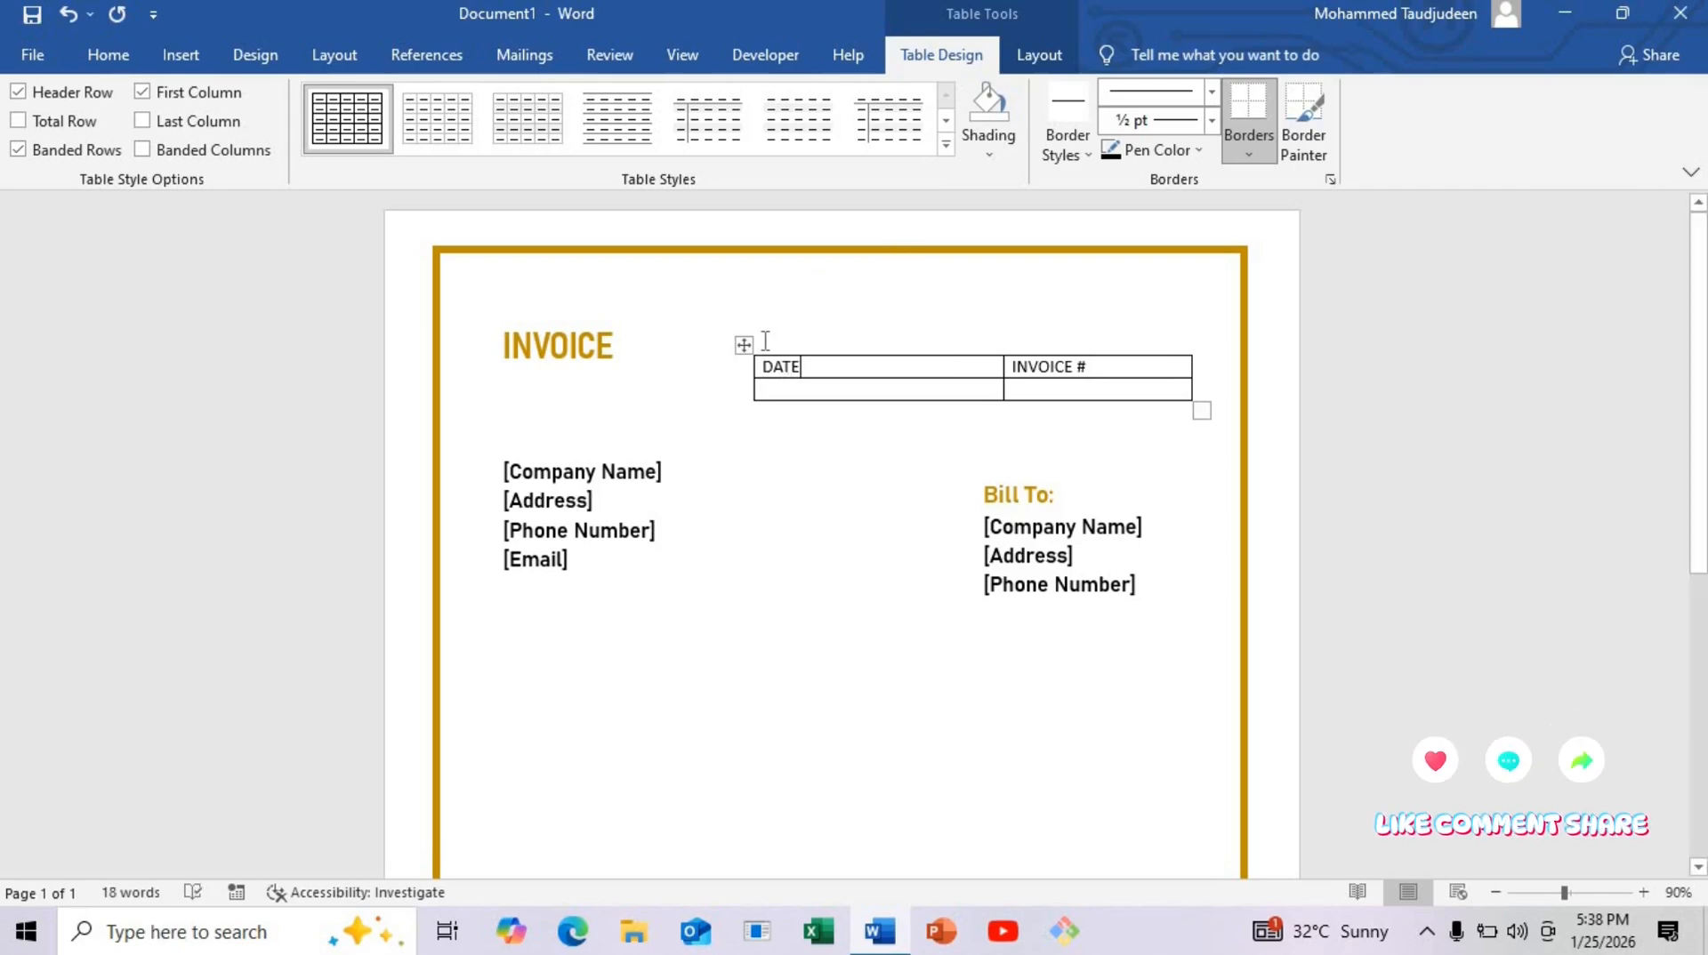
Step: Shade the table's header row dark gold to match the page border
{"action": "left_click", "coordinate": [721, 372]}
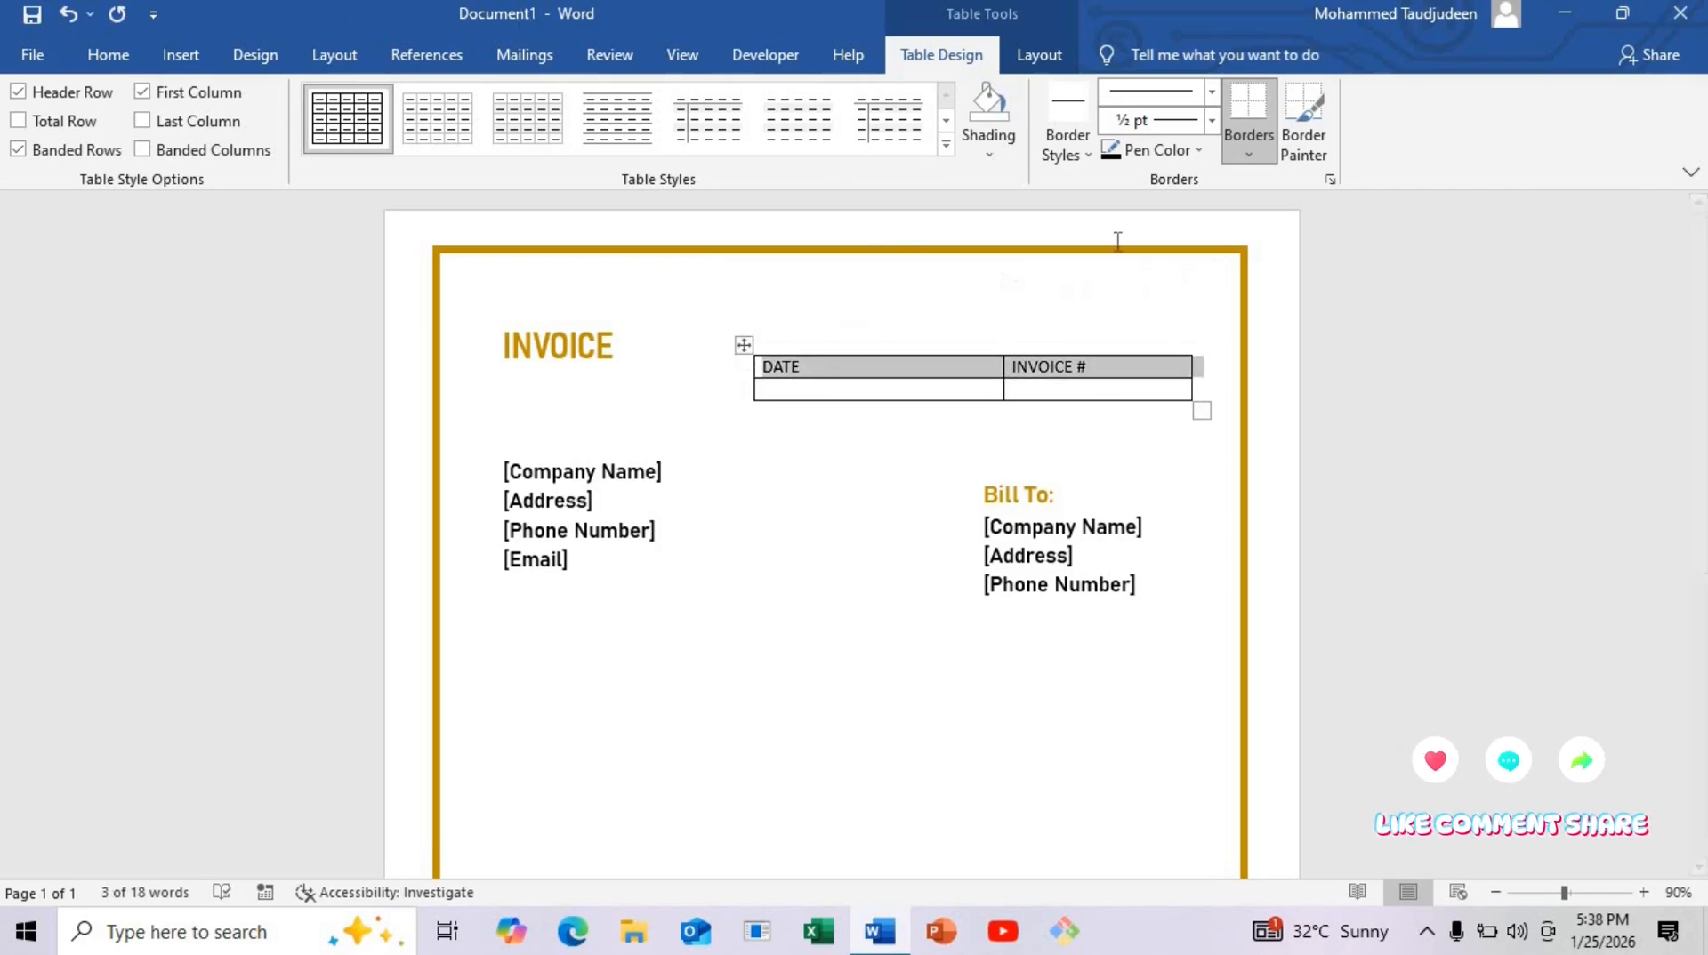
{"action": "left_click", "coordinate": [992, 153]}
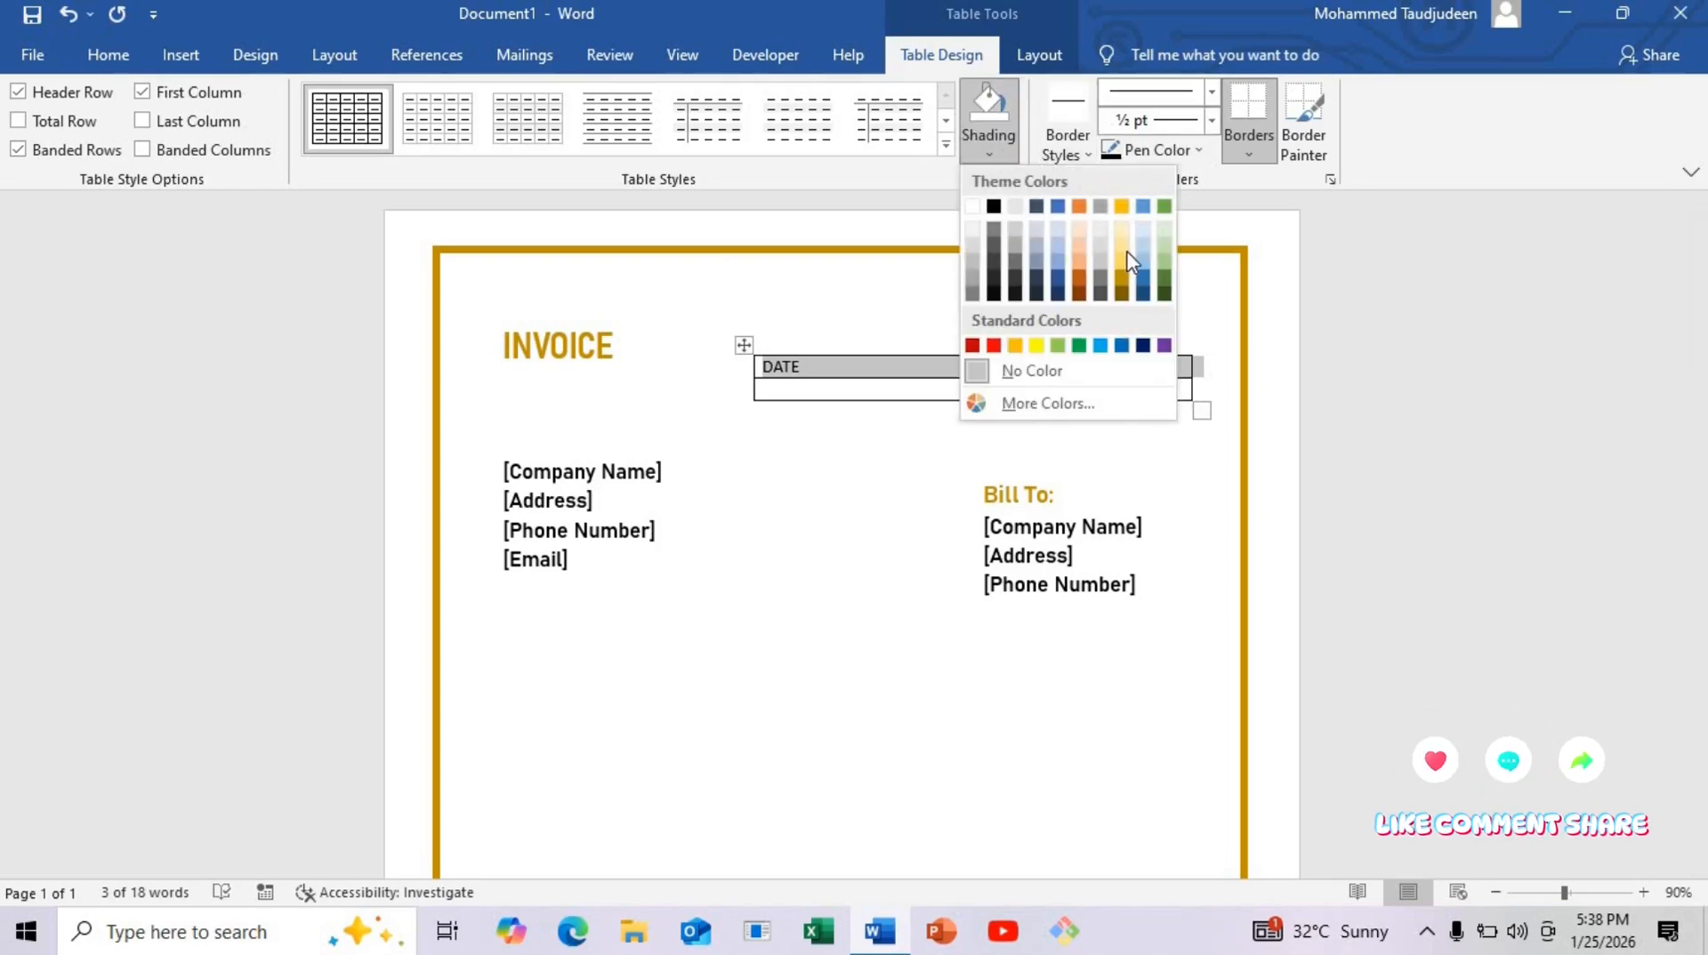
{"action": "left_click", "coordinate": [1122, 280]}
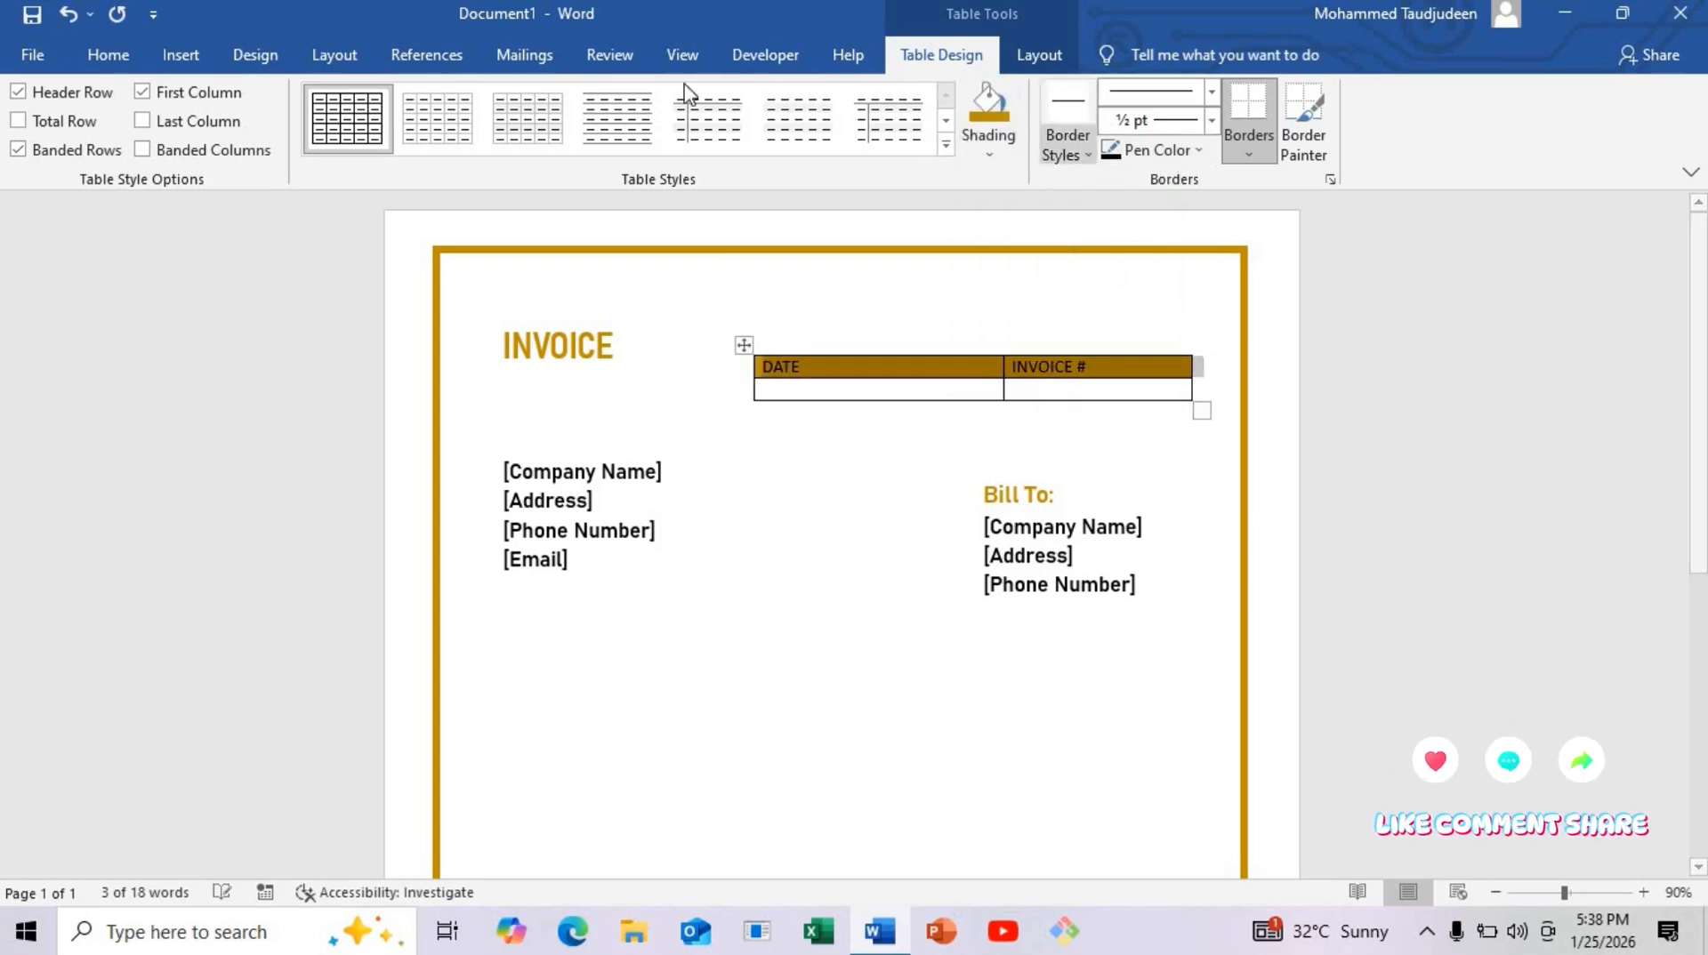
Step: Centre the table's header text and set it to Bahnschrift SemiBold at 14 pt
{"action": "left_click", "coordinate": [126, 52]}
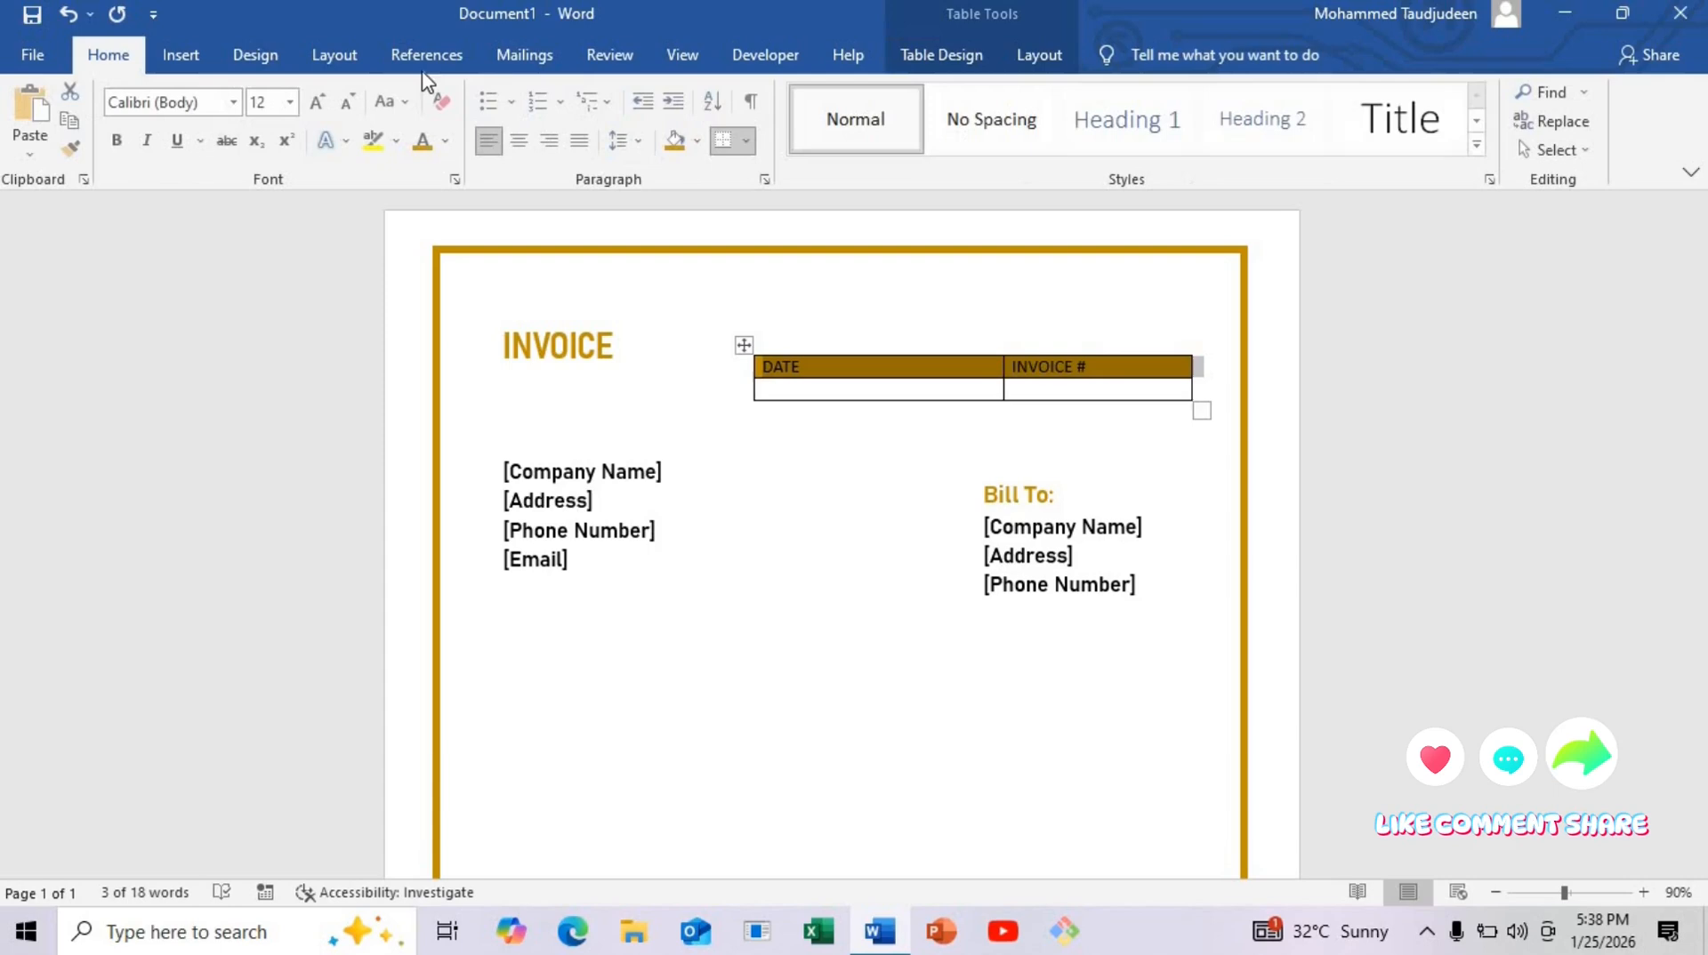
{"action": "left_click", "coordinate": [521, 142]}
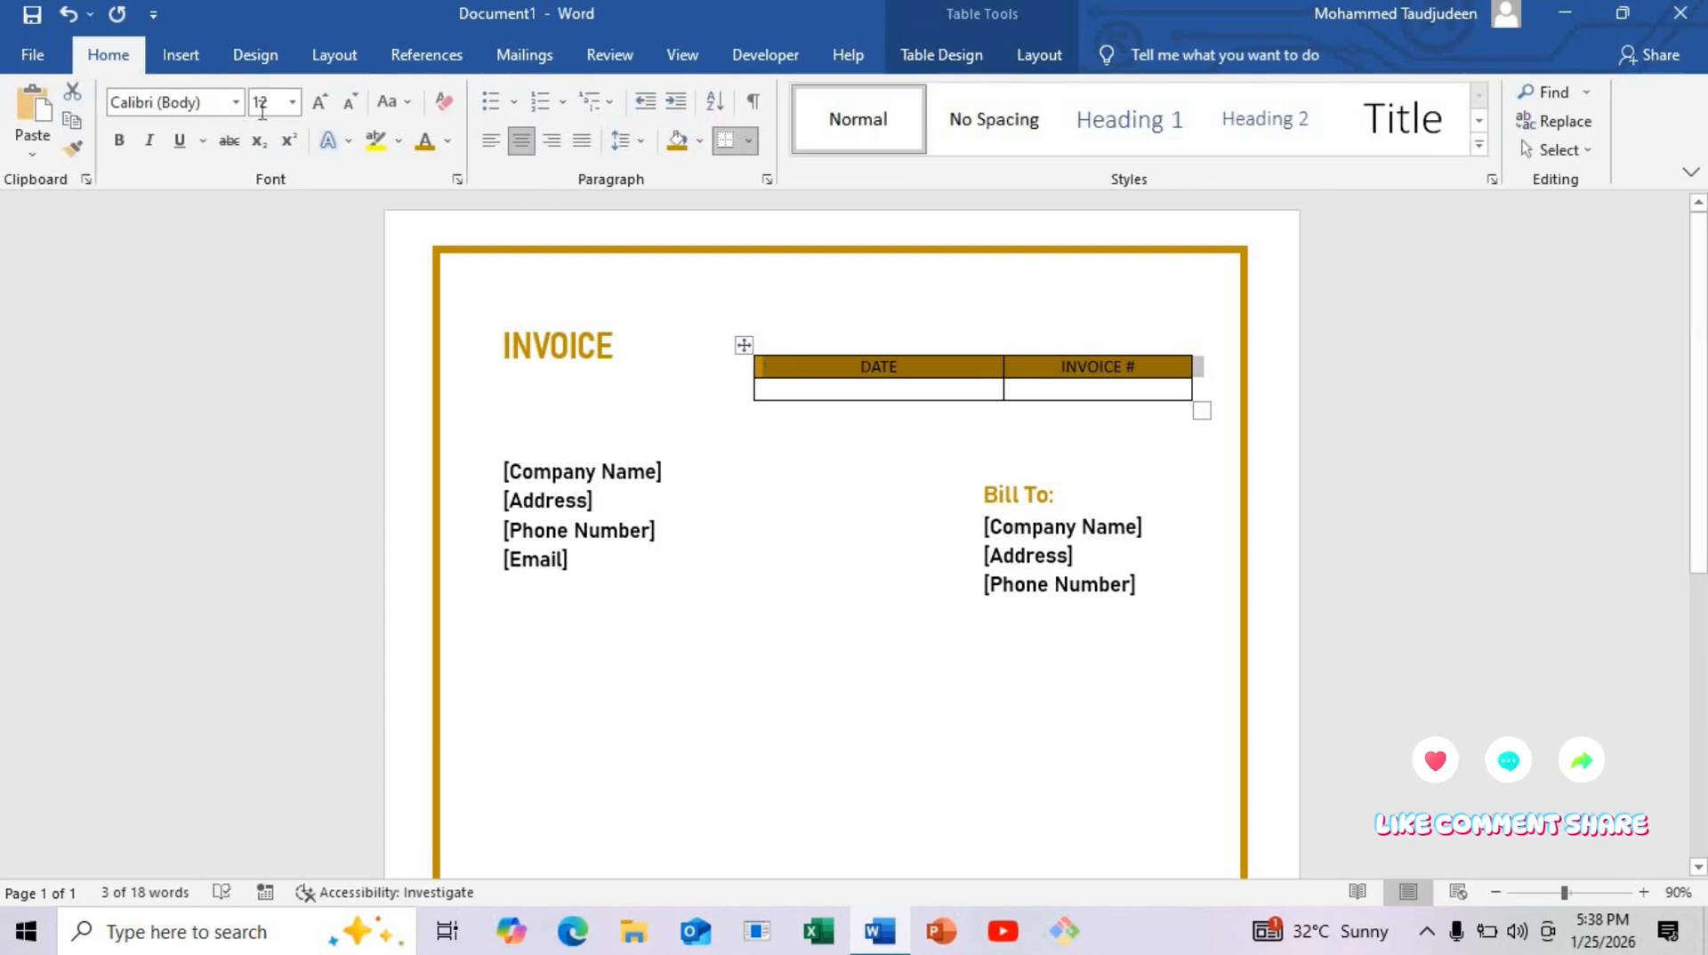
{"action": "left_click", "coordinate": [235, 101]}
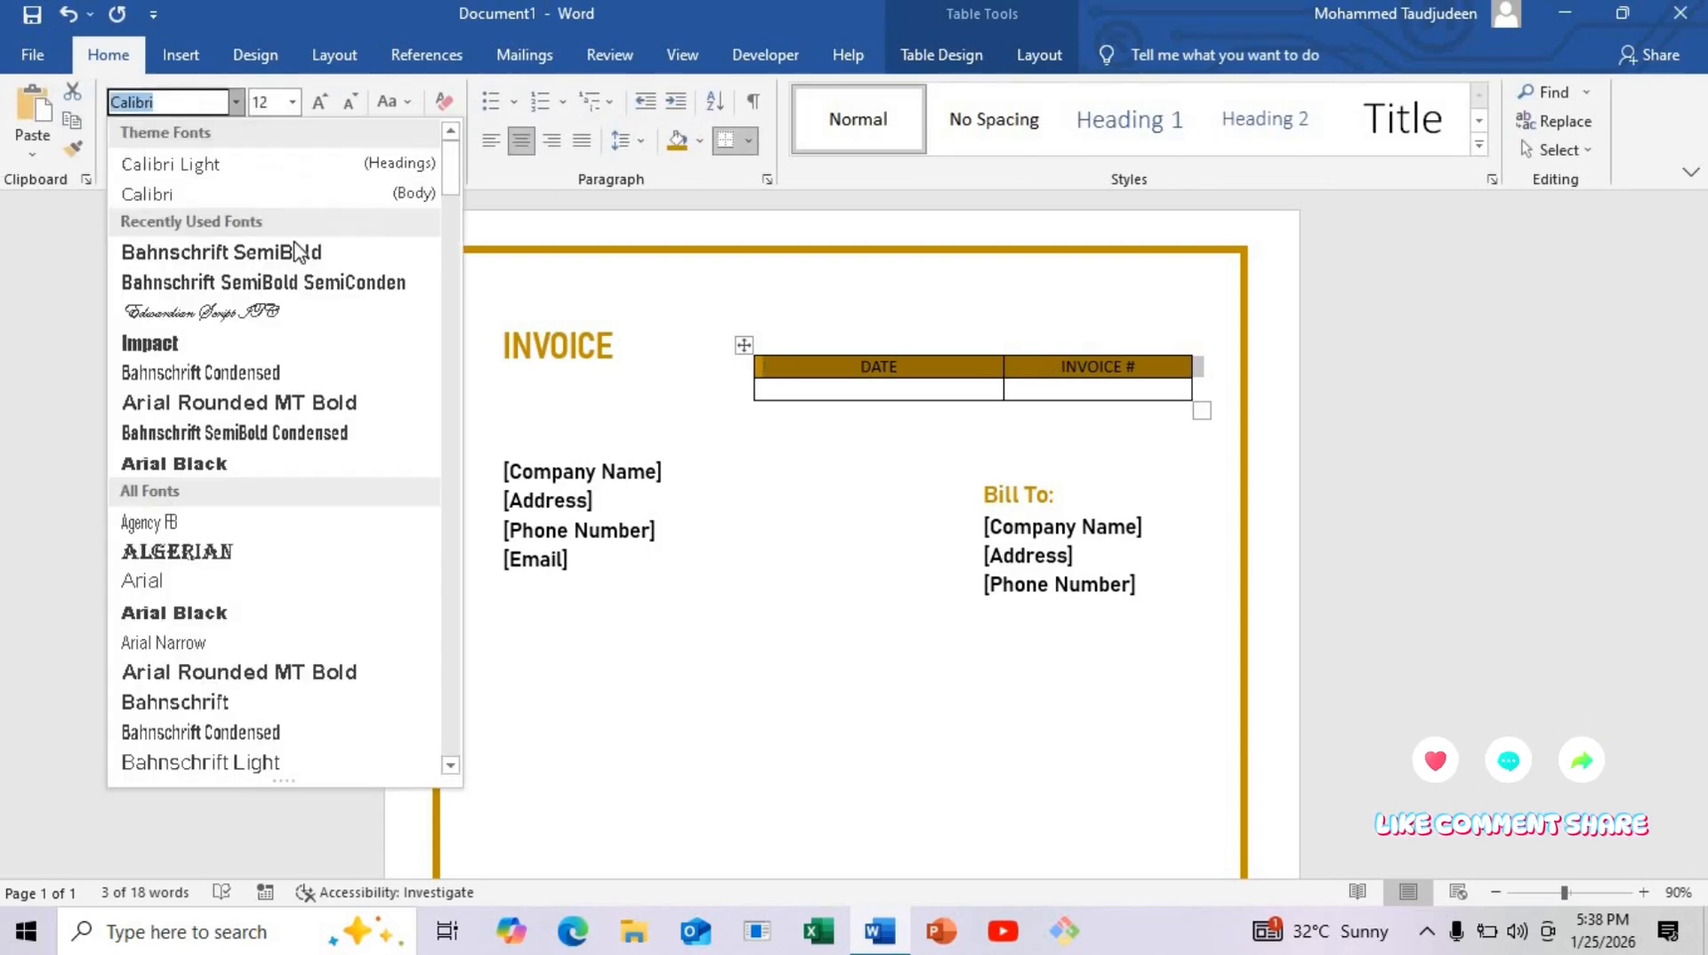
{"action": "left_click", "coordinate": [298, 252]}
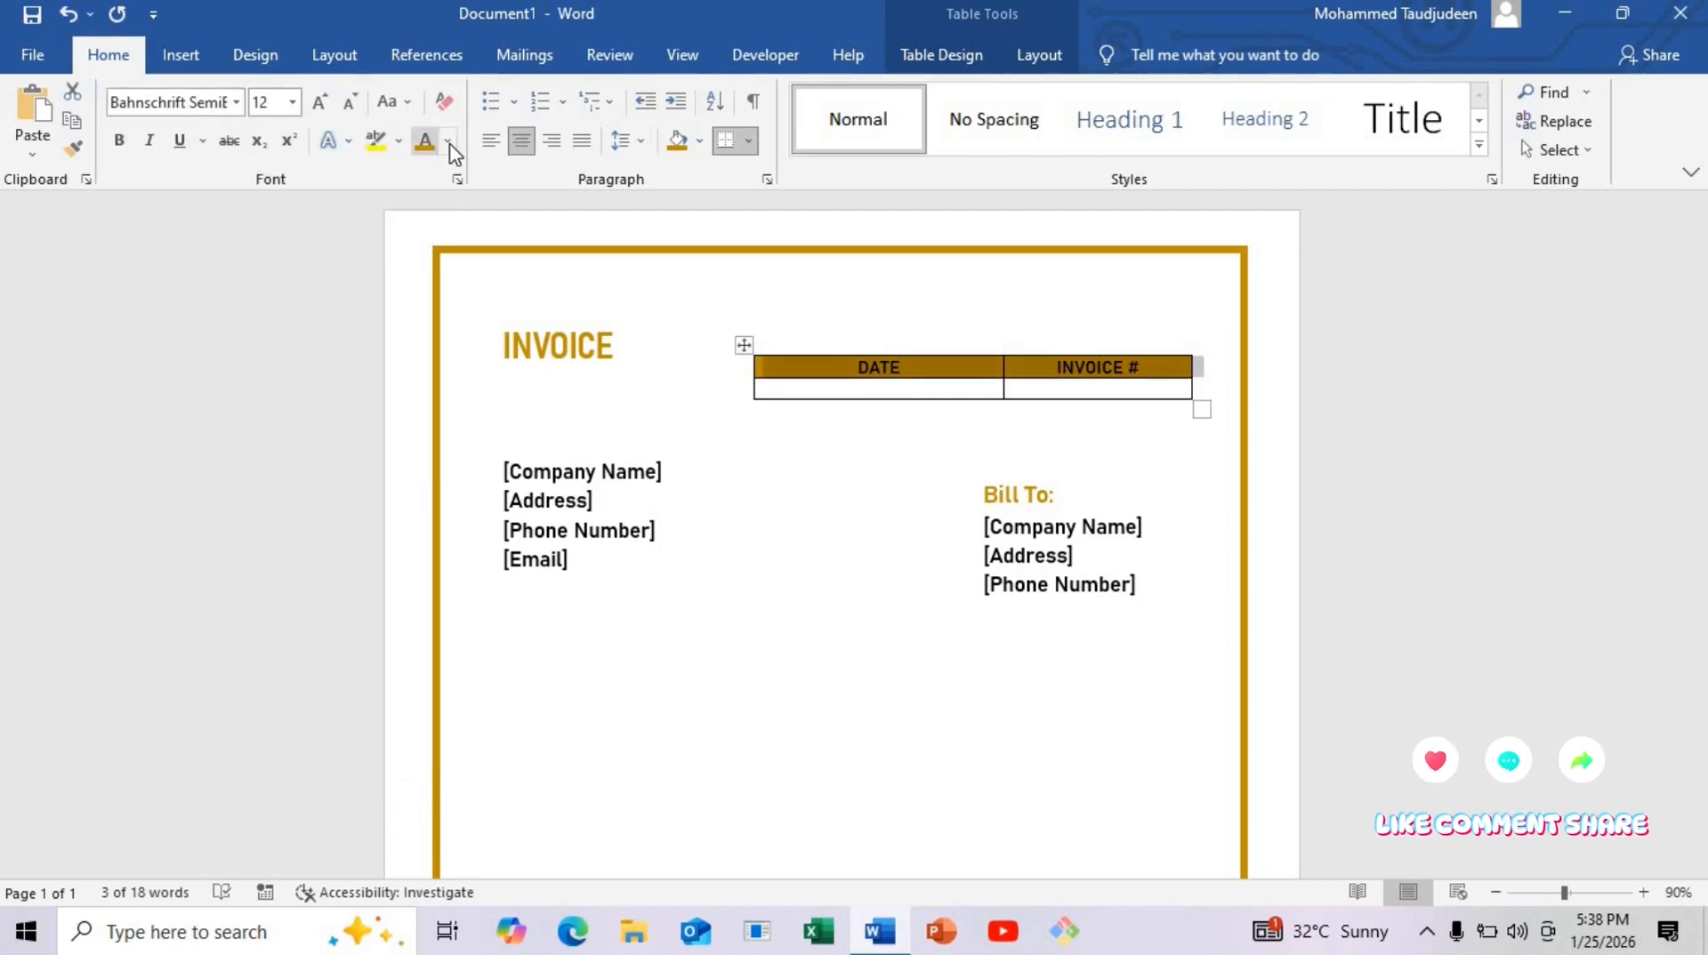
{"action": "left_click", "coordinate": [321, 104]}
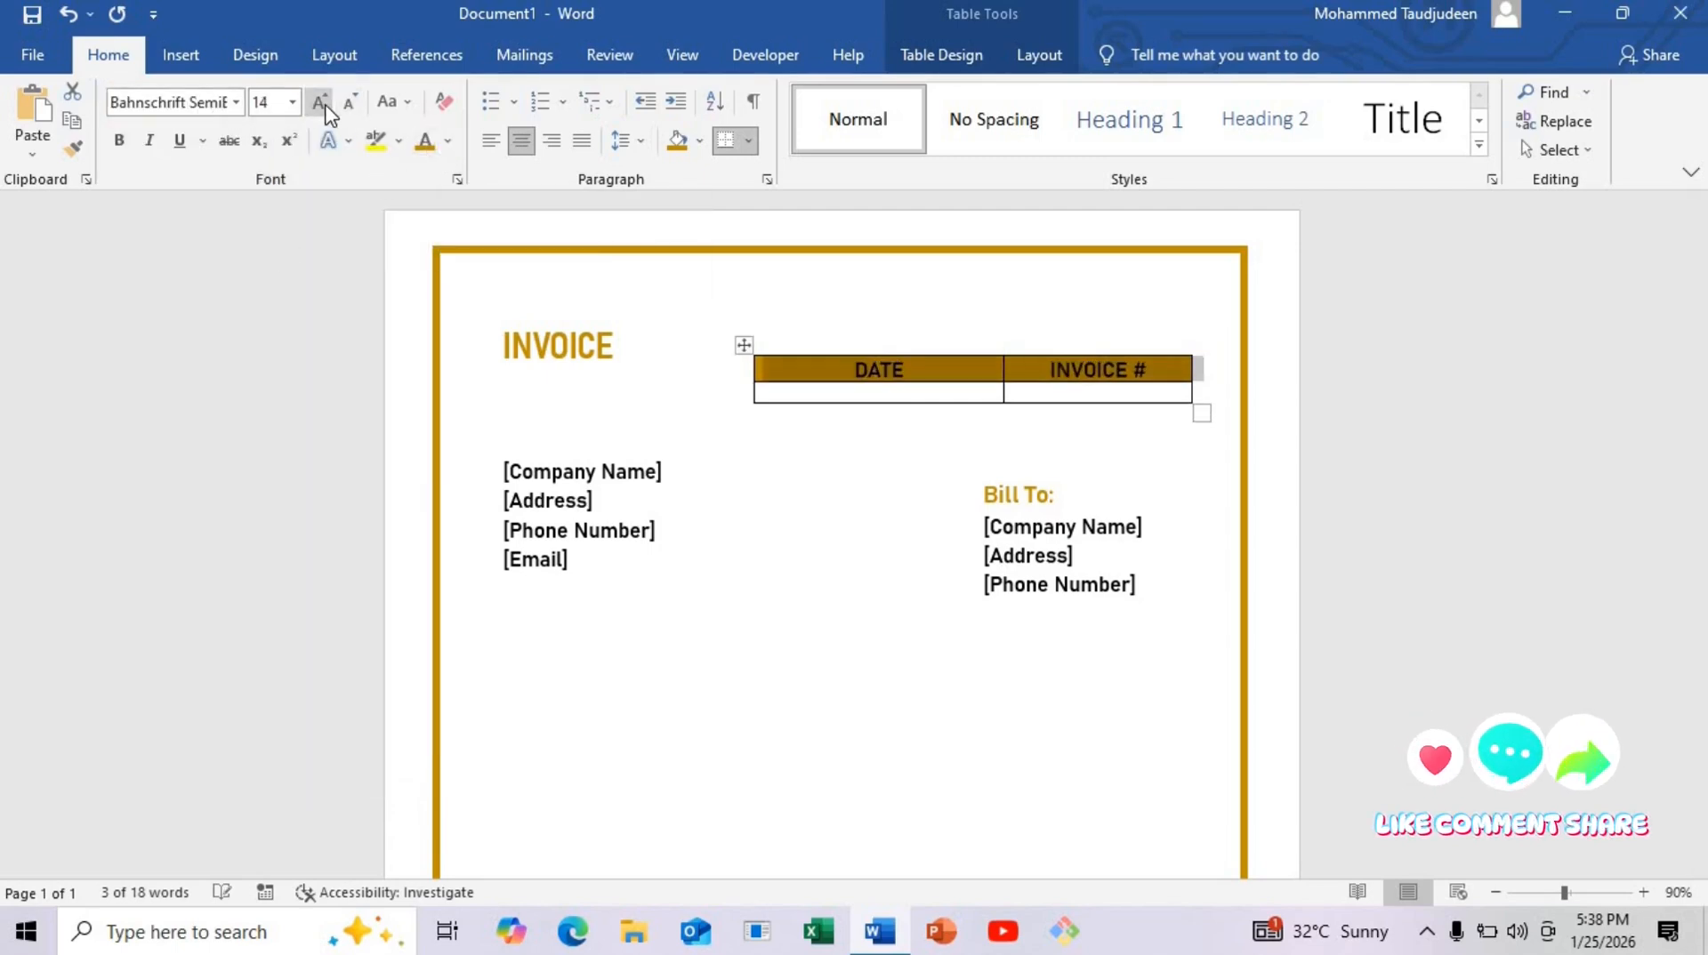
Step: Colour the DATE and INVOICE # header text white
{"action": "left_click", "coordinate": [788, 394]}
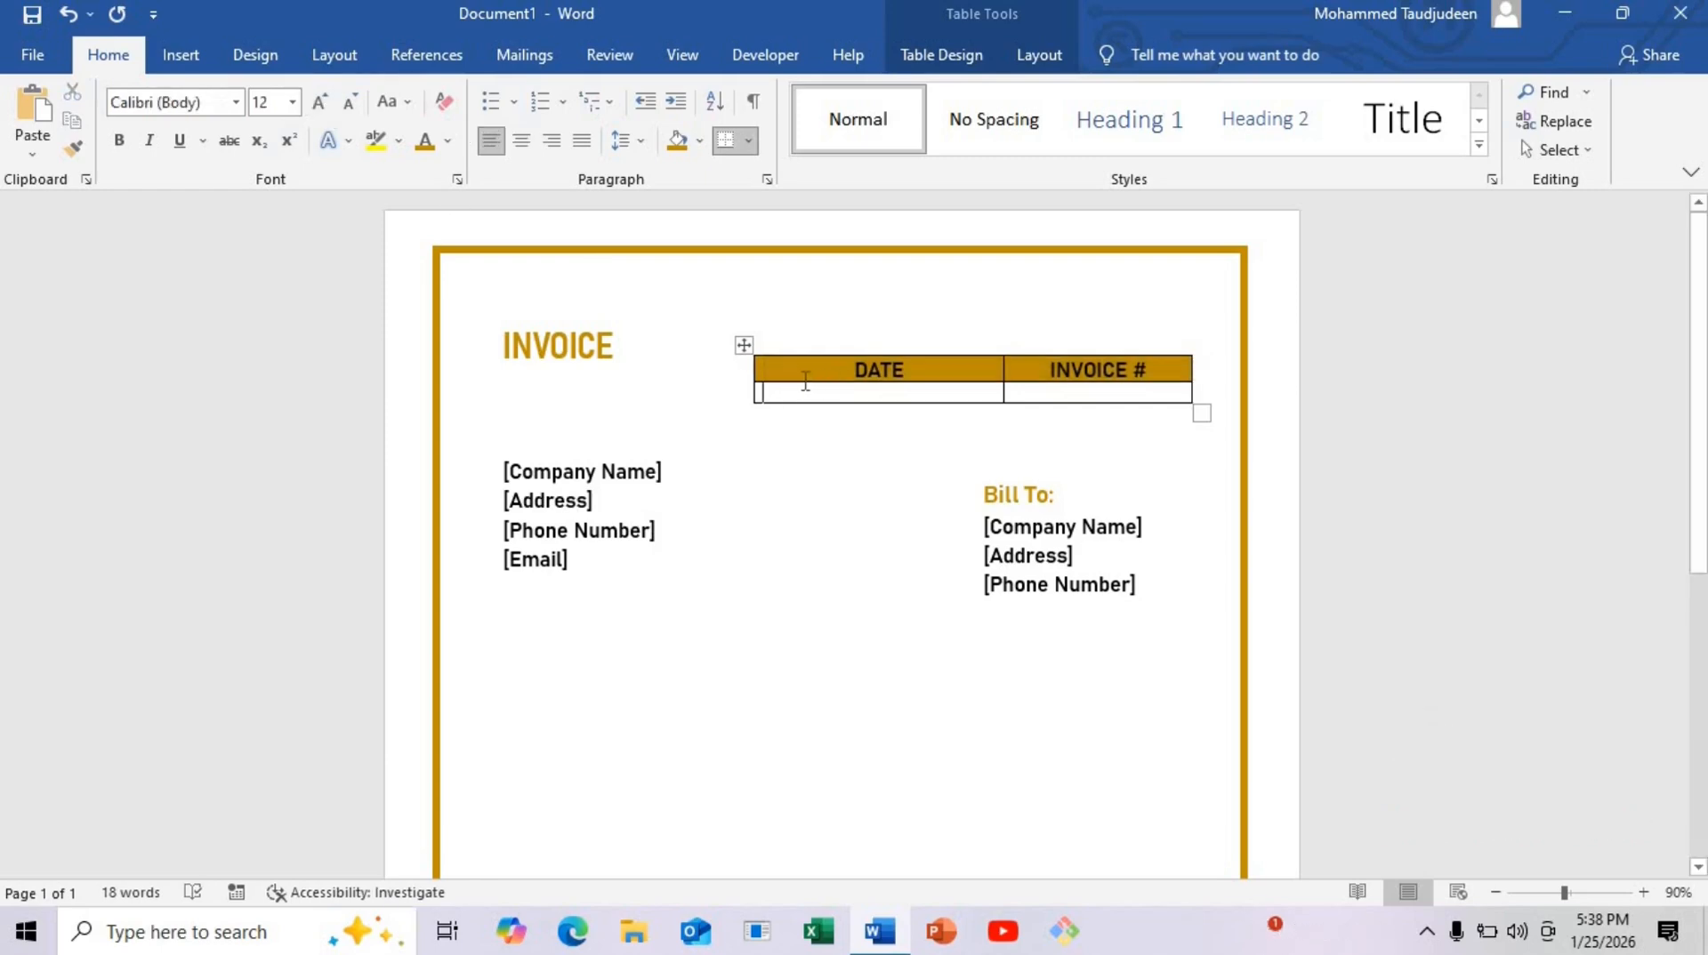
{"action": "left_click", "coordinate": [698, 373]}
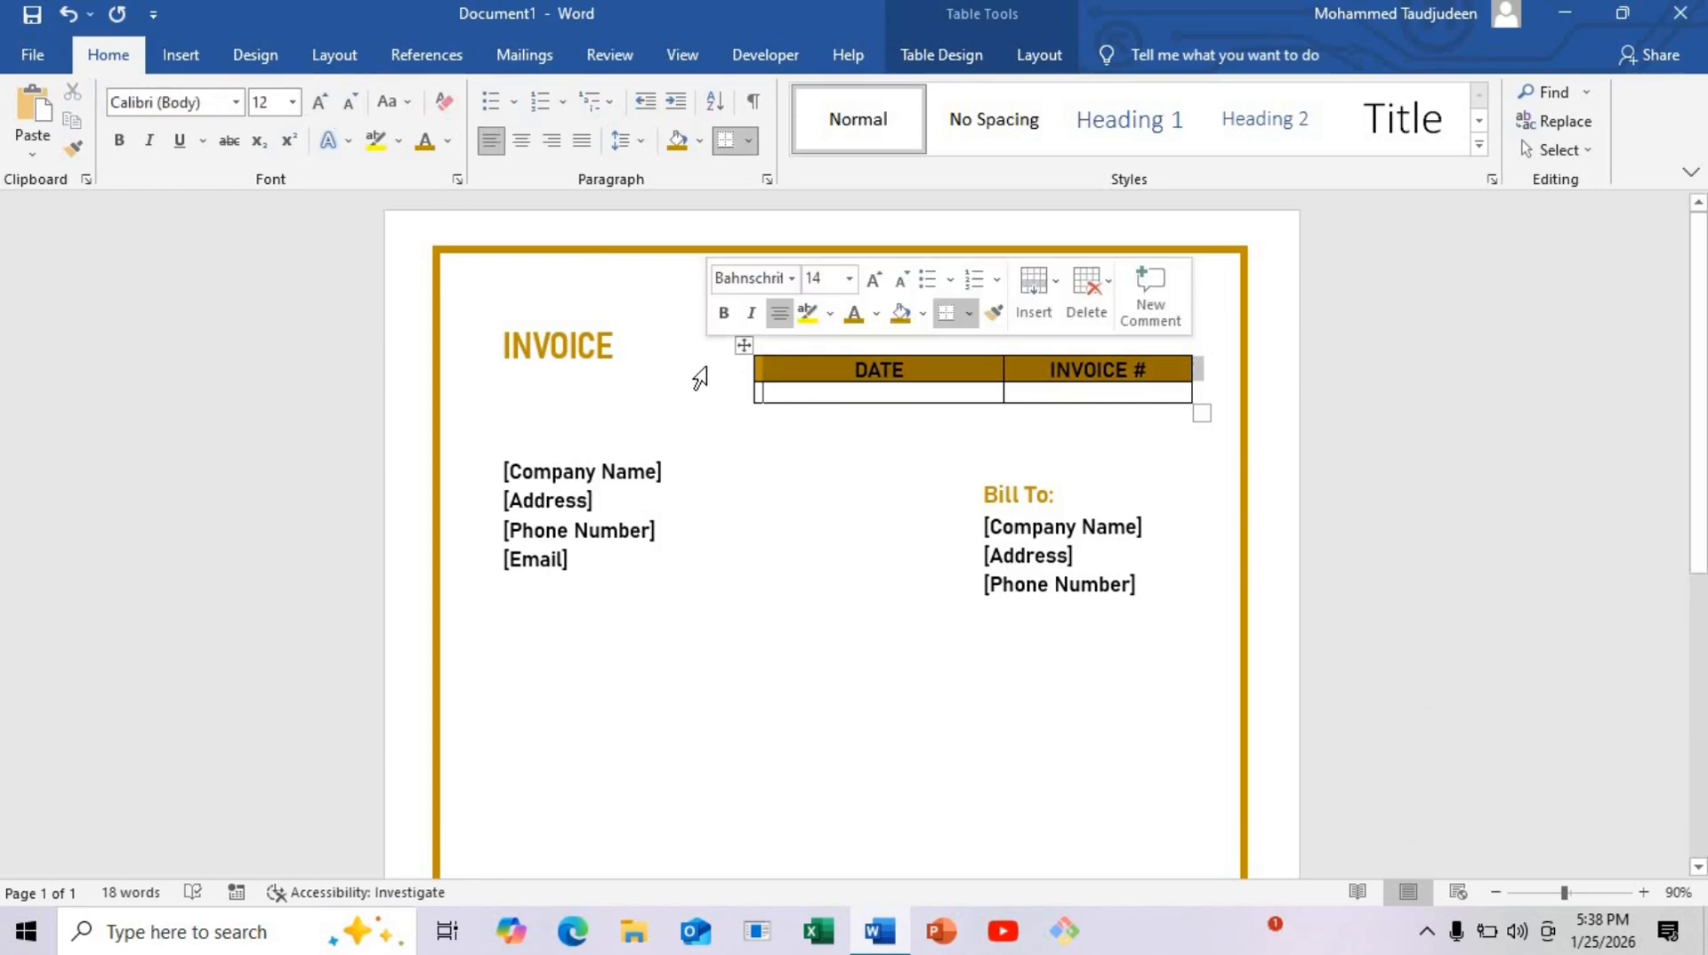
{"action": "left_click", "coordinate": [447, 141]}
{"action": "left_click", "coordinate": [763, 380]}
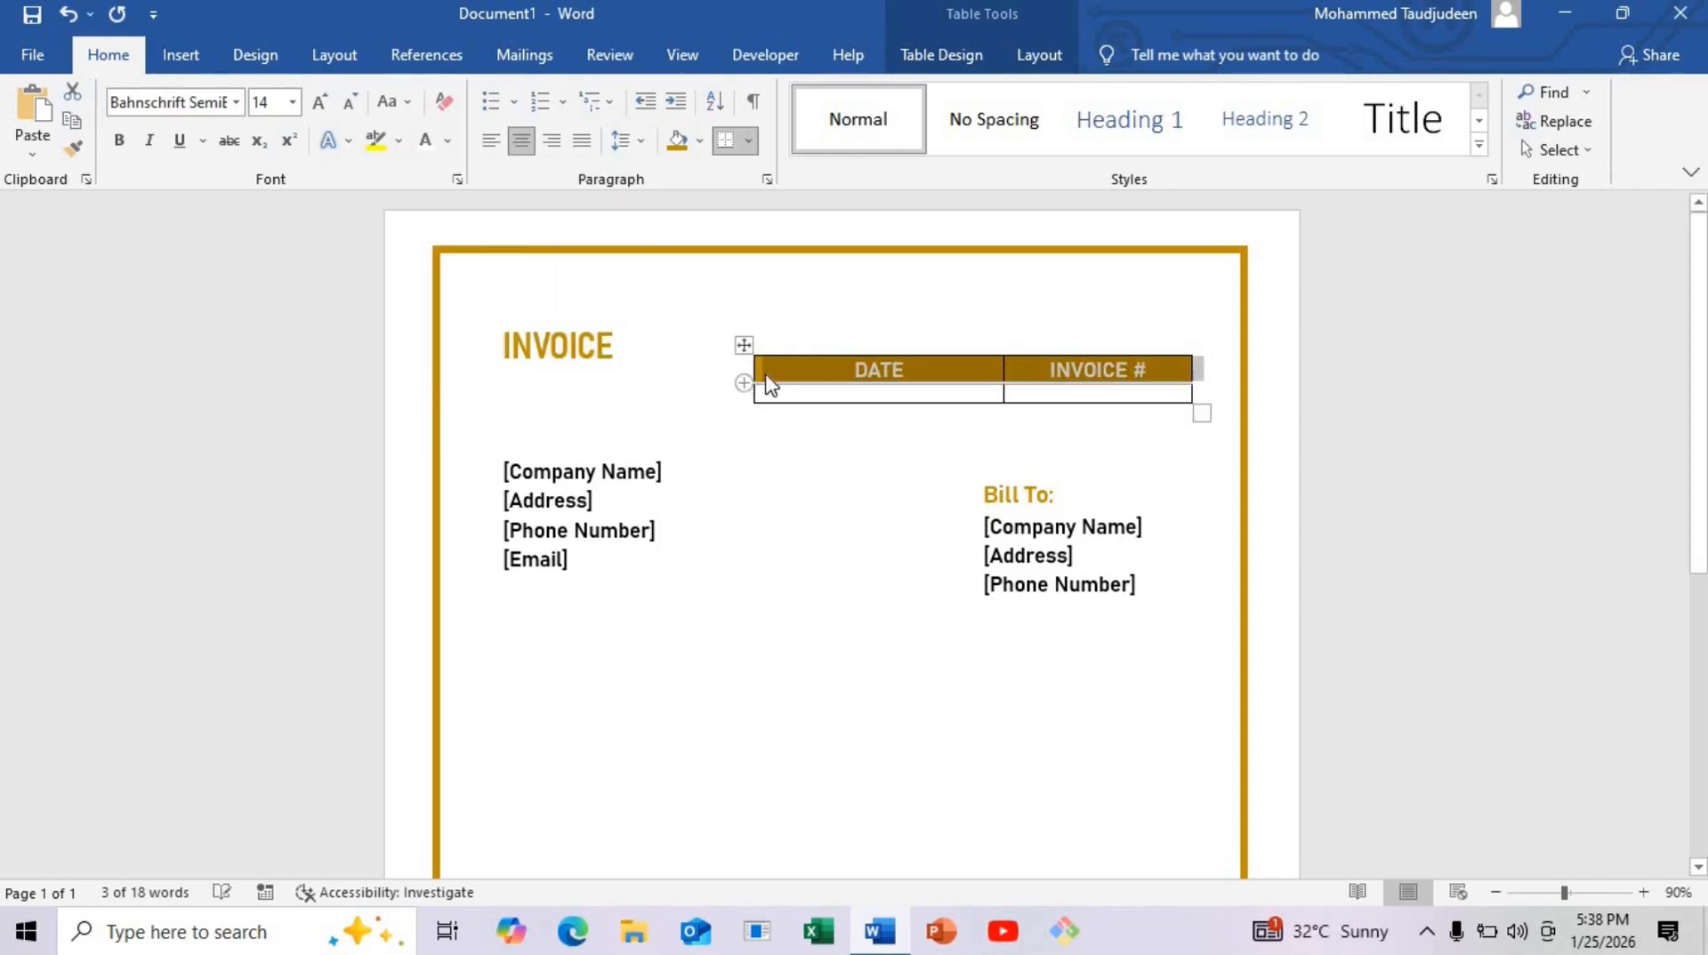
{"action": "left_click", "coordinate": [770, 383]}
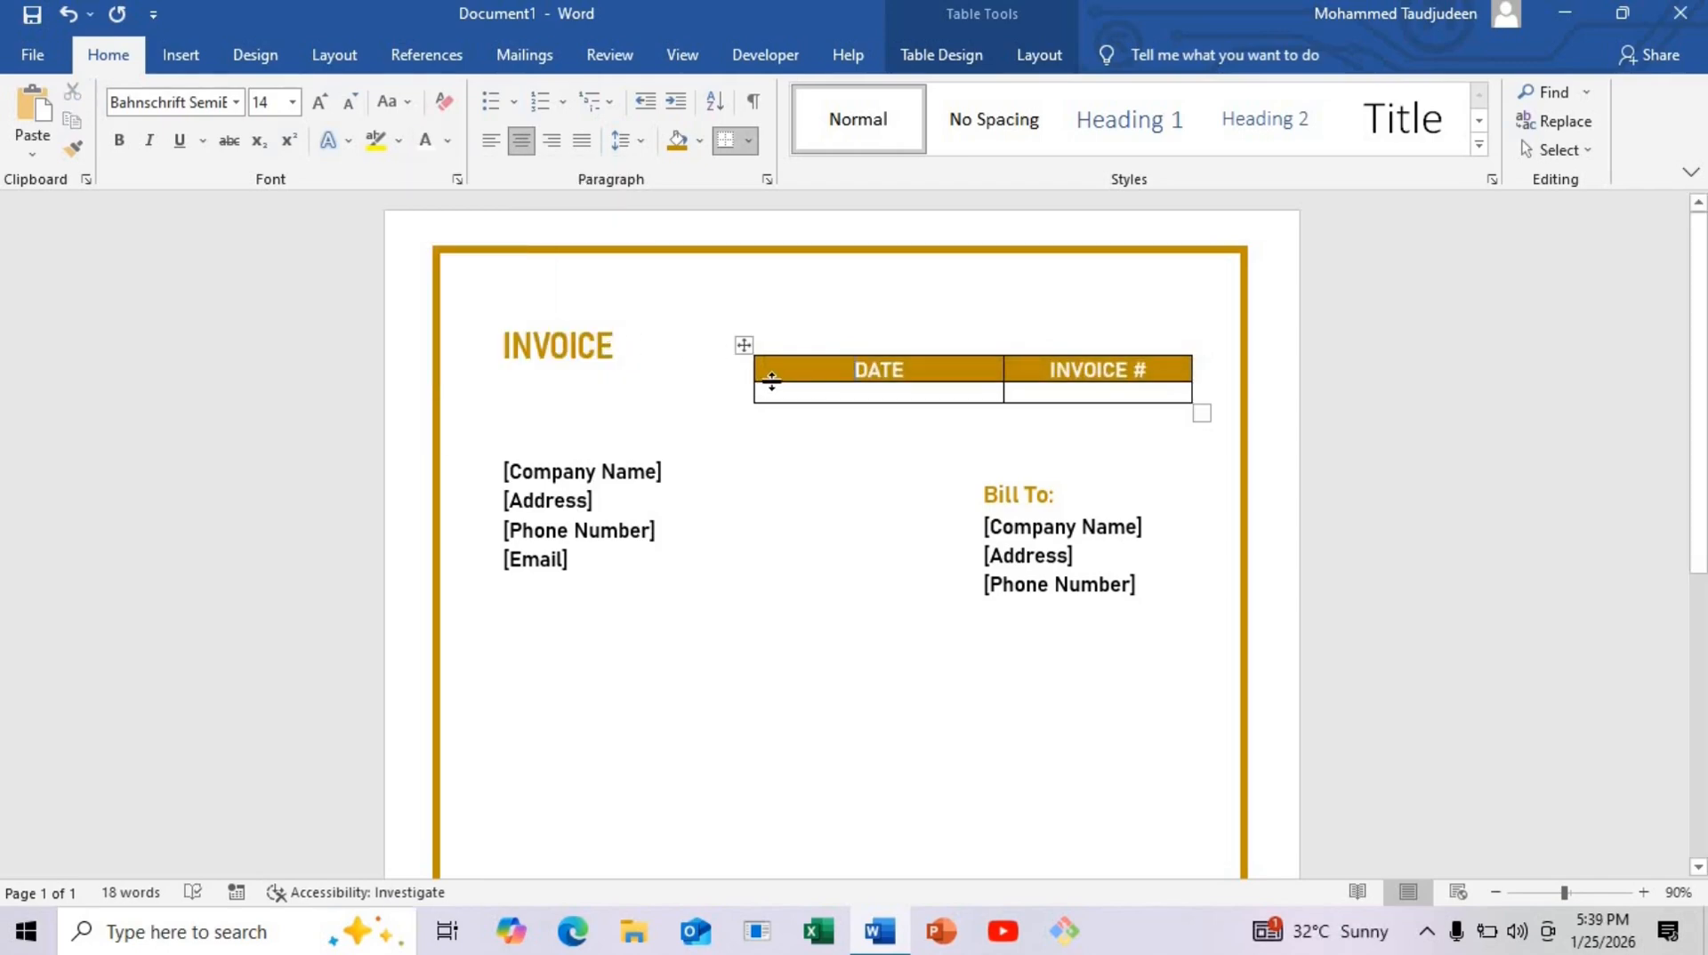
Step: Make both table rows taller and narrow the DATE column from its outer edge
{"action": "left_click_drag", "start_coordinate": [771, 380], "coordinate": [801, 425]}
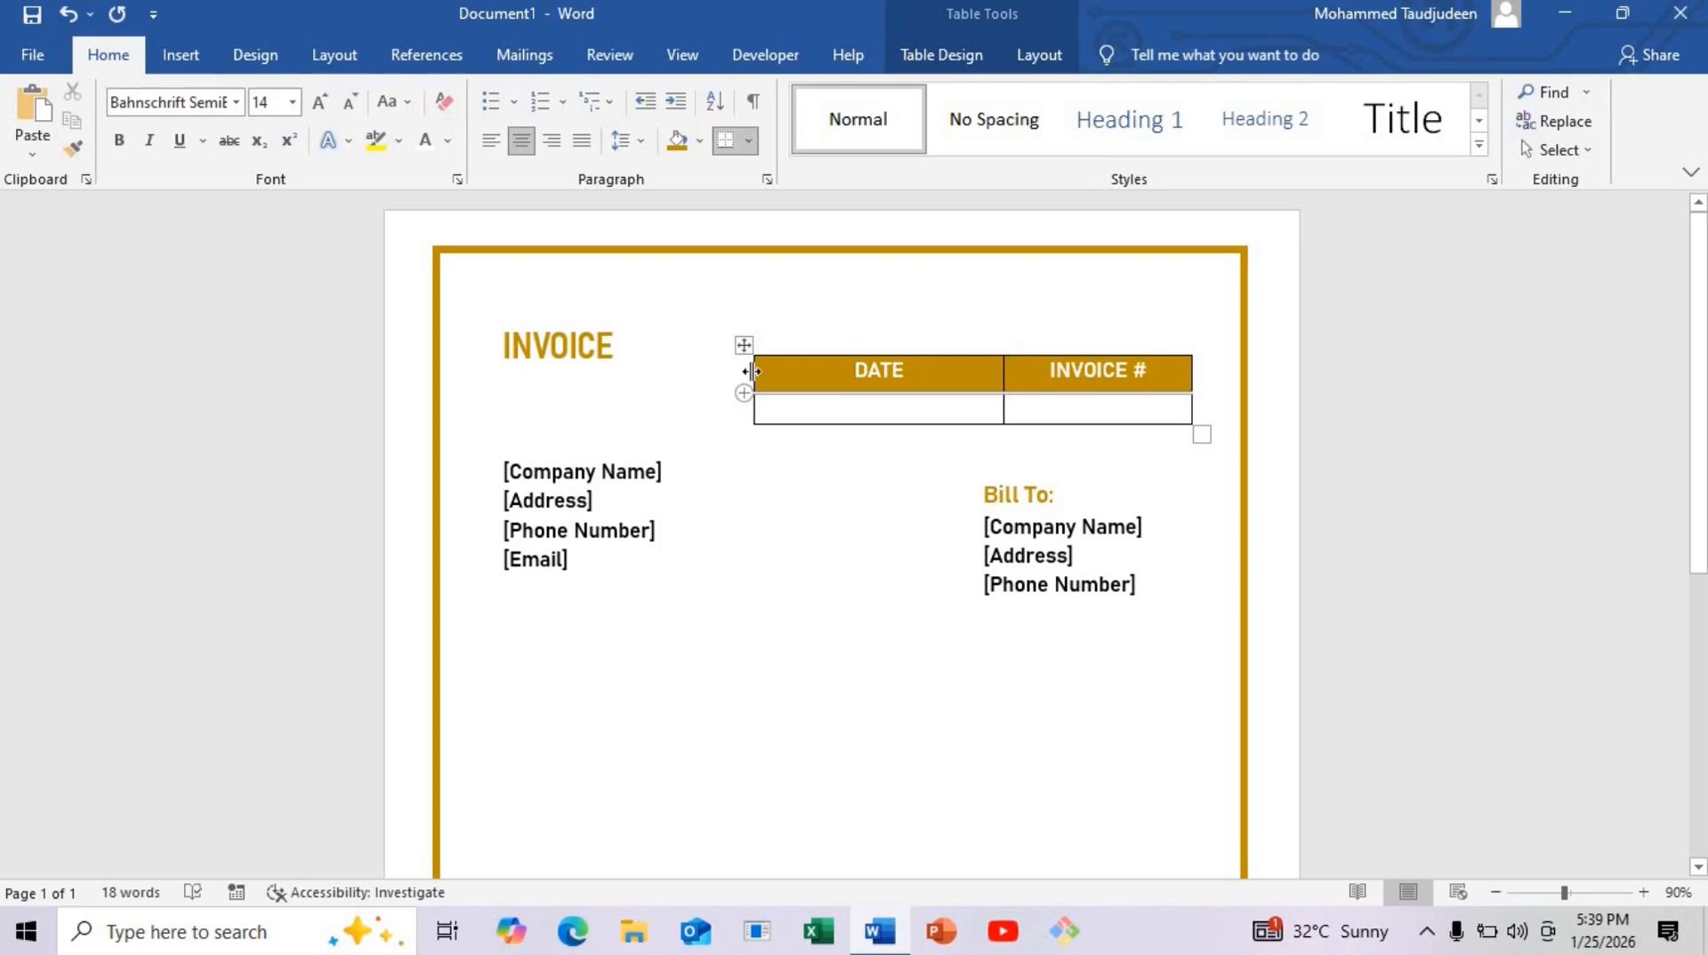
{"action": "left_click_drag", "start_coordinate": [755, 372], "coordinate": [833, 390]}
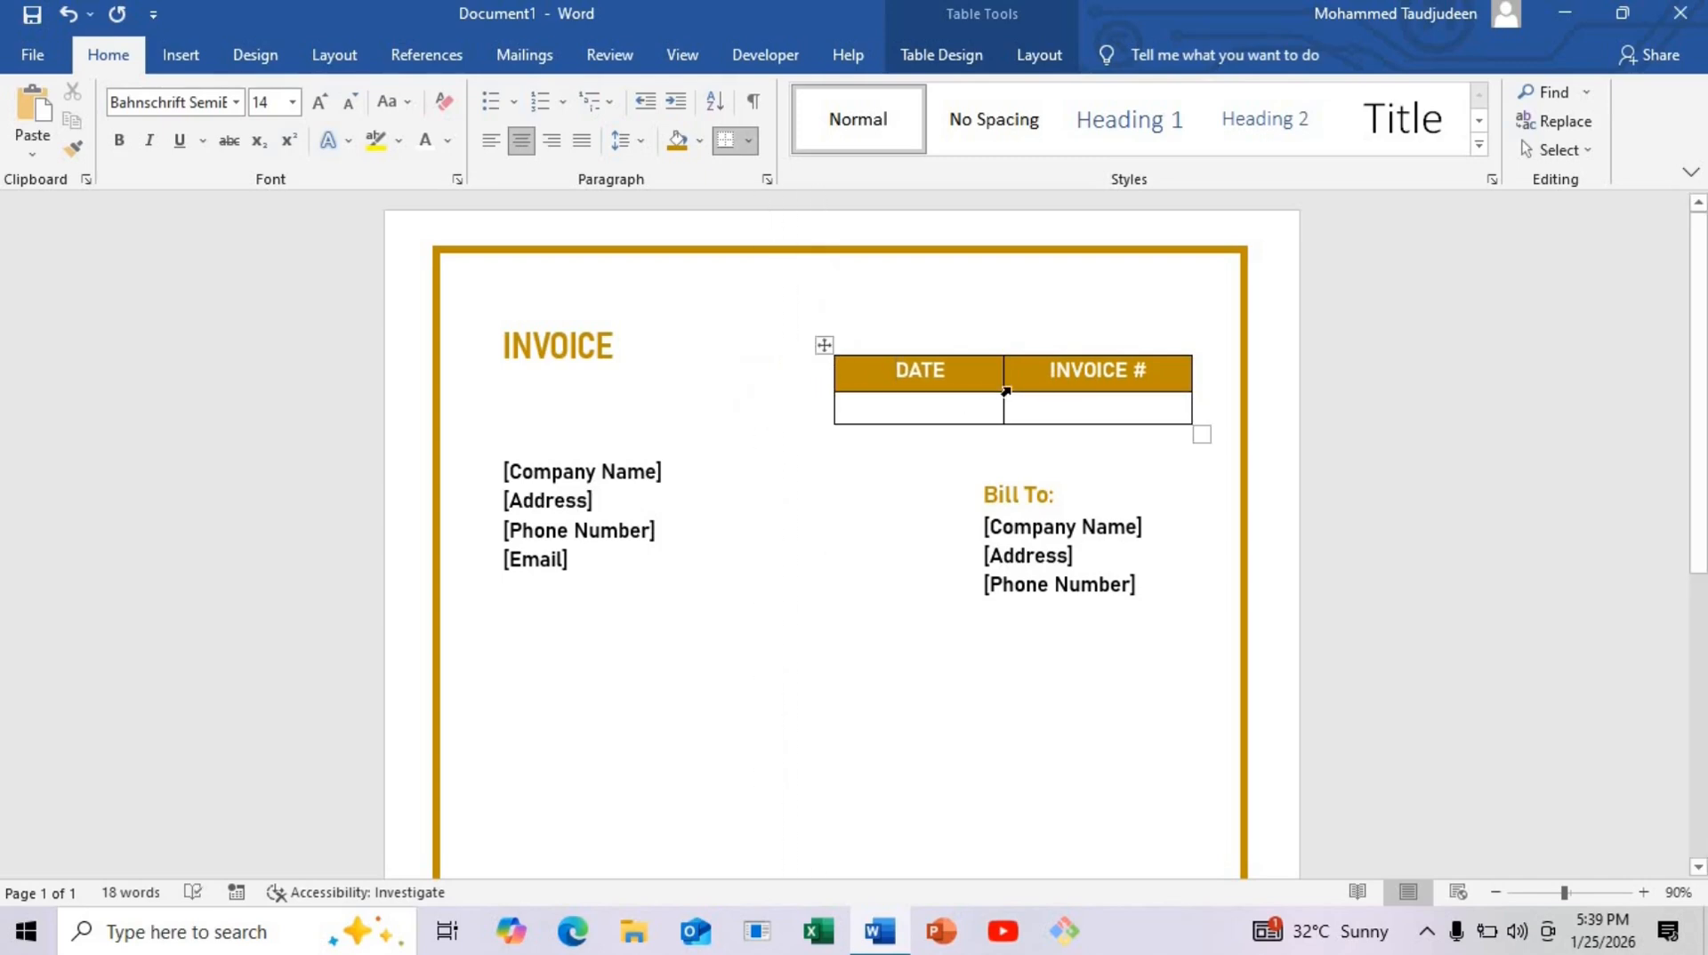
Step: Adjust the DATE and INVOICE # column widths, narrowing the table, and move it up level with the INVOICE title
{"action": "left_click_drag", "start_coordinate": [1004, 377], "coordinate": [1015, 379]}
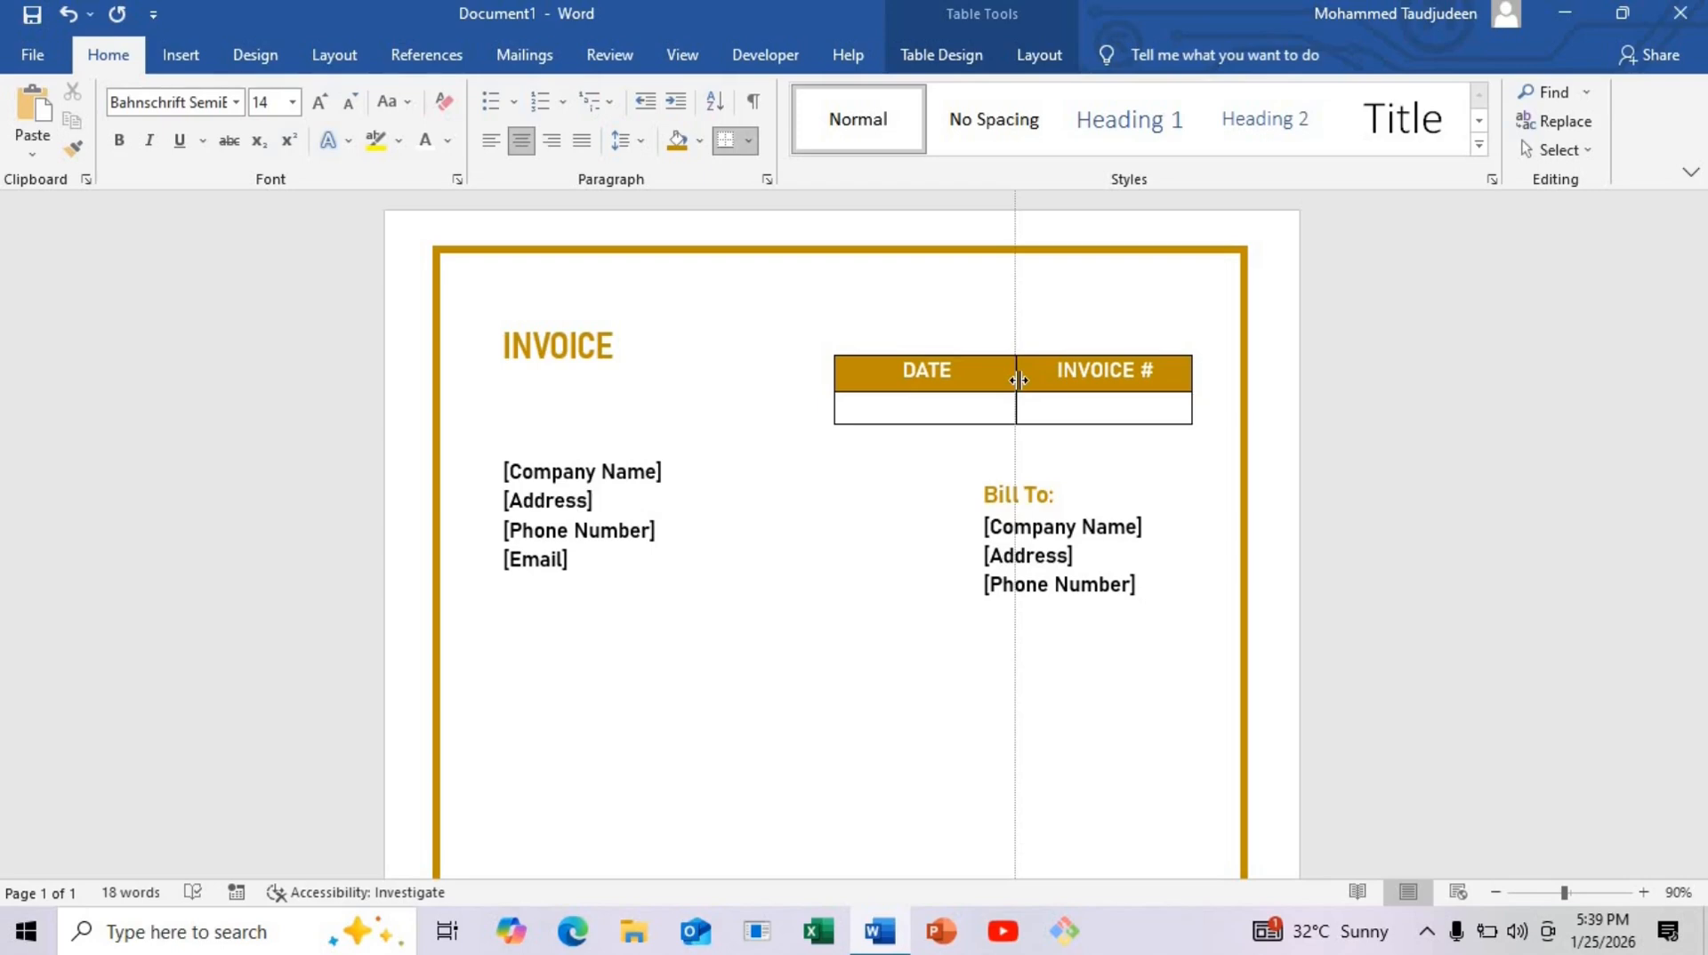
{"action": "left_click_drag", "start_coordinate": [1019, 379], "coordinate": [1022, 377]}
{"action": "left_click_drag", "start_coordinate": [834, 370], "coordinate": [856, 310]}
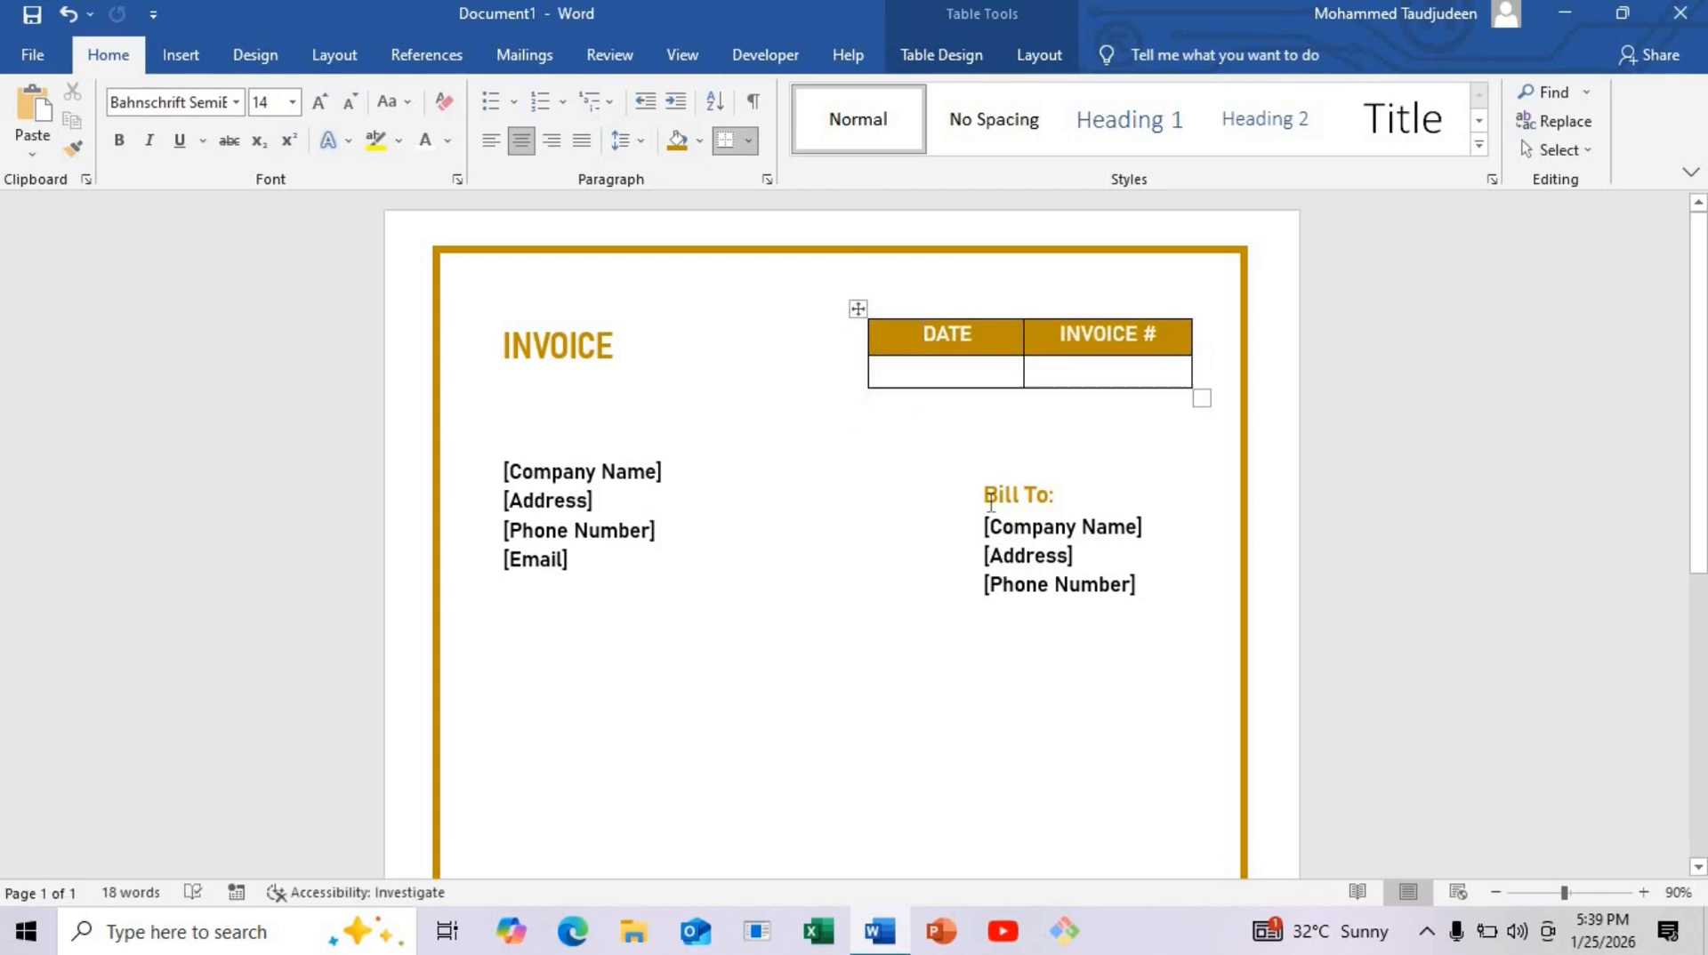
Step: Move the Bill To text box under the date table and extend it downward to fit the [Email] line
{"action": "left_click", "coordinate": [968, 464]}
{"action": "mouse_move", "coordinate": [1006, 473]}
{"action": "left_mouse_down"}
{"action": "mouse_move", "coordinate": [959, 431]}
{"action": "mouse_move", "coordinate": [893, 426]}
{"action": "left_mouse_up"}
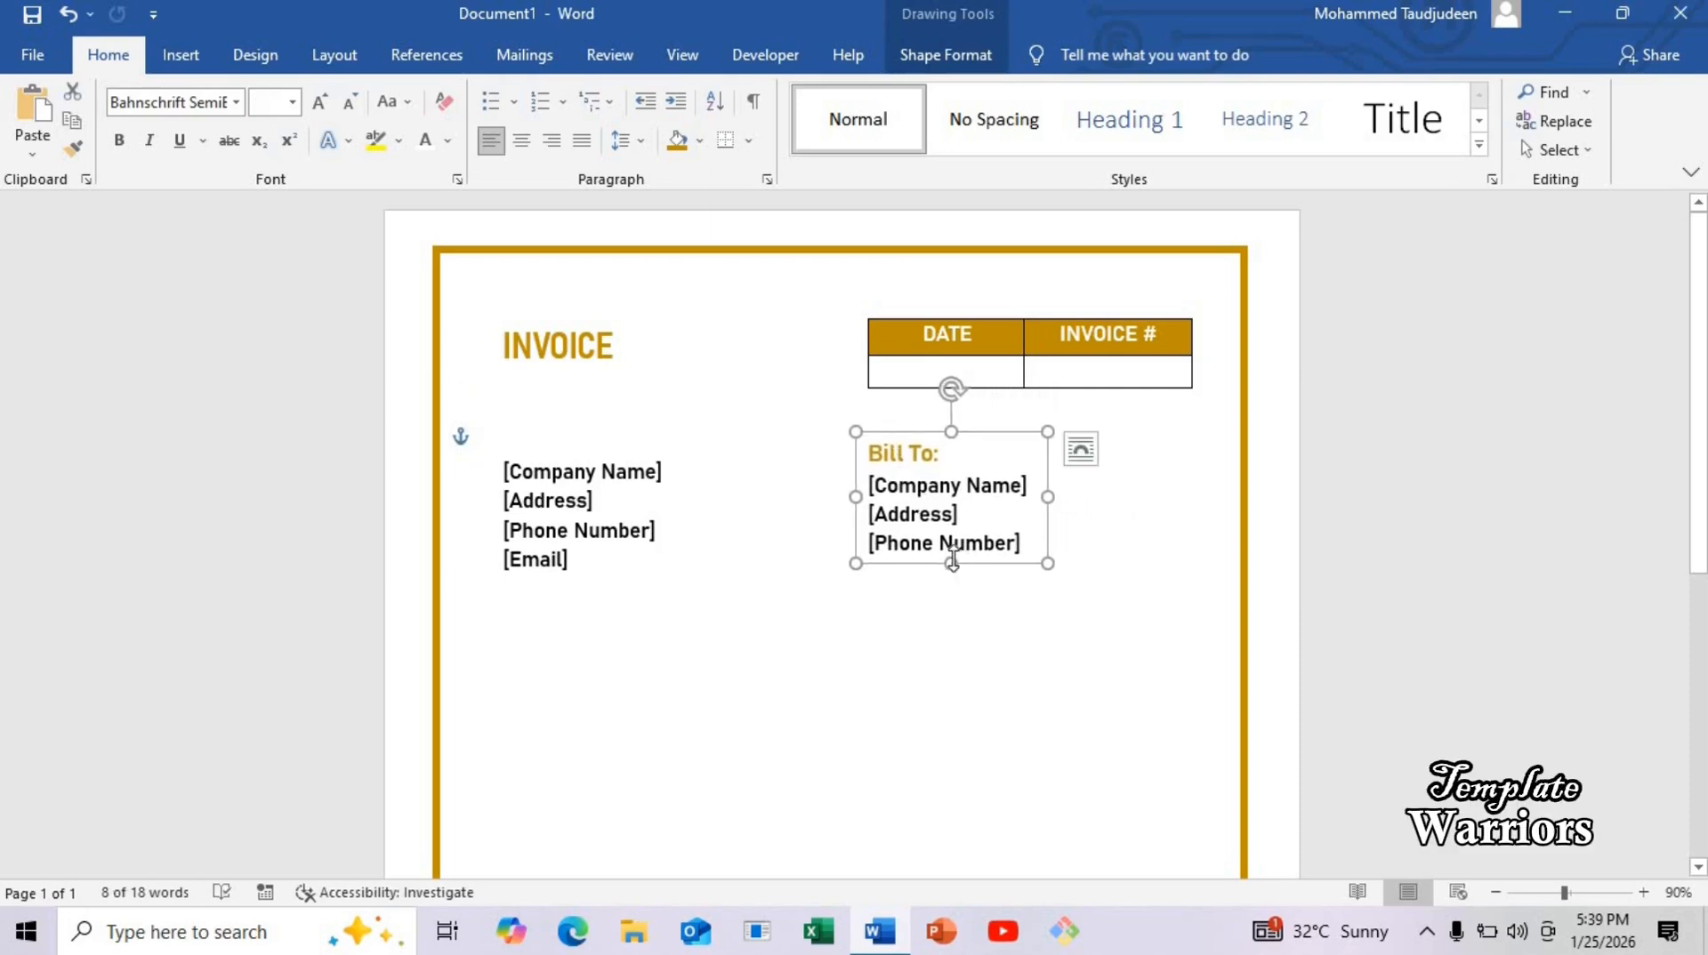
{"action": "left_click_drag", "start_coordinate": [952, 561], "coordinate": [961, 591]}
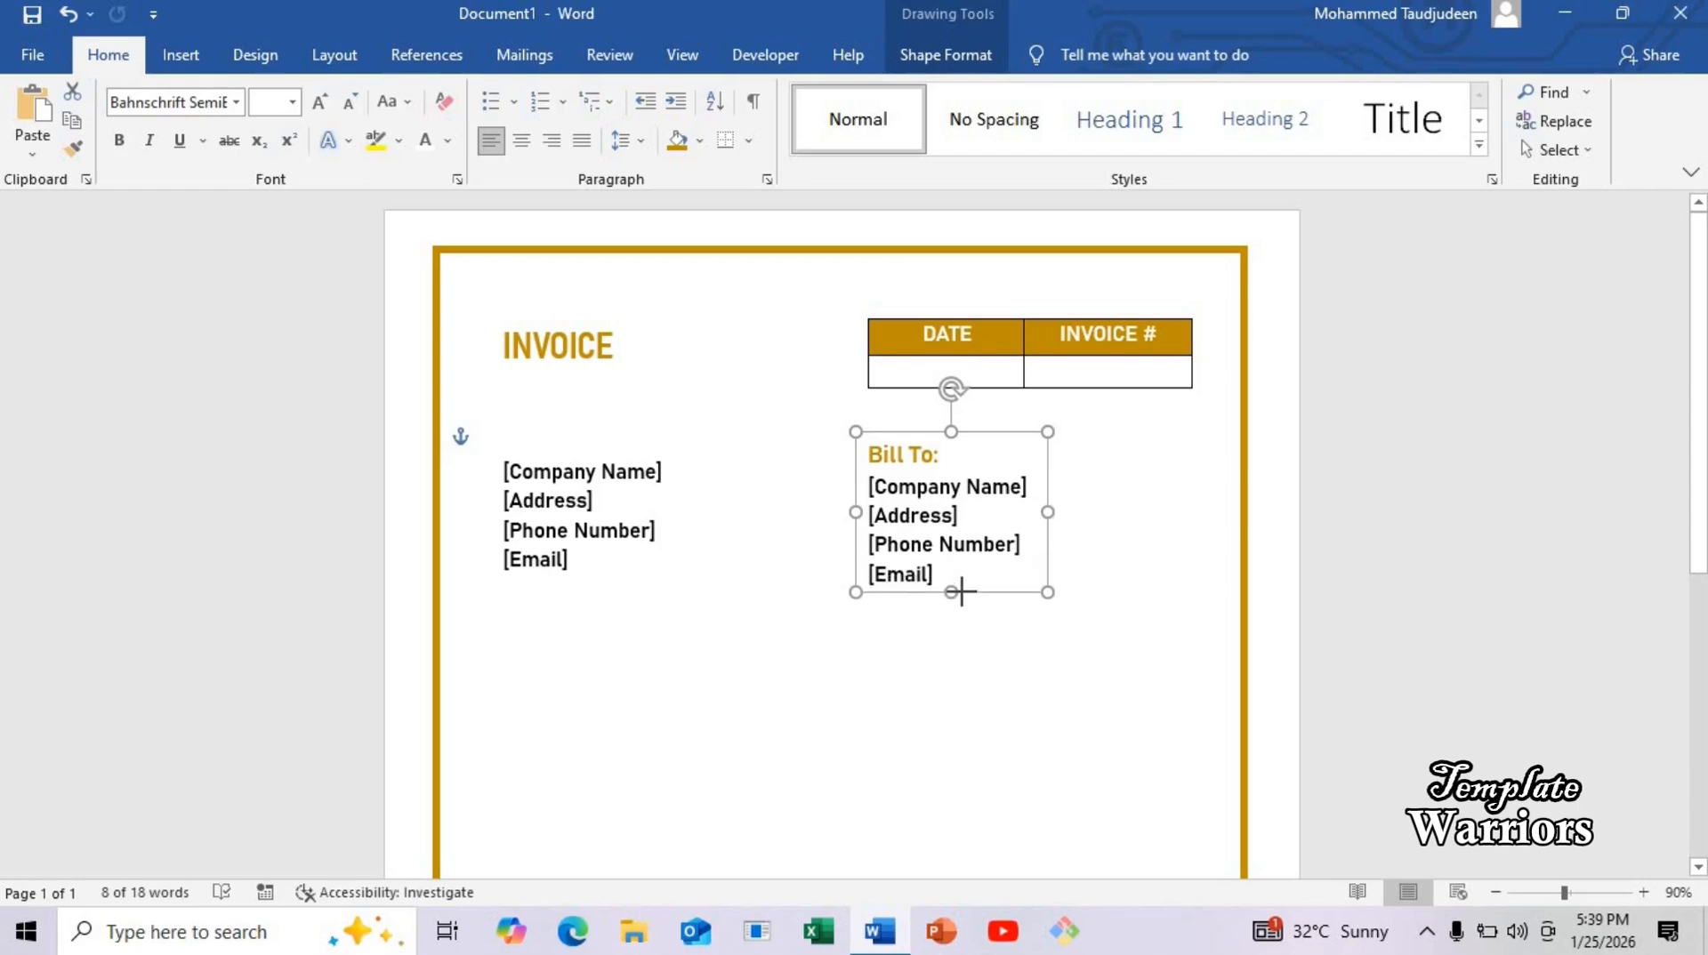
{"action": "left_click_drag", "start_coordinate": [915, 428], "coordinate": [908, 412]}
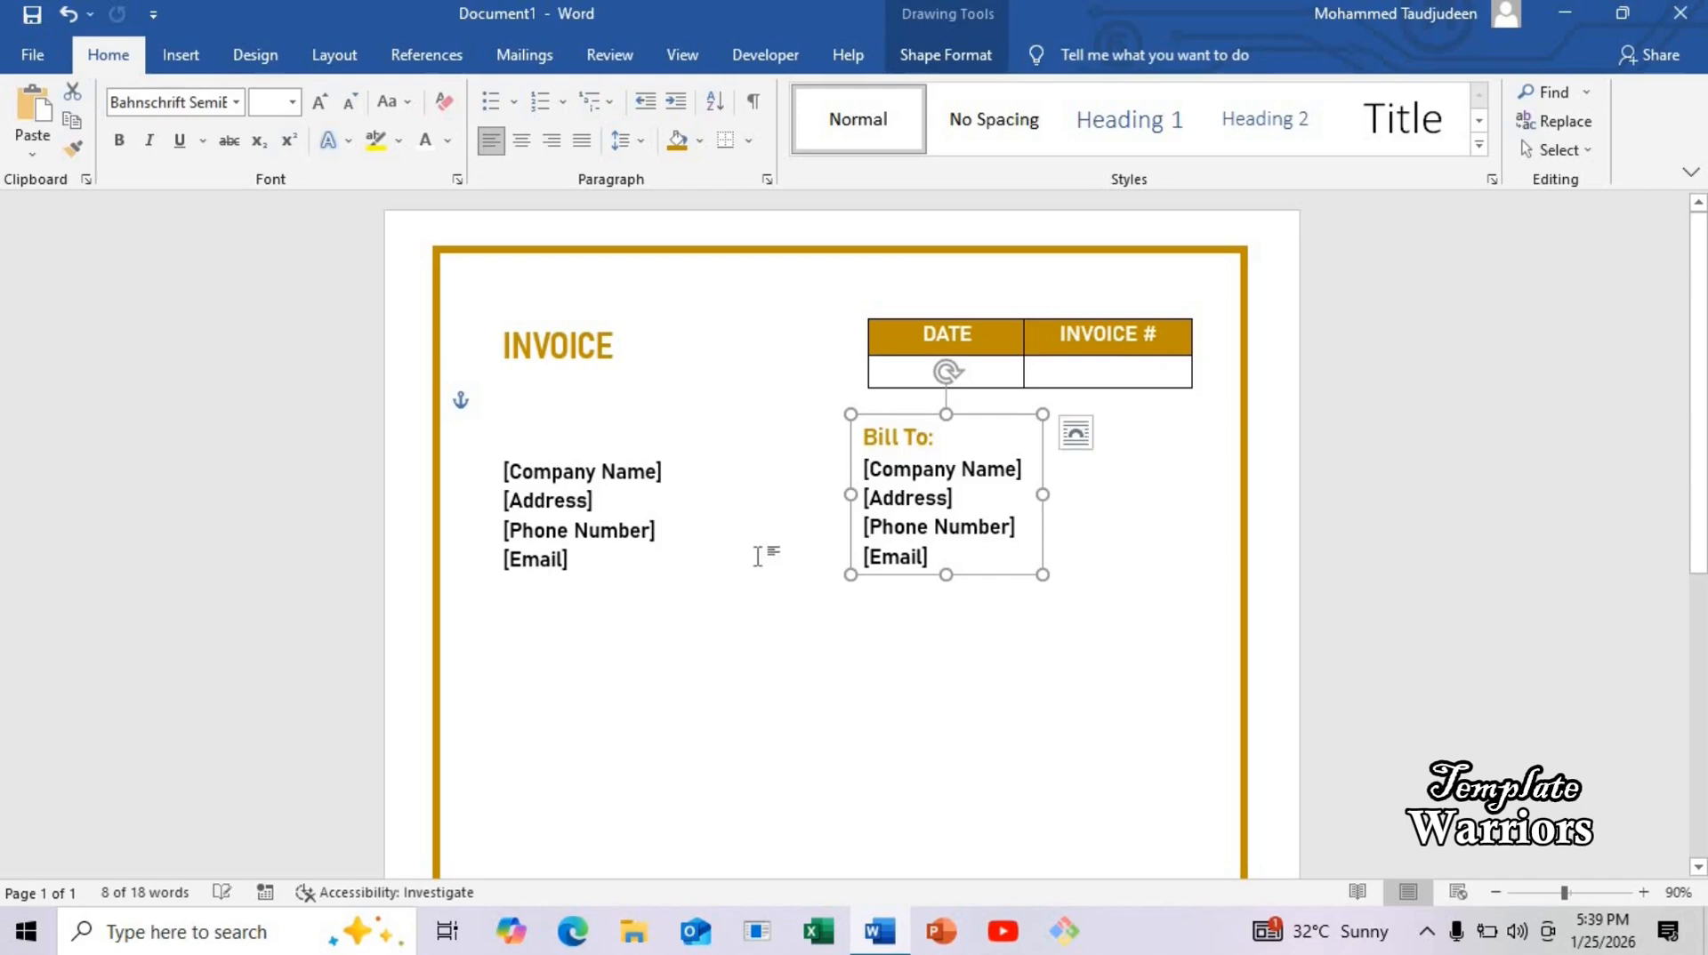
Step: Nudge the Bill To text box slightly down to line up its text with the company details
{"action": "left_click", "coordinate": [836, 822]}
{"action": "scroll", "coordinate": [899, 859], "scroll_direction": "down", "scroll_amount": 1}
{"action": "scroll", "coordinate": [888, 481], "scroll_direction": "down", "scroll_amount": 1}
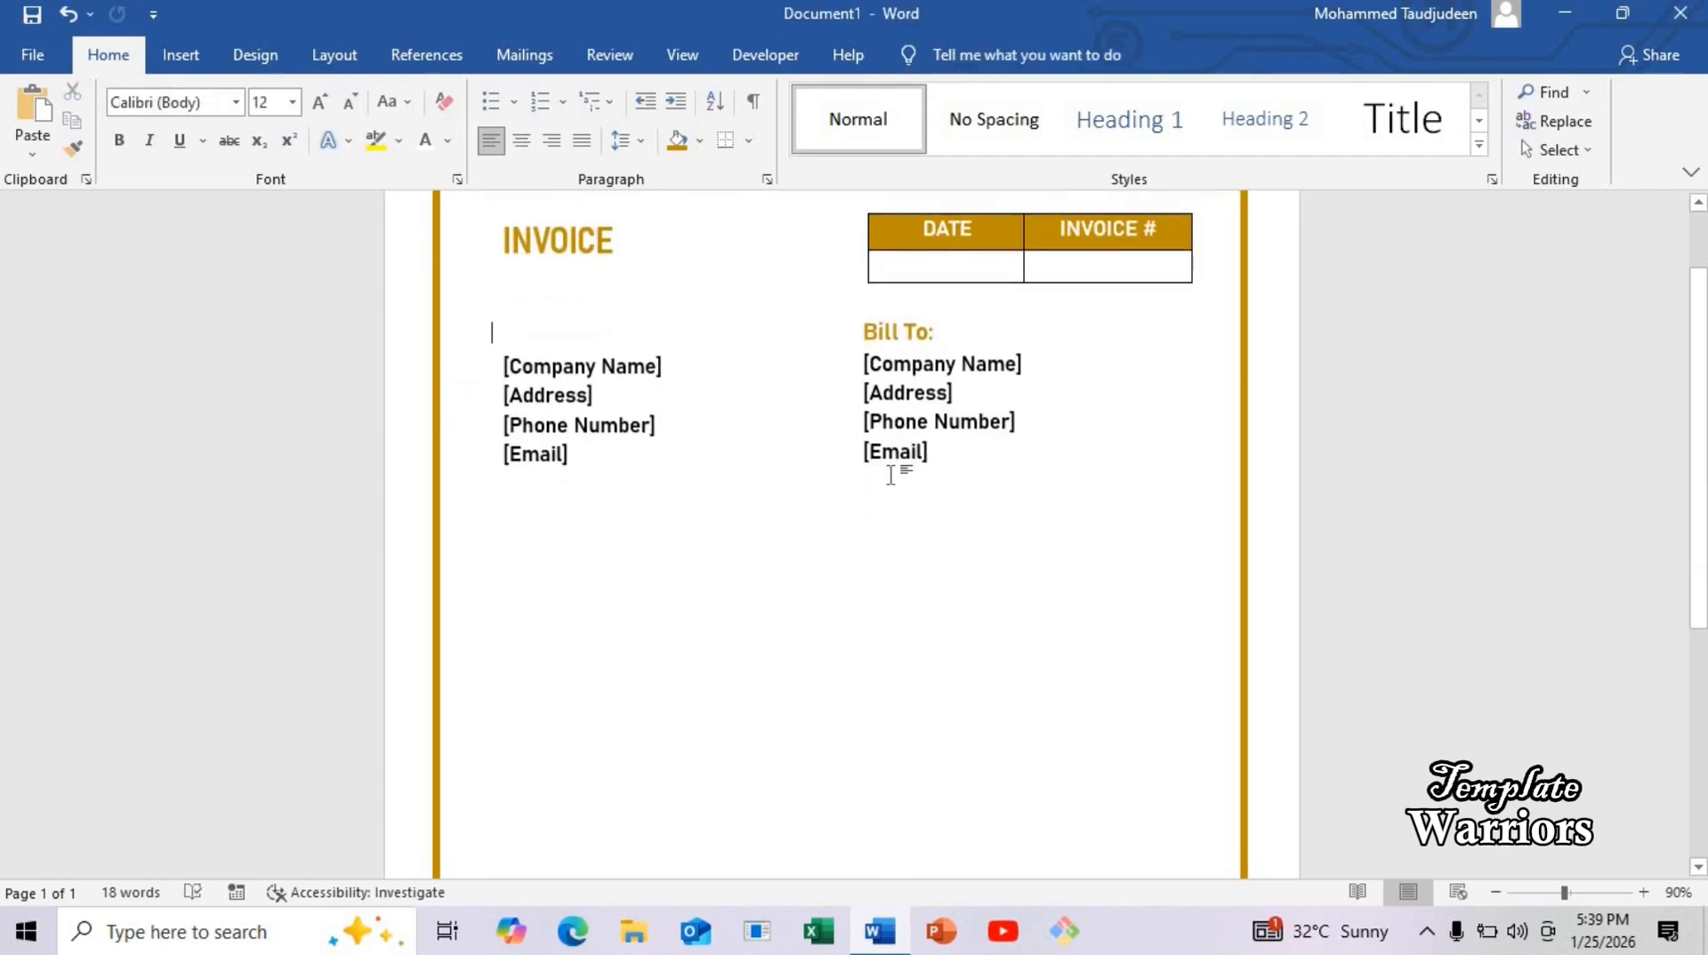
{"action": "left_click", "coordinate": [900, 451]}
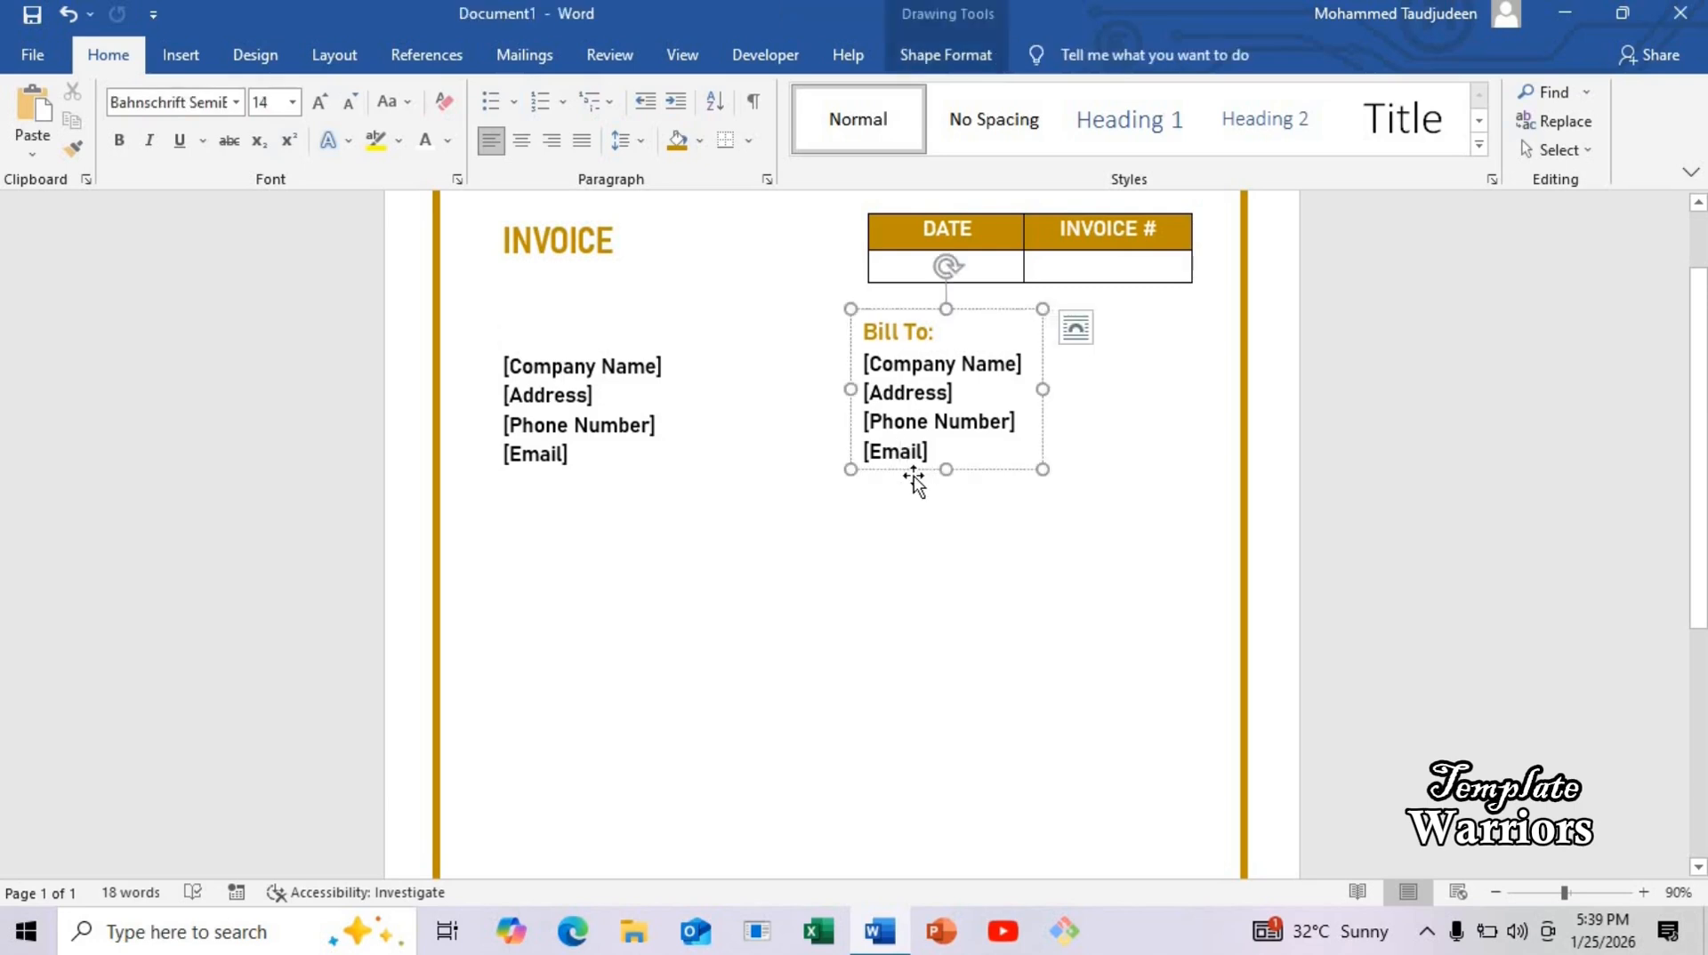
{"action": "left_click_drag", "start_coordinate": [913, 477], "coordinate": [914, 480]}
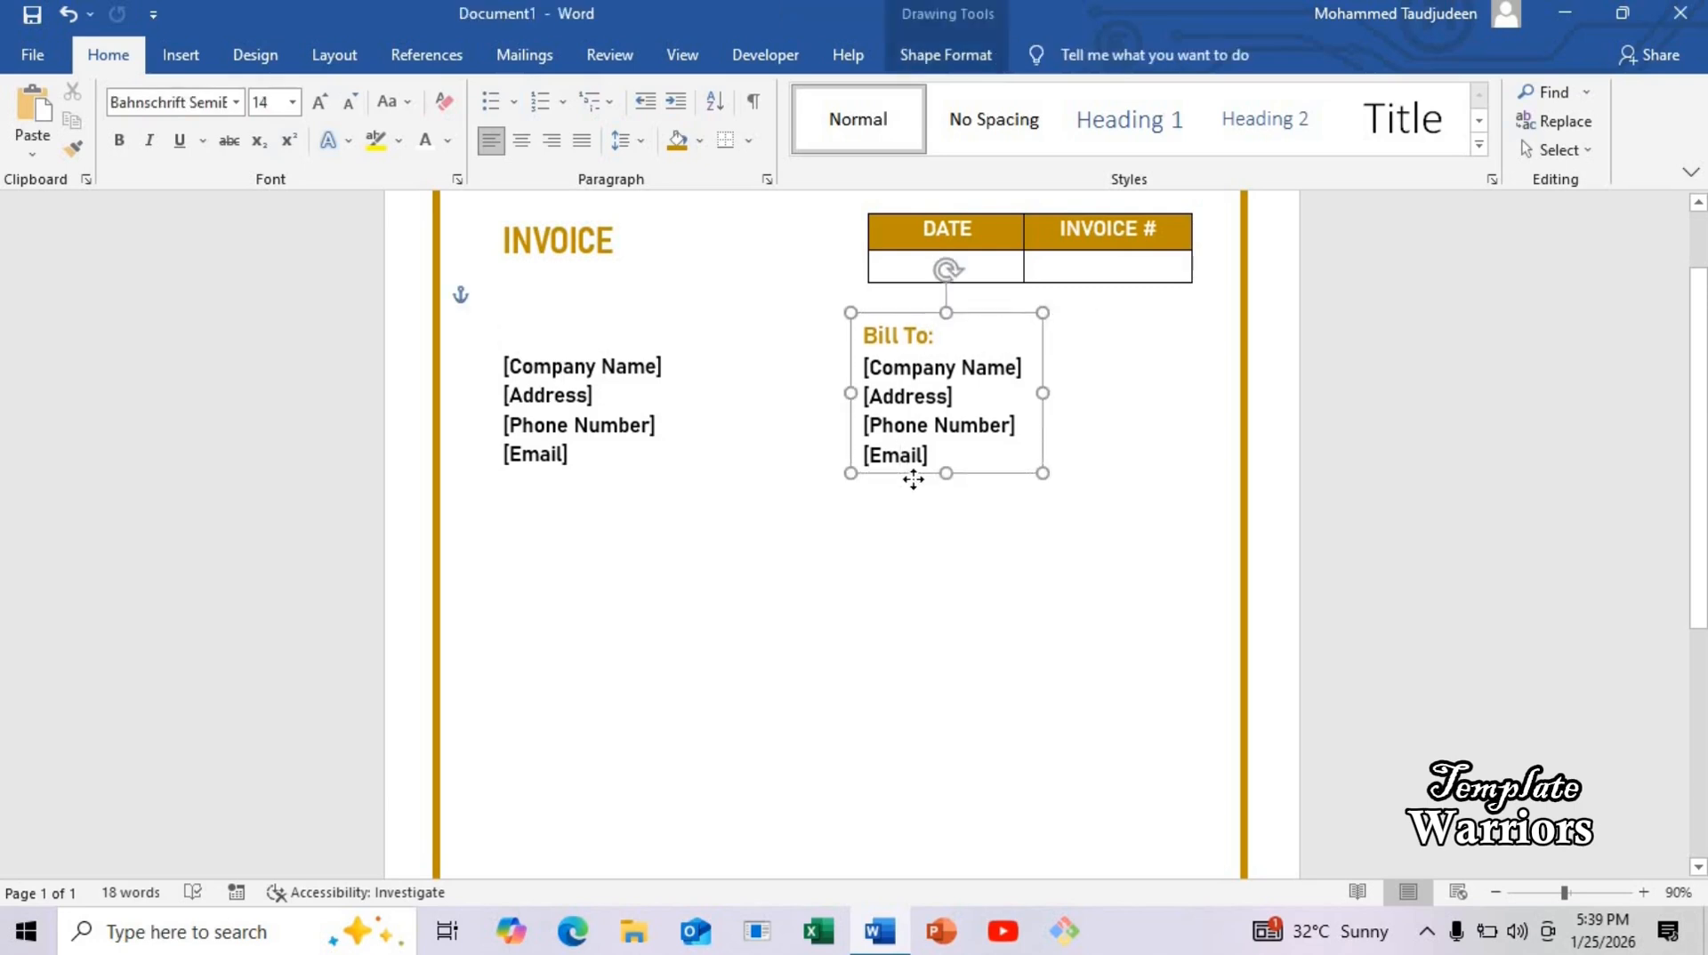
{"action": "key", "text": "Down"}
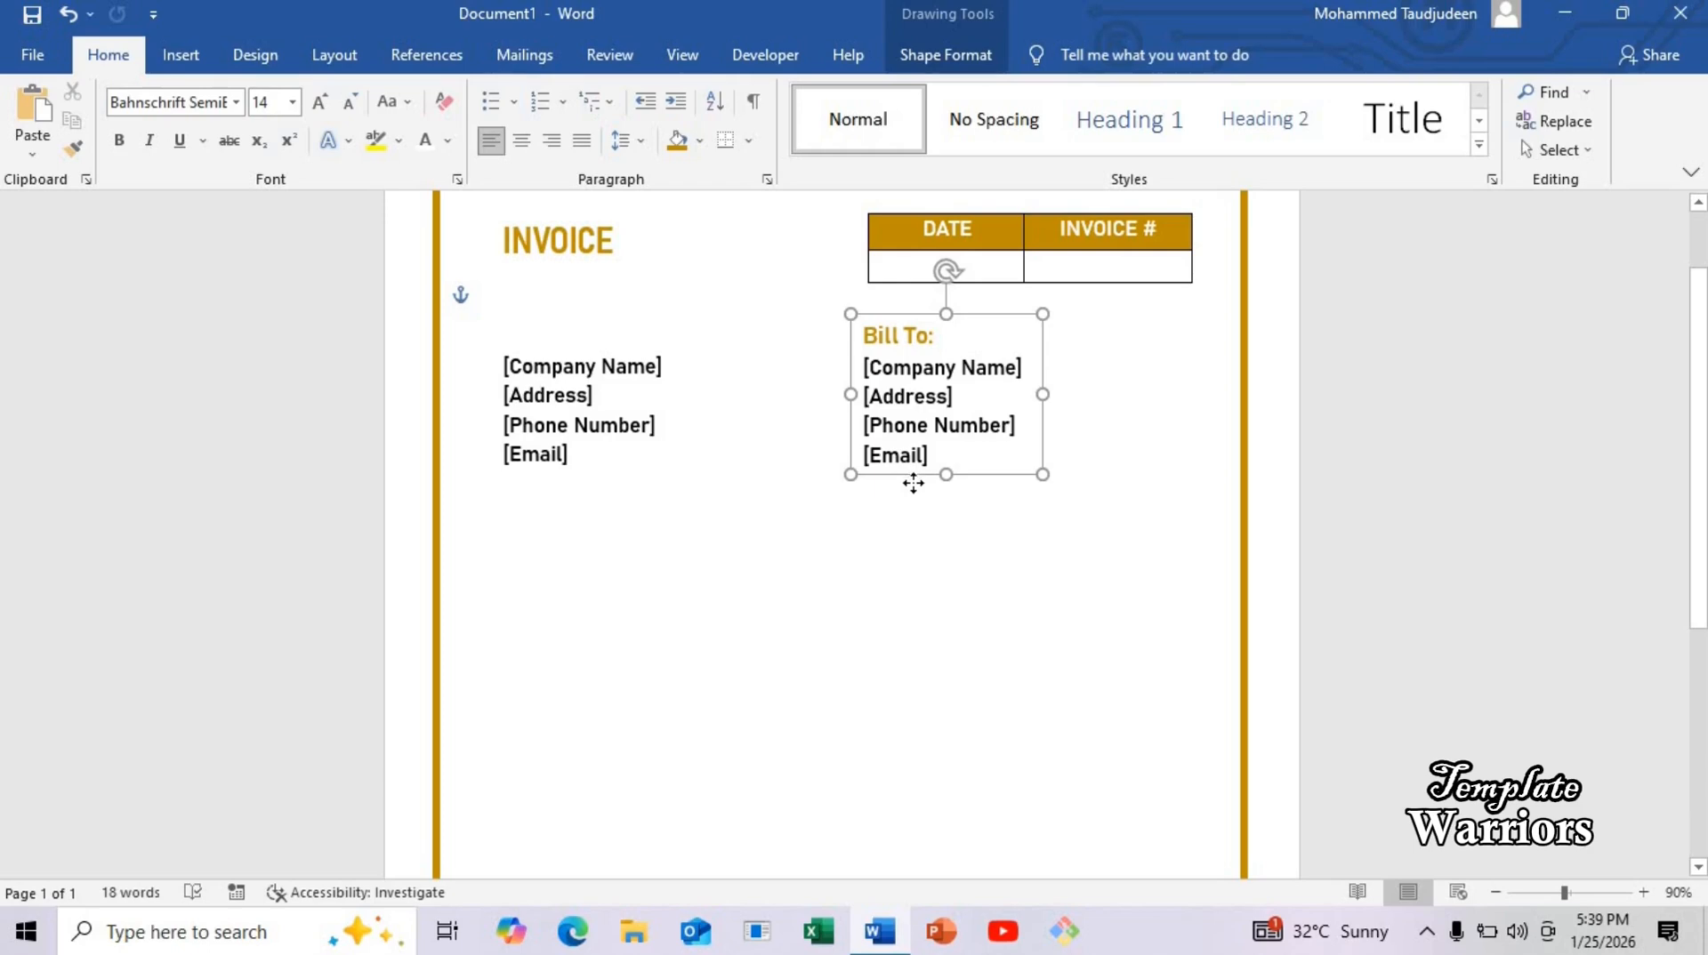
Step: Insert a table with four columns and eight rows below the company and Bill To details
{"action": "left_click", "coordinate": [494, 492]}
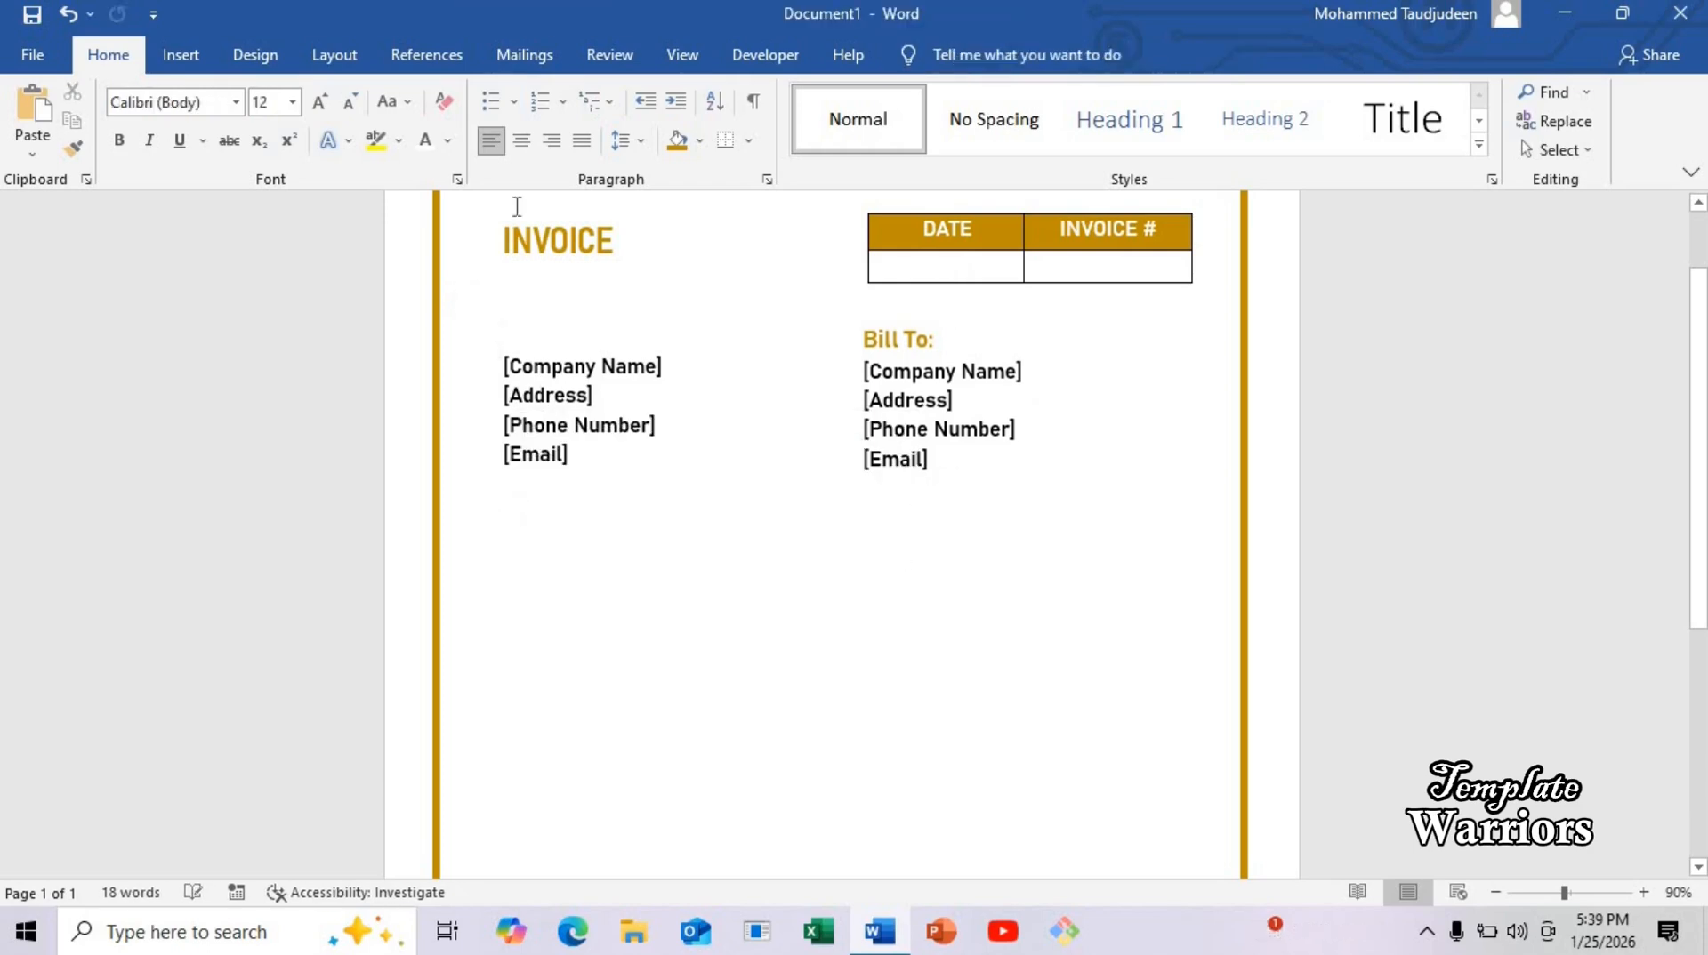
{"action": "left_click", "coordinate": [181, 64]}
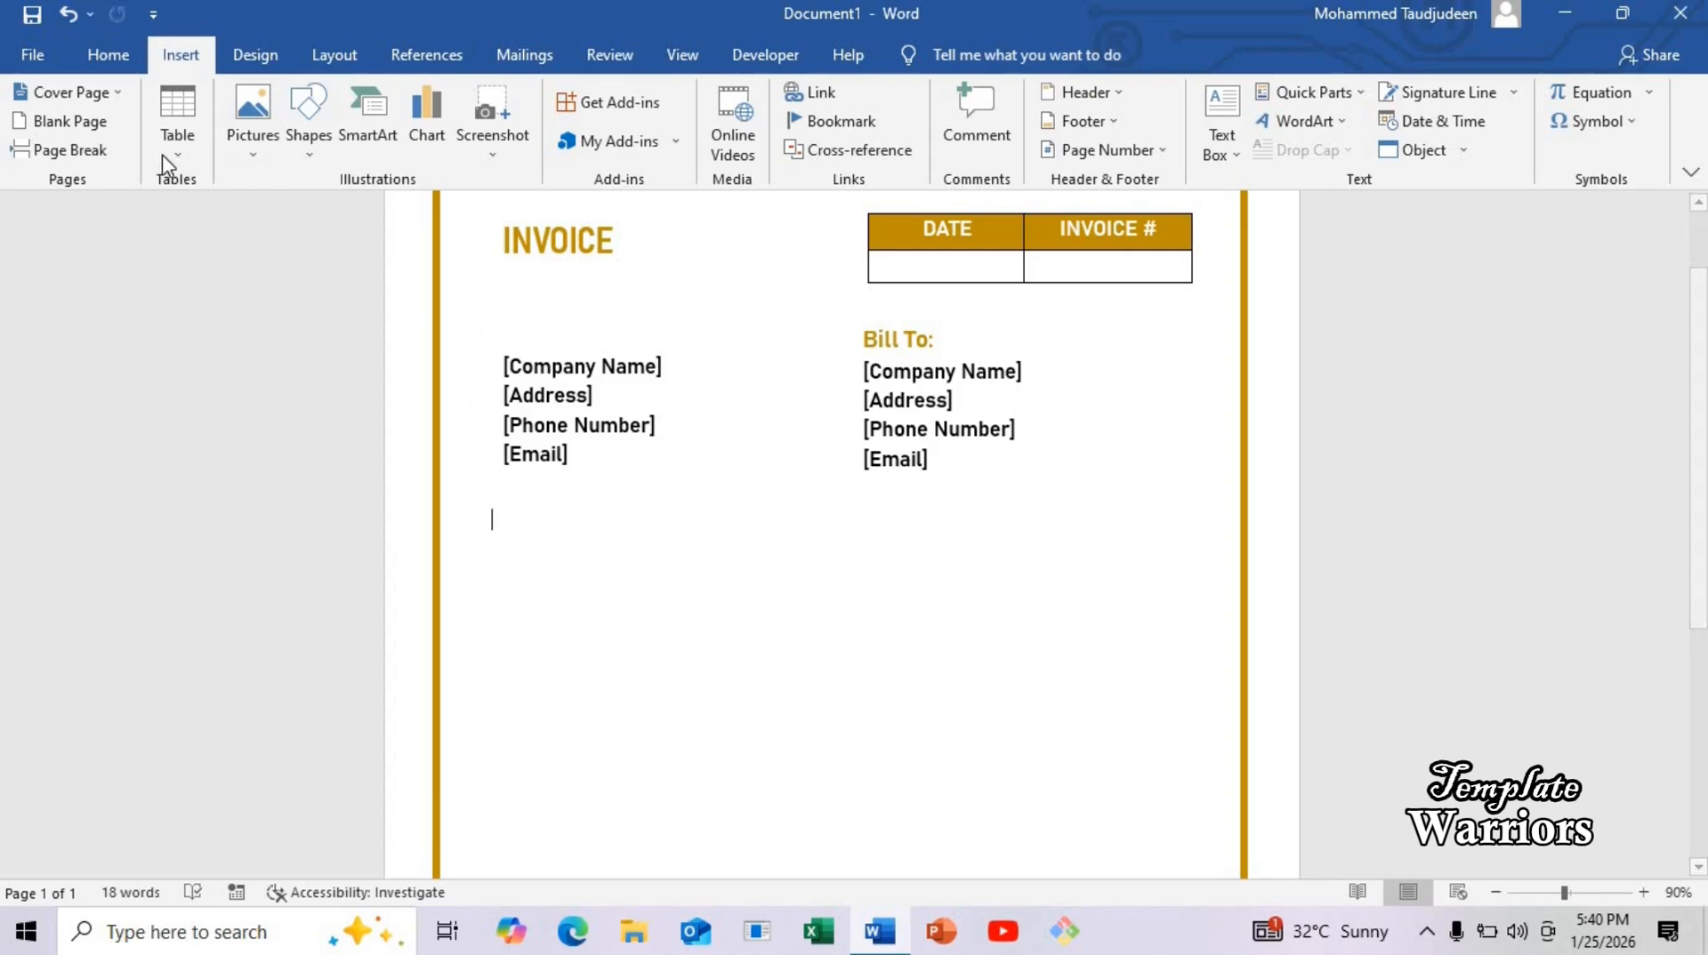
{"action": "left_click", "coordinate": [178, 125]}
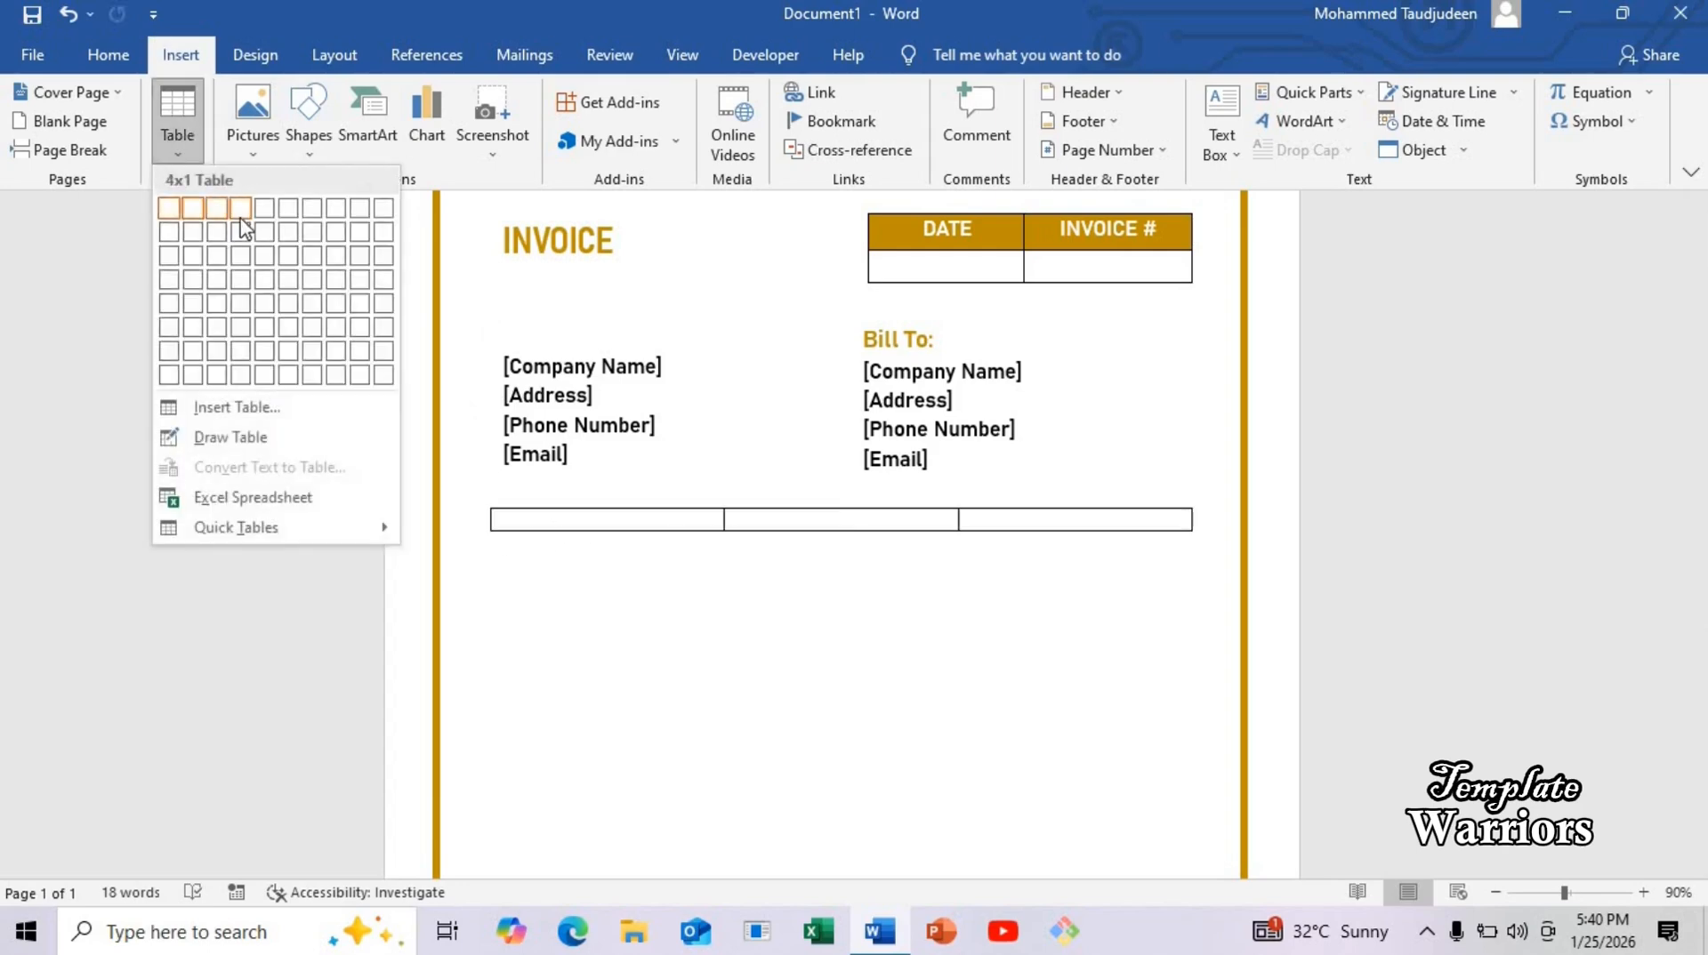
{"action": "left_click", "coordinate": [241, 383]}
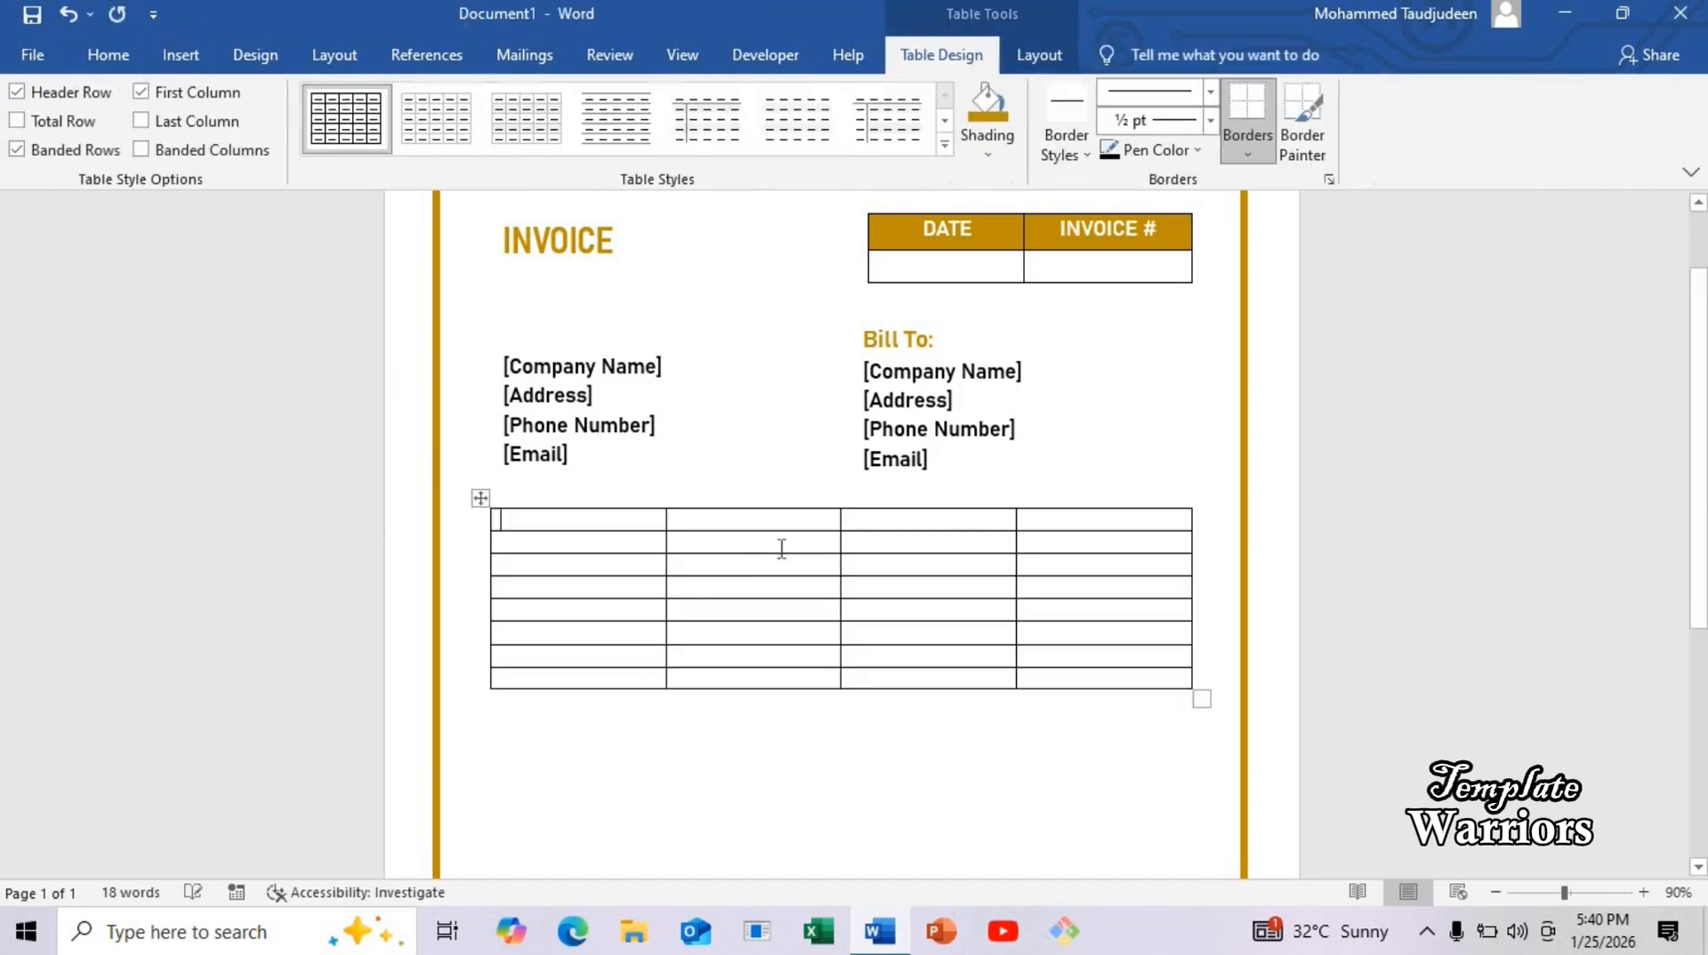
Step: Make all eight rows of the new item table taller and equal in height
{"action": "scroll", "coordinate": [1048, 304], "scroll_direction": "down", "scroll_amount": 3}
{"action": "scroll", "coordinate": [1048, 304], "scroll_direction": "up", "scroll_amount": 1}
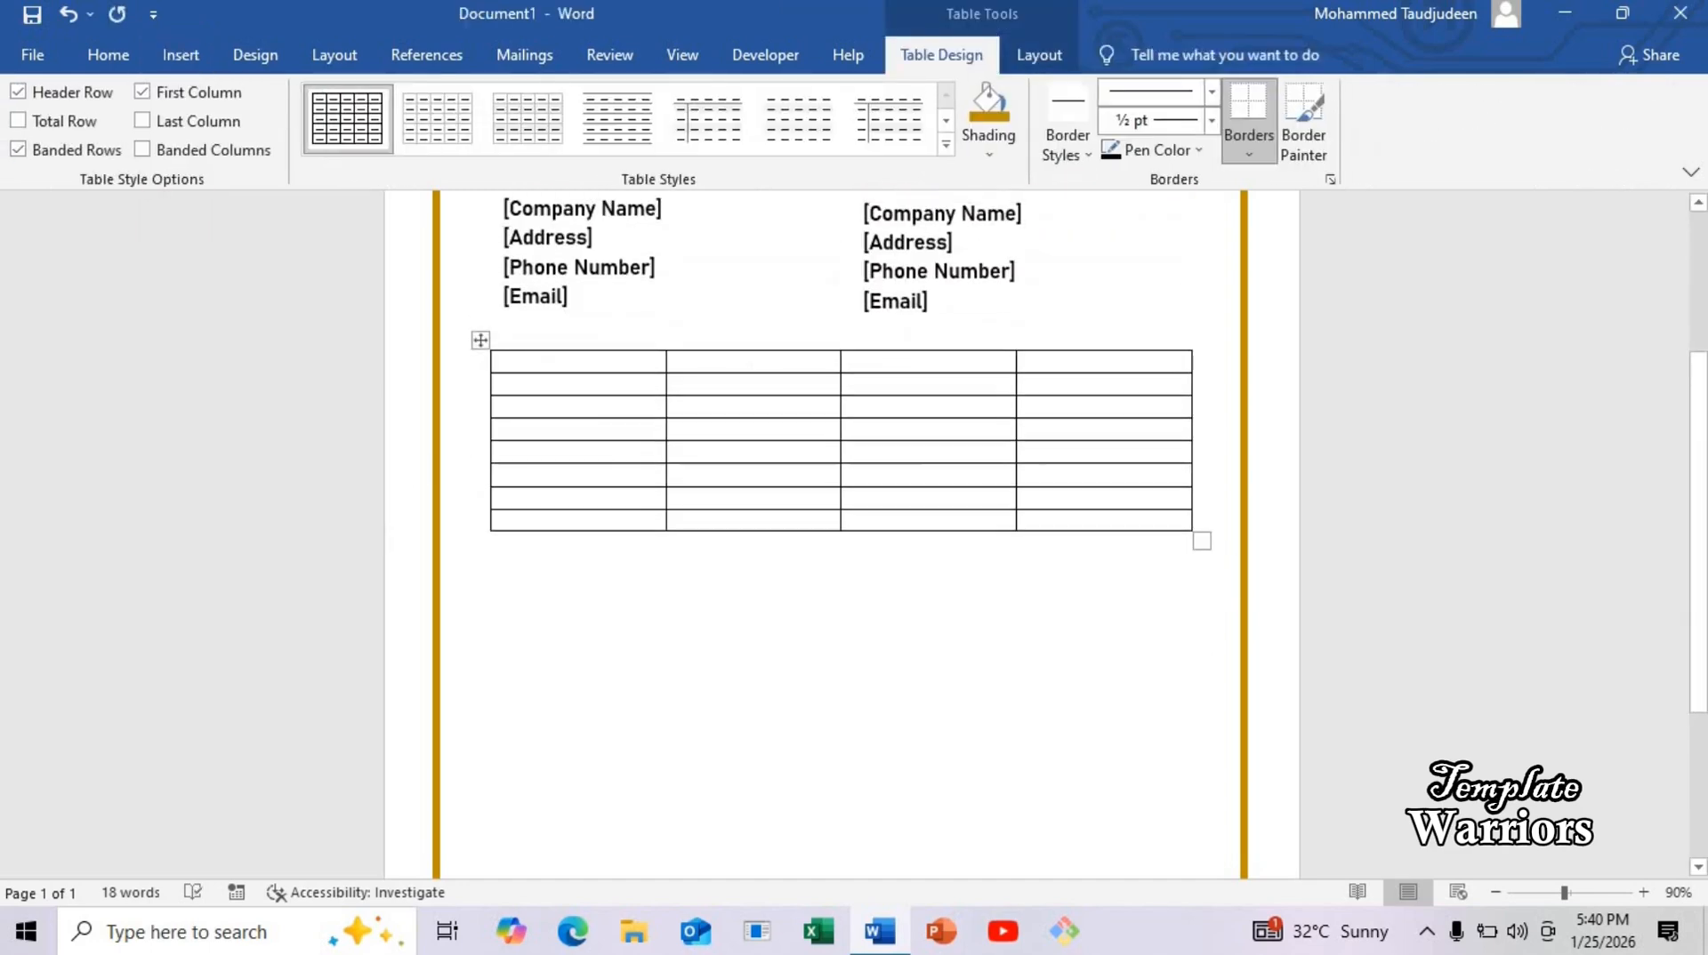
{"action": "left_click", "coordinate": [1643, 892]}
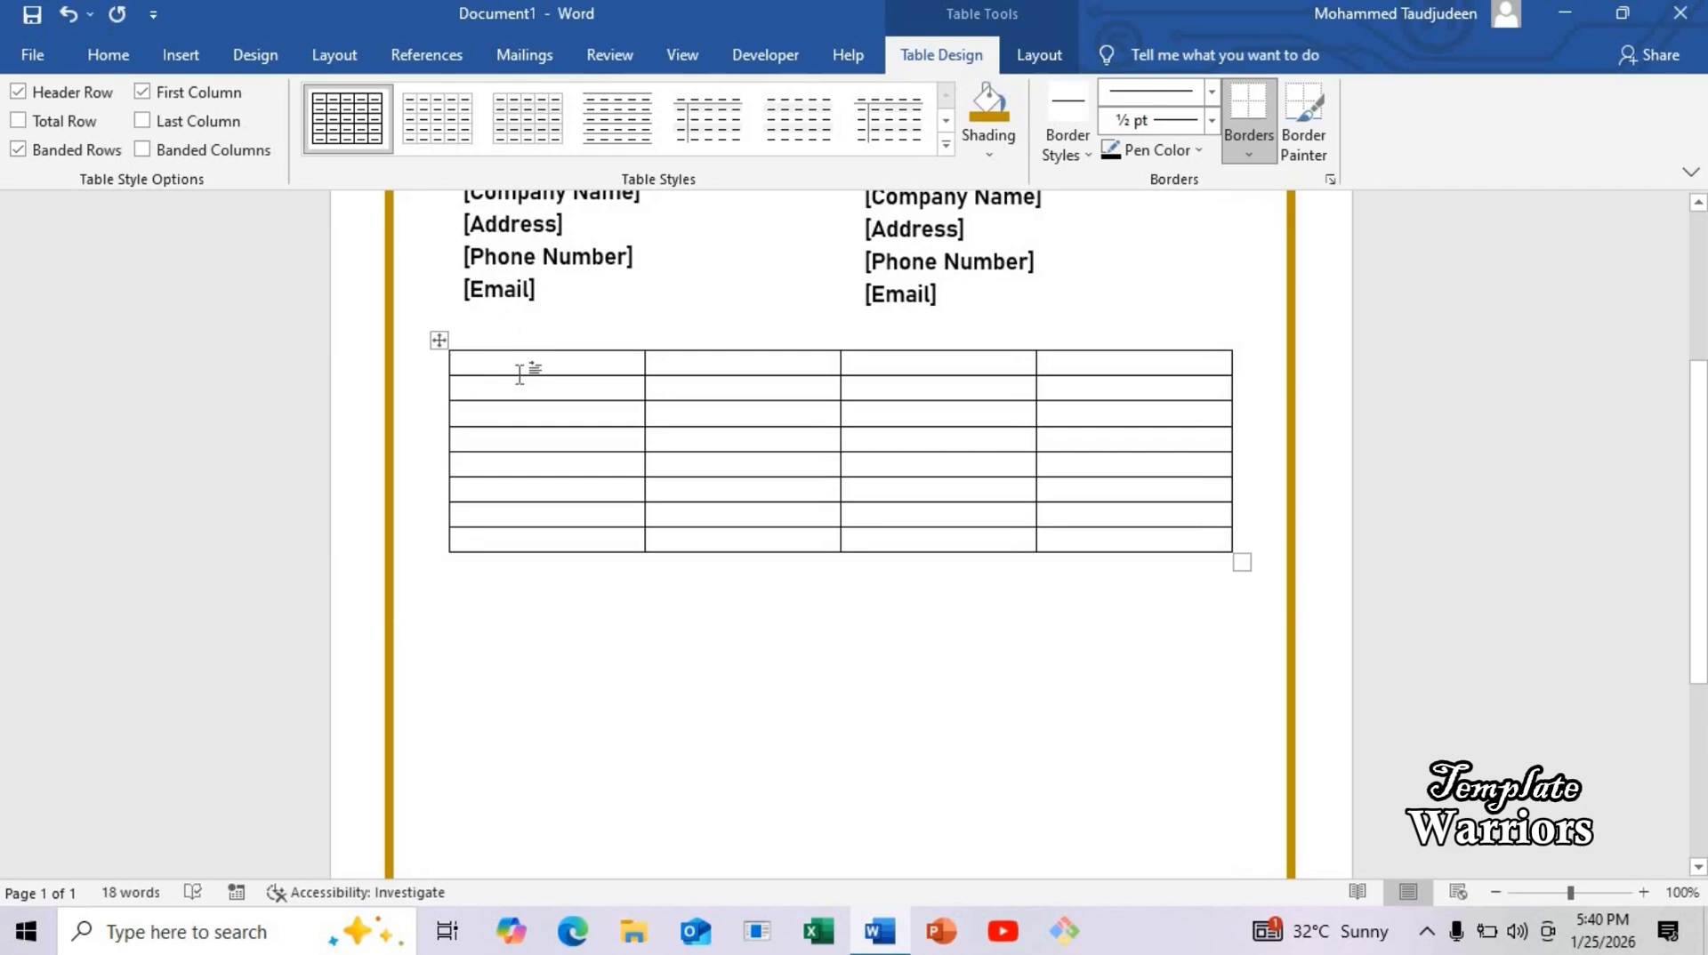
{"action": "left_click_drag", "start_coordinate": [519, 376], "coordinate": [507, 650]}
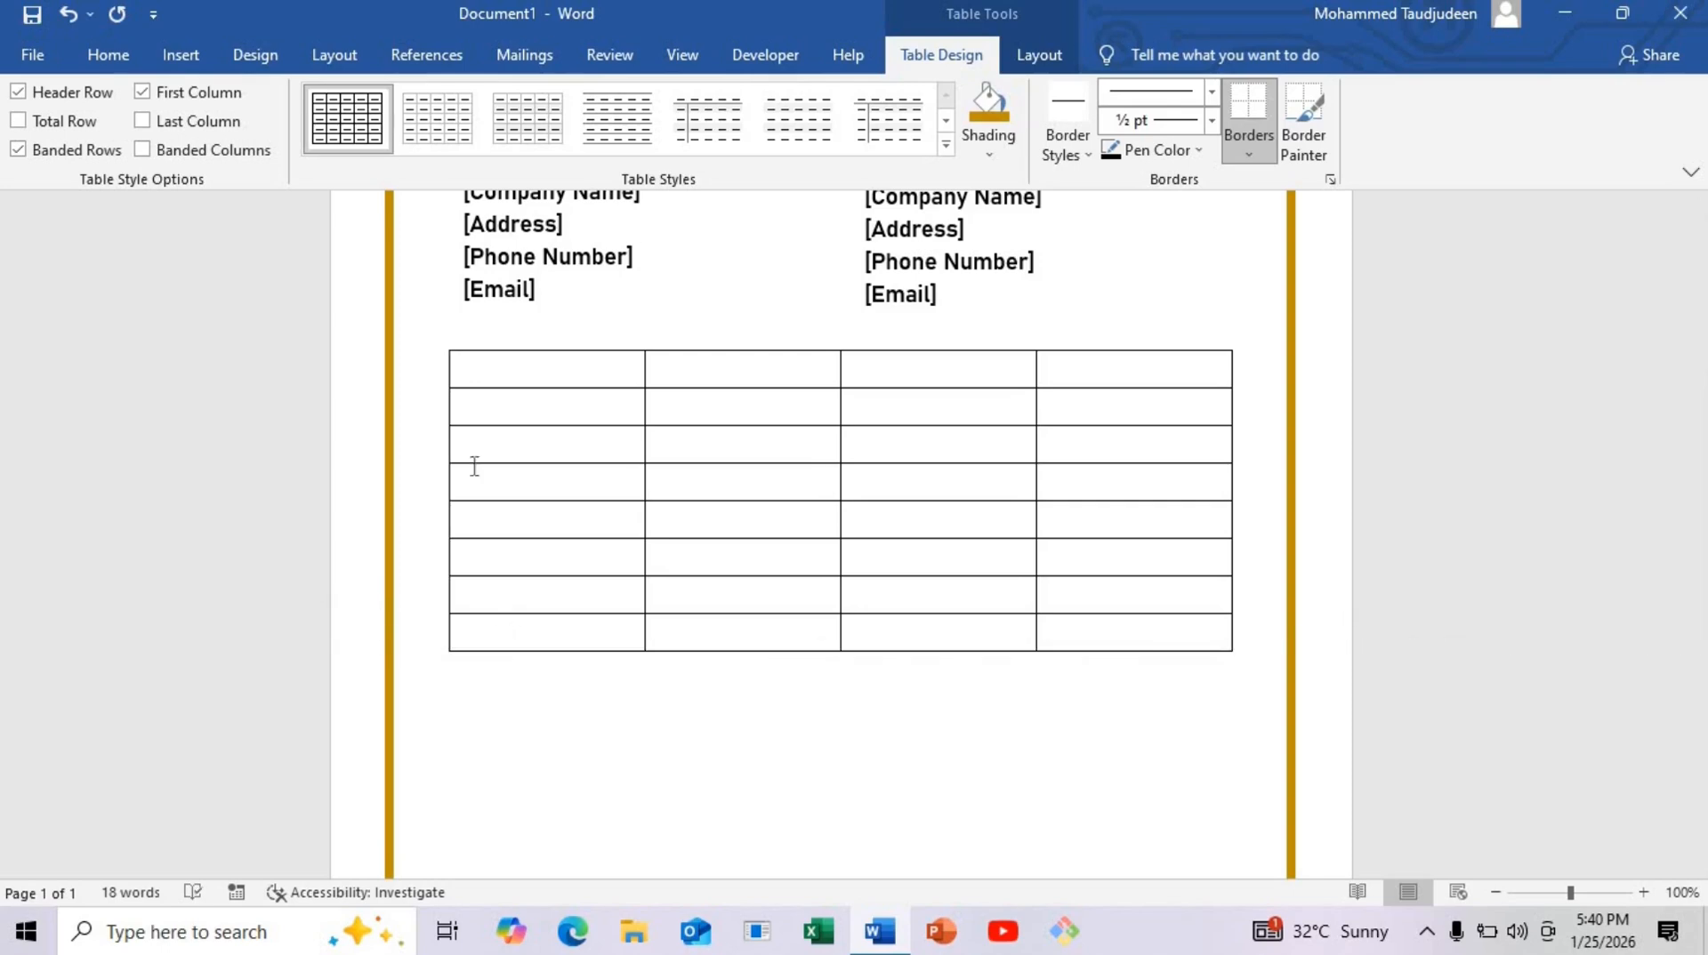
Step: Shade the item table's first row dark gold and enter the headings NAME, QUANTITY, UNIT PRICE and TOTAL
{"action": "left_click", "coordinate": [419, 366]}
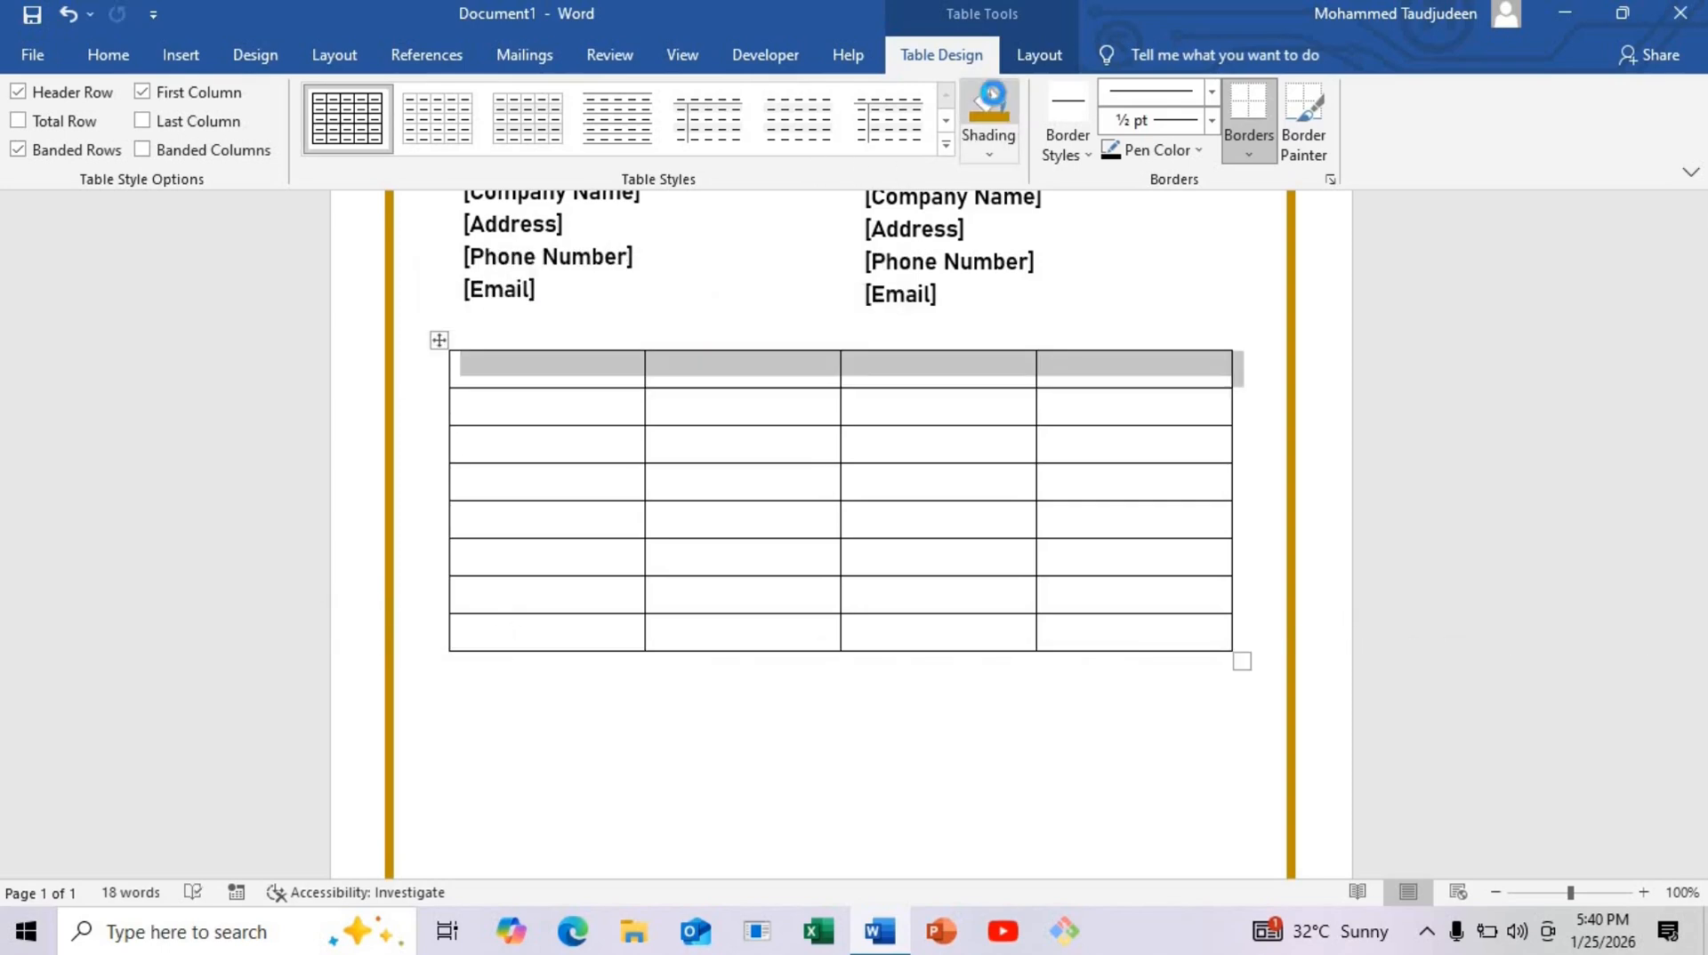
{"action": "left_click", "coordinate": [988, 105]}
{"action": "left_click", "coordinate": [522, 360]}
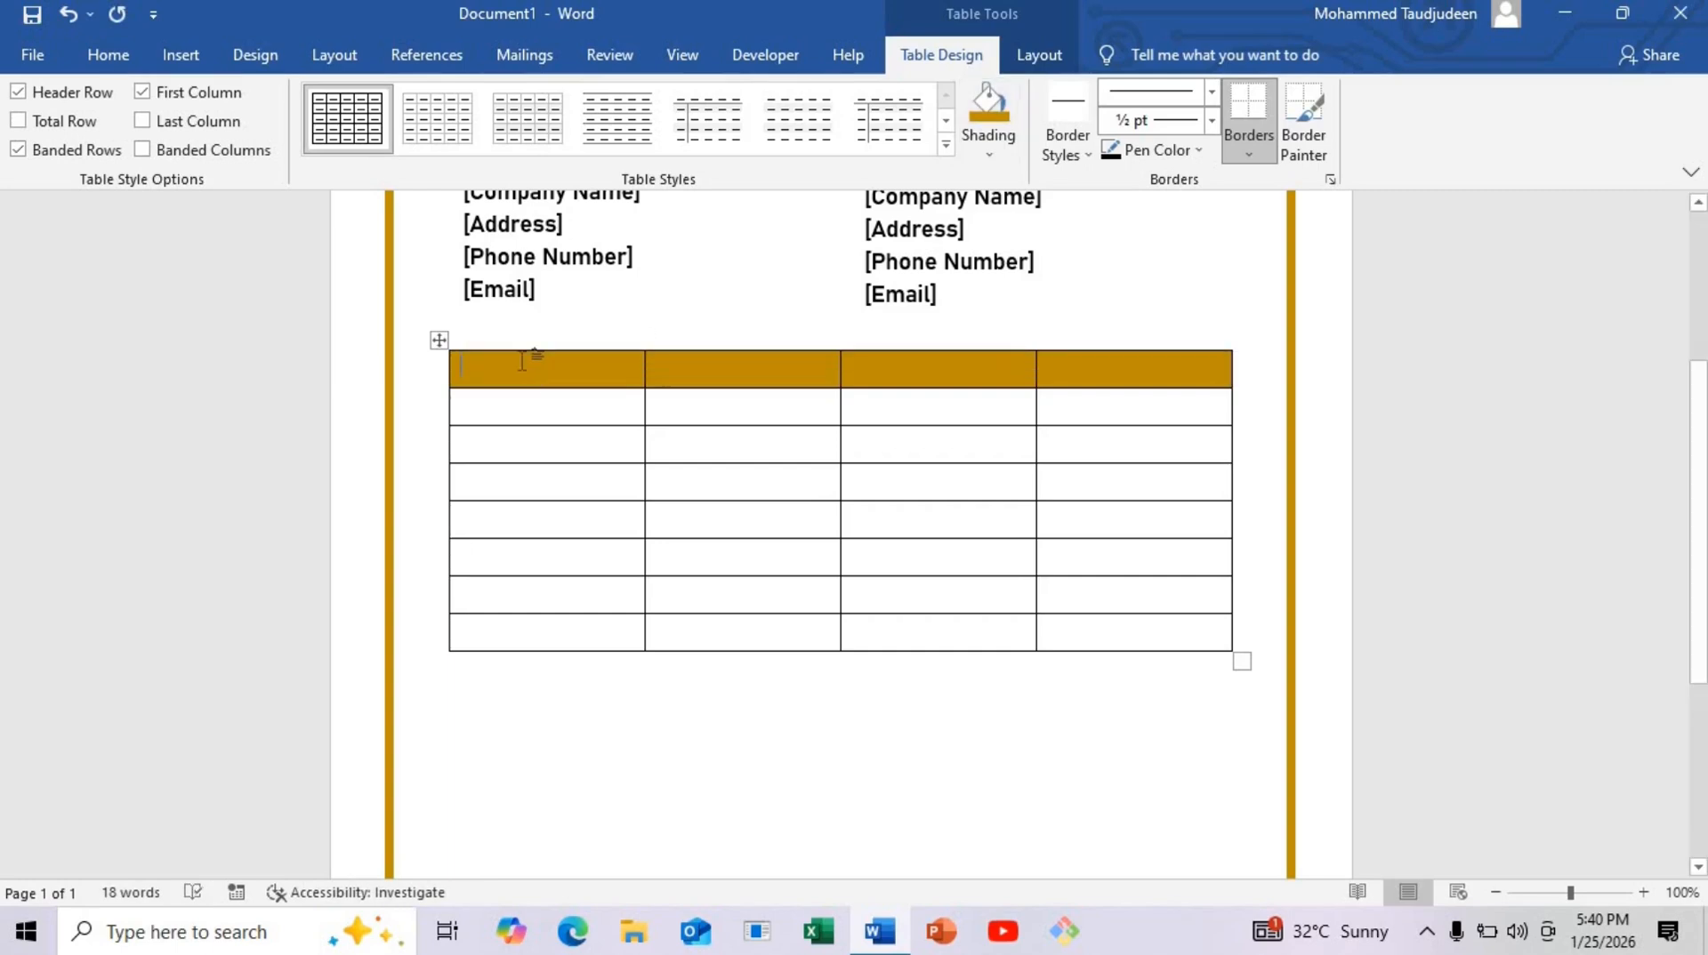
{"action": "type", "text": "NAME"}
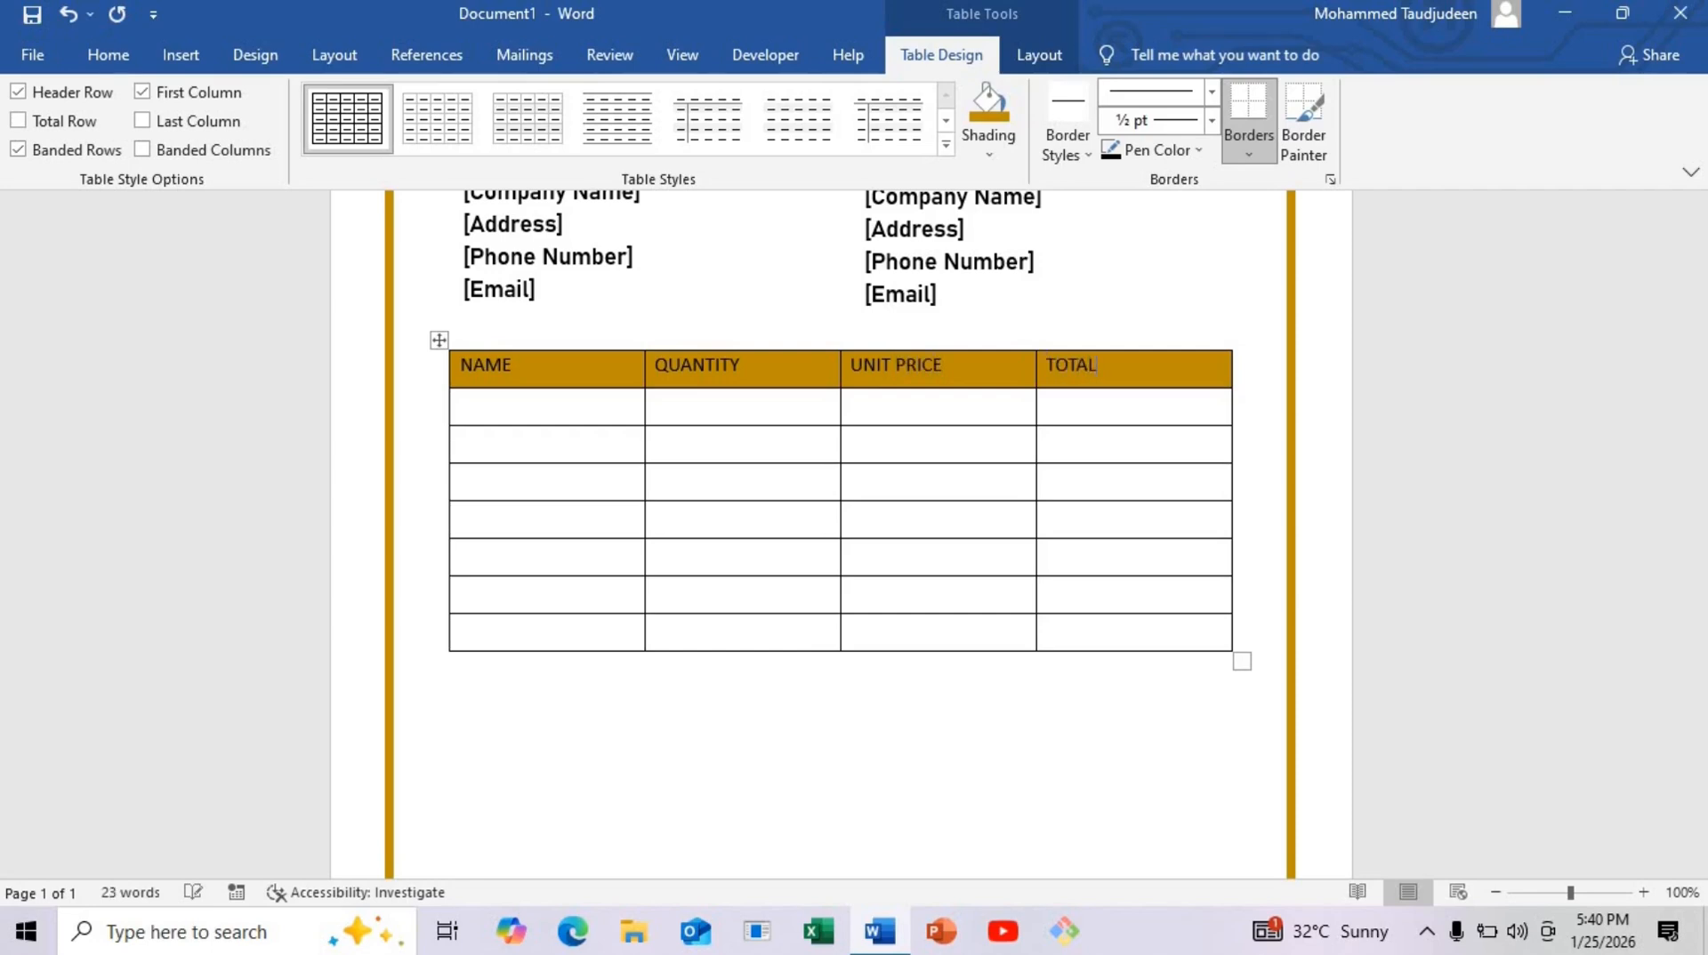
Step: Centre the item table's header text and colour it white
{"action": "left_click", "coordinate": [433, 369]}
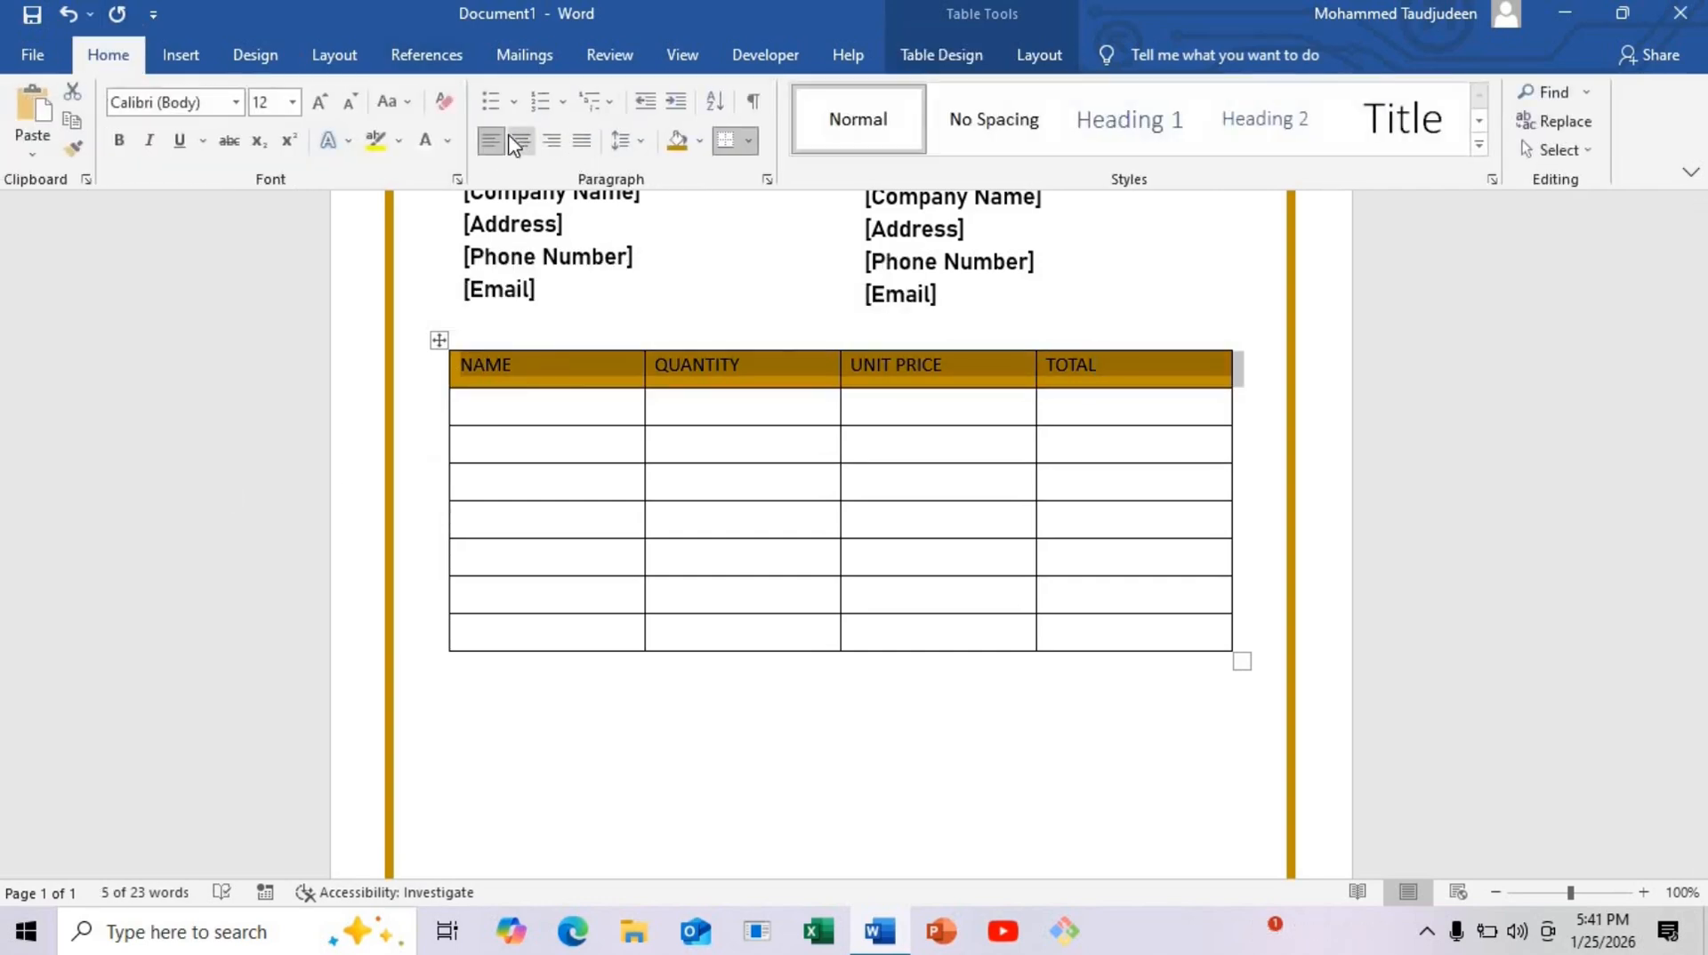
{"action": "left_click", "coordinate": [520, 140]}
{"action": "left_click", "coordinate": [449, 142]}
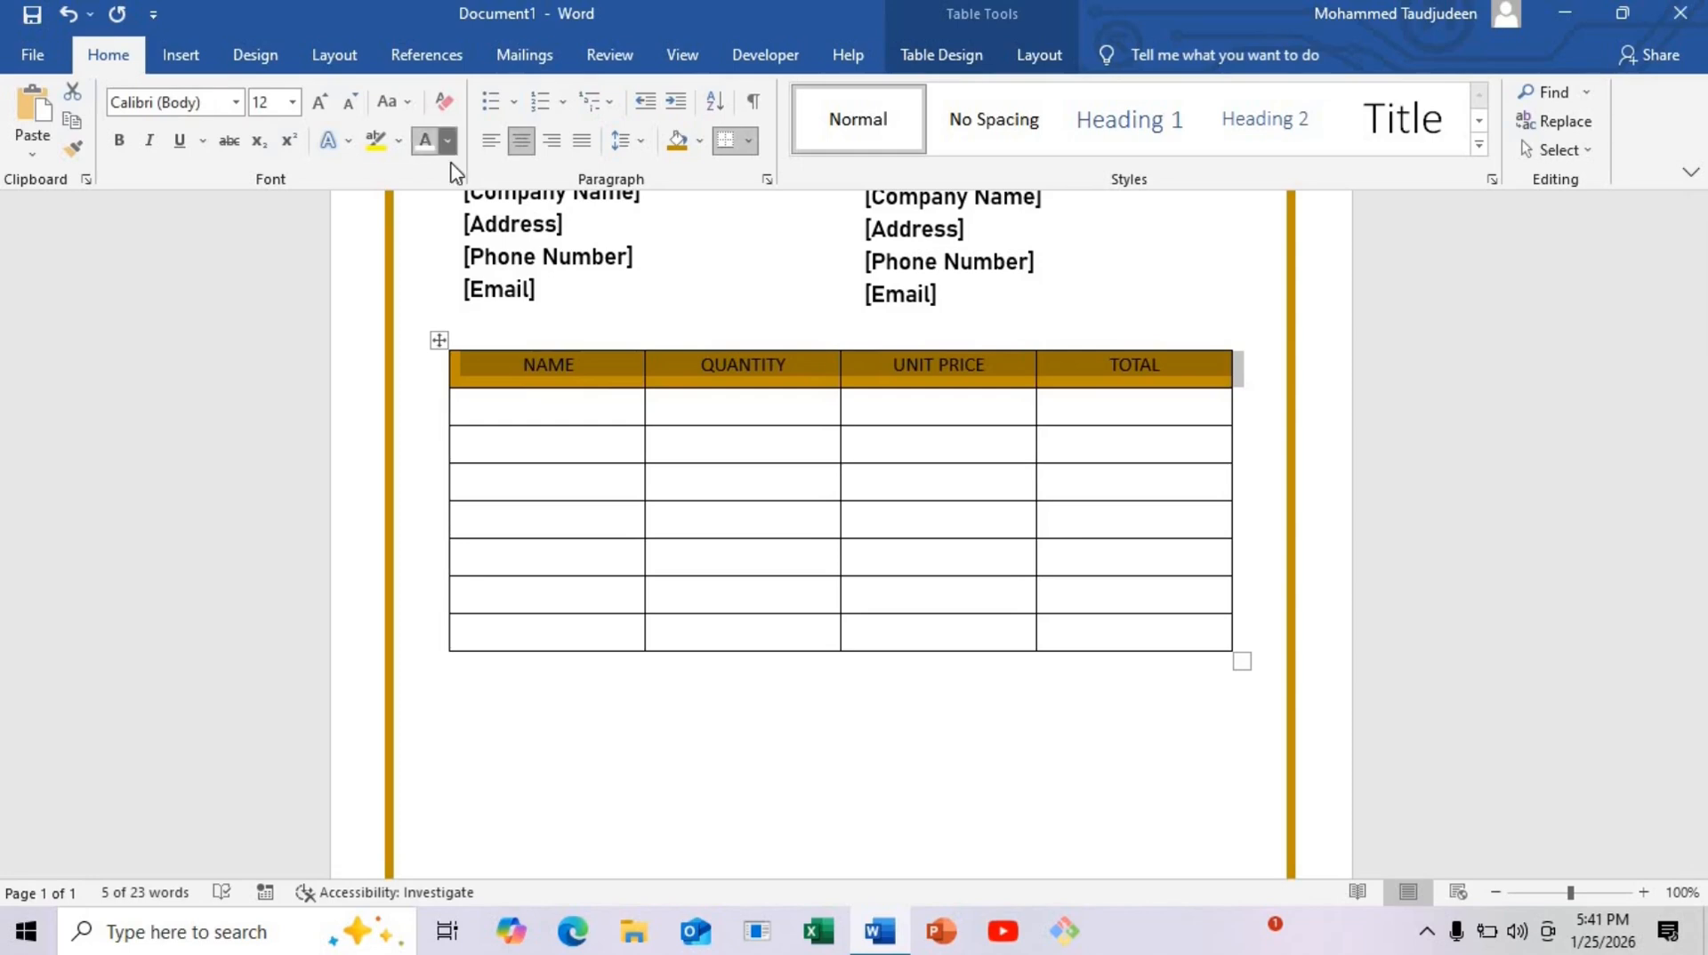
{"action": "left_click", "coordinate": [430, 222]}
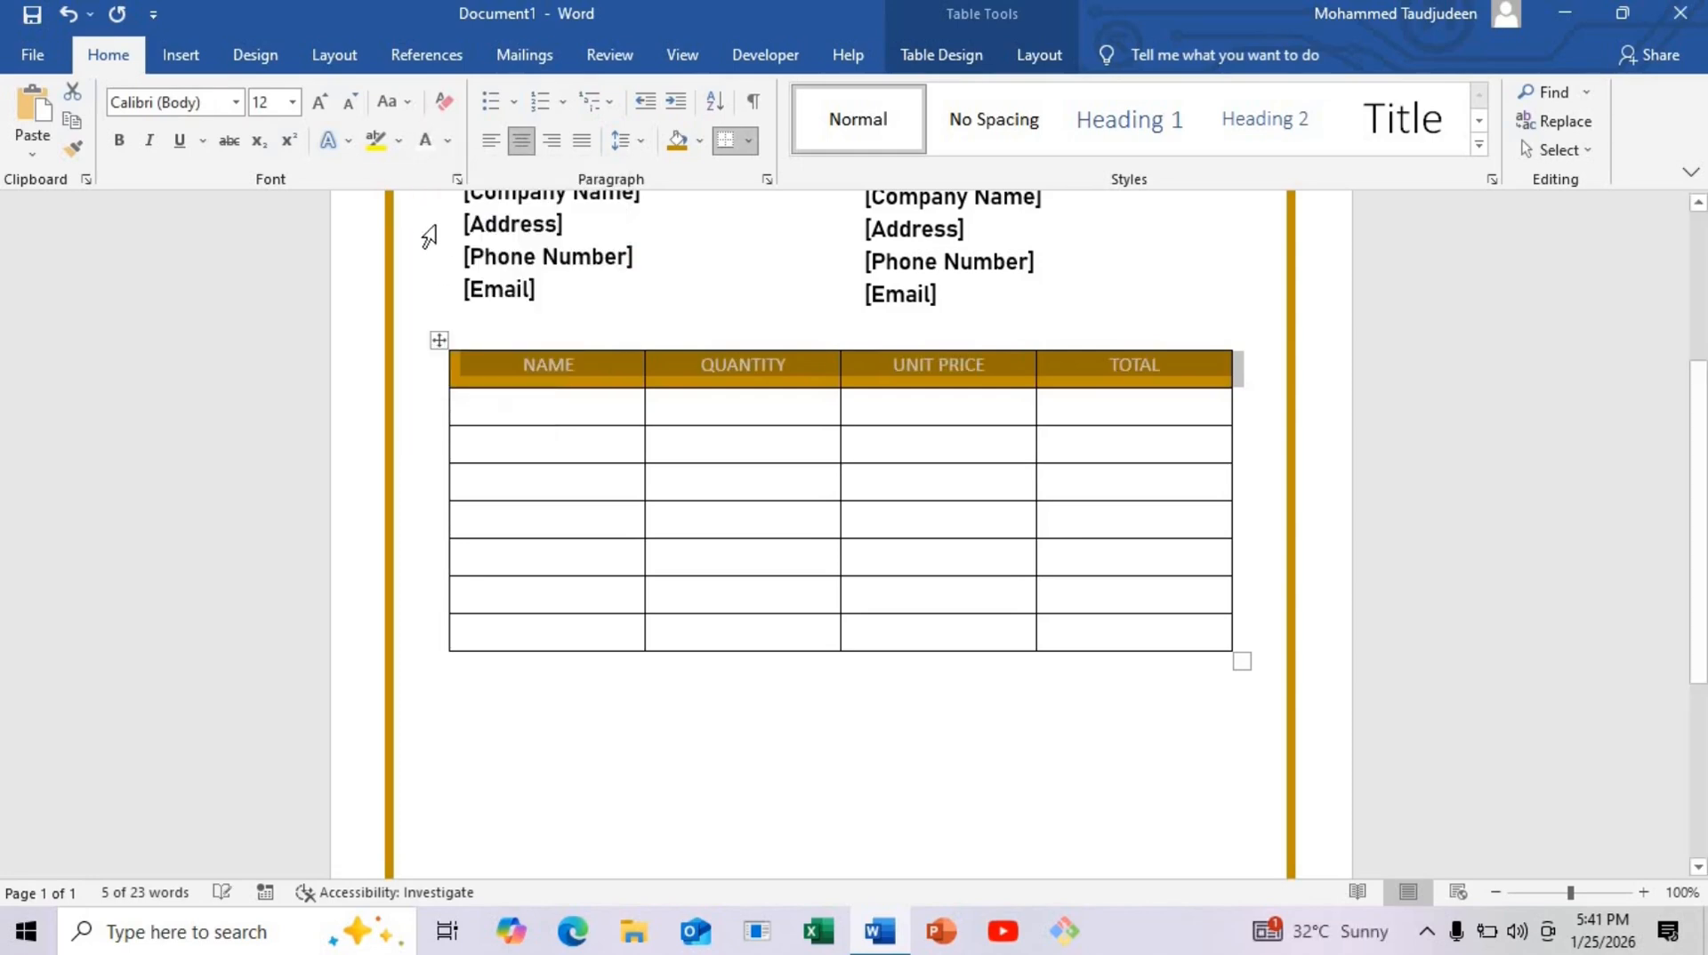
Step: Set the item table's header text to Bahnschrift SemiBold, bold, at 14 pt
{"action": "left_click", "coordinate": [236, 102]}
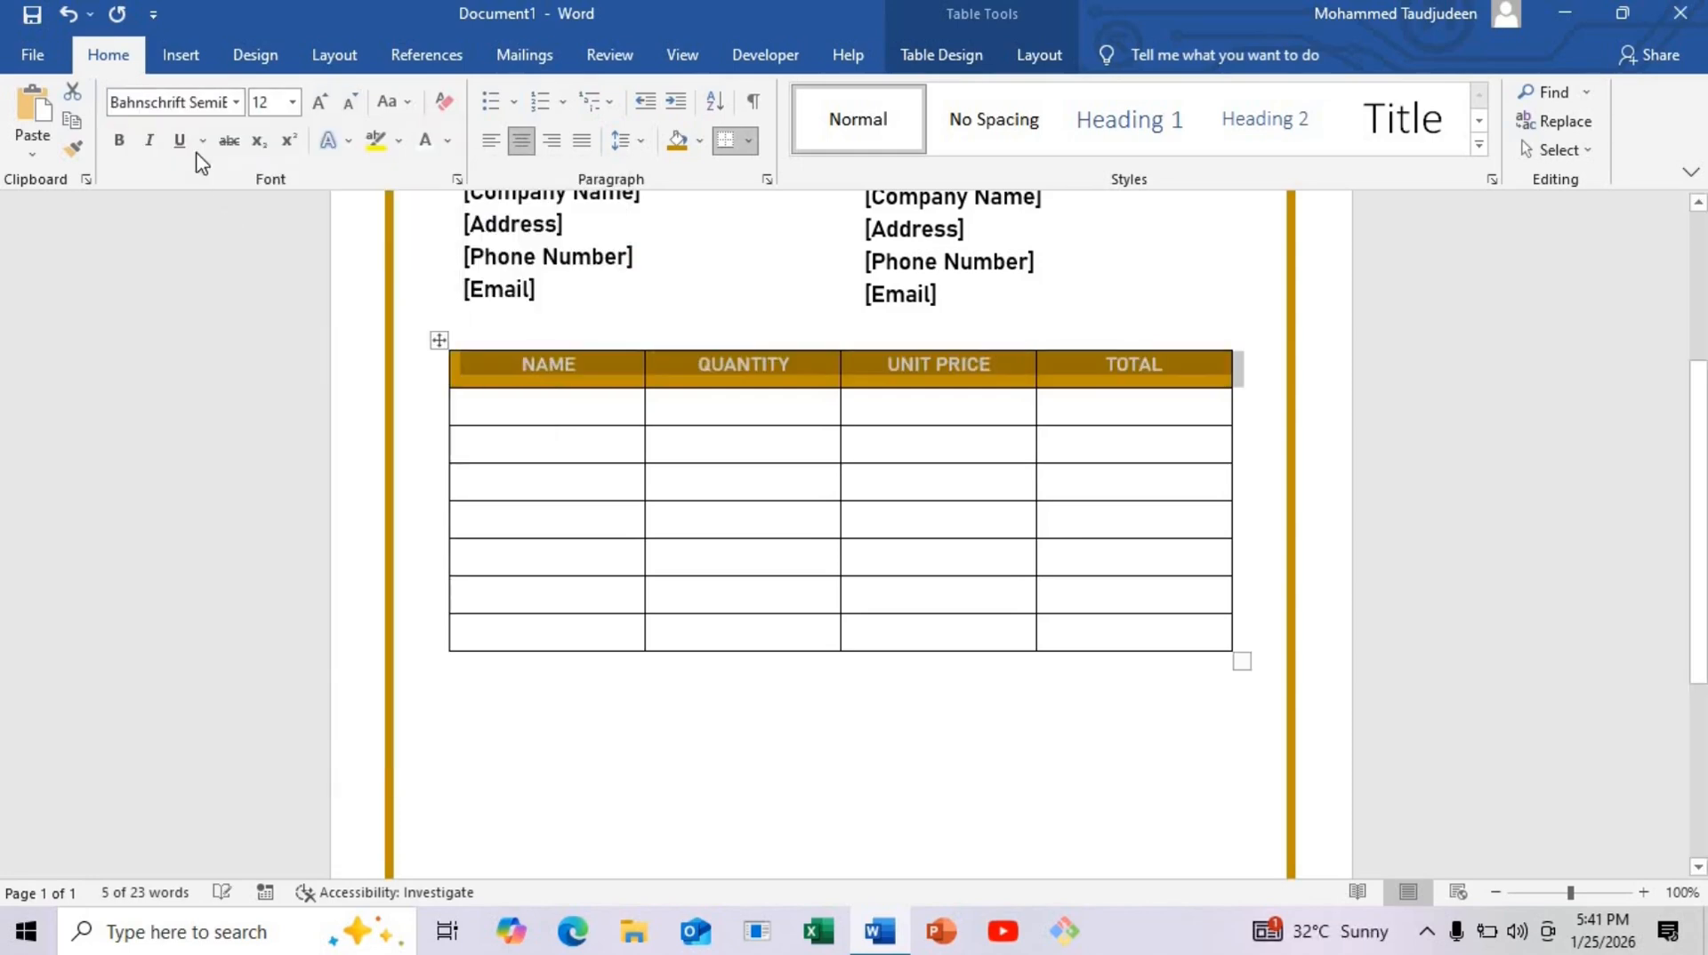
{"action": "left_click", "coordinate": [222, 253]}
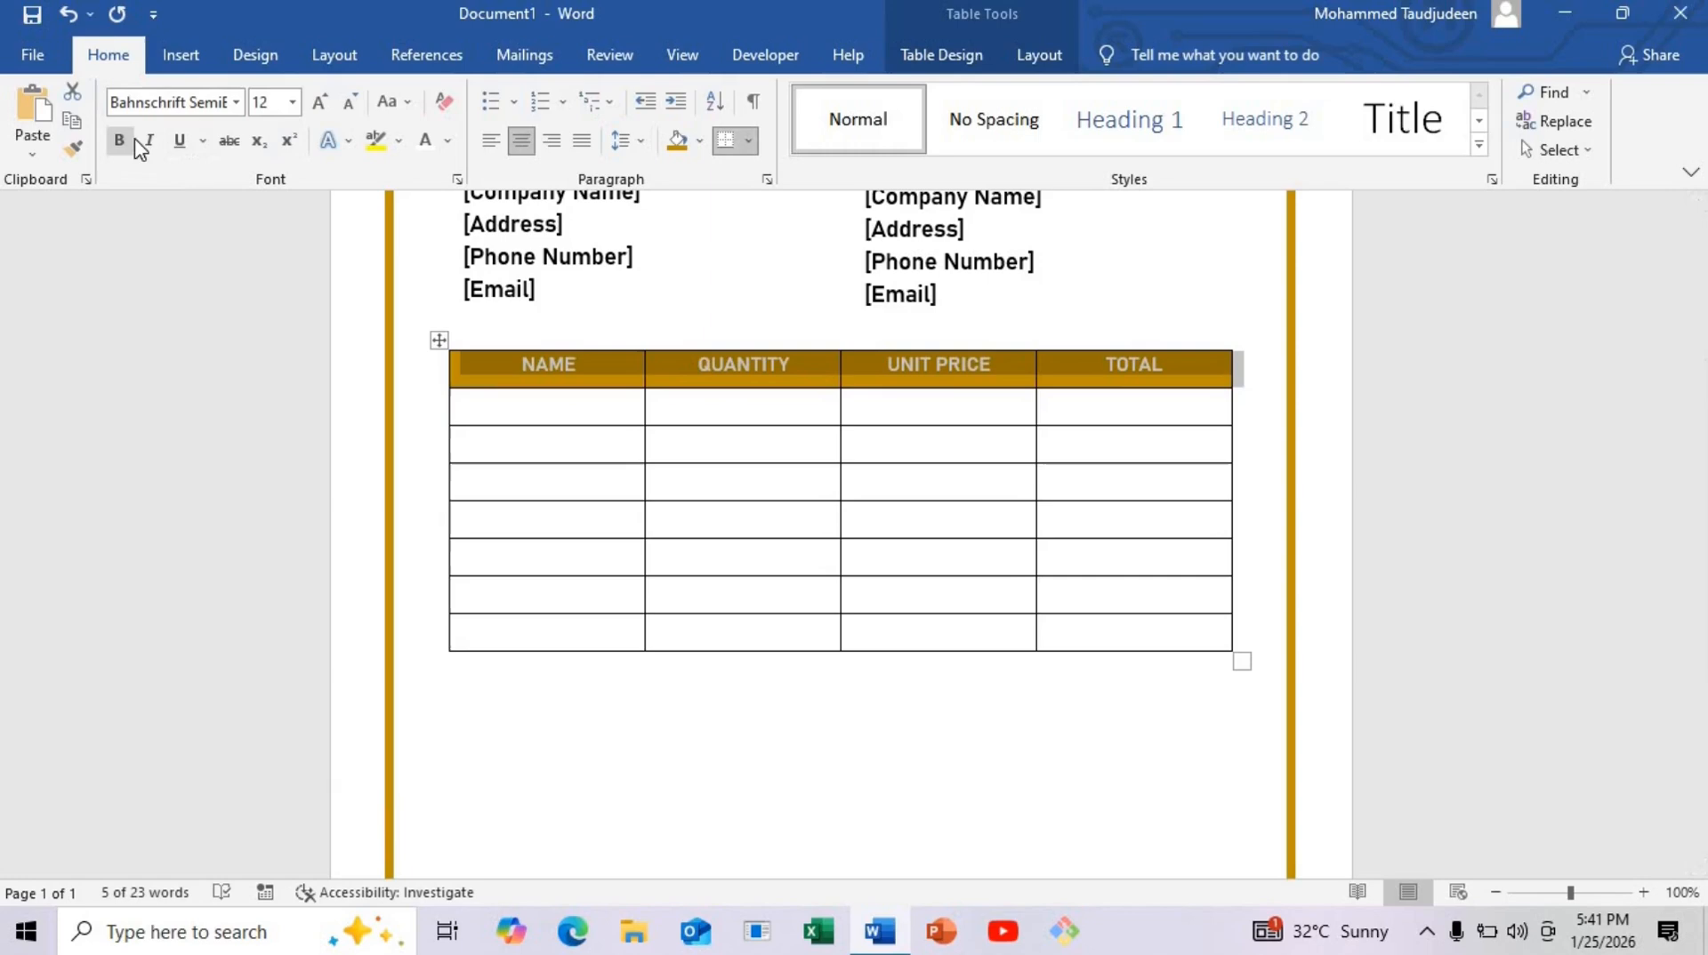
{"action": "left_click", "coordinate": [319, 103]}
{"action": "left_click", "coordinate": [496, 363]}
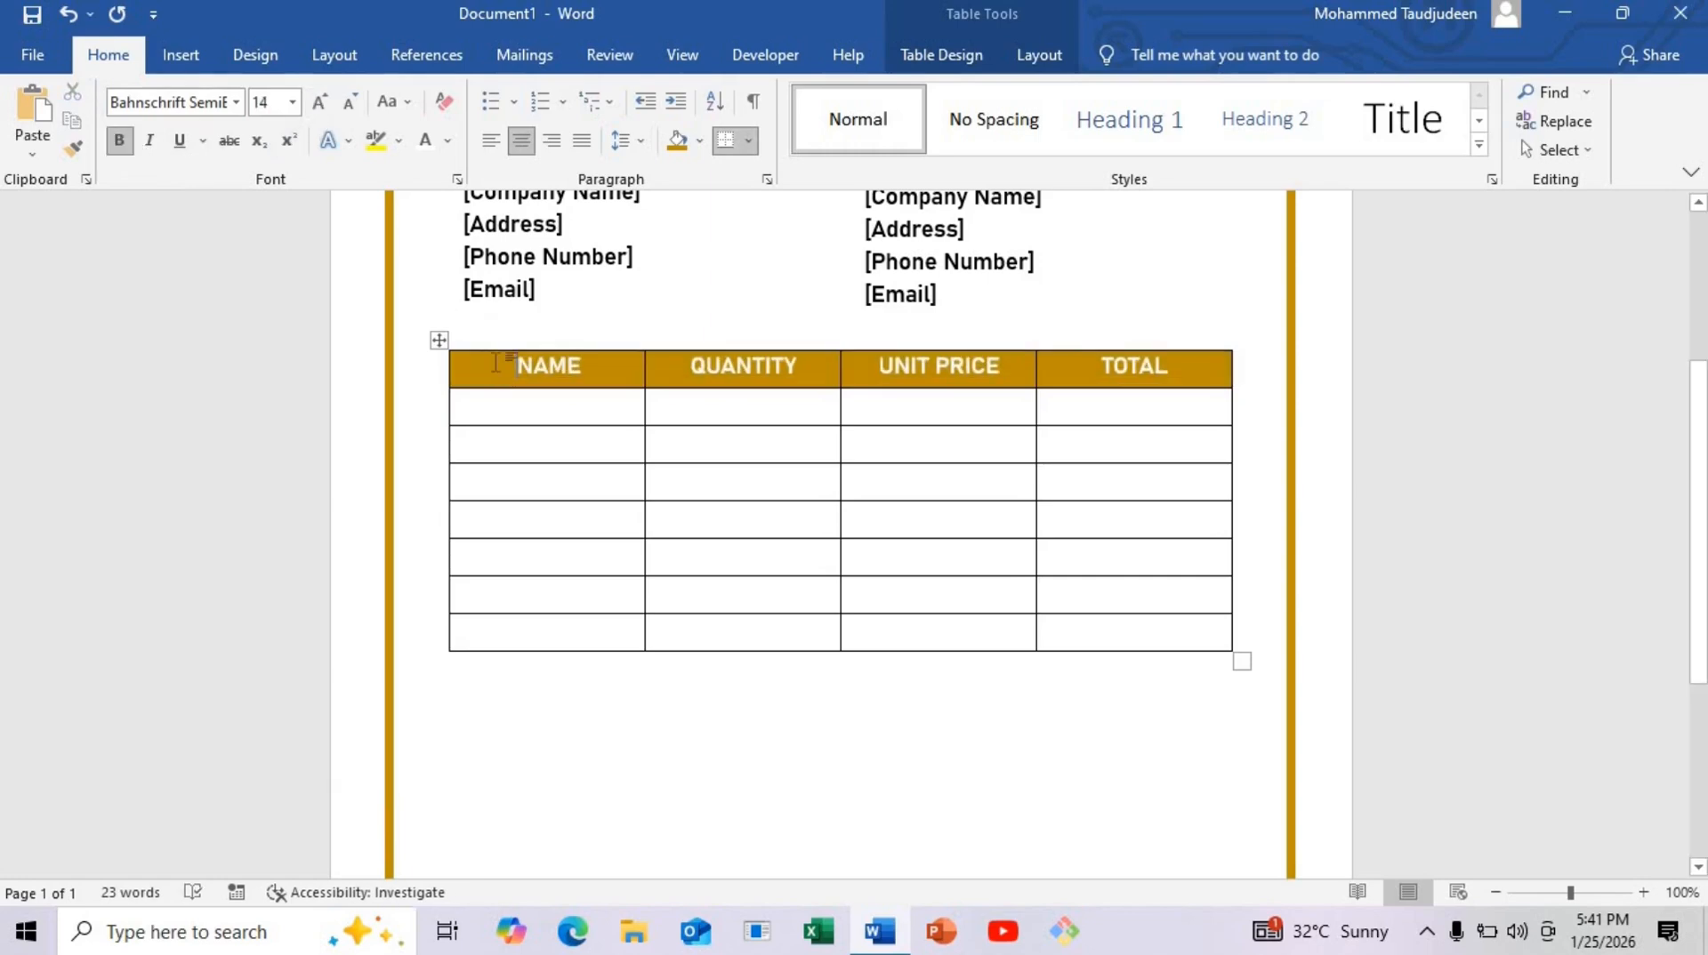
Step: Set the paragraph spacing before the item table's header text to 3 pt
{"action": "left_click", "coordinate": [425, 378]}
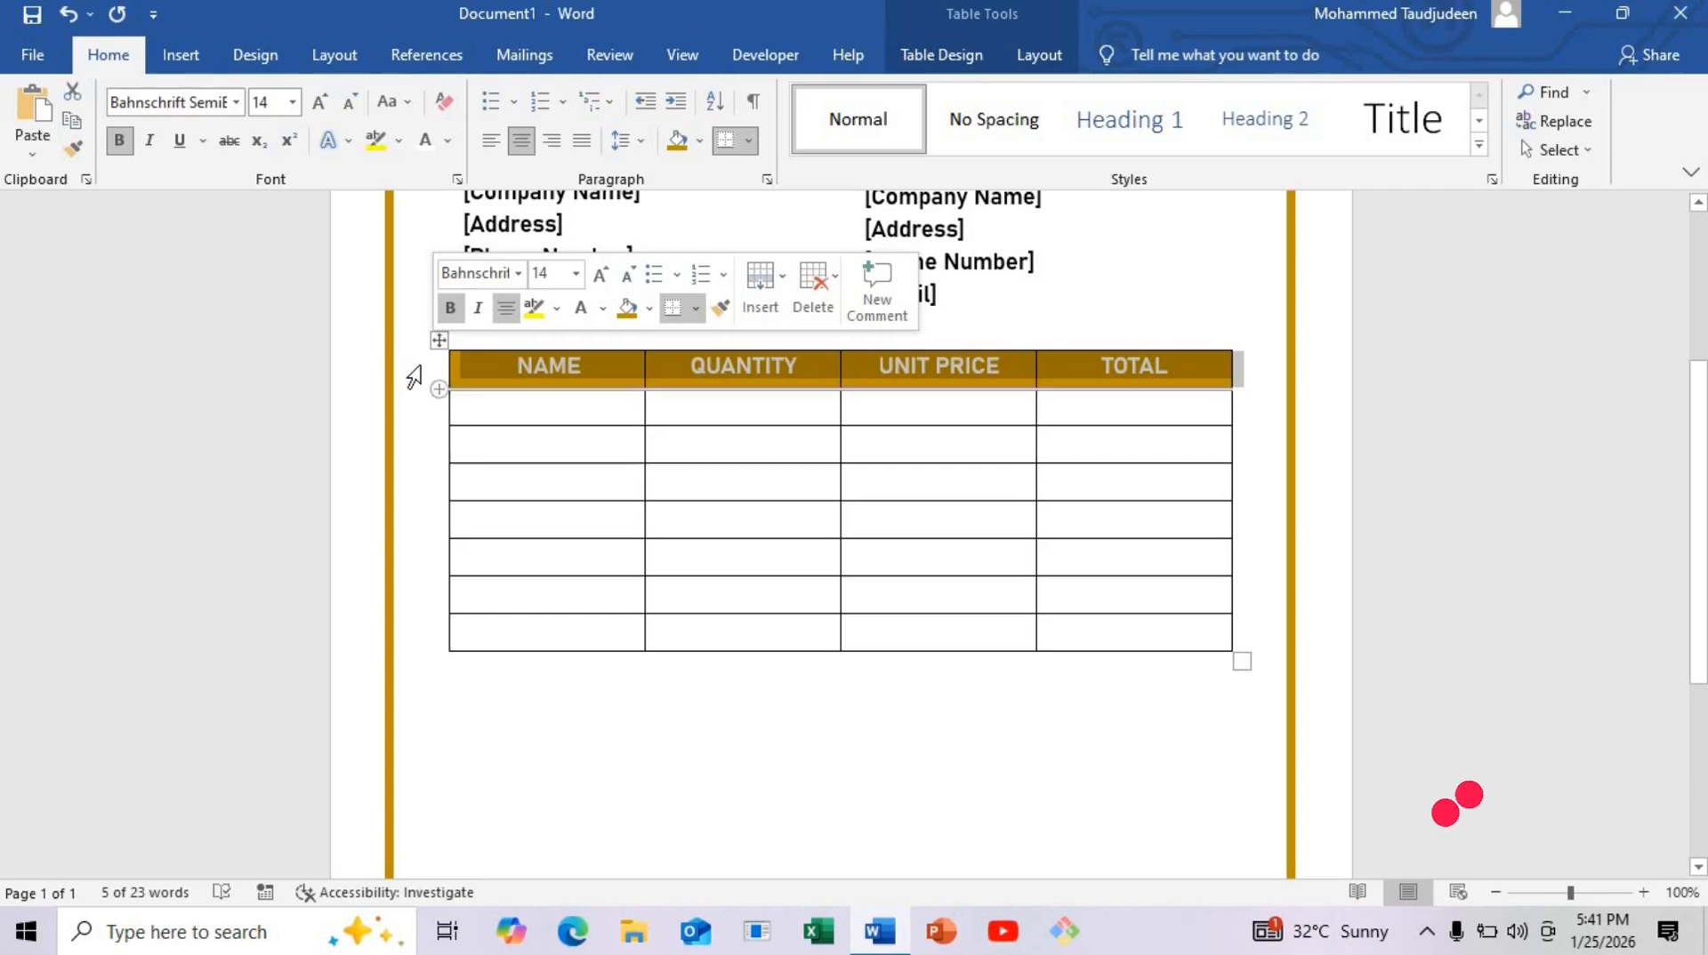
{"action": "left_click", "coordinate": [514, 322]}
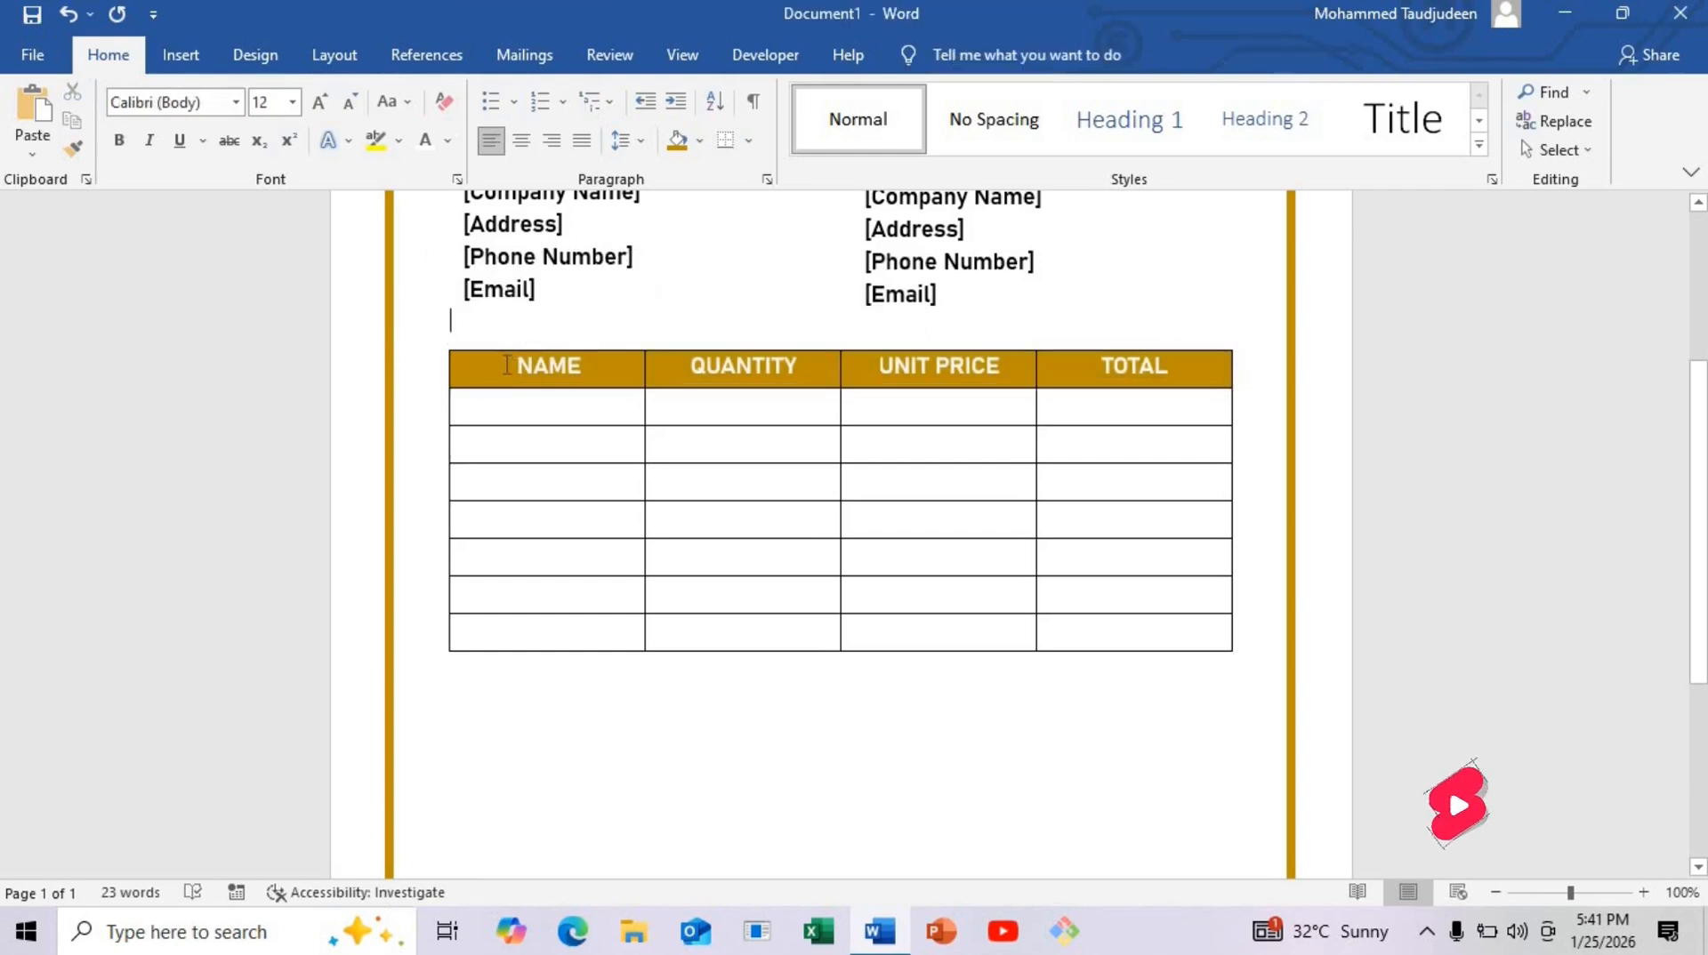
{"action": "left_click", "coordinate": [414, 378]}
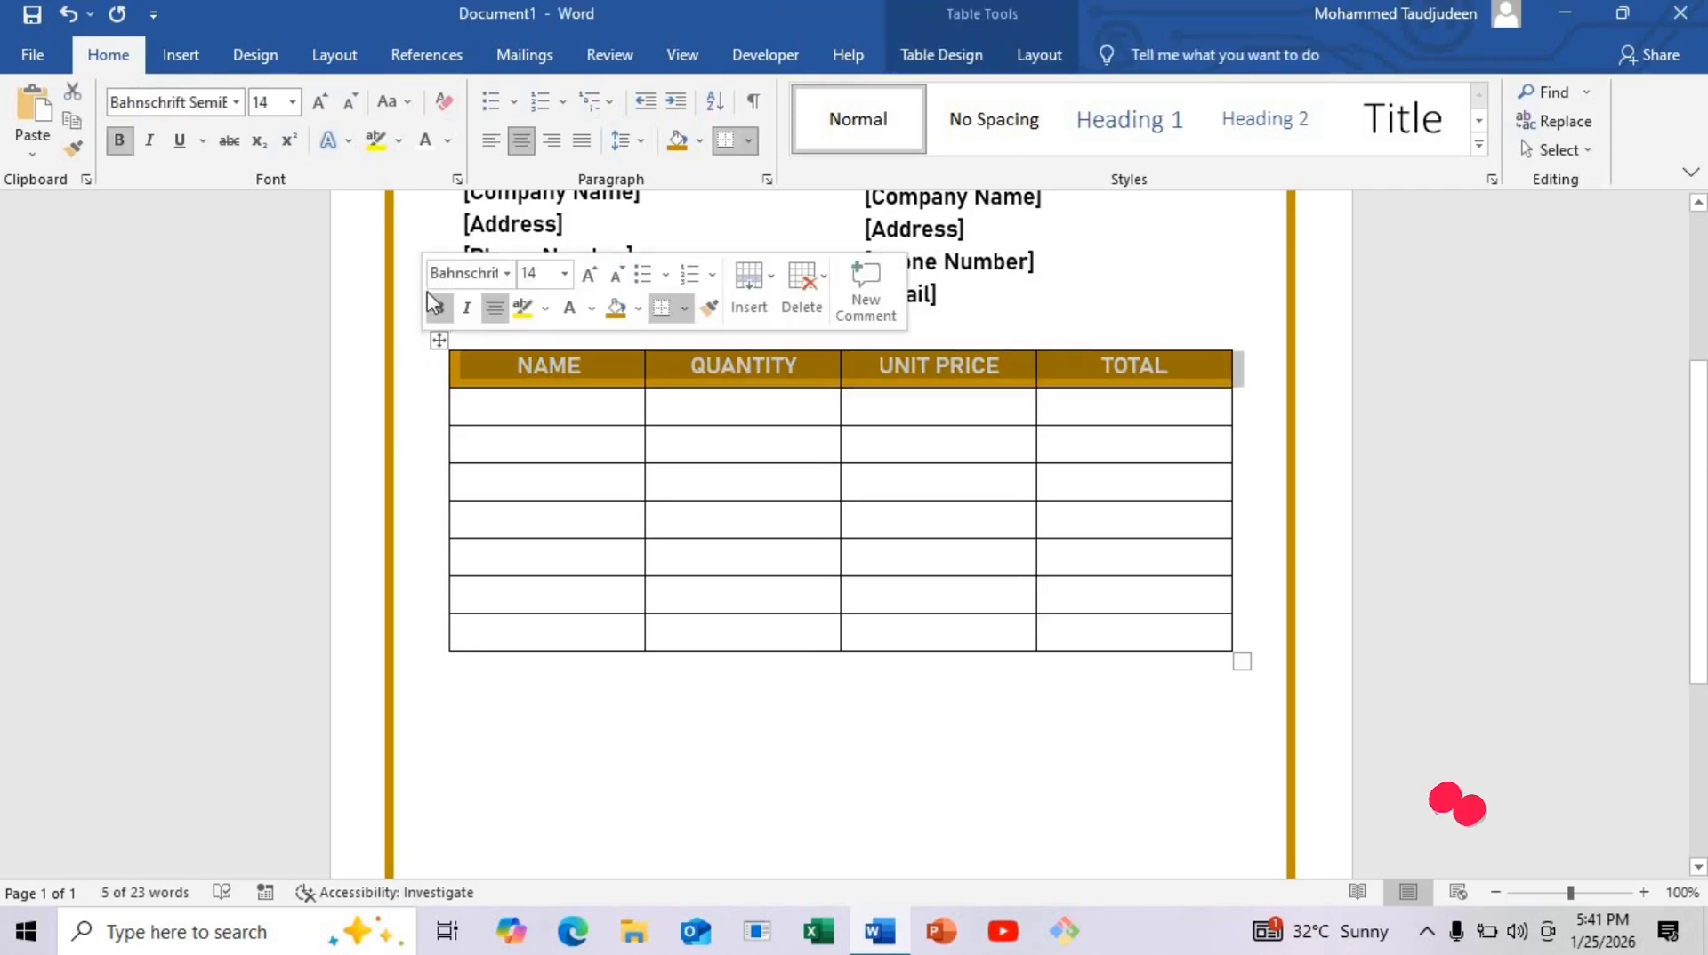
{"action": "left_click", "coordinate": [334, 54]}
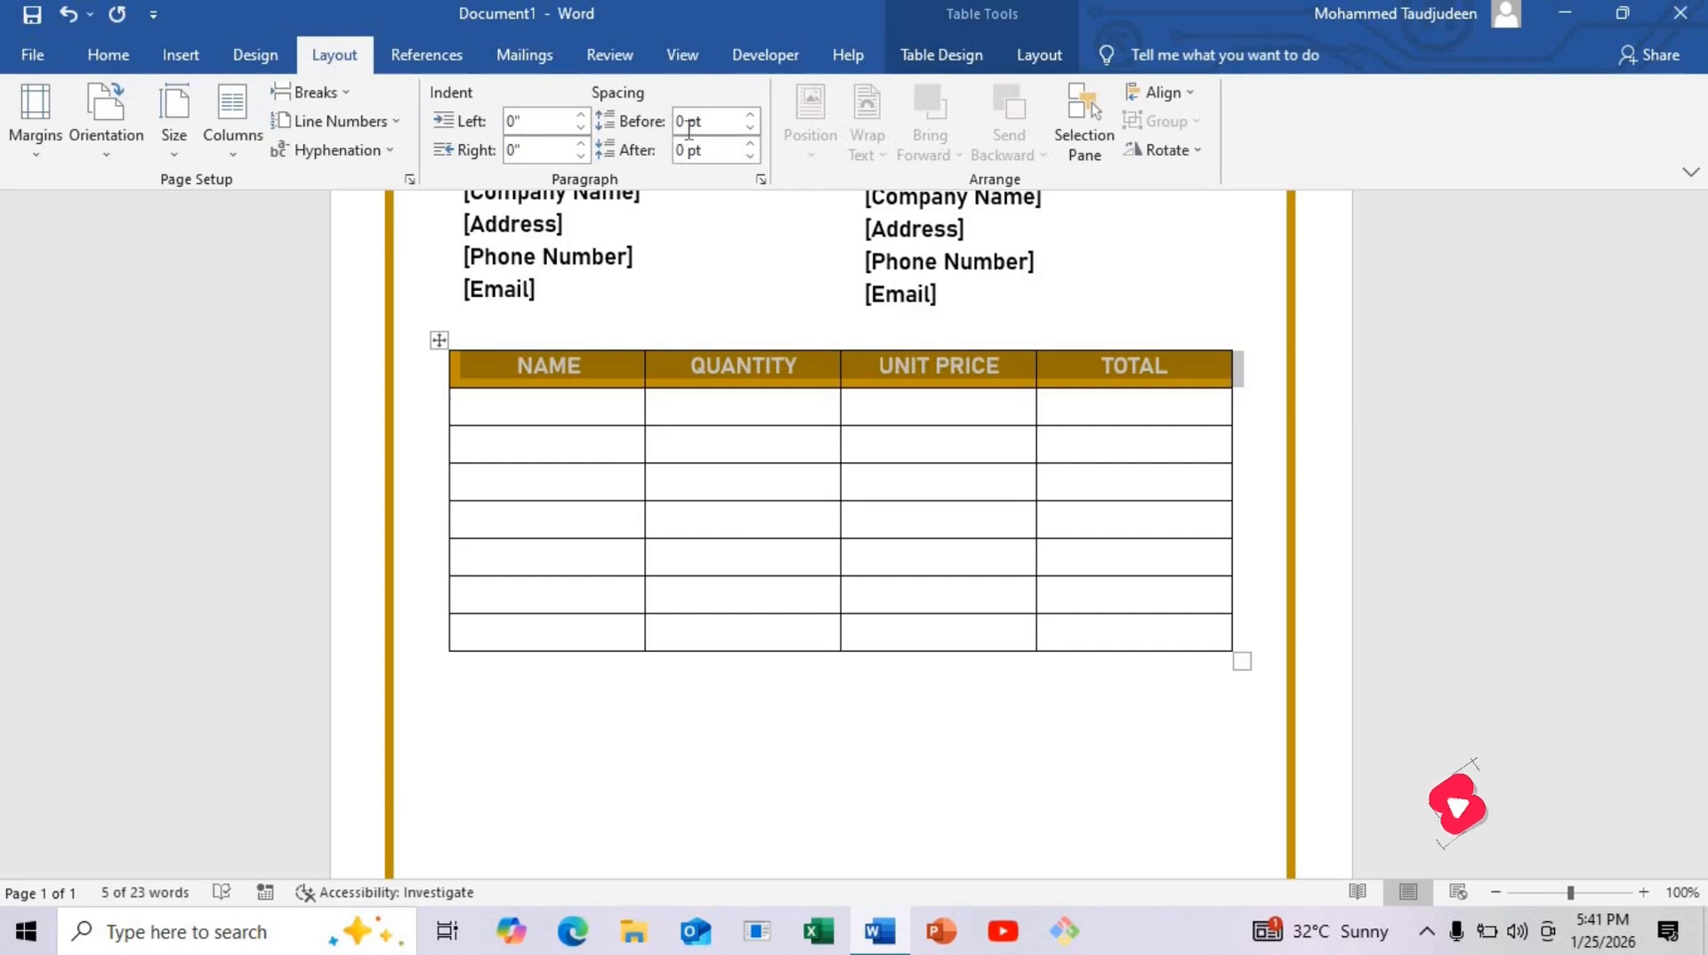
{"action": "left_click", "coordinate": [688, 122]}
{"action": "type", "text": "3"}
{"action": "key", "text": "Return"}
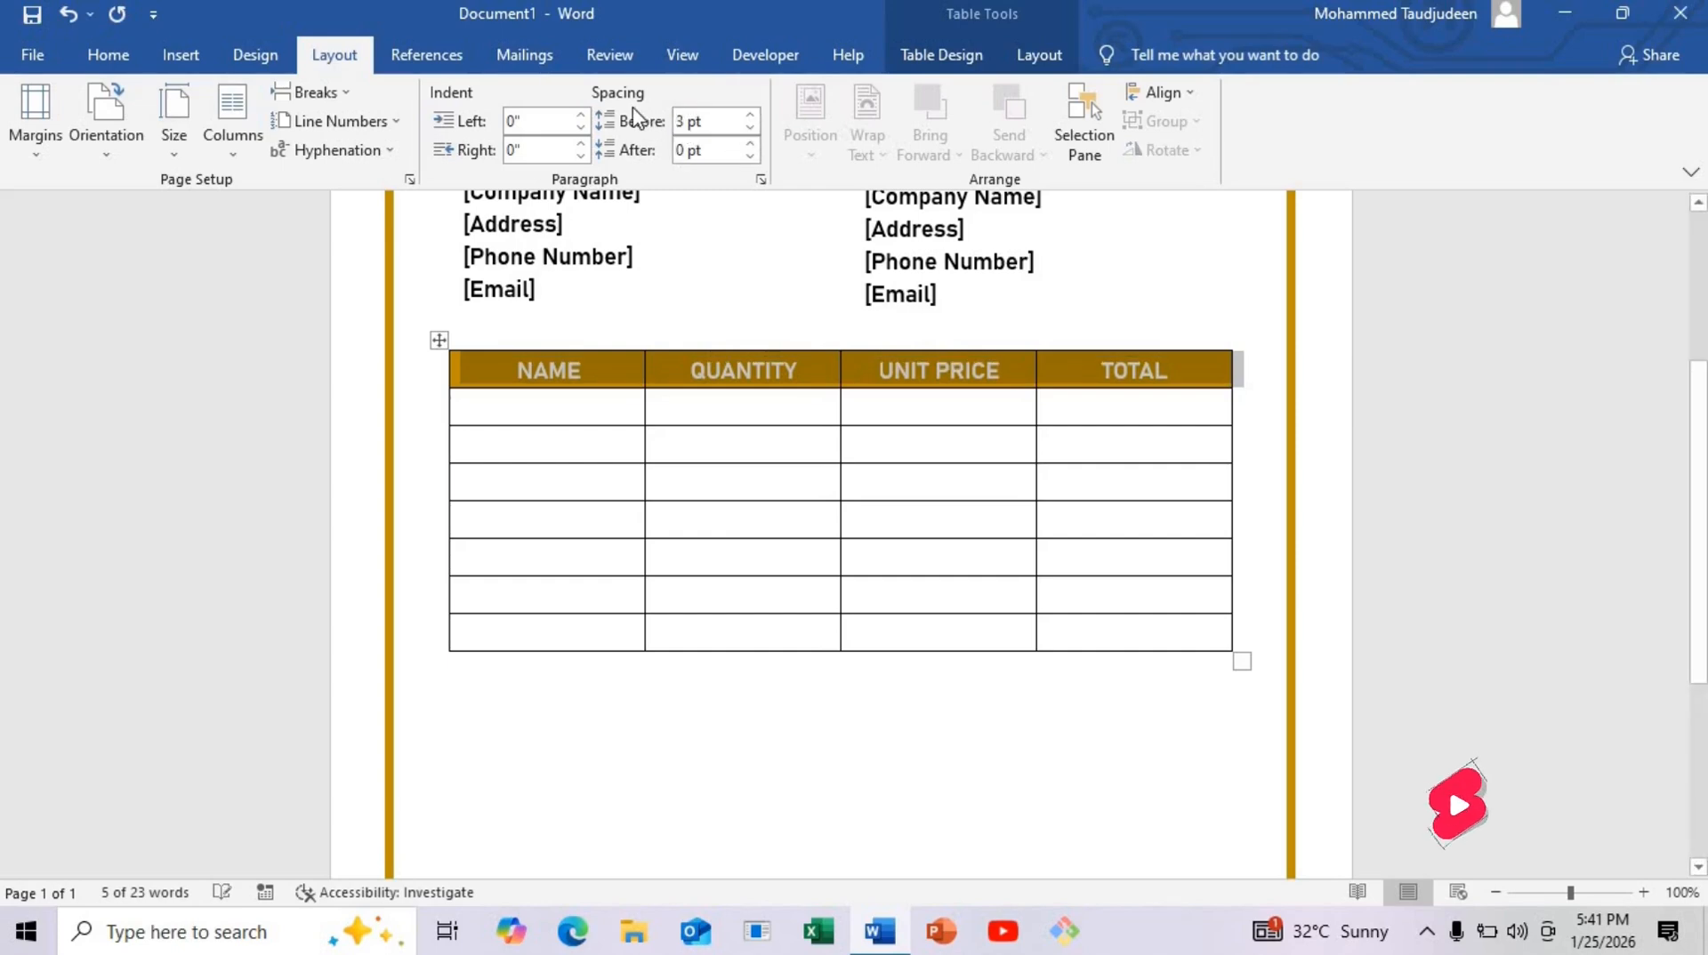
Step: Set the paragraph spacing before the DATE and INVOICE # header text to 3 pt
{"action": "left_click", "coordinate": [681, 272]}
{"action": "scroll", "coordinate": [776, 363], "scroll_direction": "up", "scroll_amount": 2}
{"action": "scroll", "coordinate": [776, 363], "scroll_direction": "up", "scroll_amount": 2}
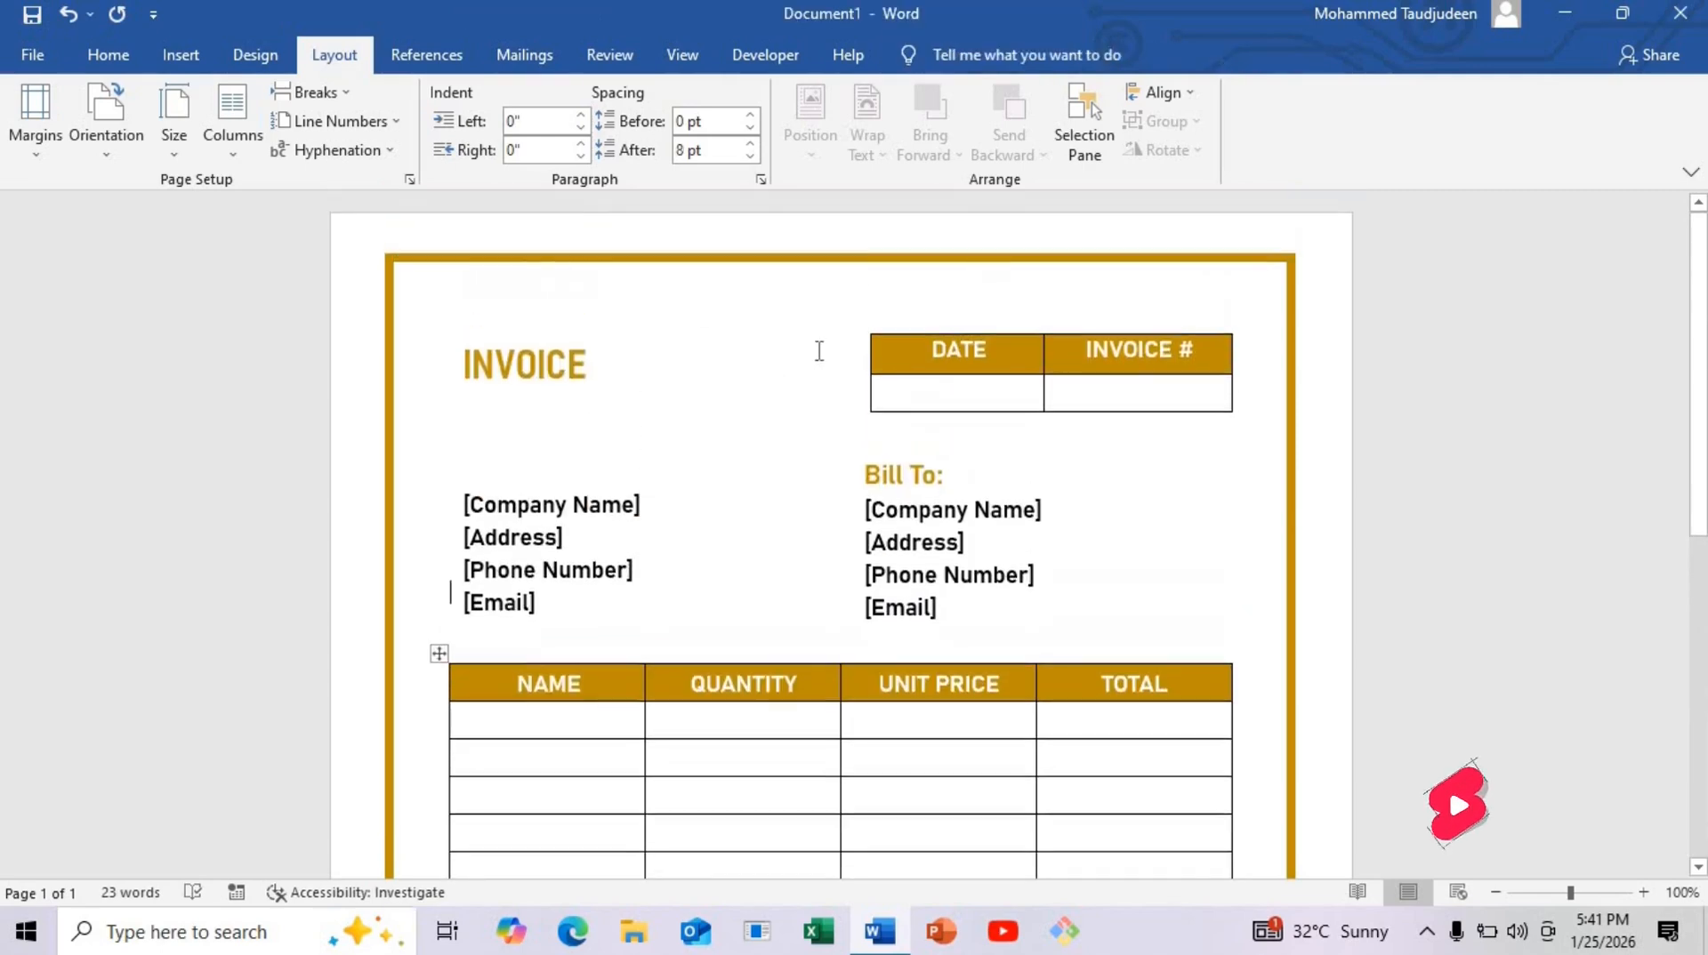
{"action": "left_click", "coordinate": [859, 366]}
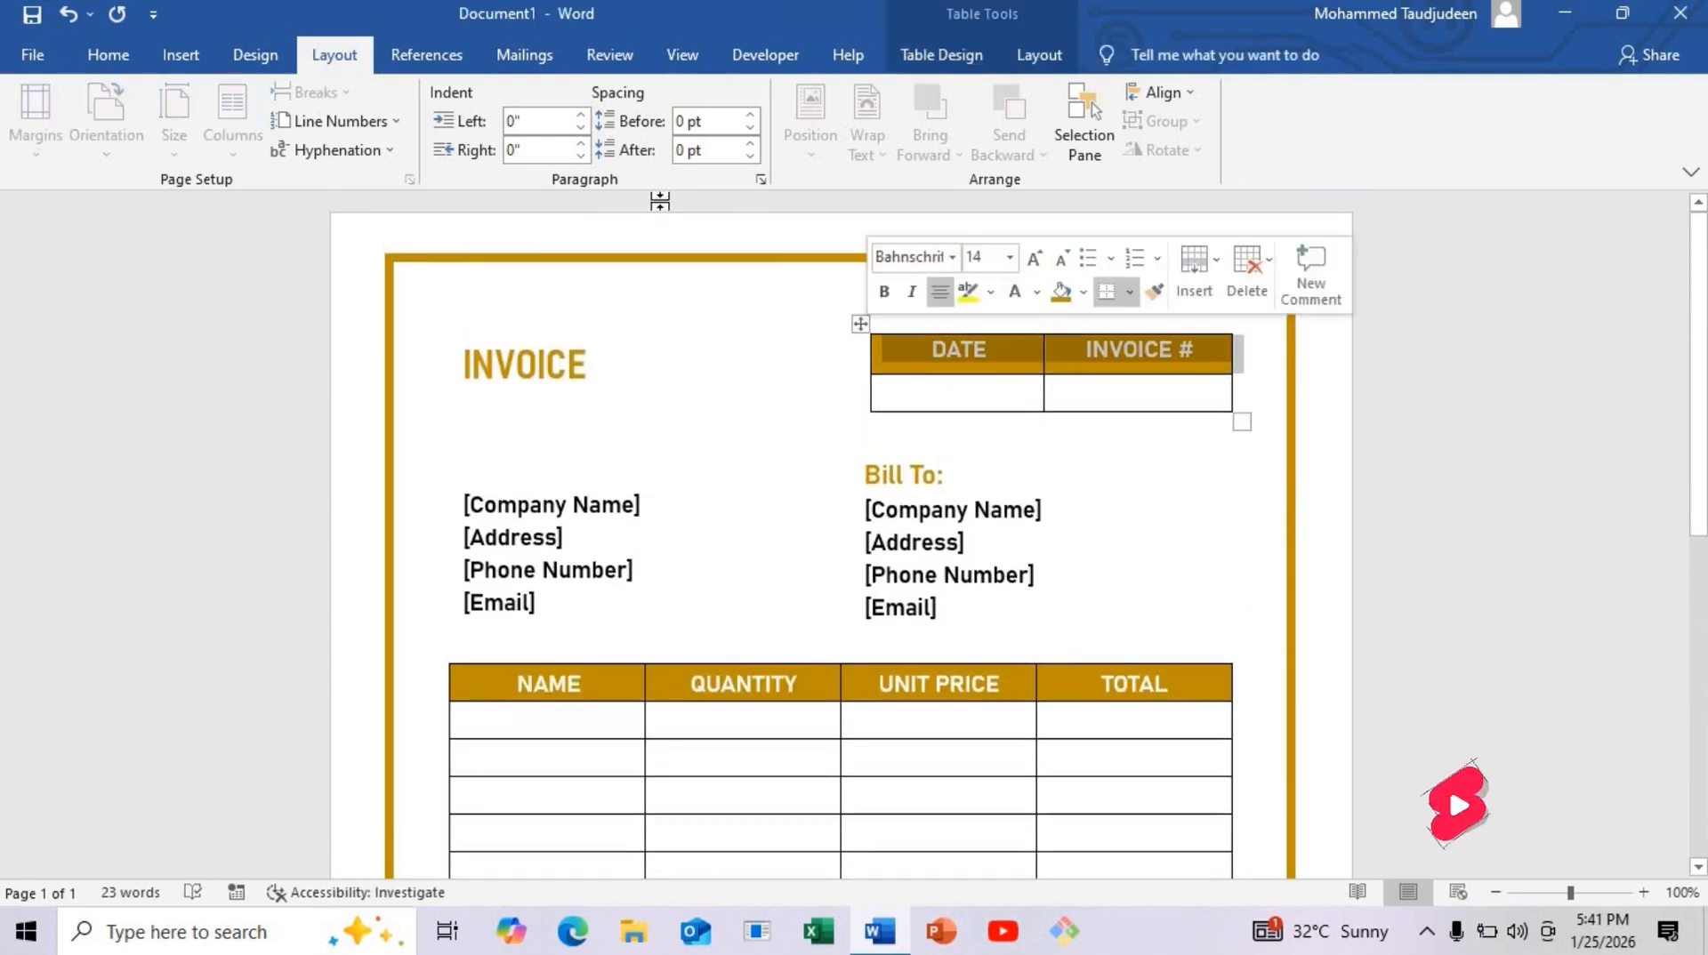
{"action": "left_click", "coordinate": [712, 122]}
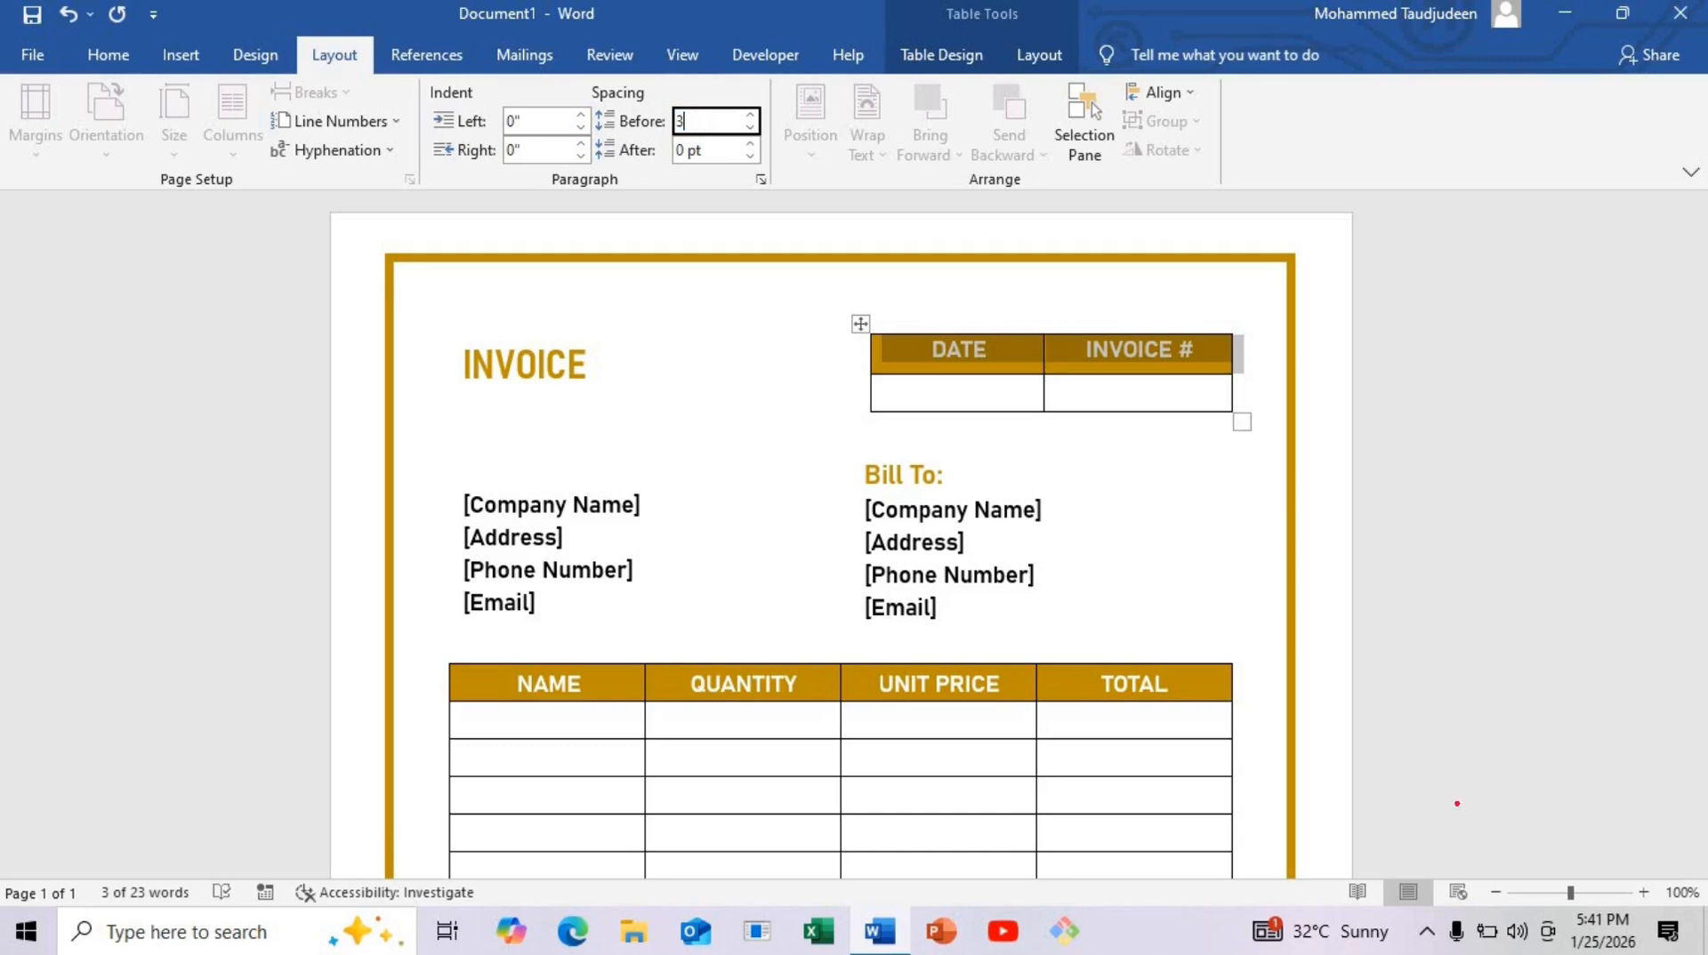
{"action": "left_click", "coordinate": [1458, 804]}
{"action": "left_click", "coordinate": [816, 324]}
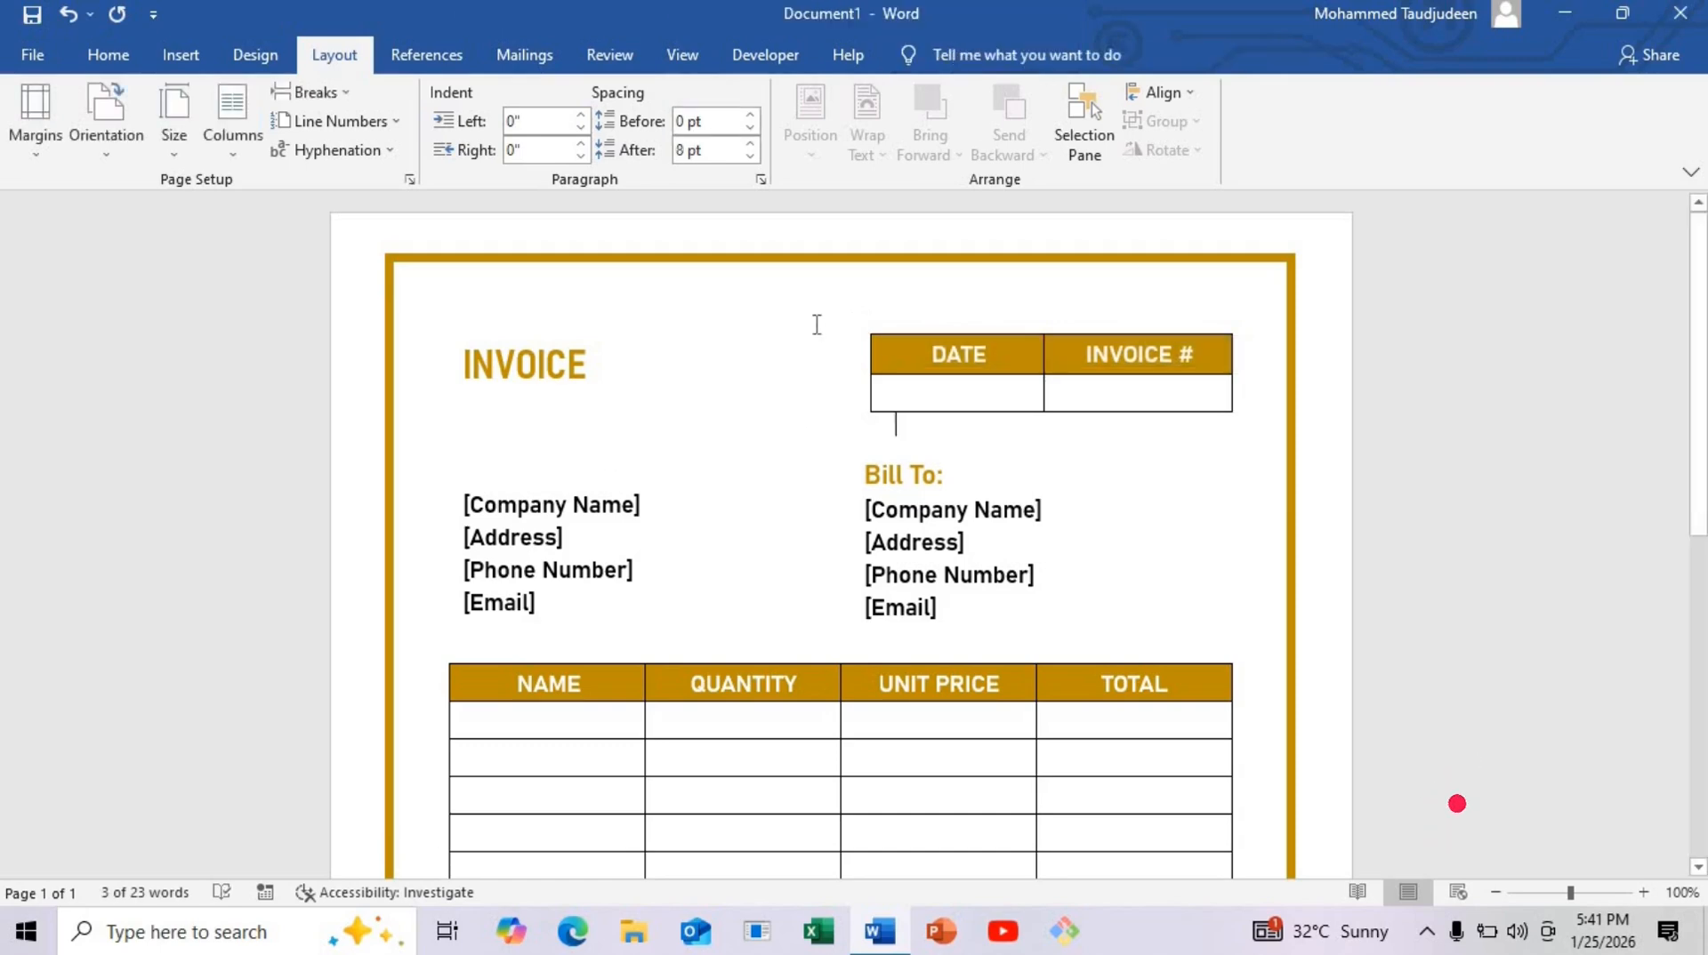
{"action": "scroll", "coordinate": [808, 579], "scroll_direction": "down", "scroll_amount": 5}
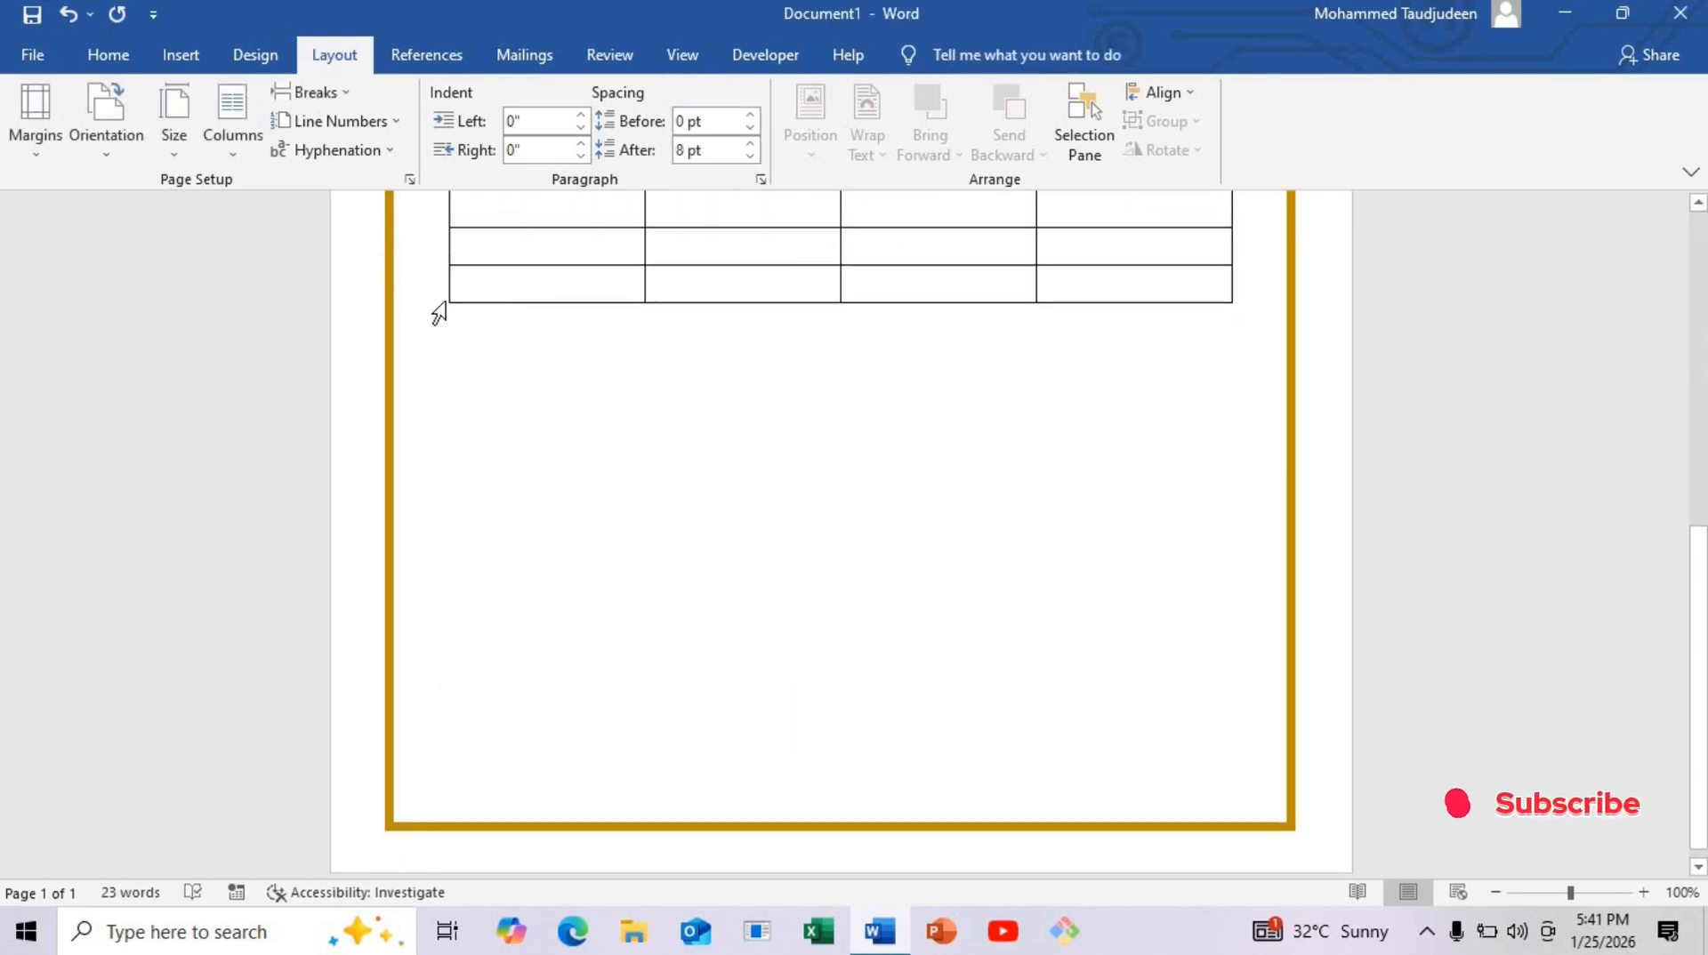
Step: Add four empty rows to the end of the item table
{"action": "left_click", "coordinate": [439, 303]}
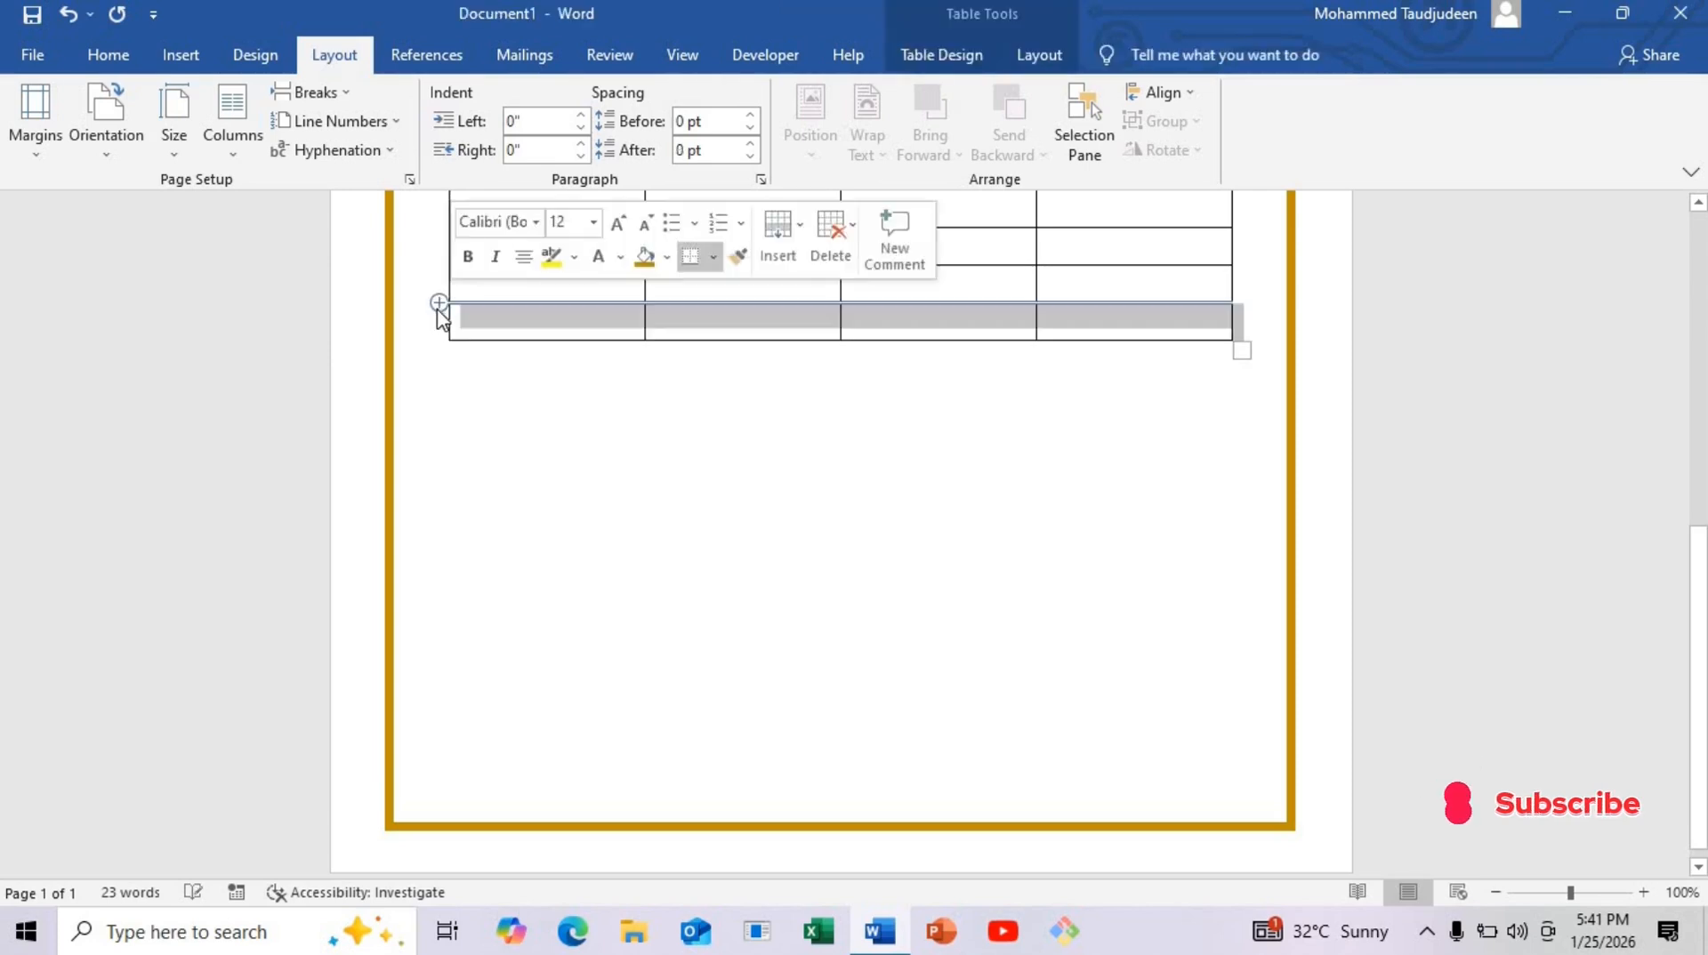
{"action": "left_click", "coordinate": [755, 582]}
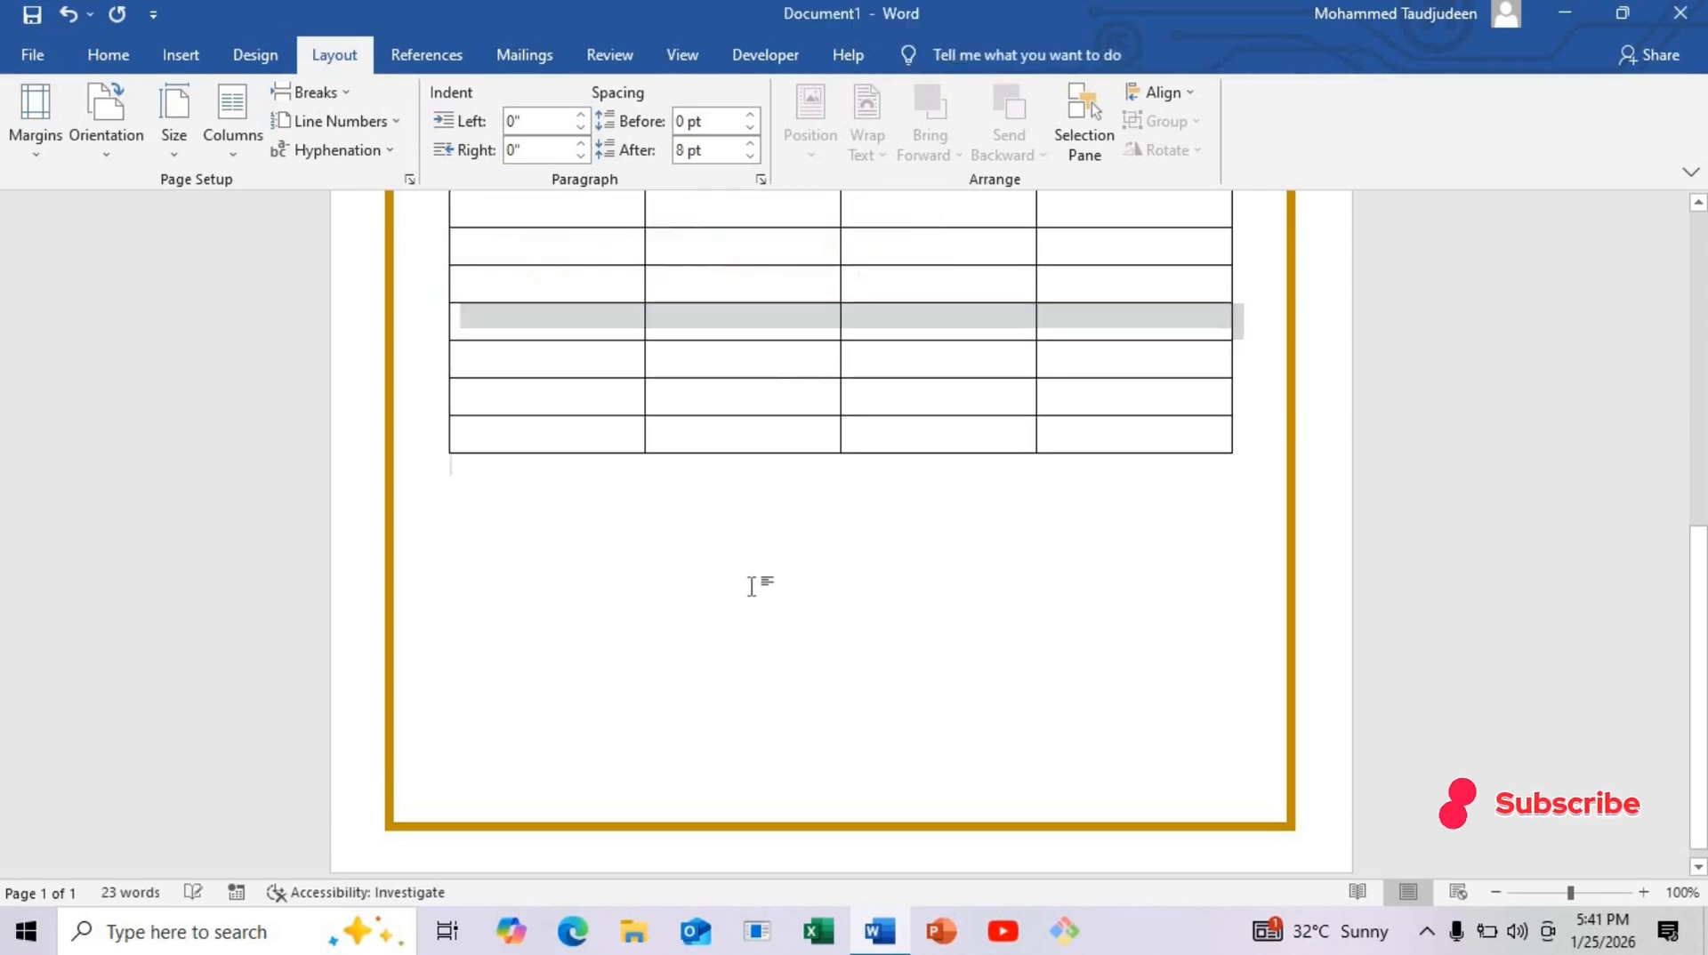
Step: Place a copy of the company details text box in the empty area below the item table
{"action": "scroll", "coordinate": [707, 469], "scroll_direction": "up", "scroll_amount": 5}
{"action": "scroll", "coordinate": [706, 469], "scroll_direction": "up", "scroll_amount": 4}
{"action": "left_click", "coordinate": [565, 537]}
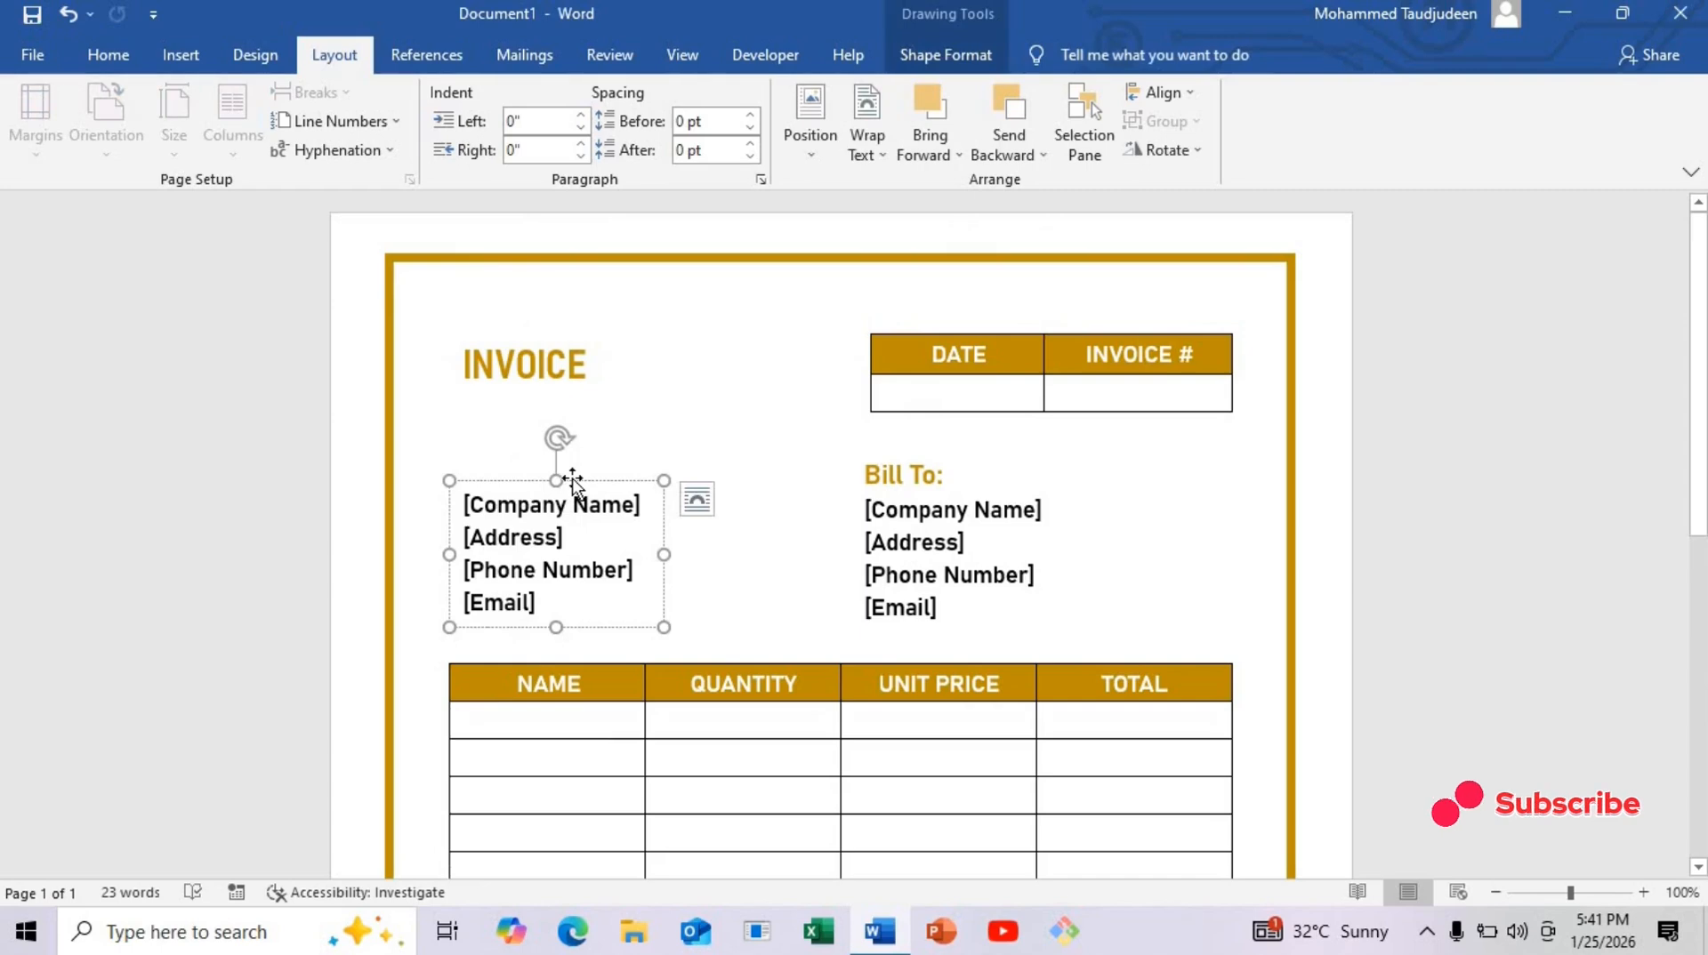
{"action": "left_click_drag", "start_coordinate": [572, 483], "coordinate": [799, 712]}
{"action": "key", "text": "ctrl+a"}
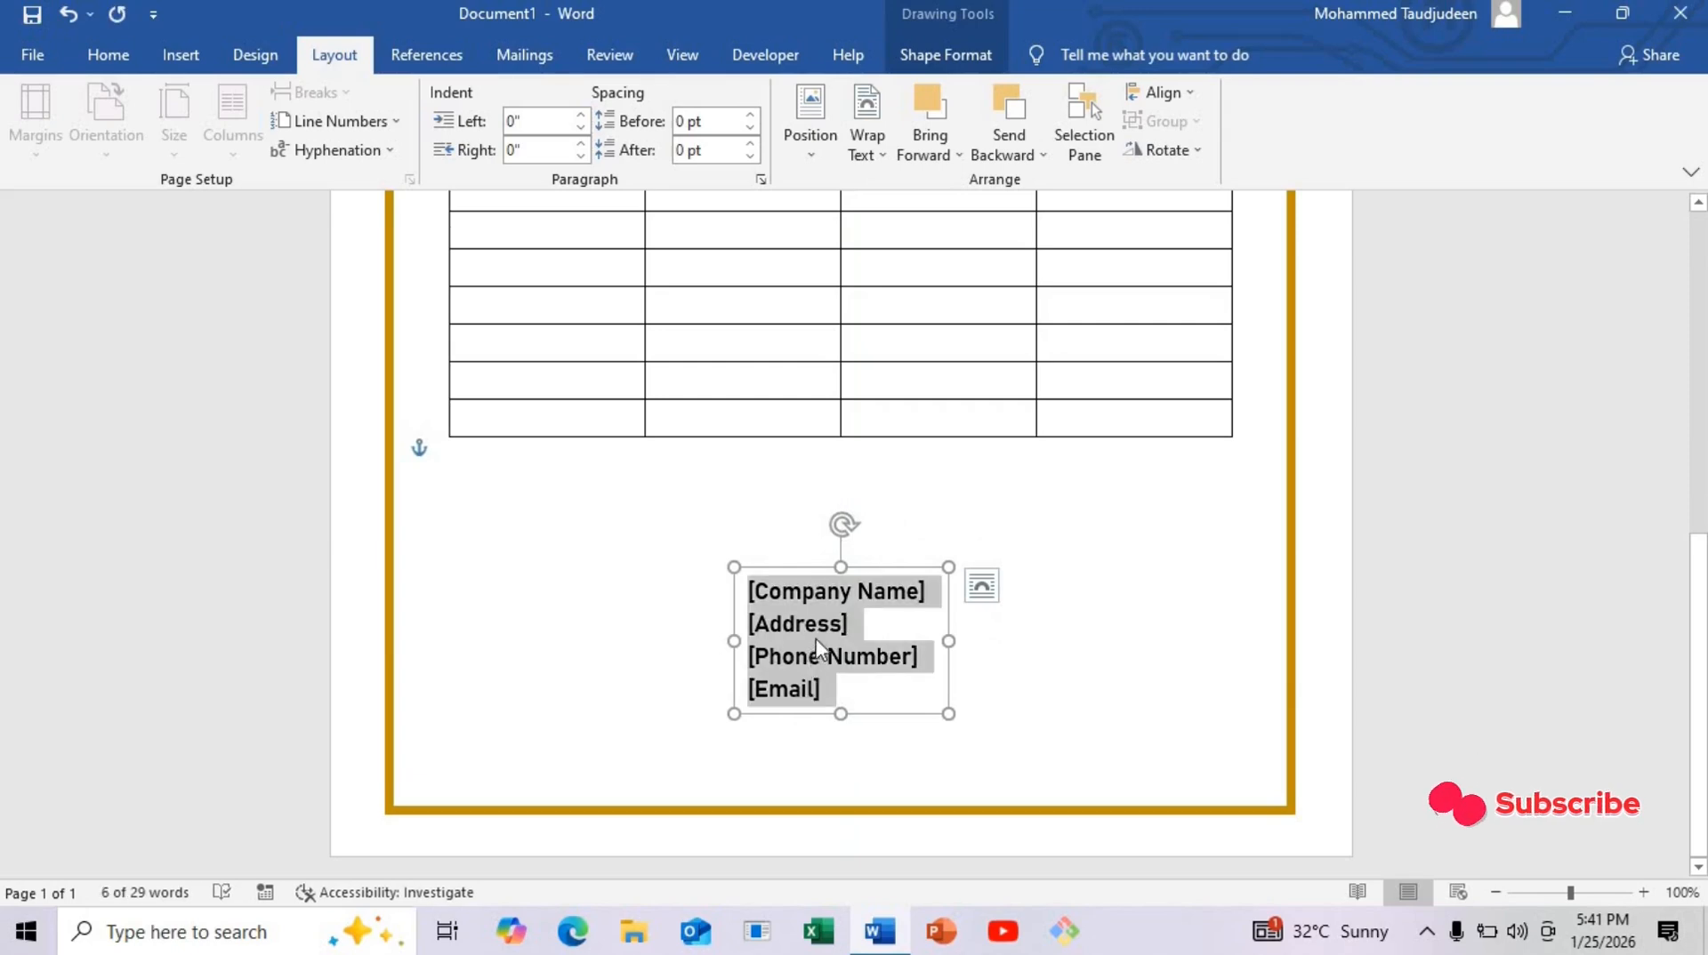
{"action": "left_click_drag", "start_coordinate": [814, 567], "coordinate": [767, 576]}
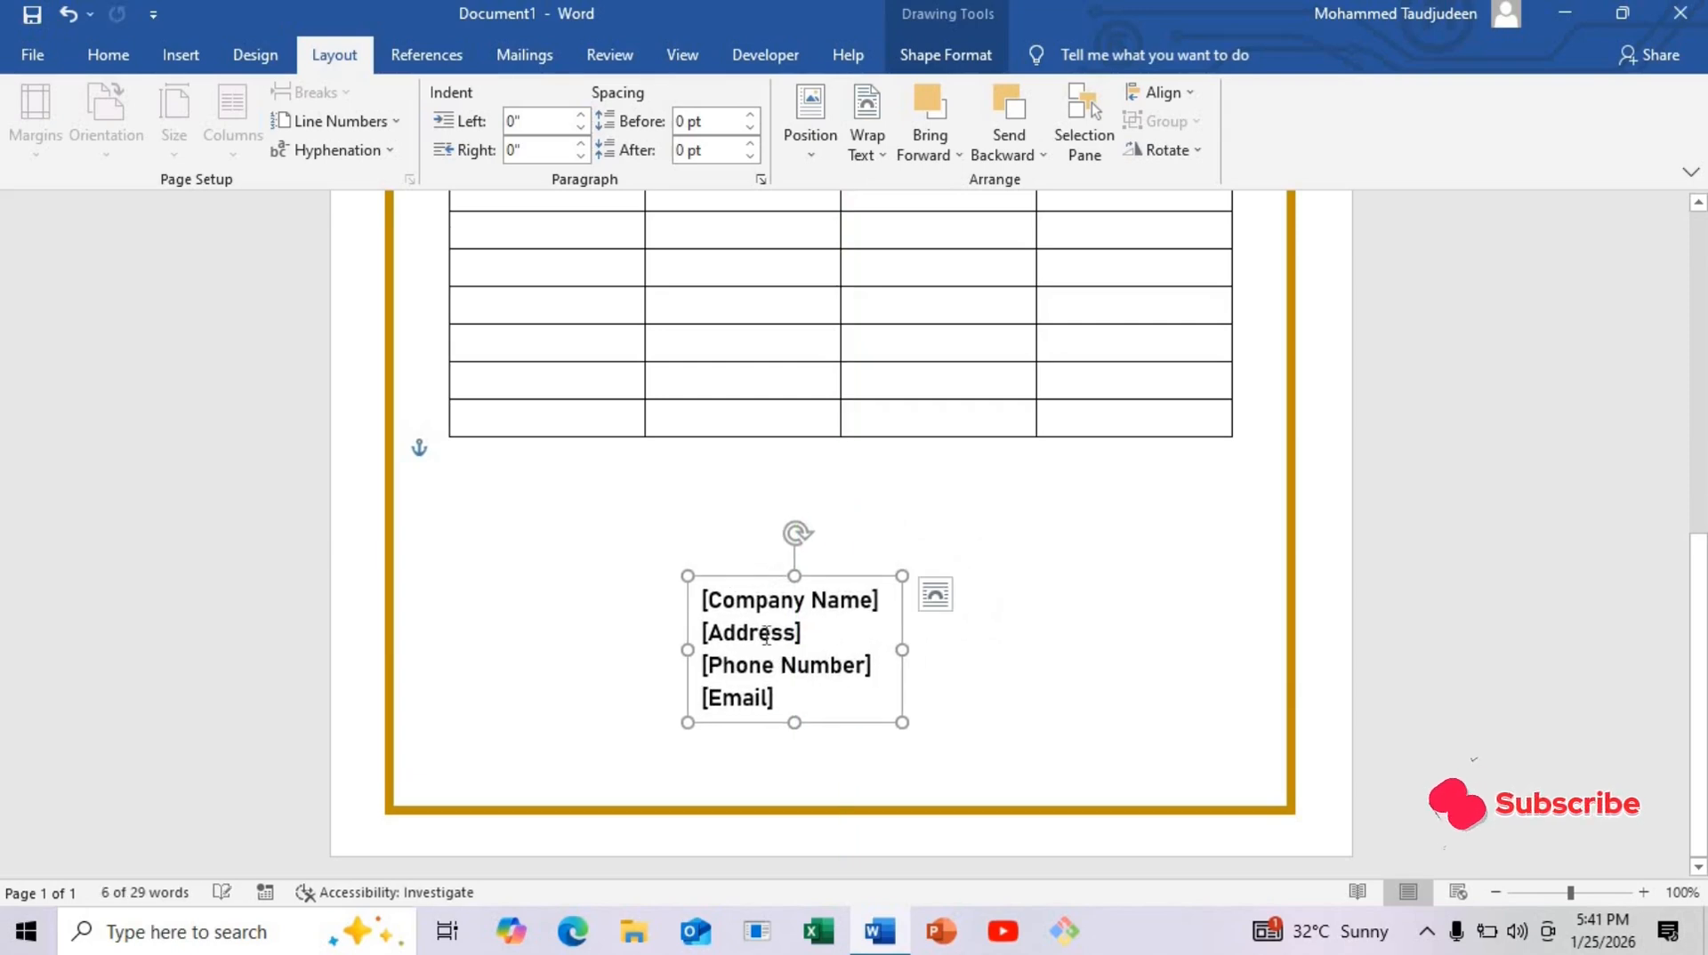
Step: Replace the copied box's text with "Thank you for doing business with us." and "Visit US Soon", and widen it to fit each sentence on one line
{"action": "type", "text": "Thank you for doing business with us. Visit US Soon"}
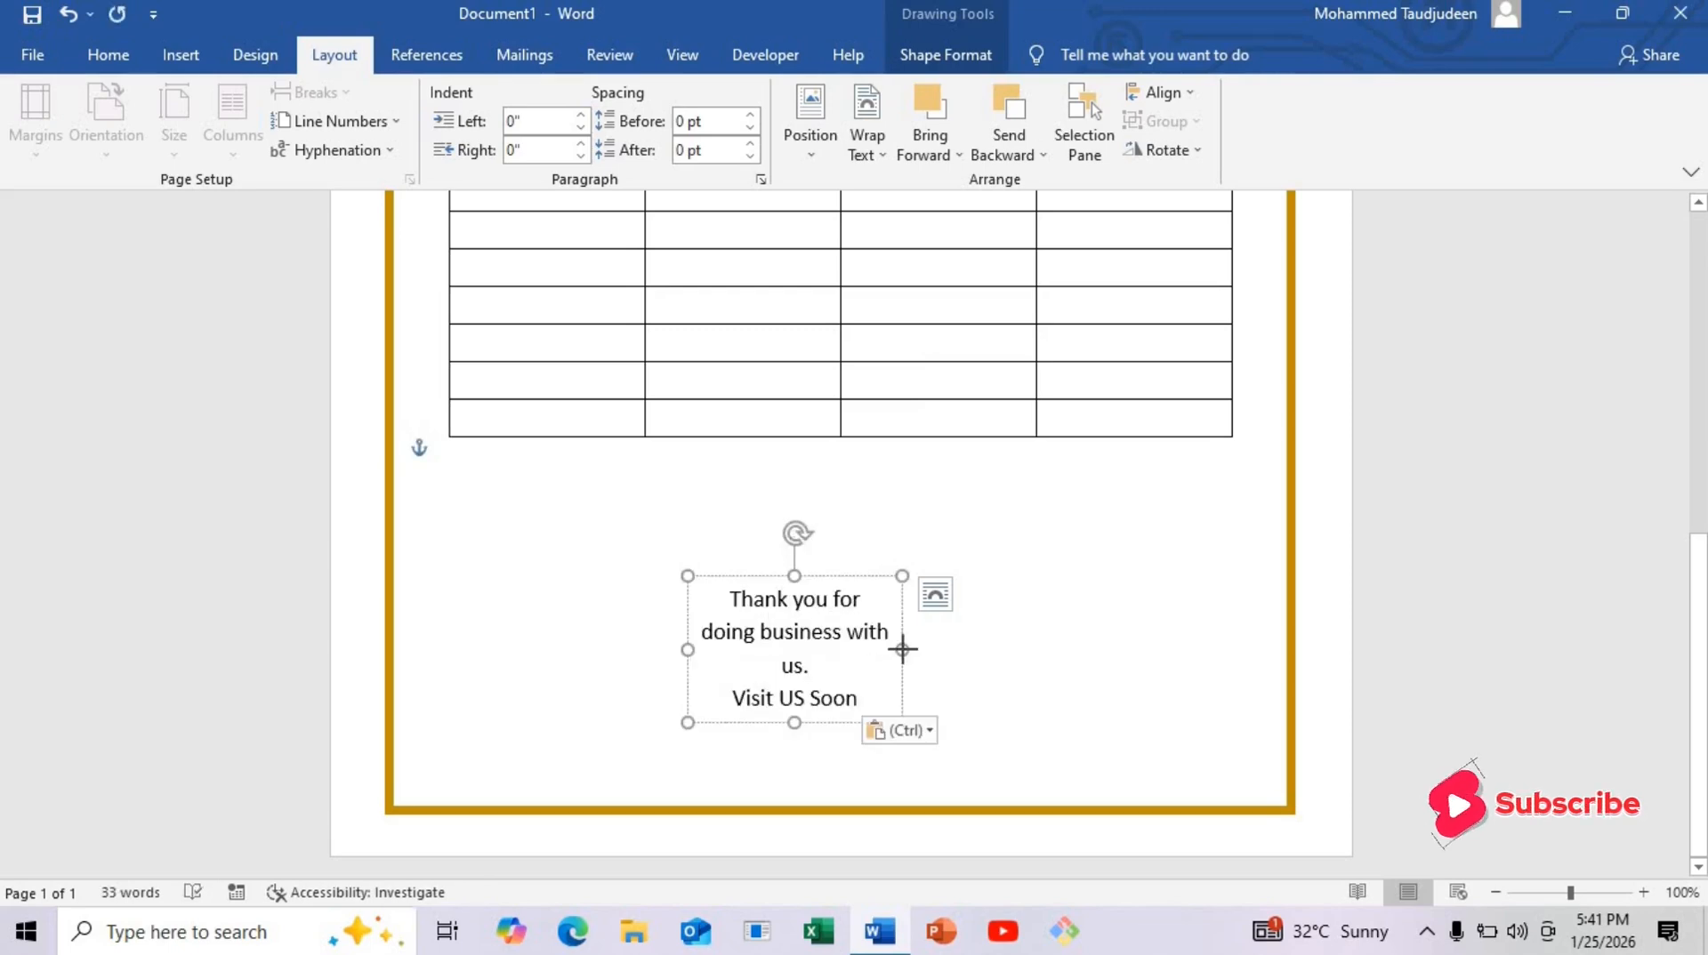
{"action": "left_click_drag", "start_coordinate": [902, 649], "coordinate": [1070, 625]}
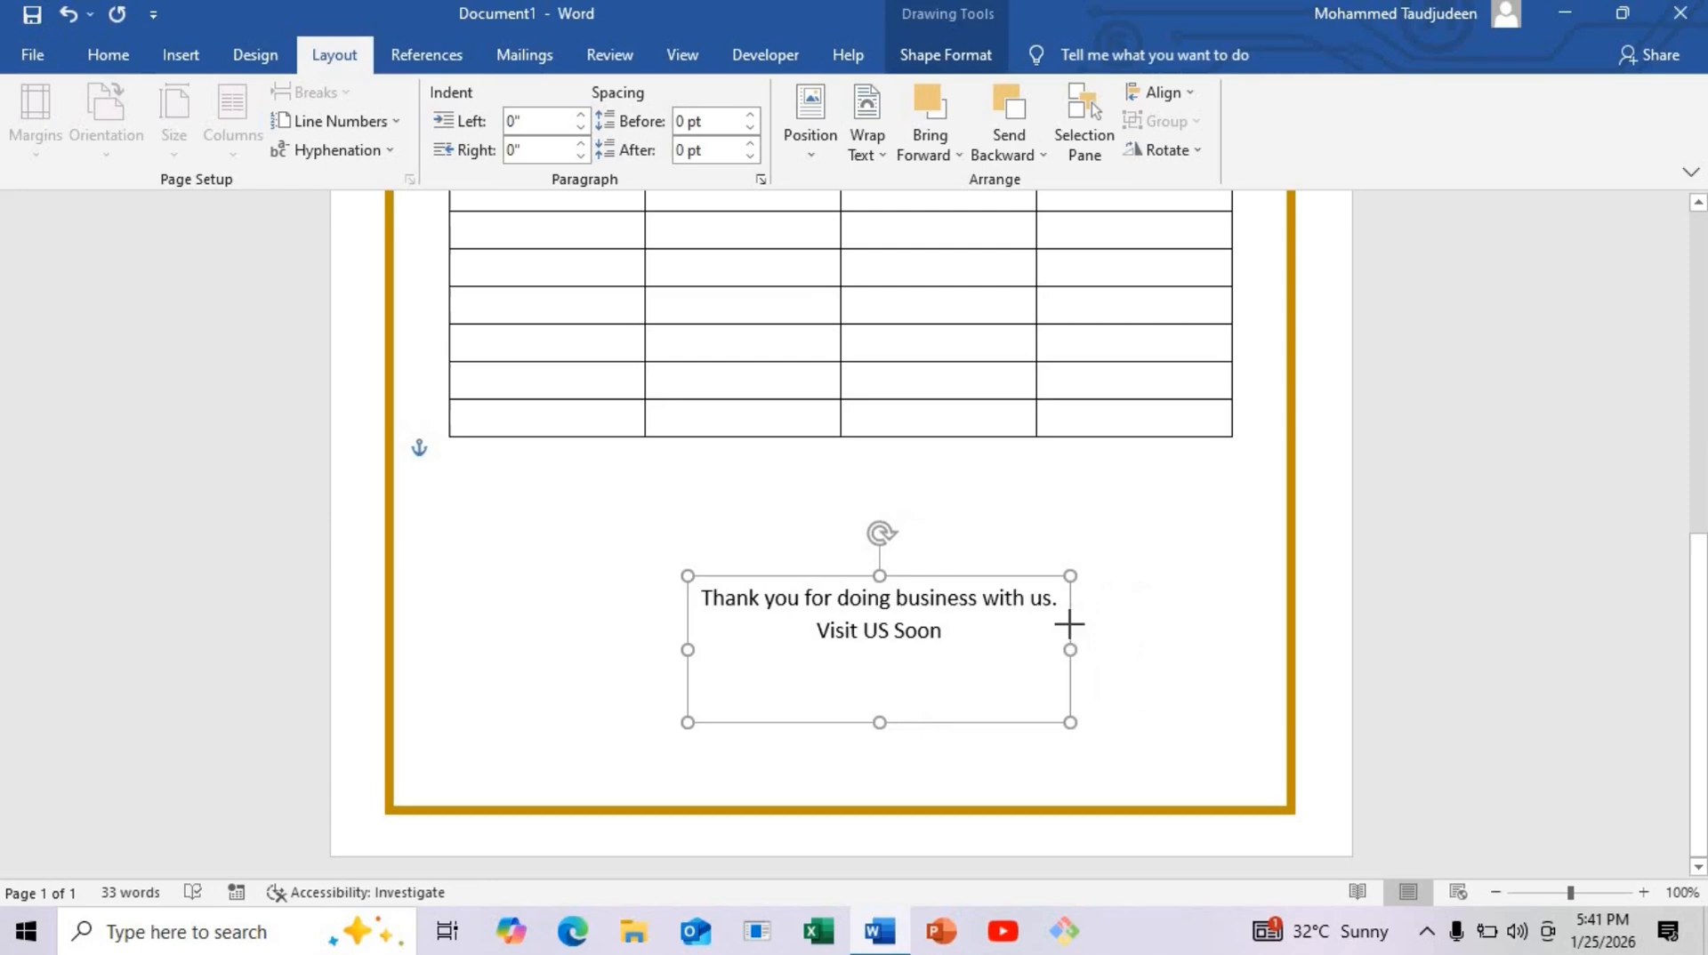
Step: Centre the thank-you text and delete the empty line below "Visit US Soon"
{"action": "left_click", "coordinate": [105, 59]}
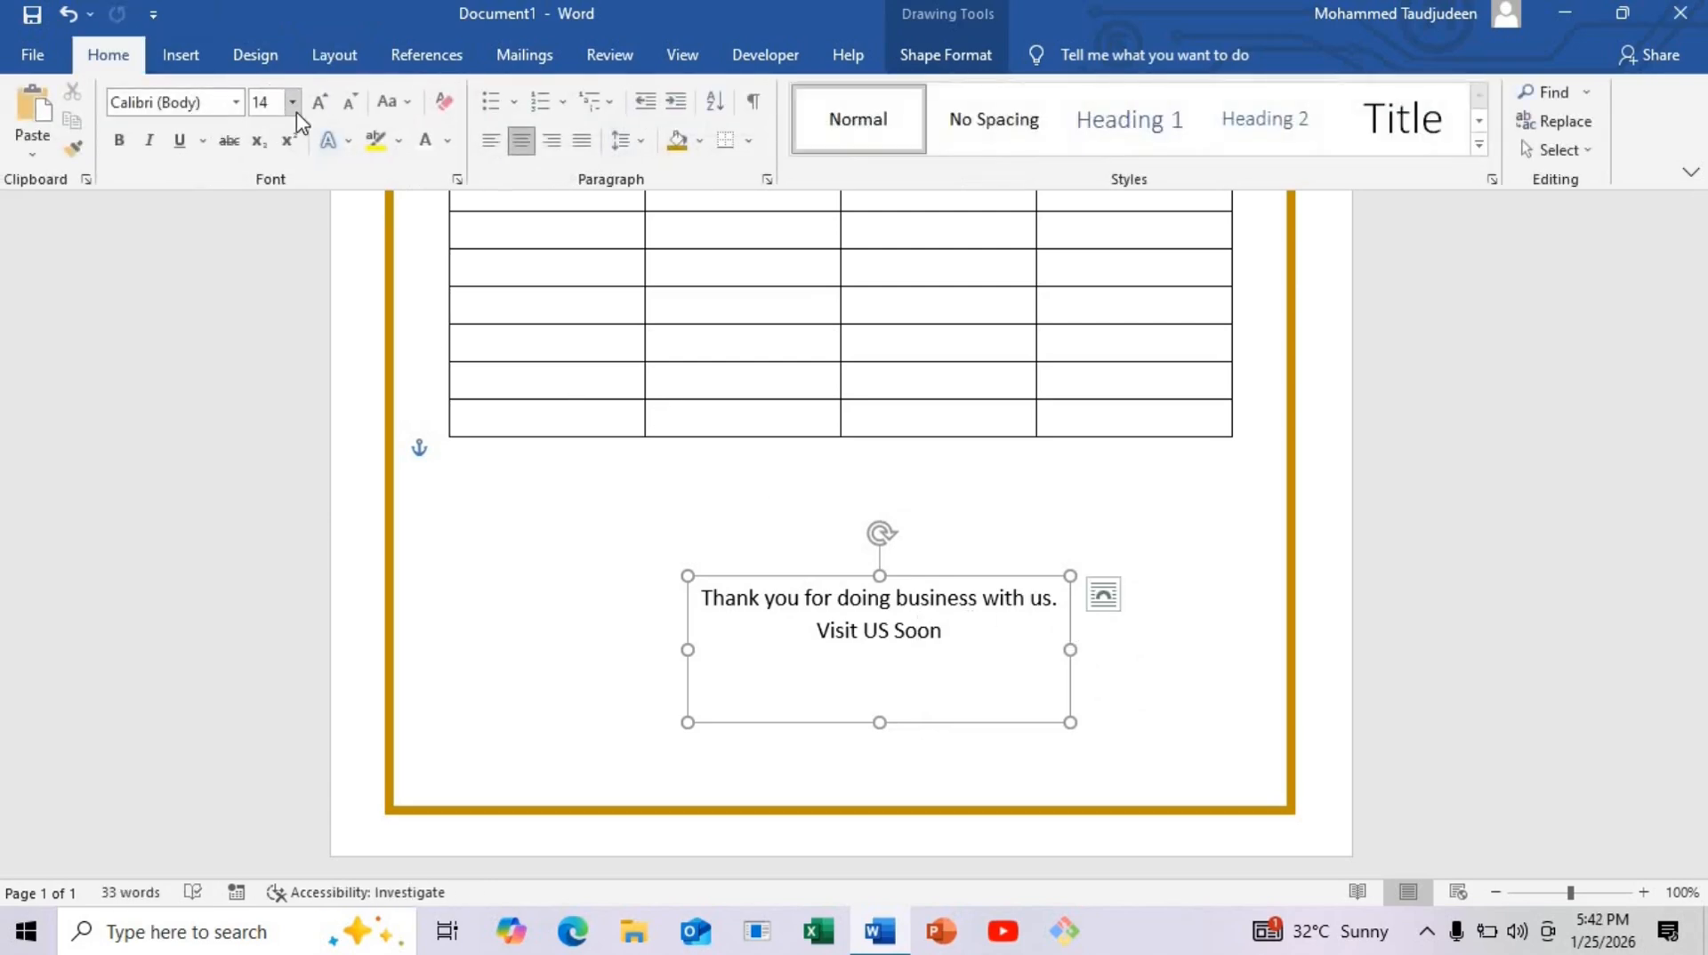
{"action": "left_click", "coordinate": [965, 650]}
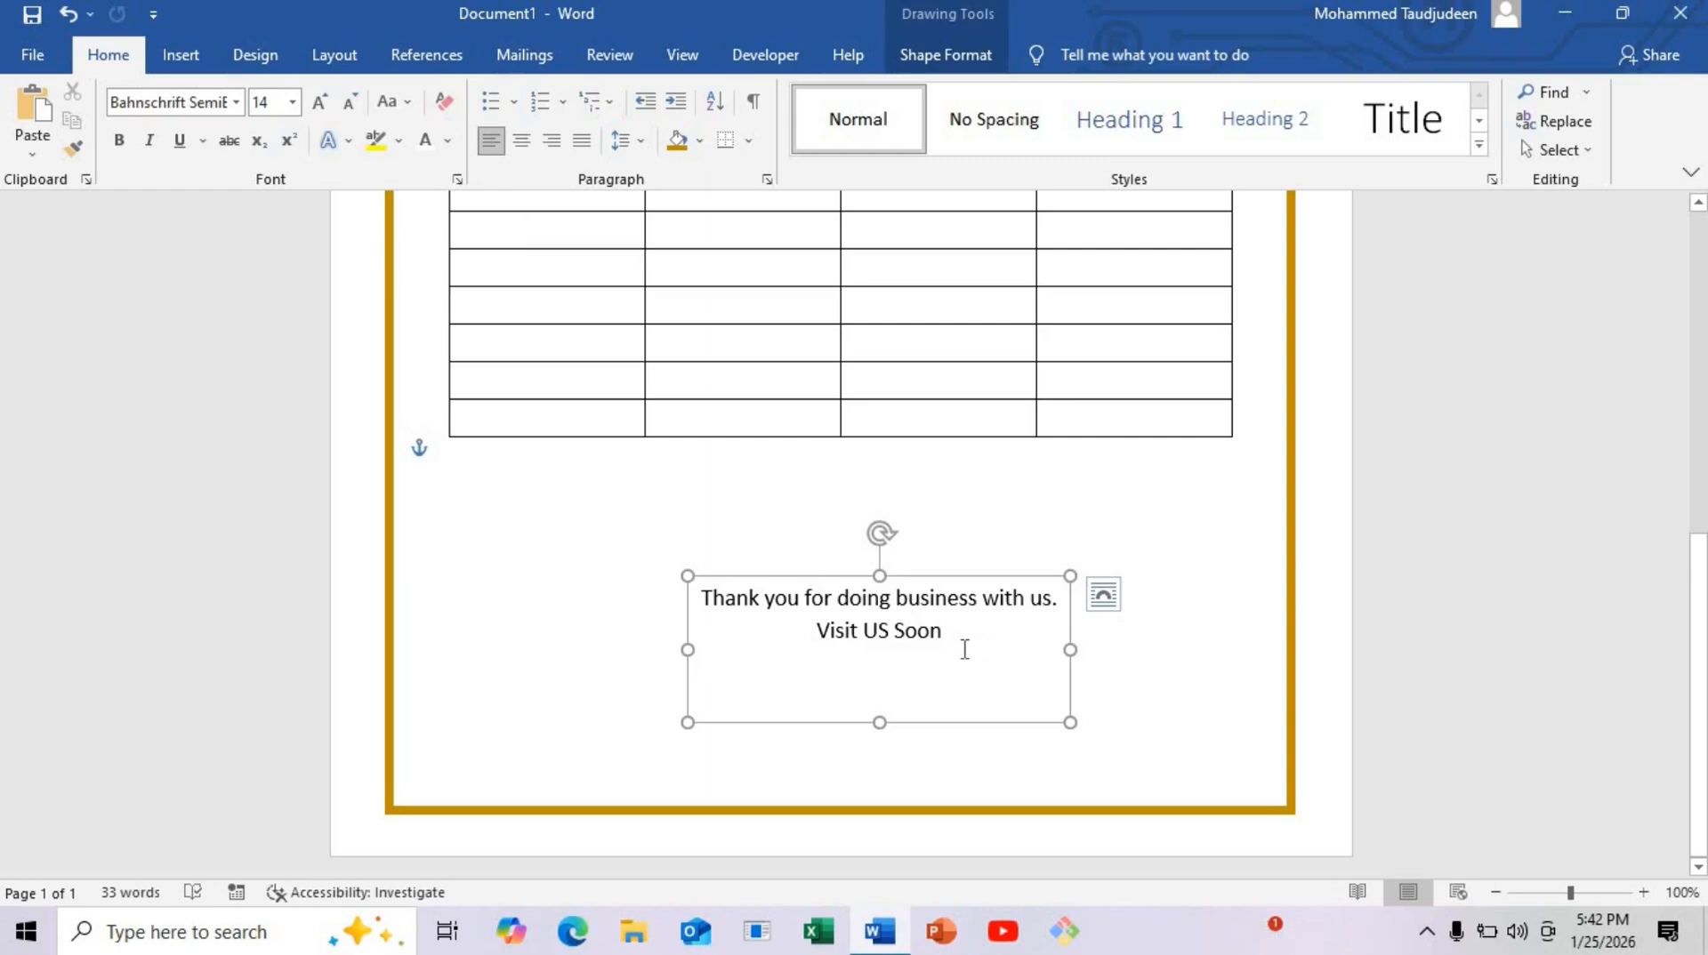
{"action": "key", "text": "ctrl+a"}
{"action": "left_click", "coordinate": [522, 140]}
{"action": "left_click", "coordinate": [915, 693]}
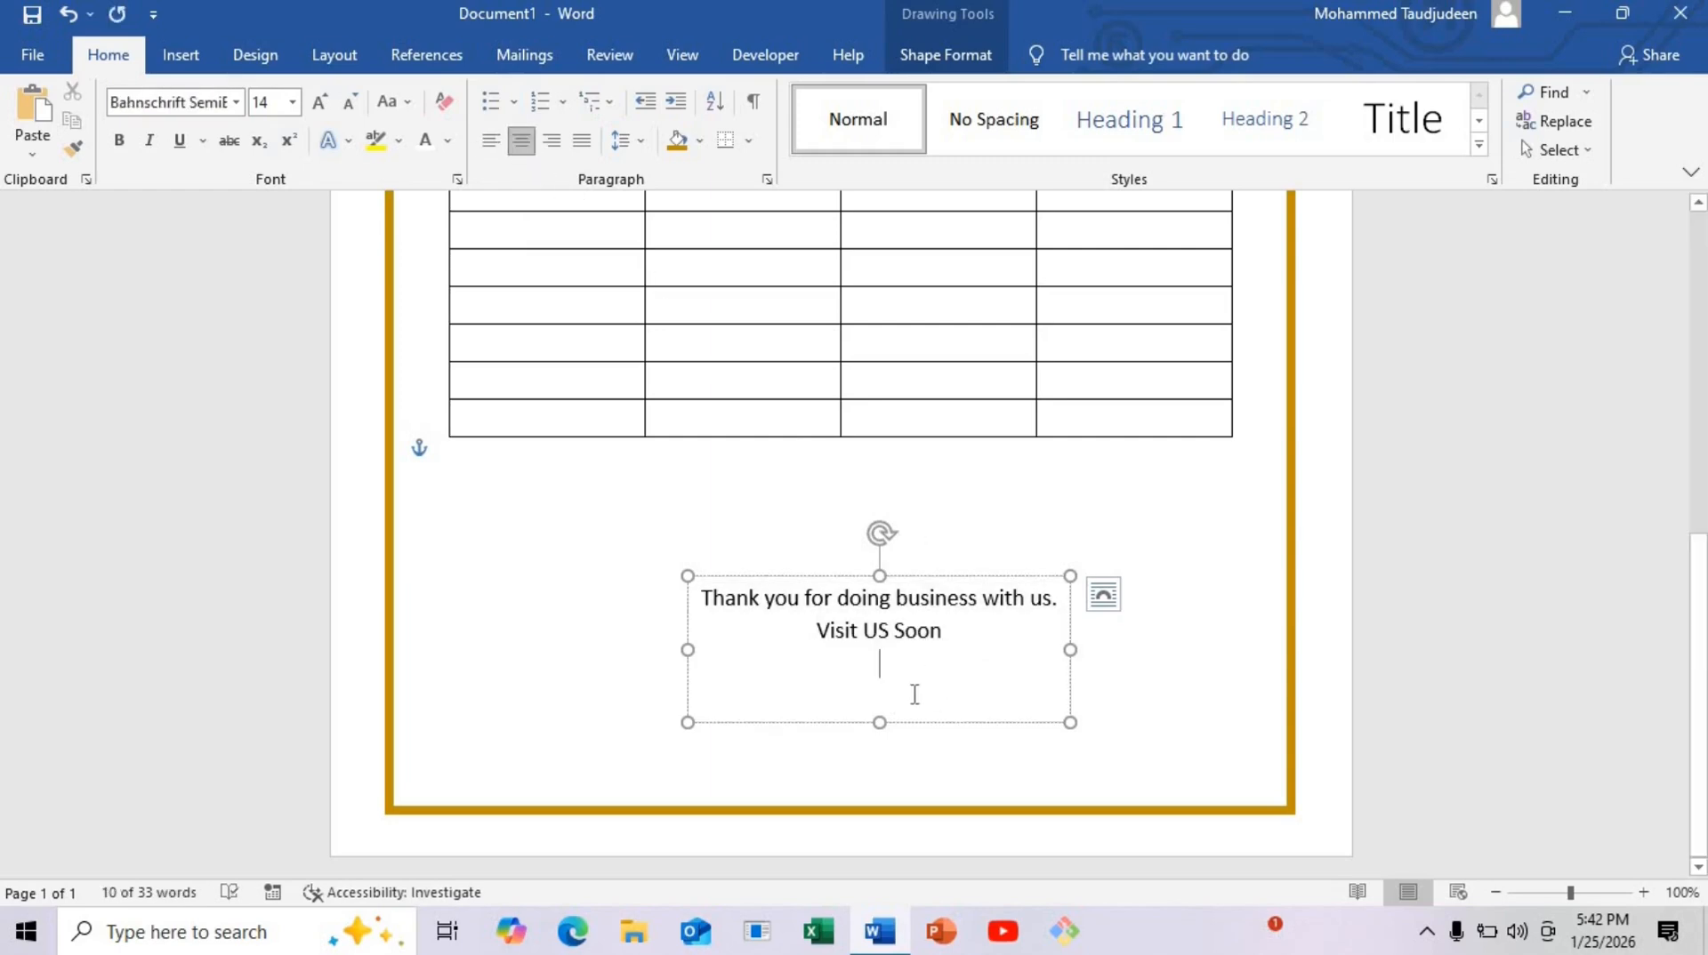
{"action": "key", "text": "ctrl+l"}
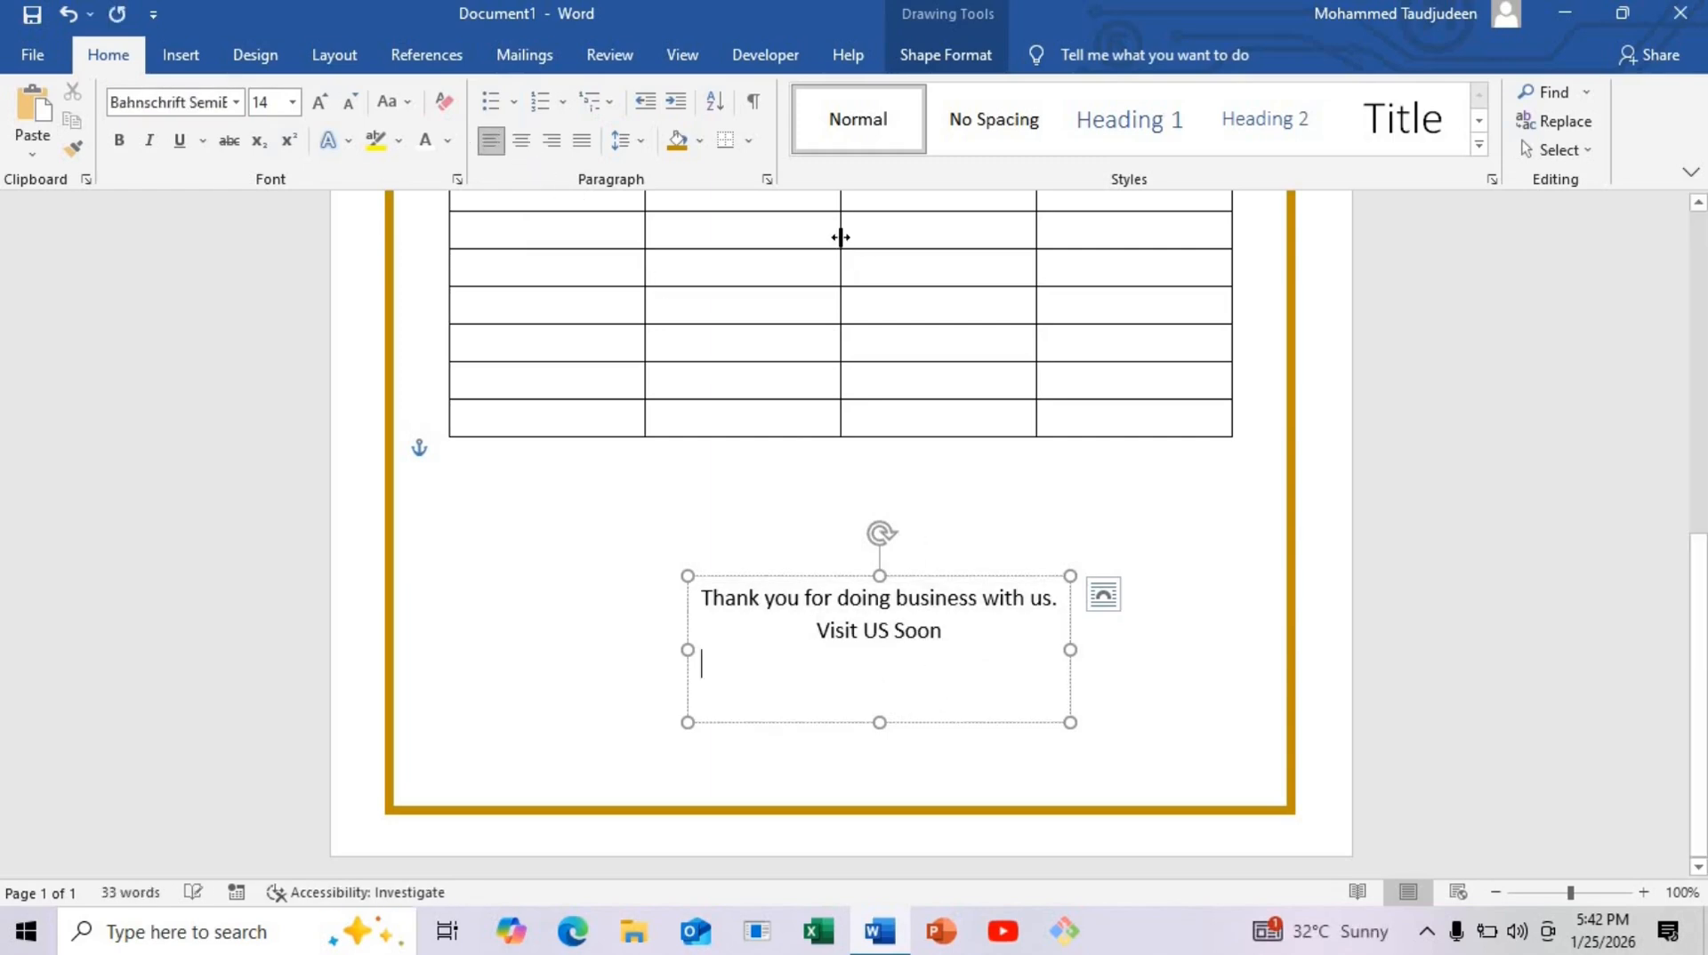
{"action": "key", "text": "BackSpace"}
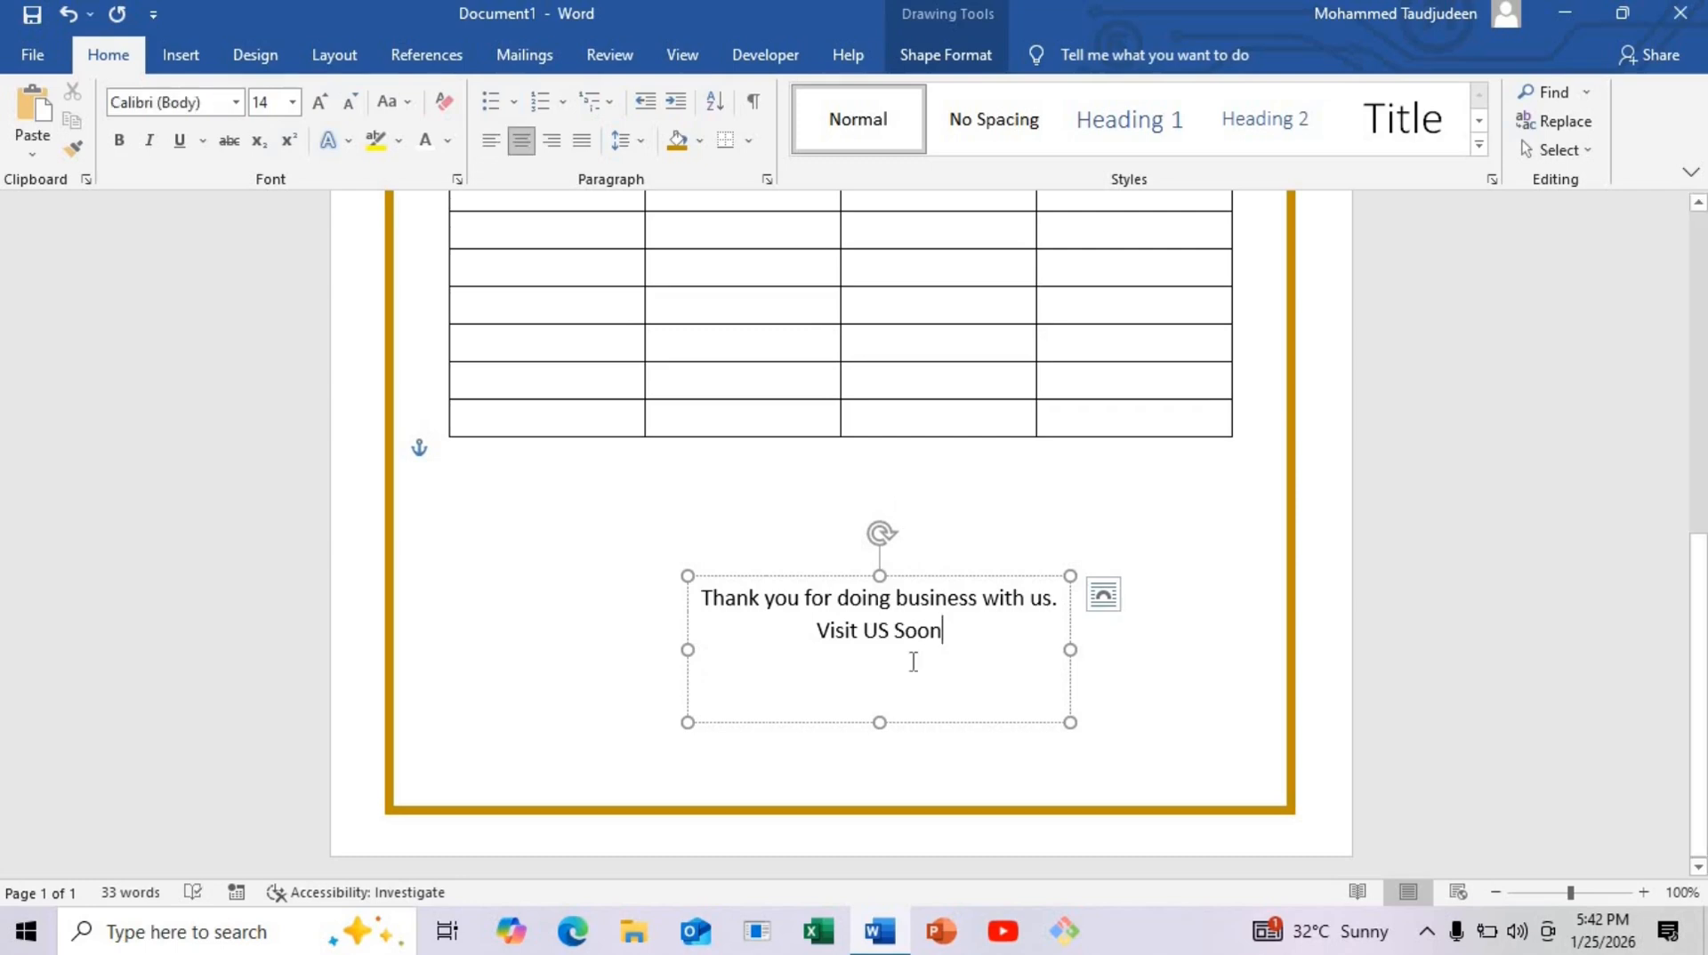
Step: Shorten the thank-you text box to its two lines and centre it horizontally near the page's lower margin
{"action": "left_click_drag", "start_coordinate": [879, 722], "coordinate": [844, 762]}
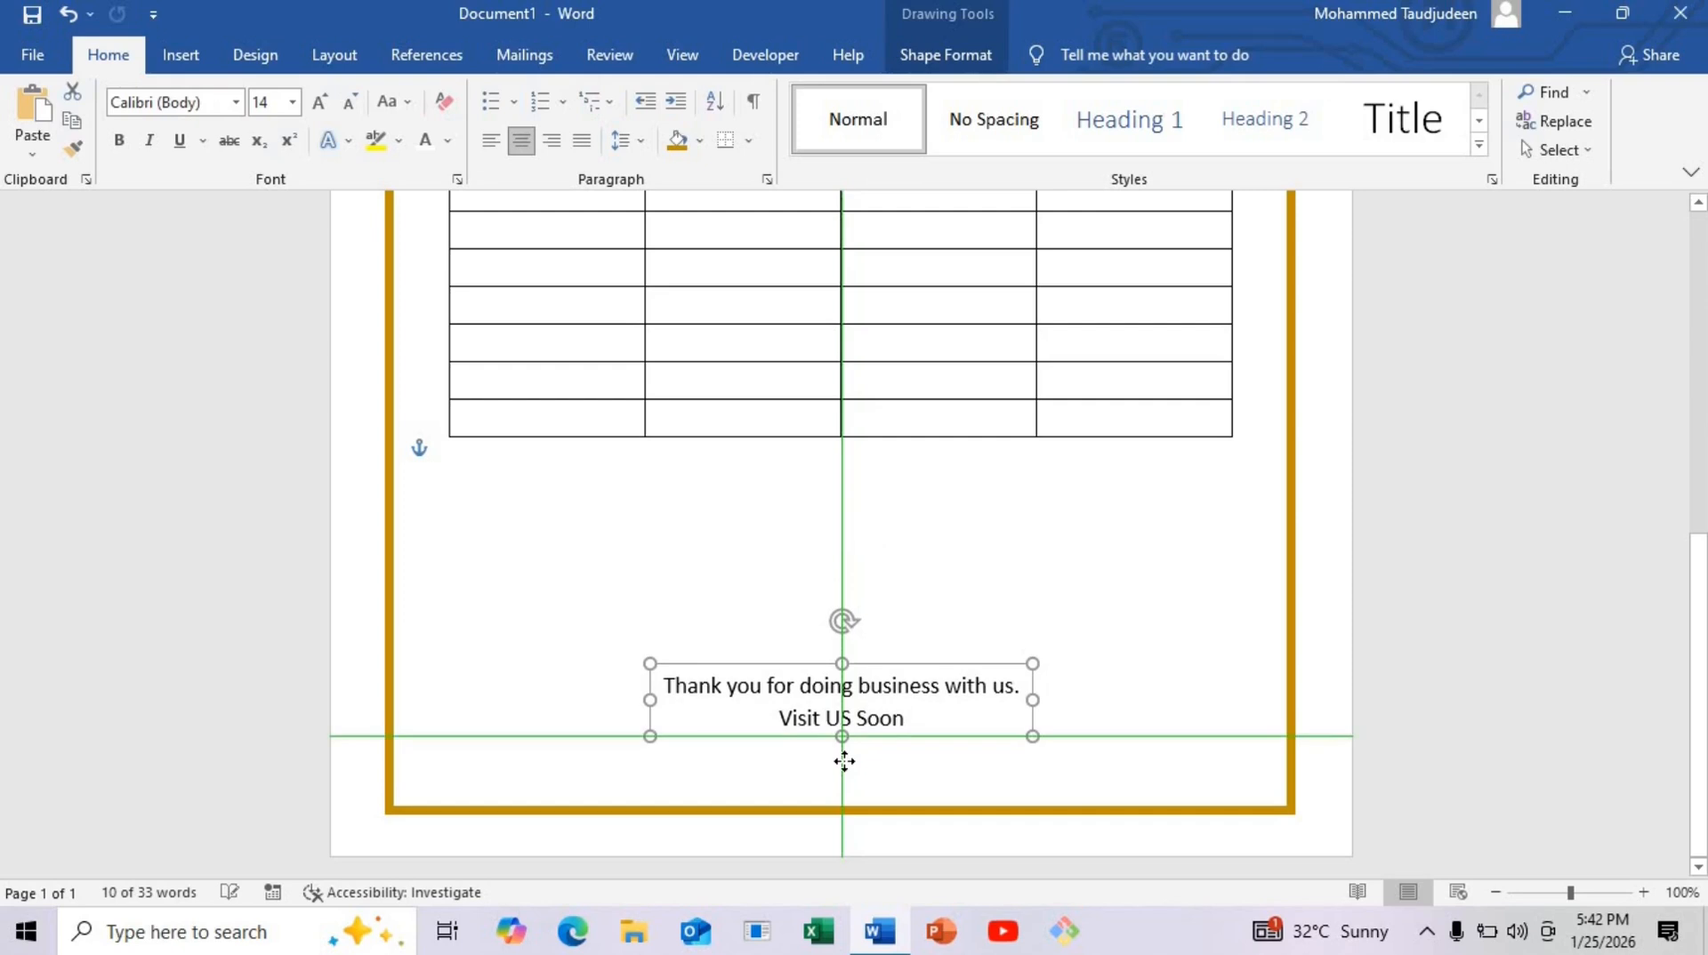
{"action": "left_click", "coordinate": [941, 614]}
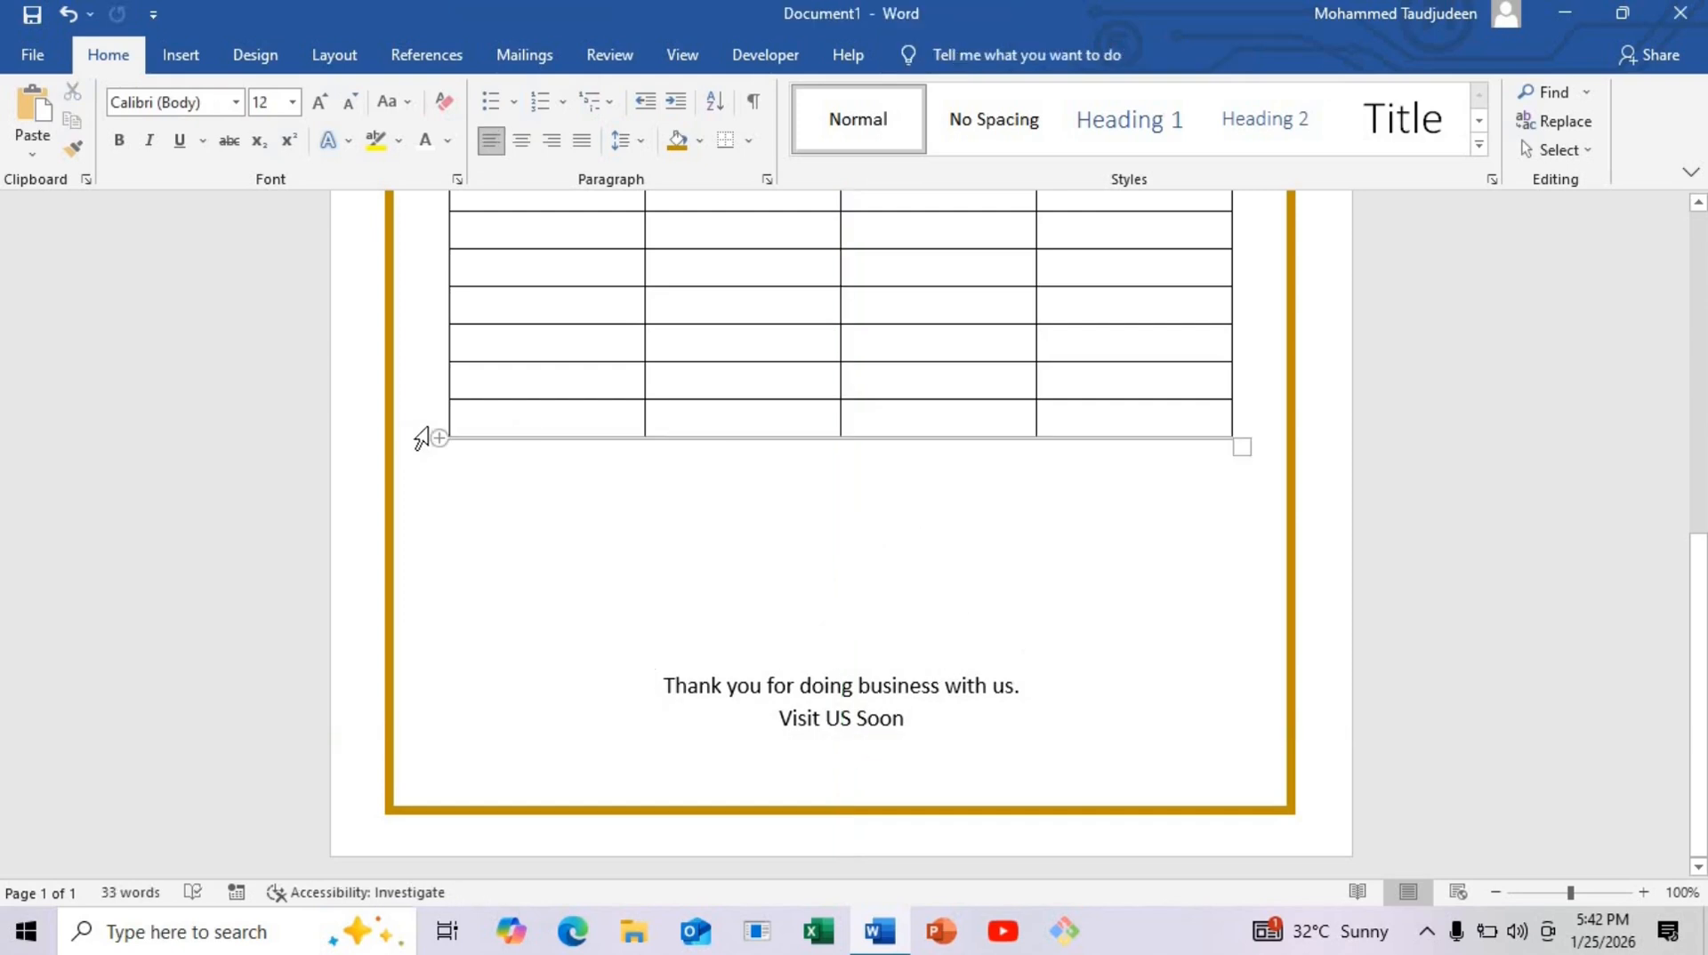
Step: Add two more rows to the end of the item table and move the thank-you text box back up to the lower margin, centred
{"action": "left_click", "coordinate": [438, 438]}
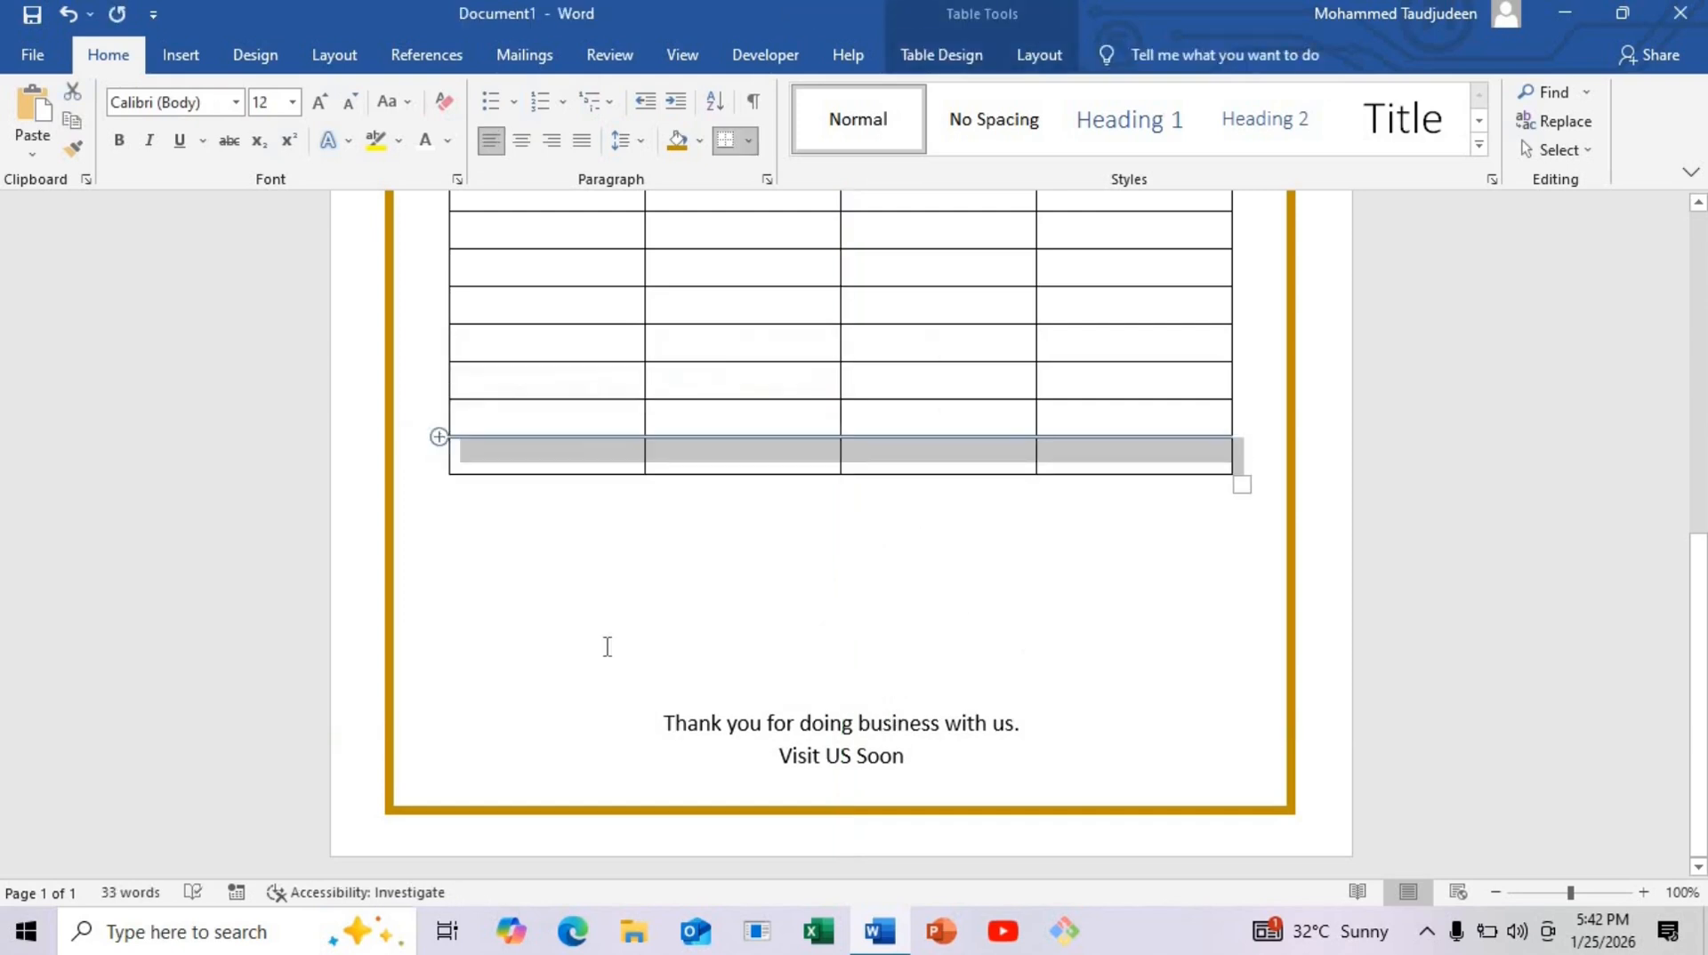
{"action": "left_click", "coordinate": [841, 727]}
{"action": "left_click", "coordinate": [844, 742]}
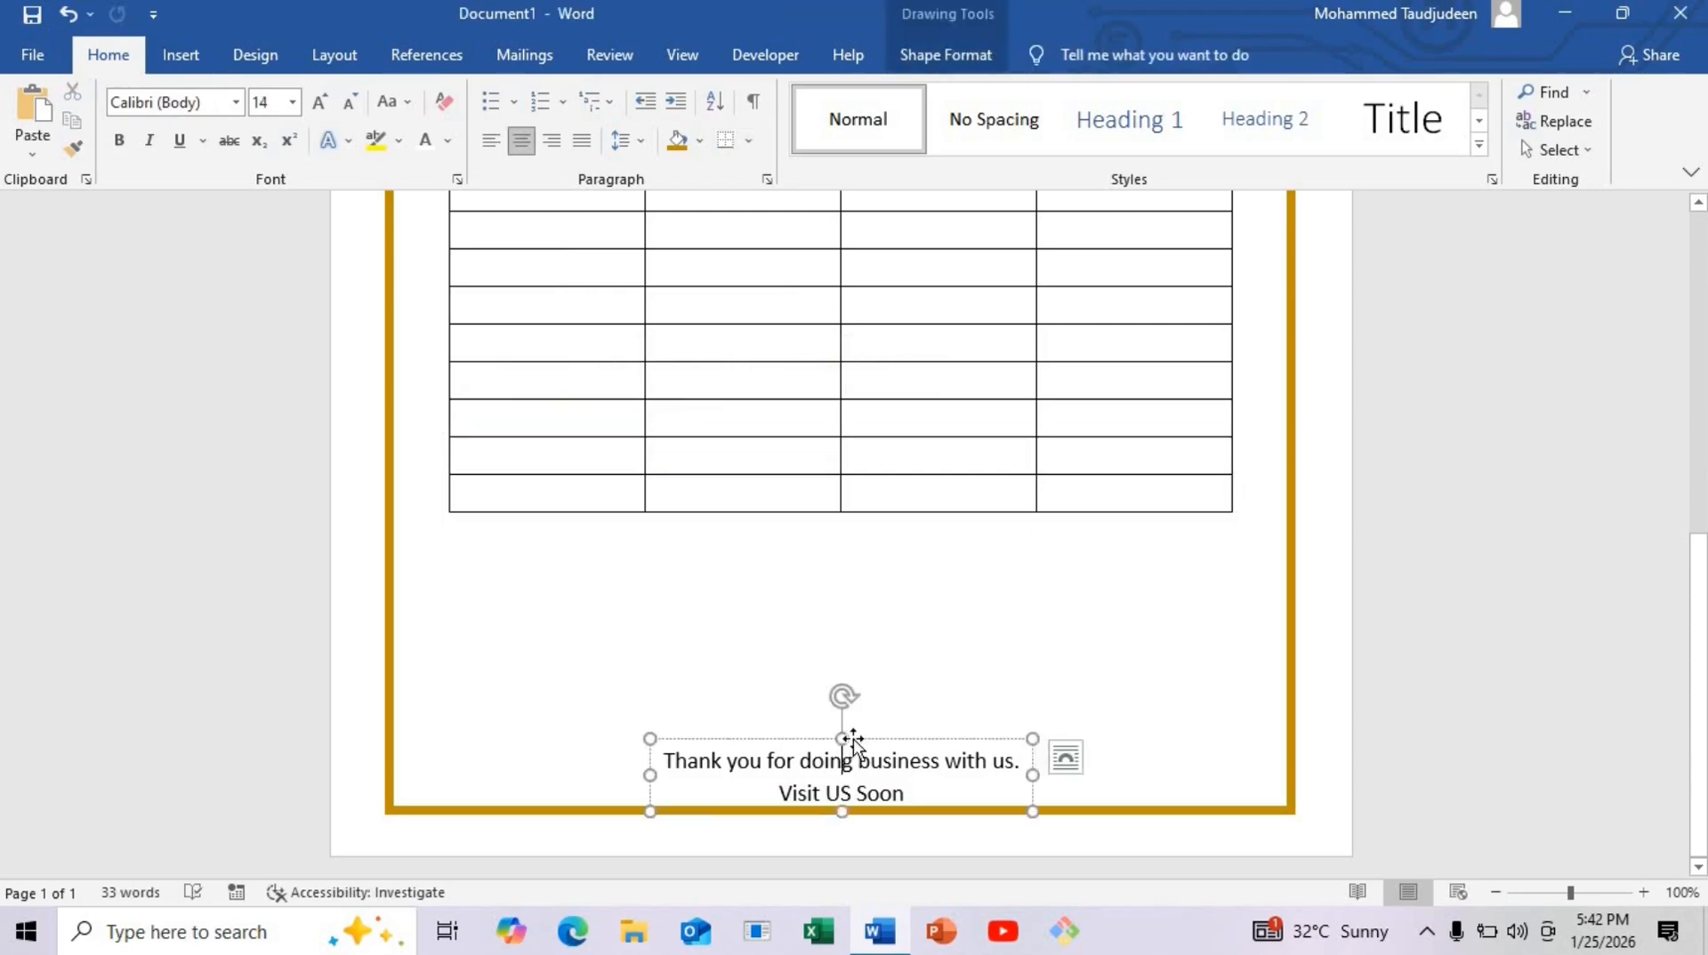
{"action": "left_click_drag", "start_coordinate": [862, 710], "coordinate": [853, 653]}
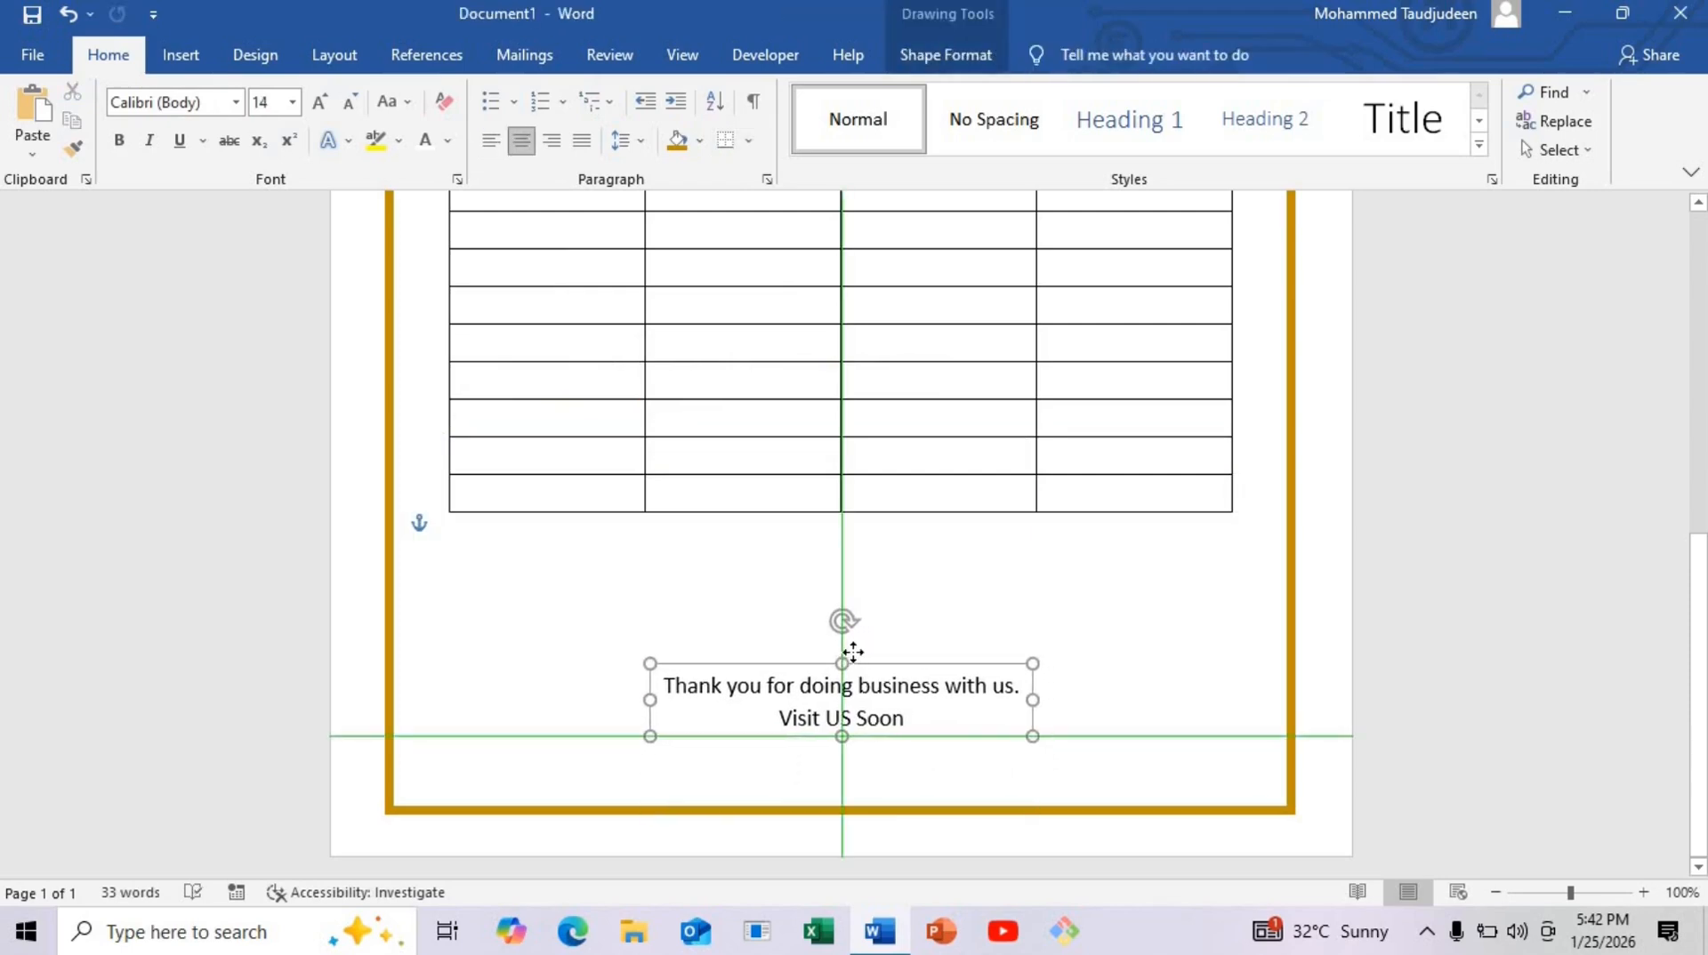
{"action": "left_click", "coordinate": [895, 615]}
Step: Review the layout of the whole invoice page at 50% zoom
{"action": "left_click", "coordinate": [1488, 890]}
{"action": "left_click", "coordinate": [1487, 891]}
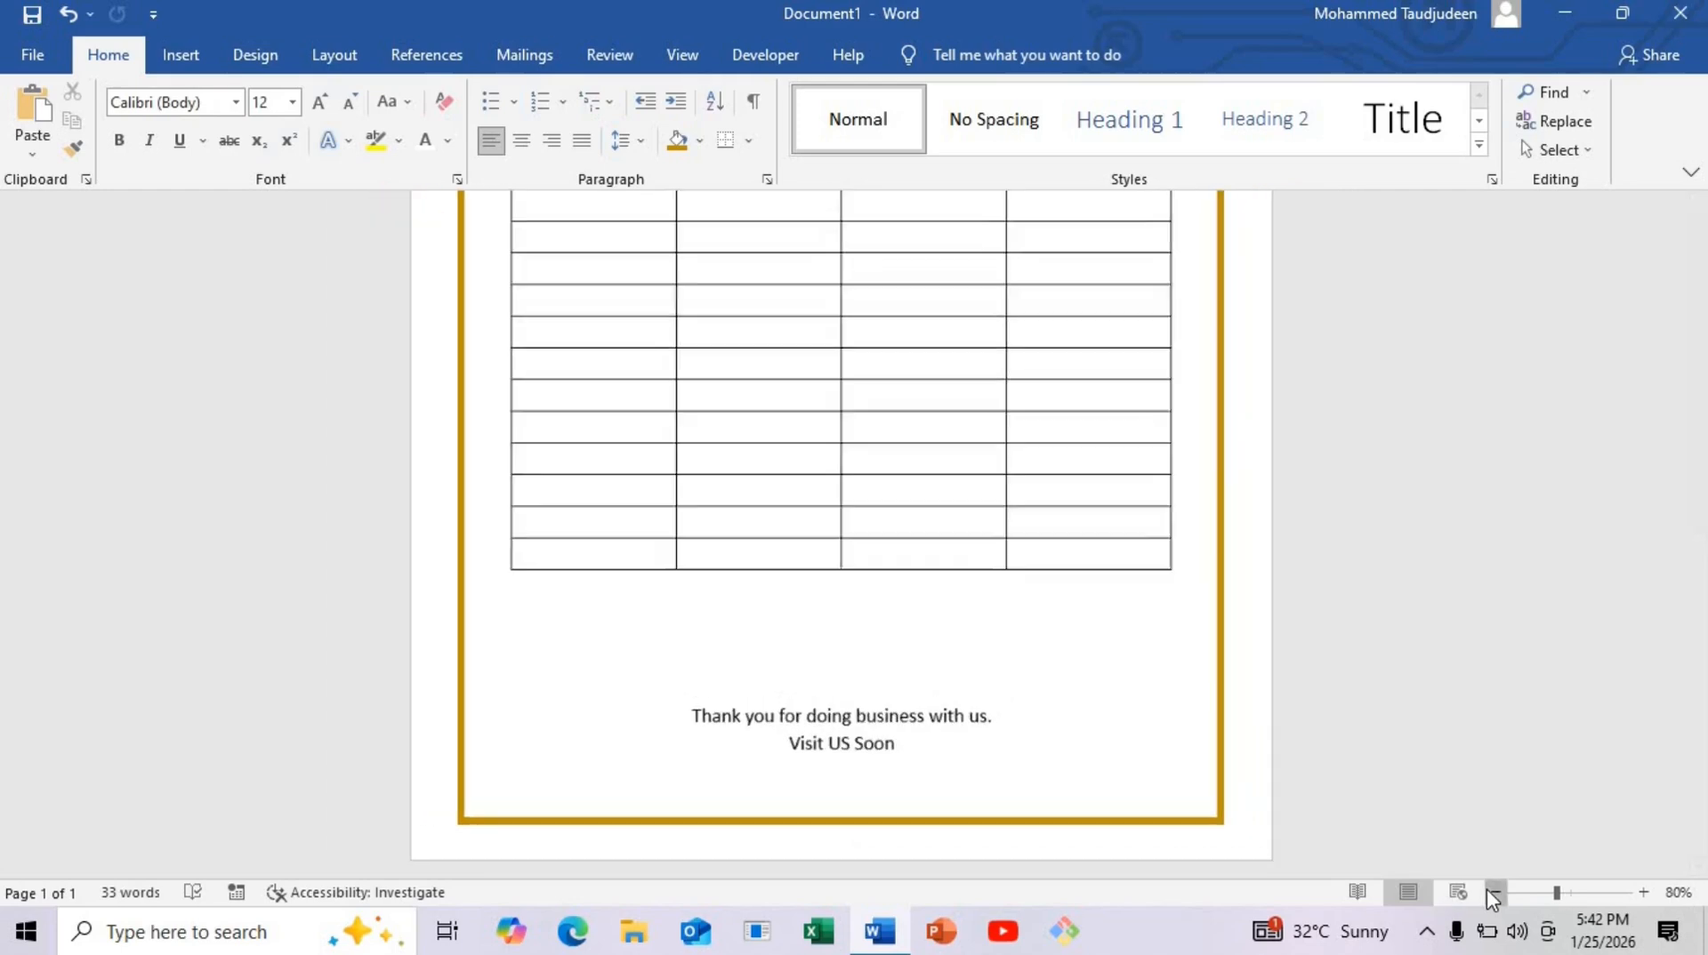
{"action": "left_click", "coordinate": [1487, 891]}
{"action": "left_click", "coordinate": [1493, 892]}
{"action": "left_click", "coordinate": [1493, 893]}
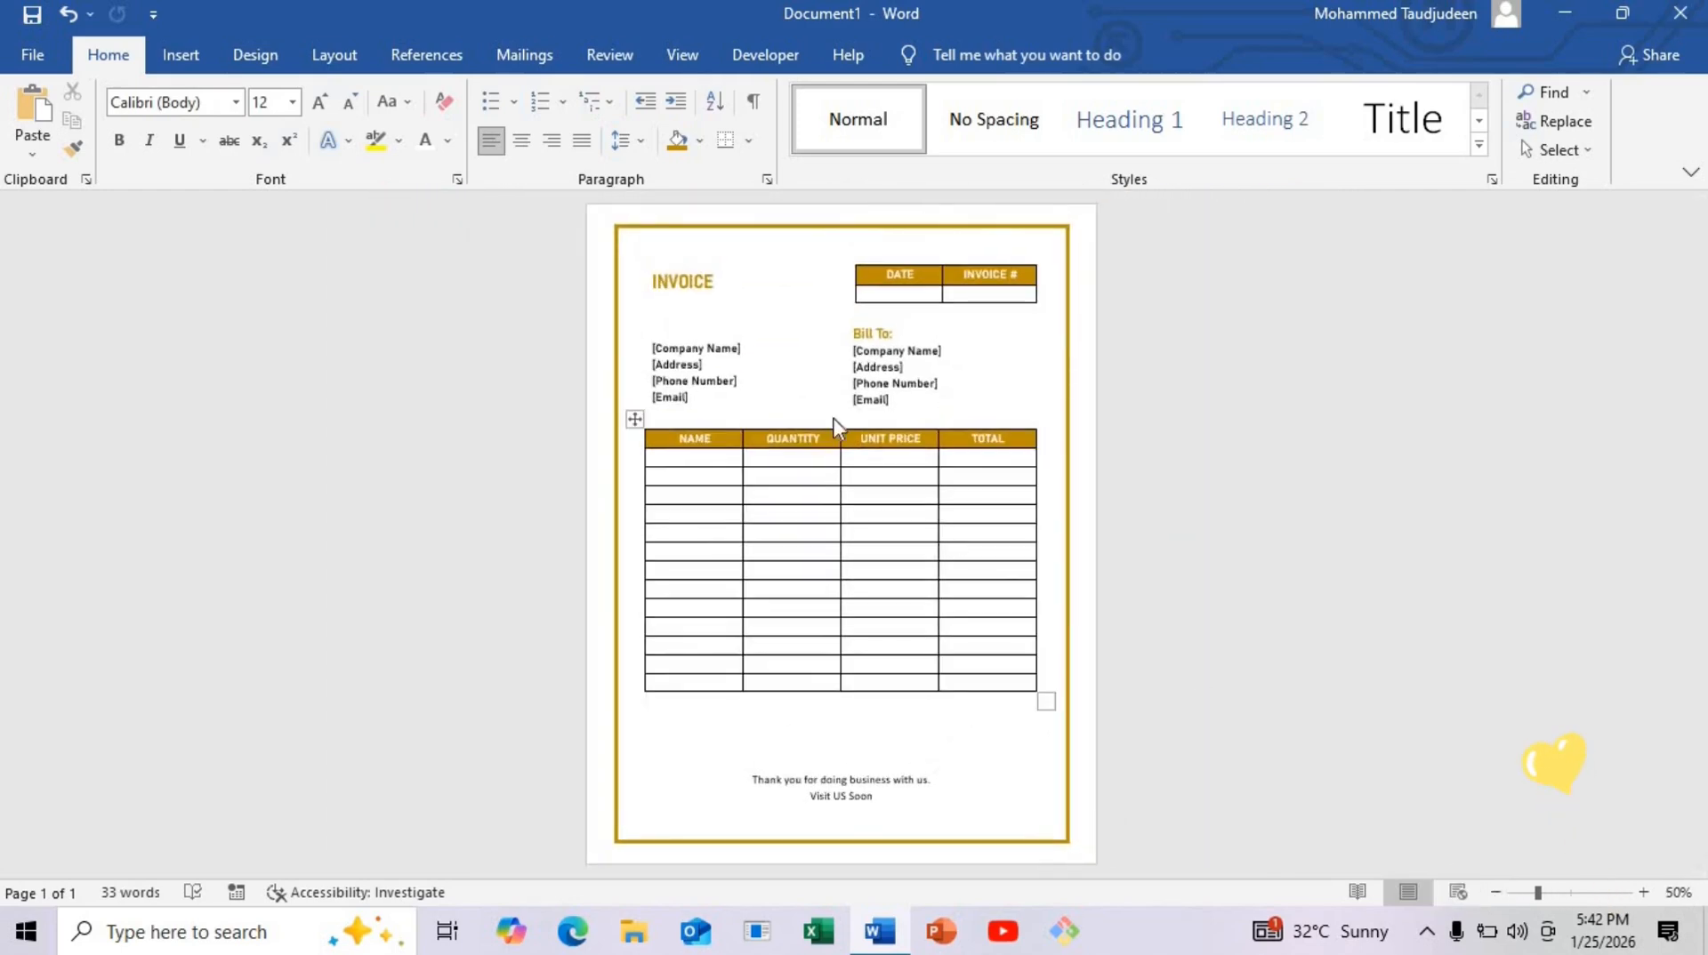